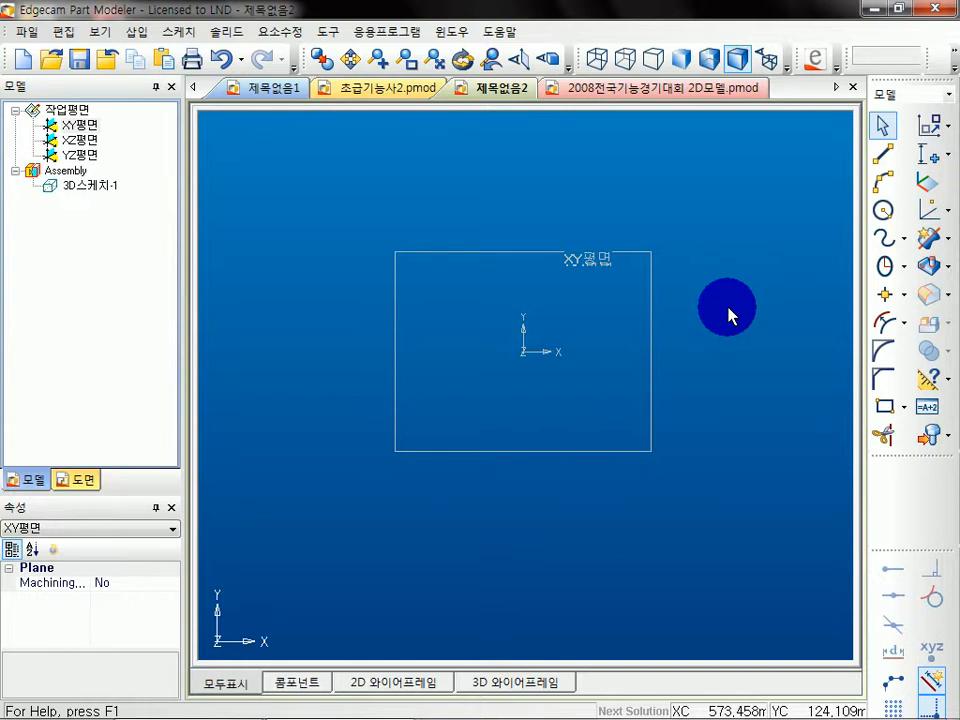
Sketch two connected lines on the XY plane, one from the origin down to the left, the other from its end down to the right
click(883, 153)
click(521, 350)
click(461, 444)
middle_drag(553, 557, 531, 403)
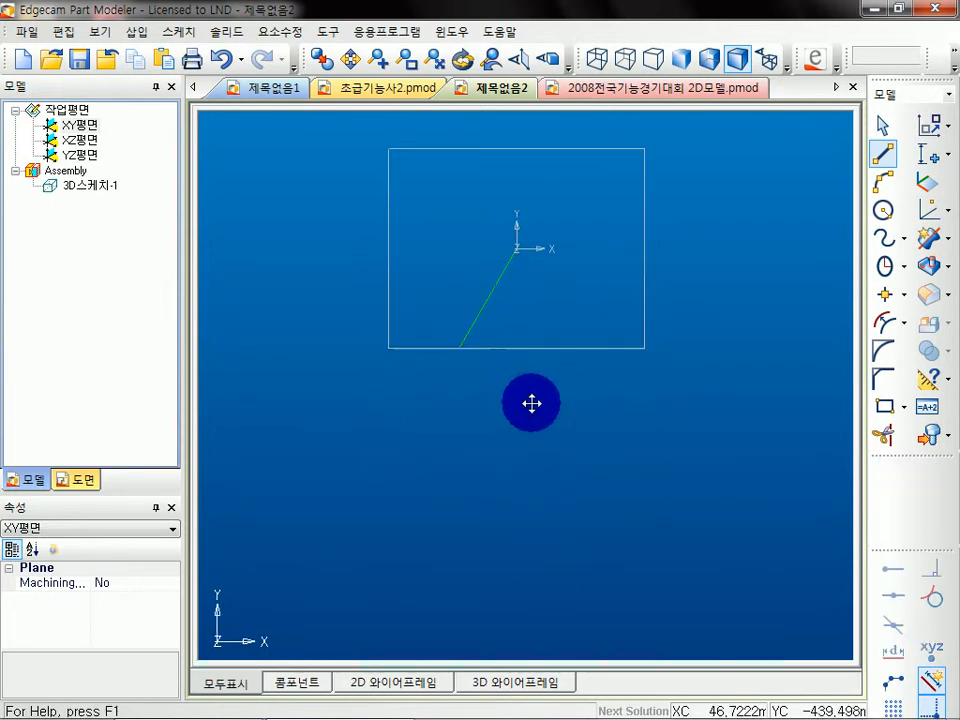
click(456, 344)
click(499, 496)
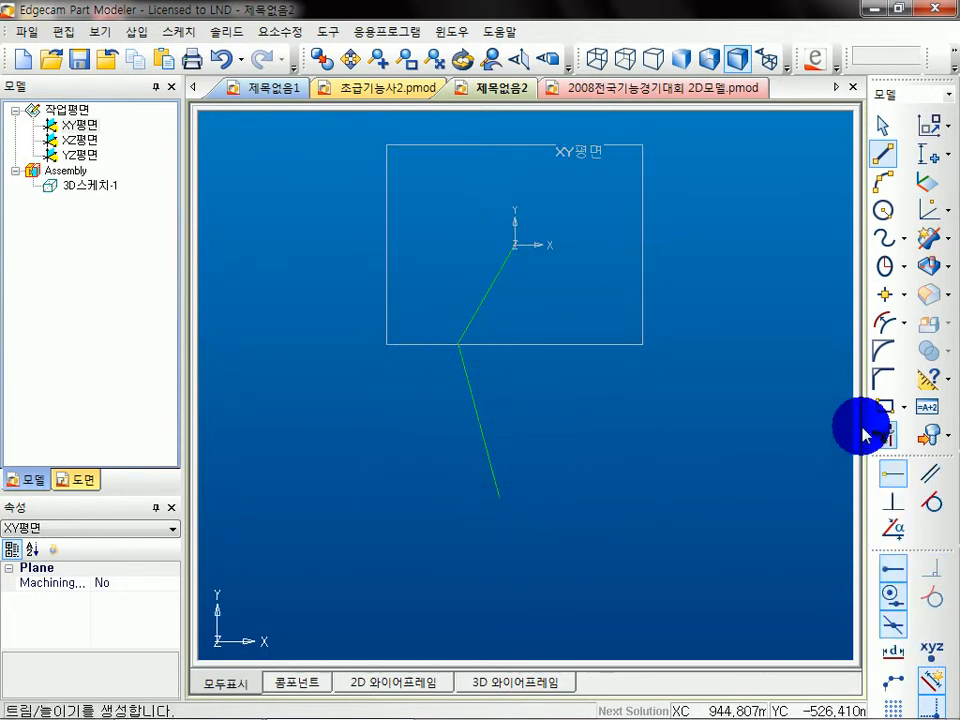
Sketch a circle below the free end of the lower line, with its centre roughly beneath the origin
click(882, 211)
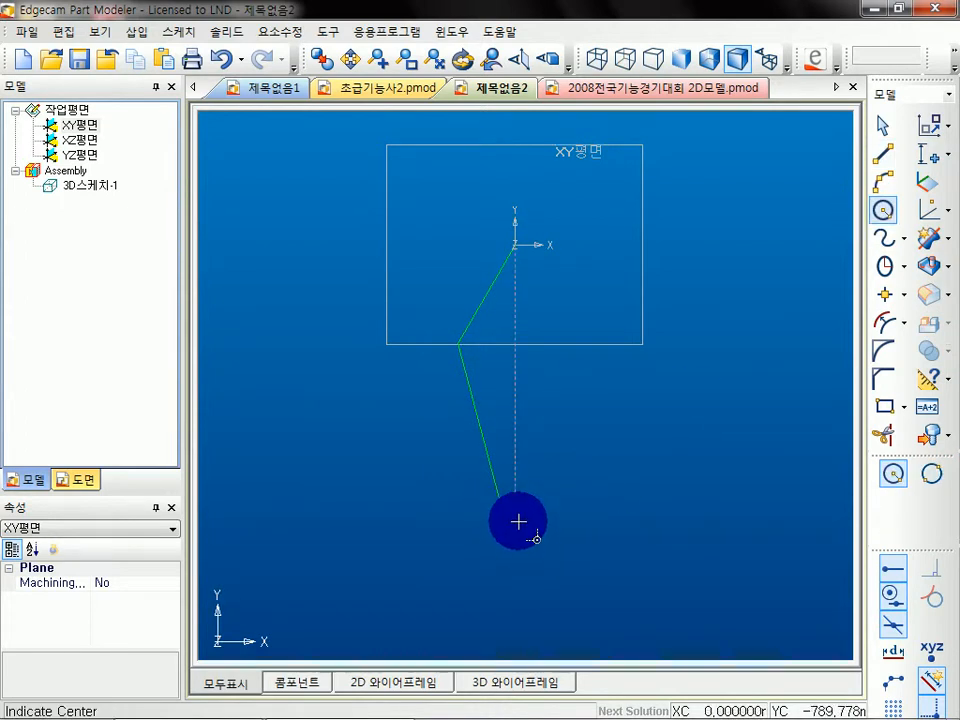
click(511, 558)
click(543, 590)
click(888, 127)
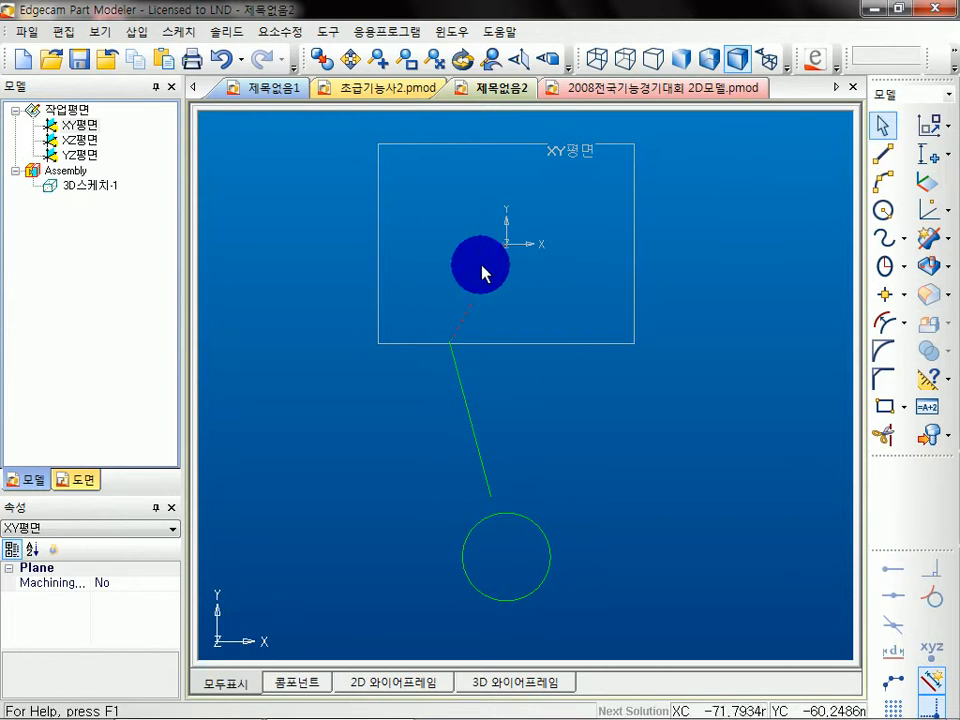
Reposition the joint between the two lines, the lower line's free end and the circle to test how freely they move
drag(483, 298, 441, 374)
drag(495, 495, 521, 503)
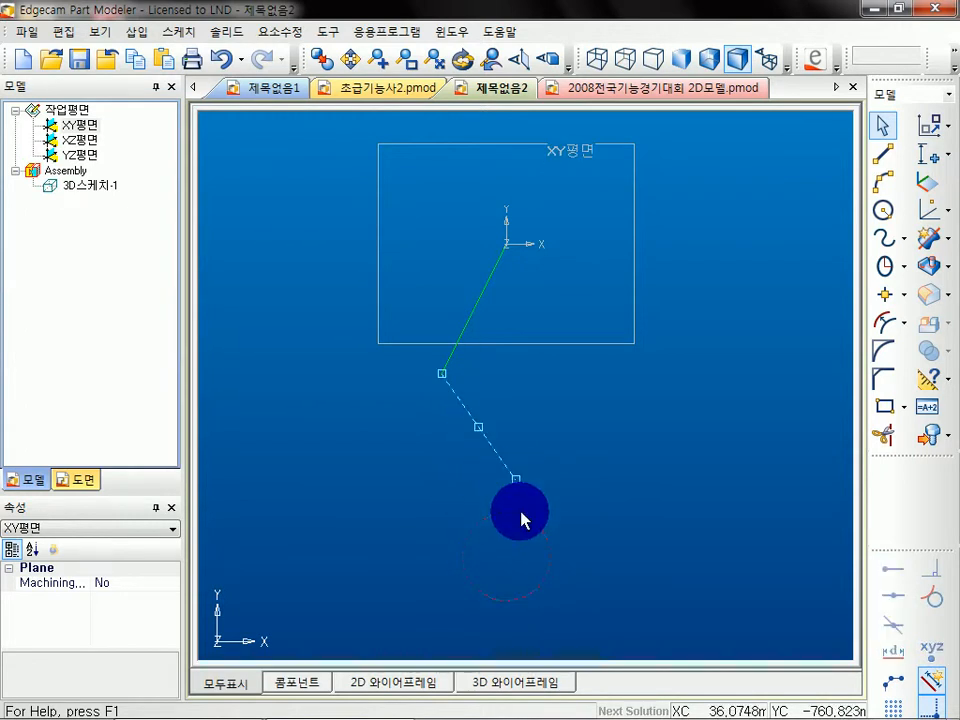
drag(507, 557, 474, 551)
click(661, 338)
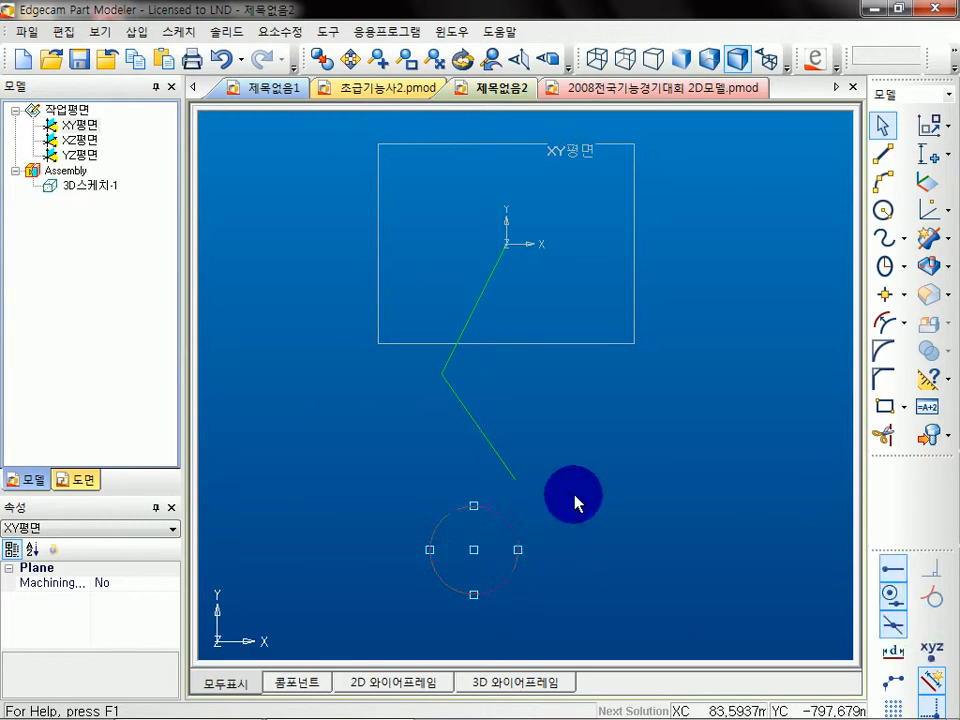
Add a length dimension to the upper line and set it to 30 mm
click(917, 160)
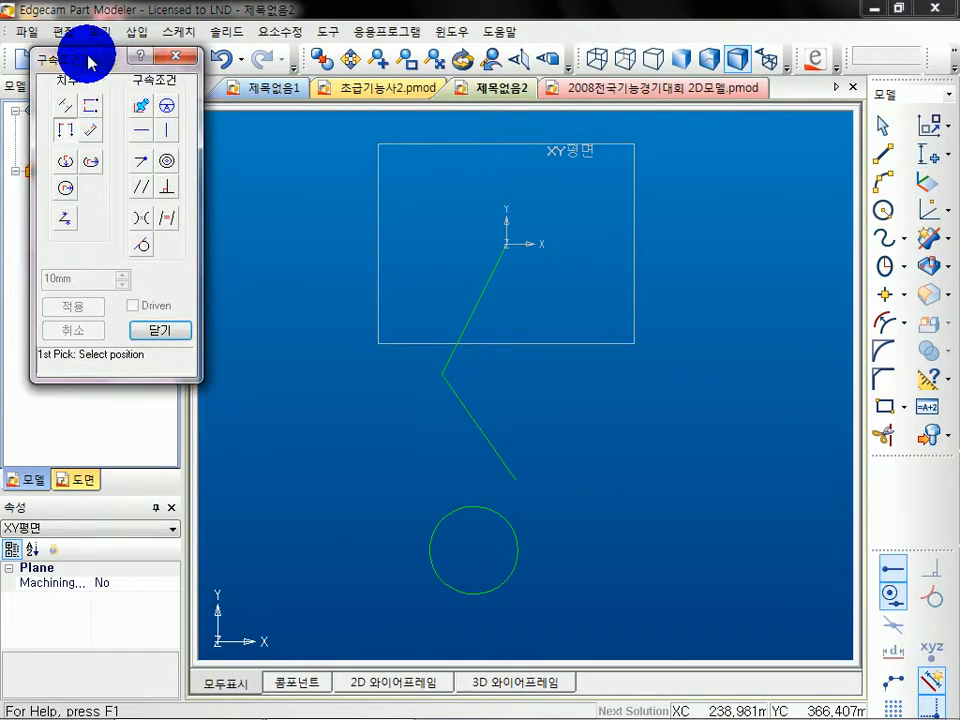
drag(92, 60, 145, 95)
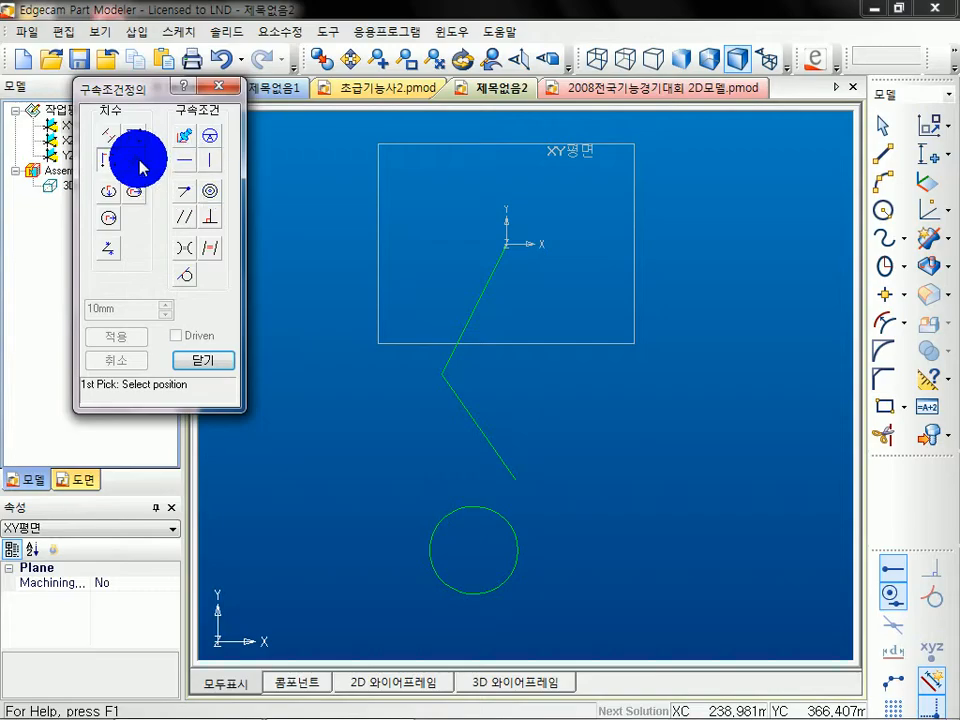
click(270, 206)
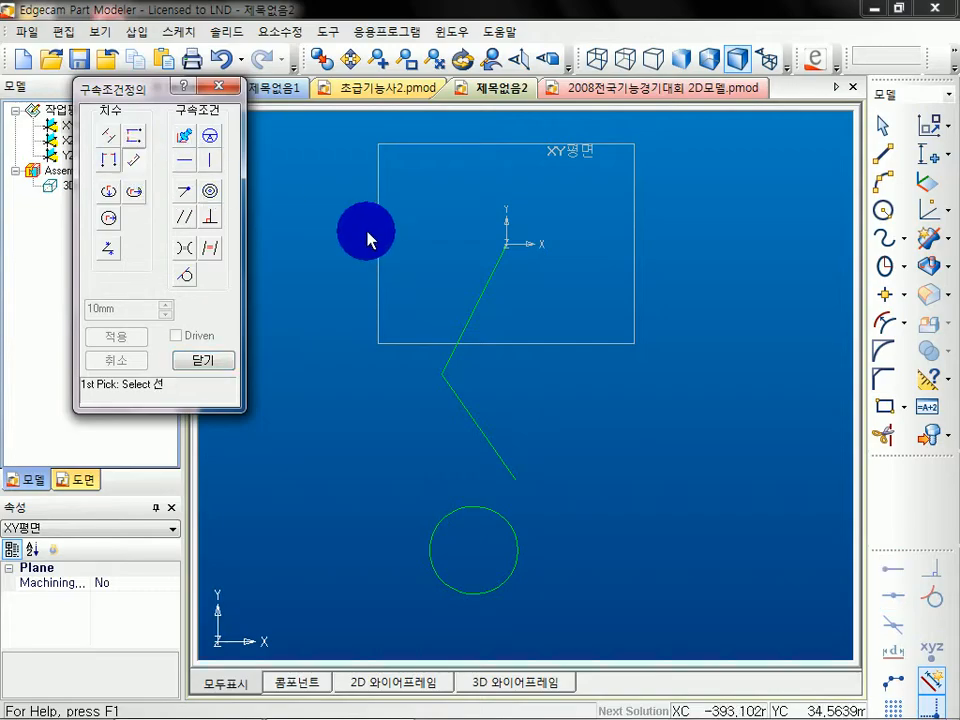
click(489, 279)
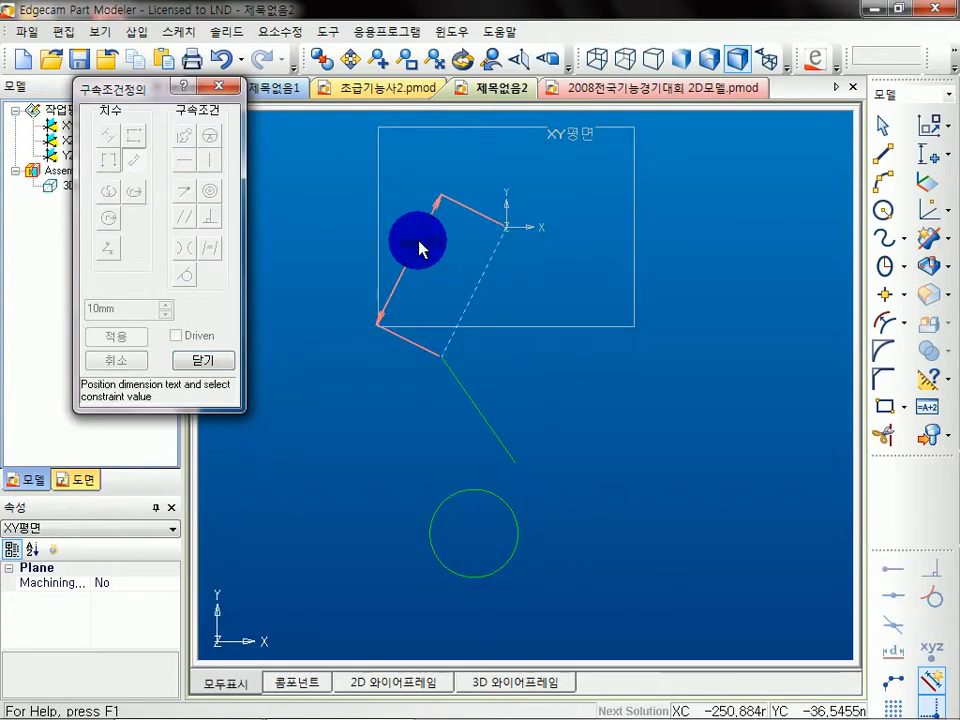
click(135, 327)
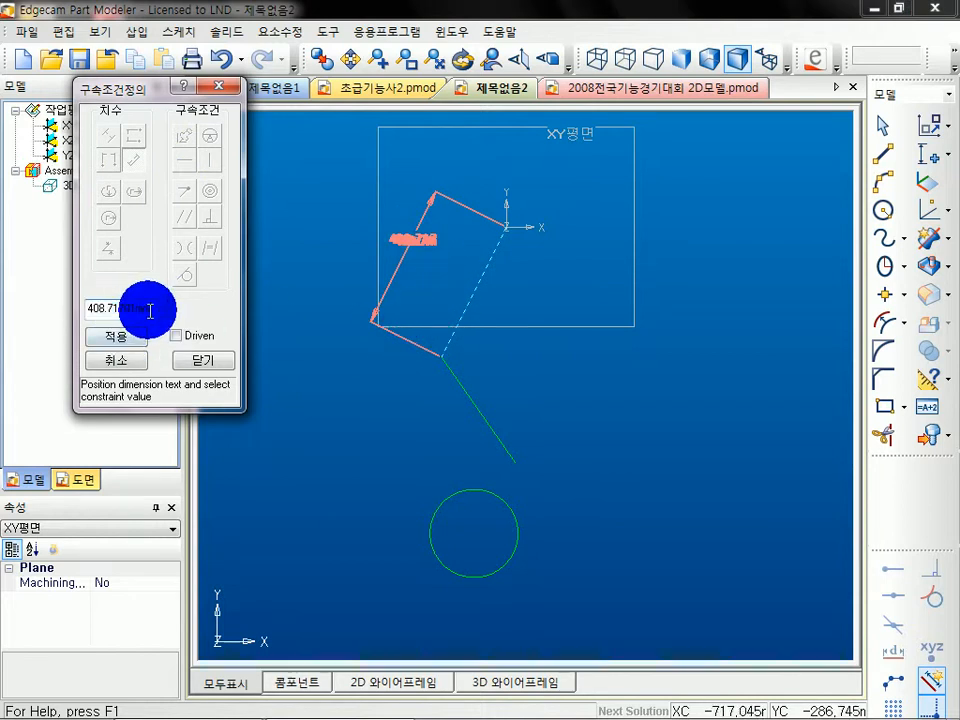
text(30)
key(Return)
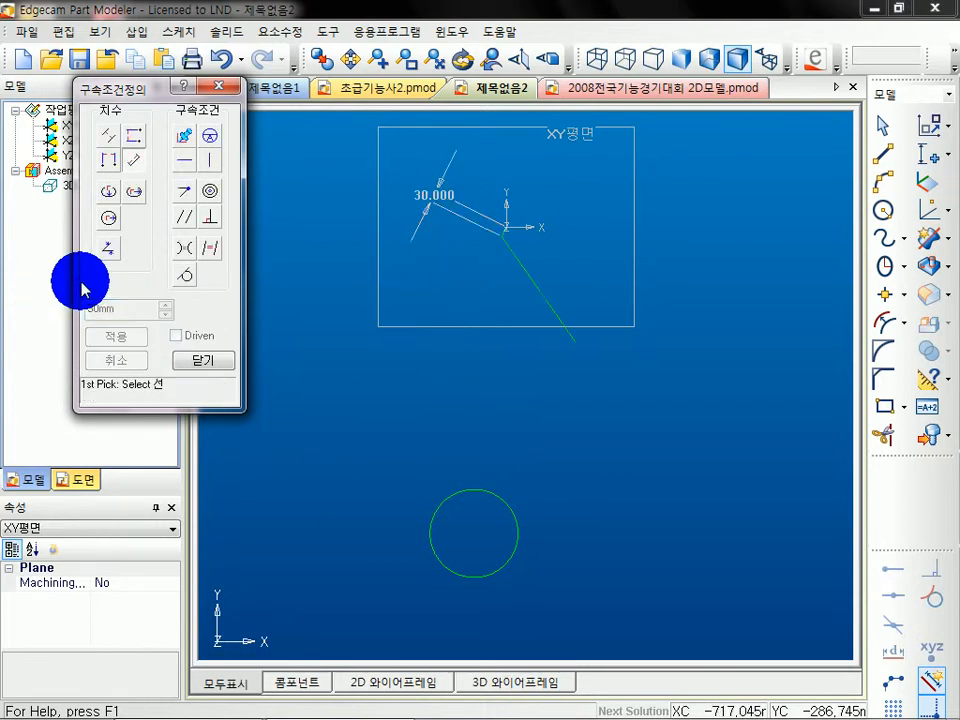
Add a length dimension of 50 mm to the lower line
click(553, 275)
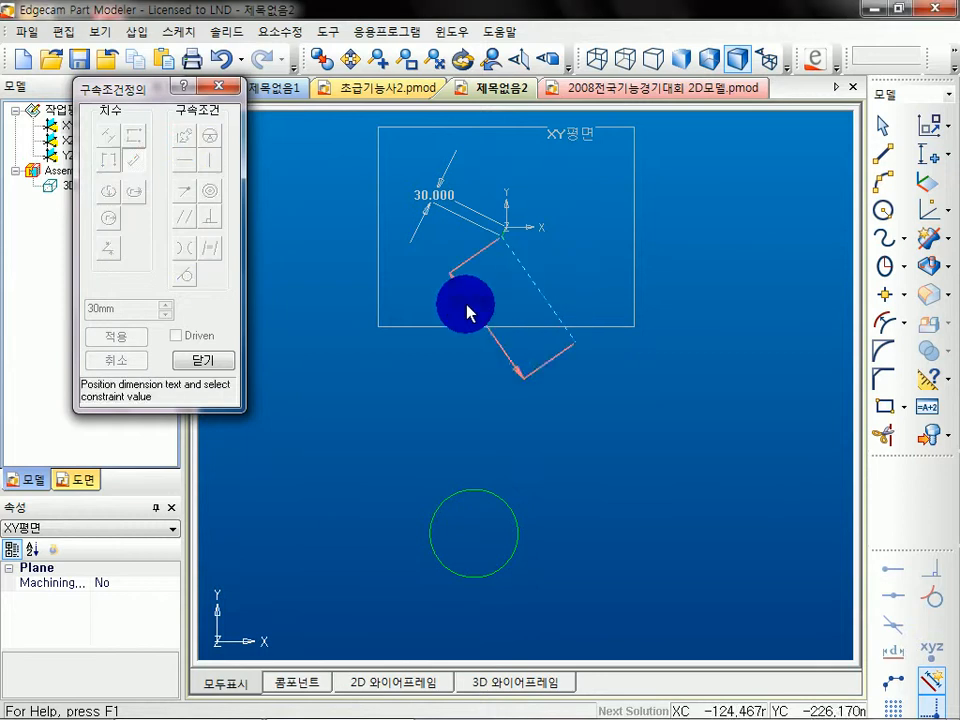
click(452, 310)
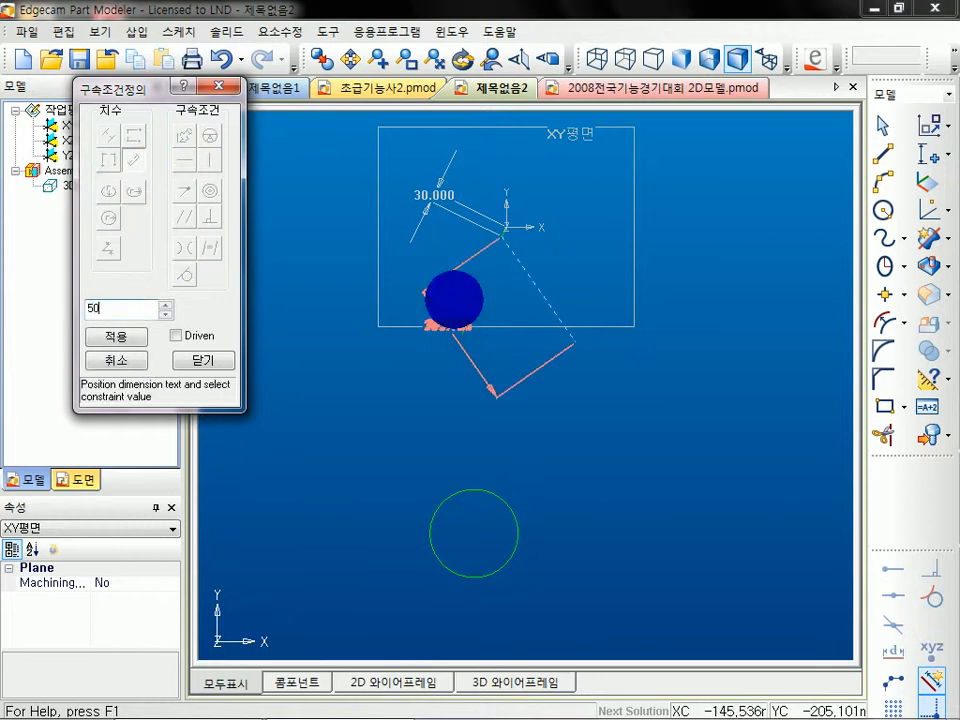
key(Return)
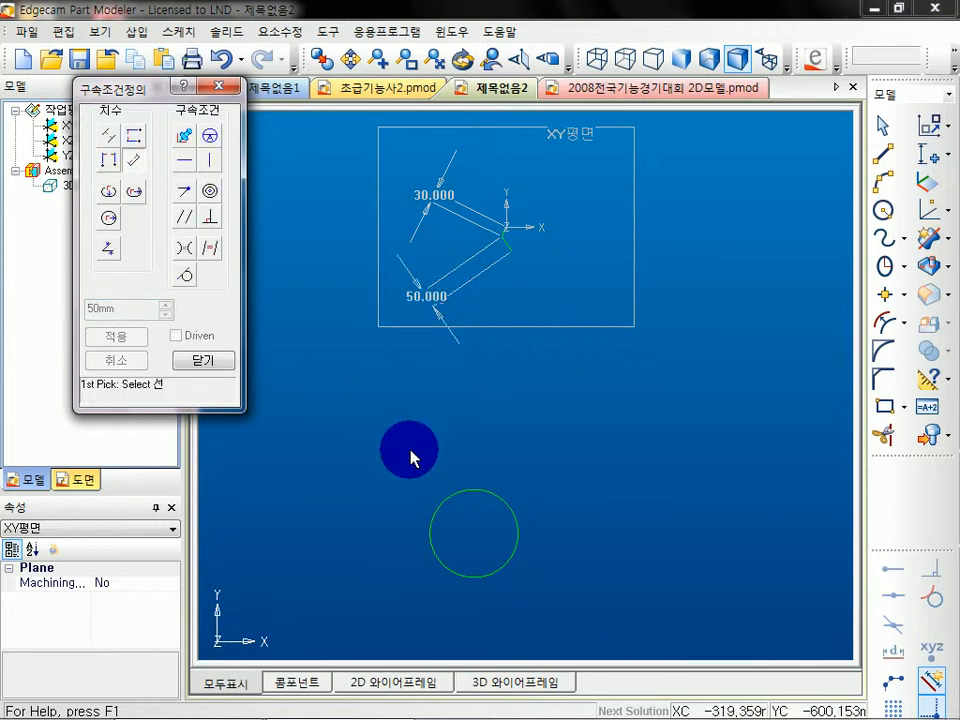
Add a radius dimension to the circle and set it to 30 mm
click(108, 217)
click(463, 494)
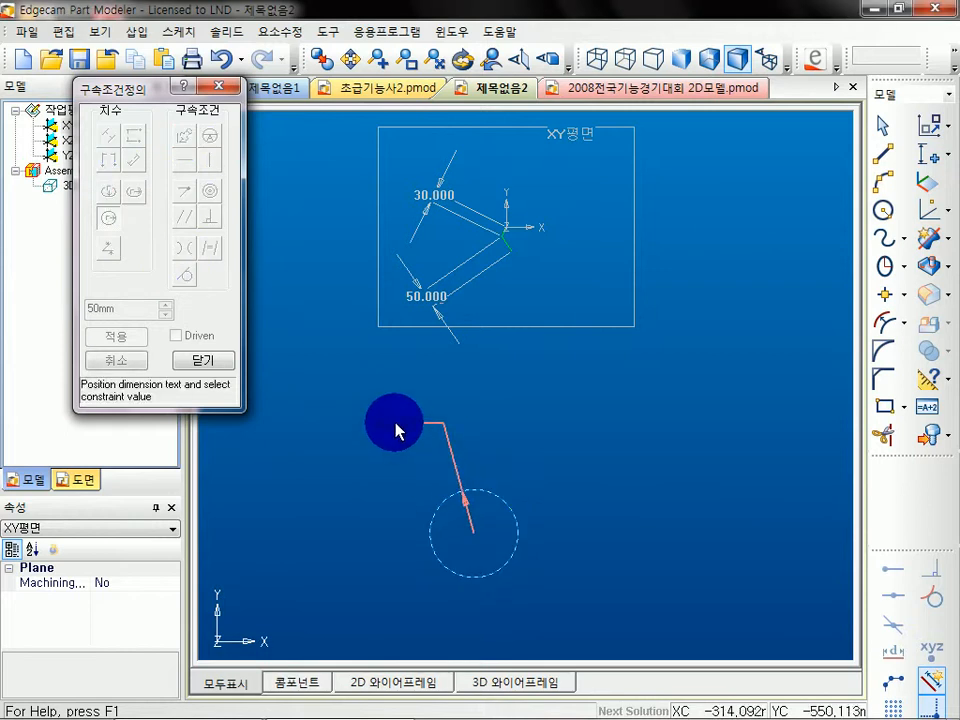
click(394, 428)
text(30)
key(Return)
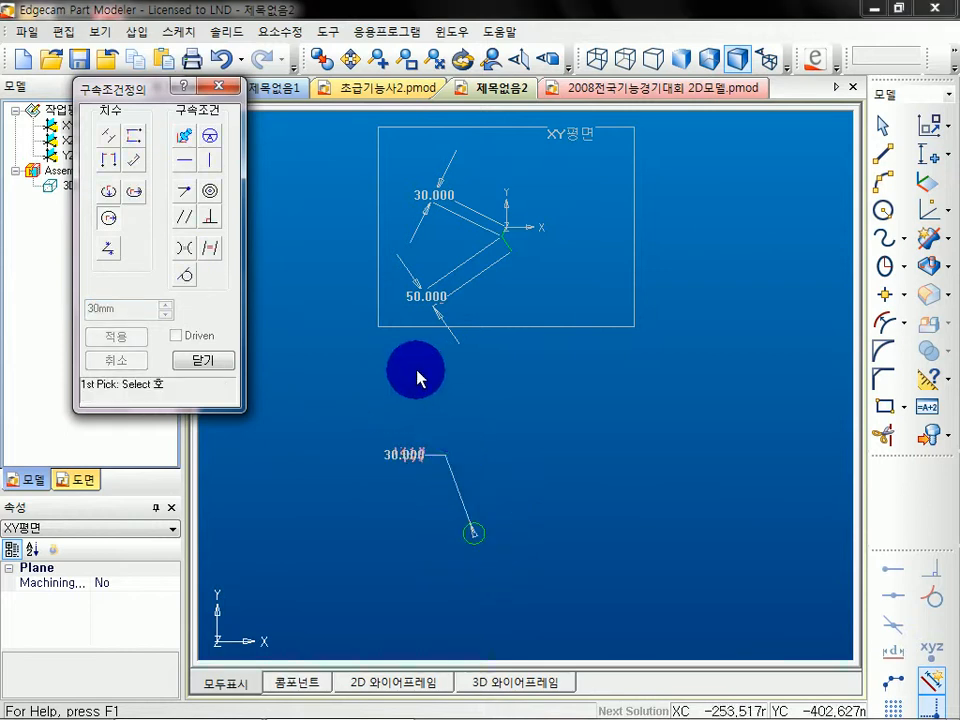
Apply a coincident constraint between the circle's centre and the free end of the 50 mm line
drag(141, 90, 161, 123)
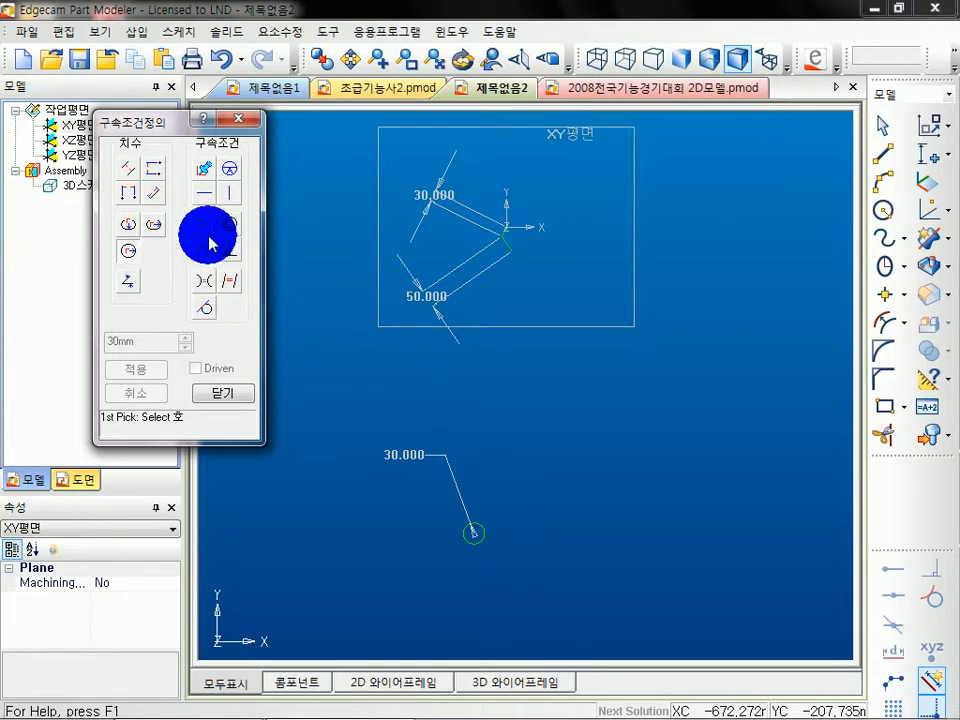
middle_drag(397, 416, 400, 363)
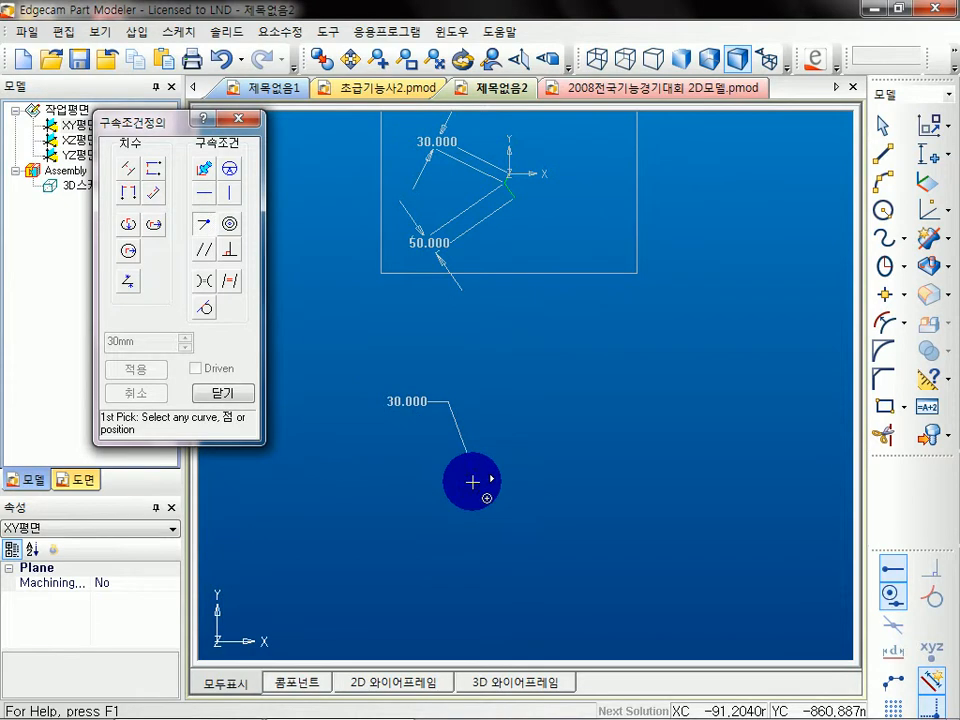
middle_drag(528, 253, 529, 377)
scroll(529, 377, up, 4)
middle_drag(473, 209, 509, 364)
scroll(515, 368, up, 4)
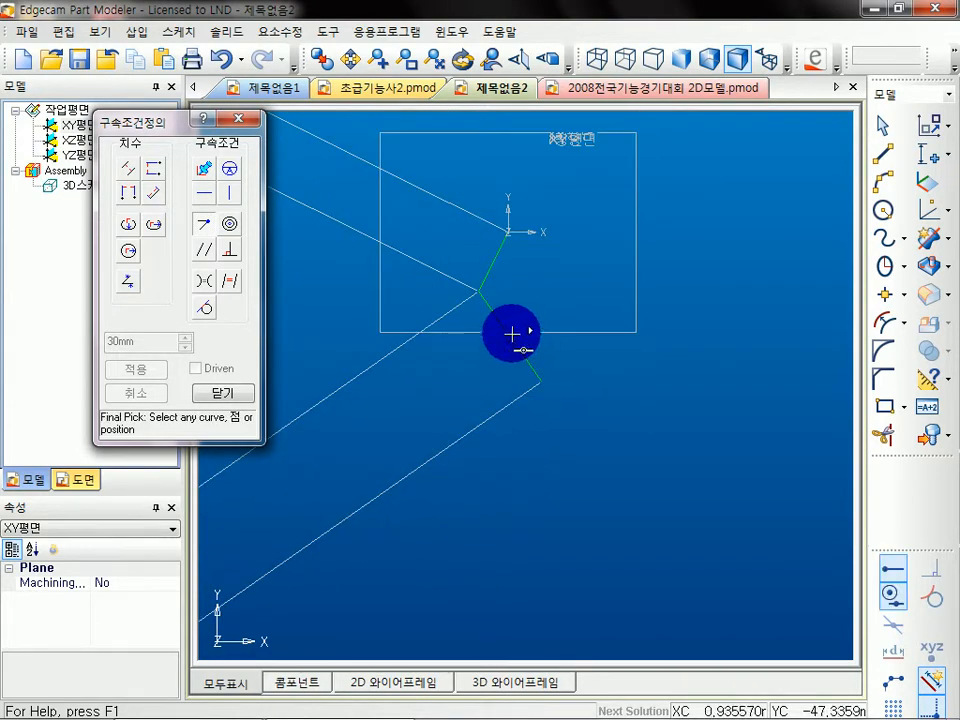
click(538, 381)
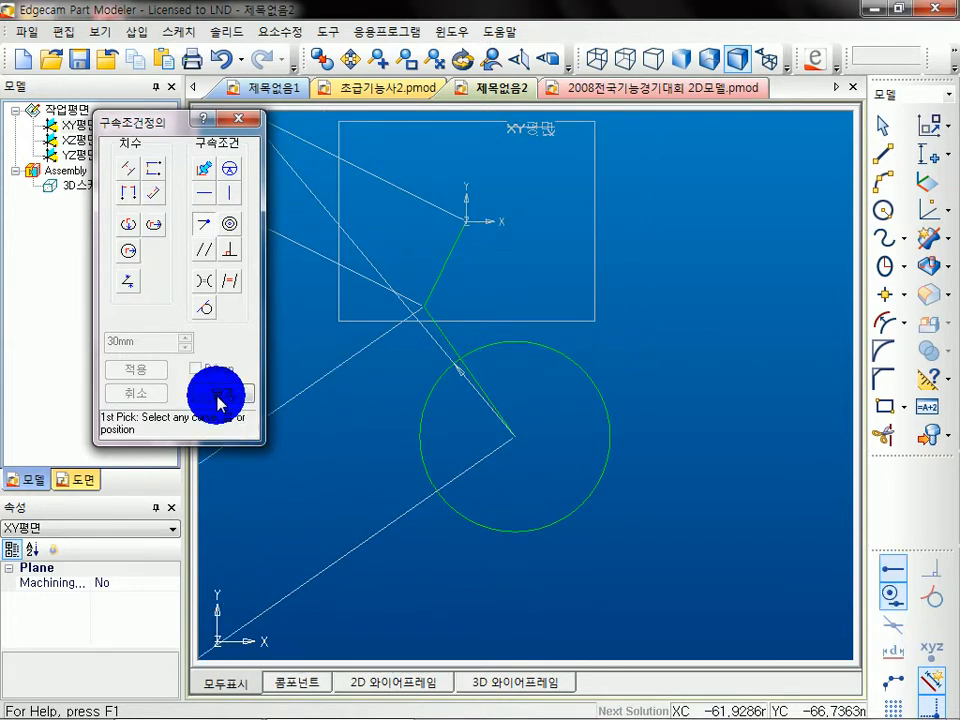
click(224, 396)
Change the circle's radius dimension to 15 mm
middle_drag(364, 392, 405, 424)
scroll(405, 424, down, 7)
click(355, 209)
click(525, 260)
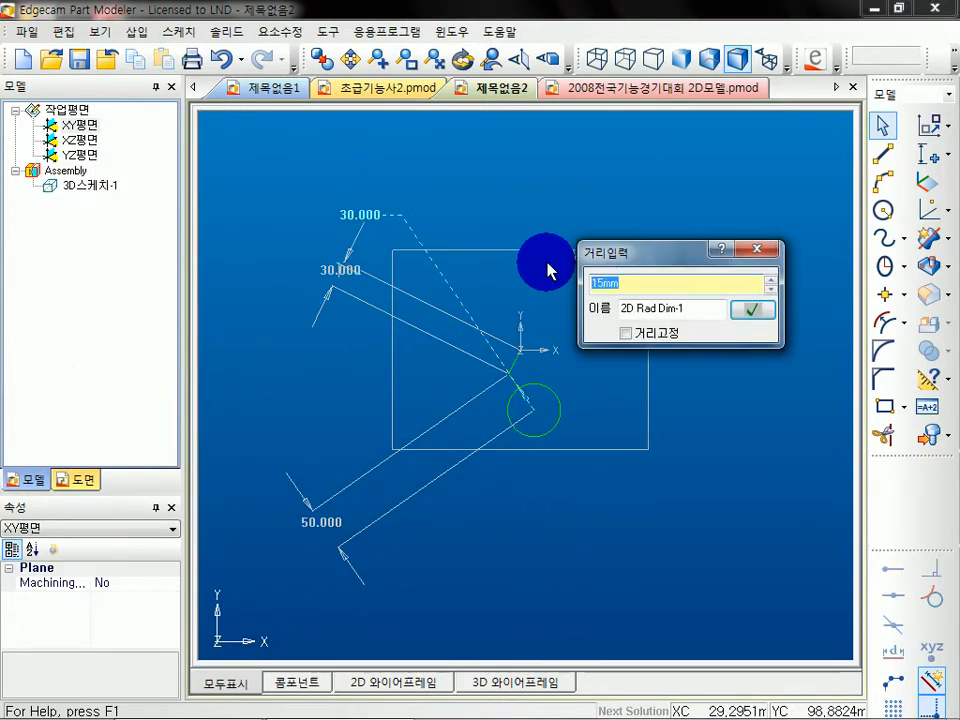
text(15)
key(Return)
Swing the linked lines and circle around the origin, and move the circle's radius dimension closer to the linkage
mouse_move(563, 371)
middle_down()
mouse_move(469, 218)
mouse_move(579, 369)
middle_up()
scroll(463, 418, down, 7)
mouse_move(395, 485)
mouse_down()
mouse_move(484, 403)
mouse_move(420, 324)
mouse_move(573, 456)
mouse_move(594, 399)
mouse_move(495, 341)
mouse_move(480, 350)
mouse_move(512, 326)
mouse_move(701, 296)
mouse_move(484, 154)
mouse_move(607, 280)
mouse_move(527, 454)
mouse_move(362, 302)
mouse_move(534, 195)
mouse_move(608, 266)
mouse_move(403, 306)
mouse_move(375, 229)
mouse_move(520, 345)
mouse_move(444, 384)
mouse_move(444, 409)
mouse_move(491, 461)
mouse_move(738, 324)
mouse_move(702, 480)
mouse_move(377, 482)
mouse_move(400, 477)
mouse_up()
mouse_move(678, 470)
mouse_down()
mouse_move(471, 465)
mouse_move(414, 204)
mouse_move(584, 612)
mouse_move(636, 632)
mouse_move(647, 470)
mouse_up()
scroll(590, 368, down, 3)
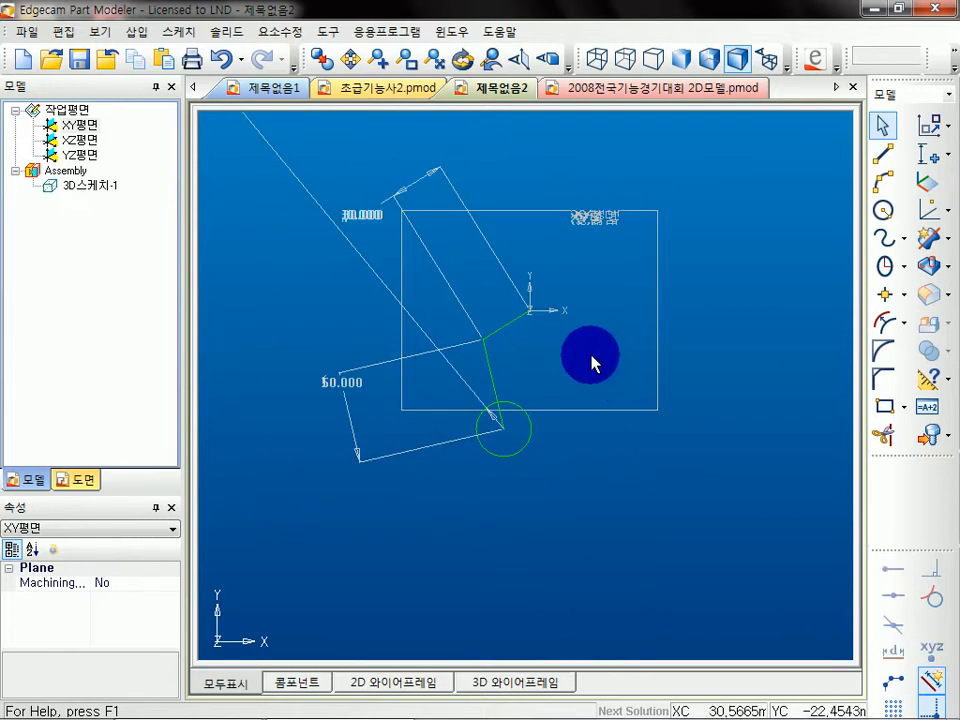
mouse_move(393, 222)
mouse_down()
mouse_move(375, 216)
mouse_move(437, 304)
mouse_move(417, 357)
mouse_move(379, 272)
mouse_move(504, 395)
mouse_move(587, 369)
mouse_up()
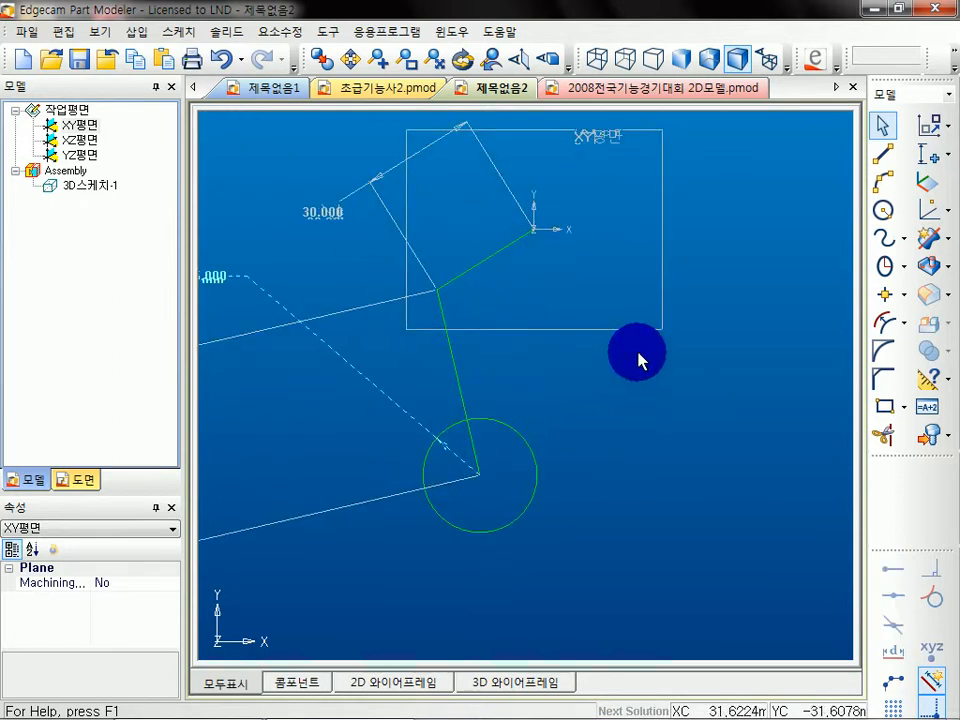
Constrain the lower end of the 50 mm line, at the circle's centre, to be coincident with the Y axis
click(927, 157)
drag(167, 138, 143, 135)
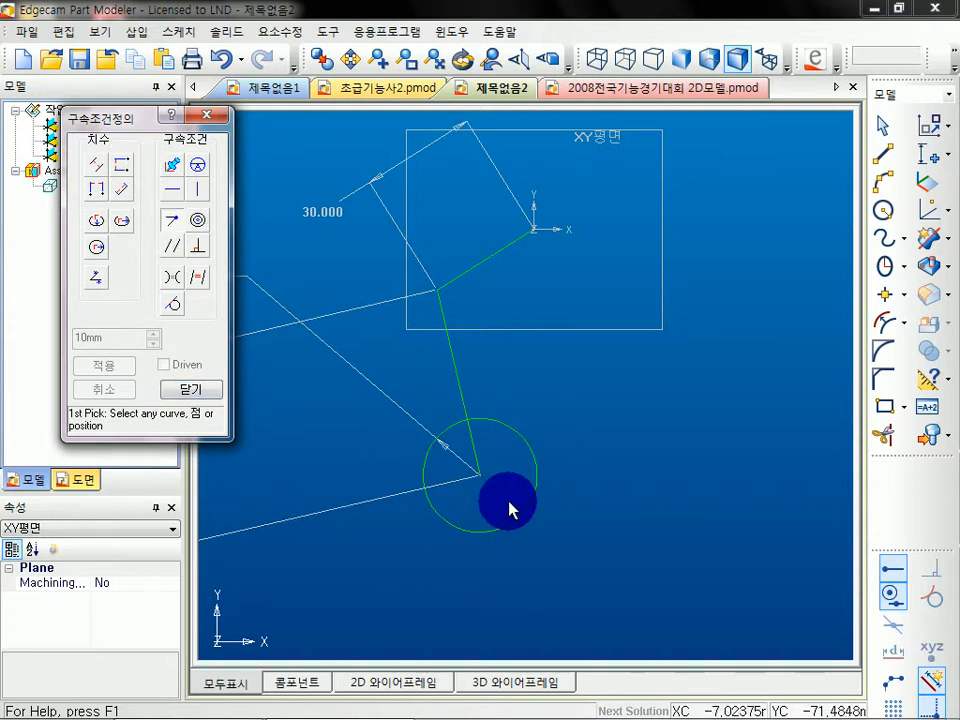
click(480, 474)
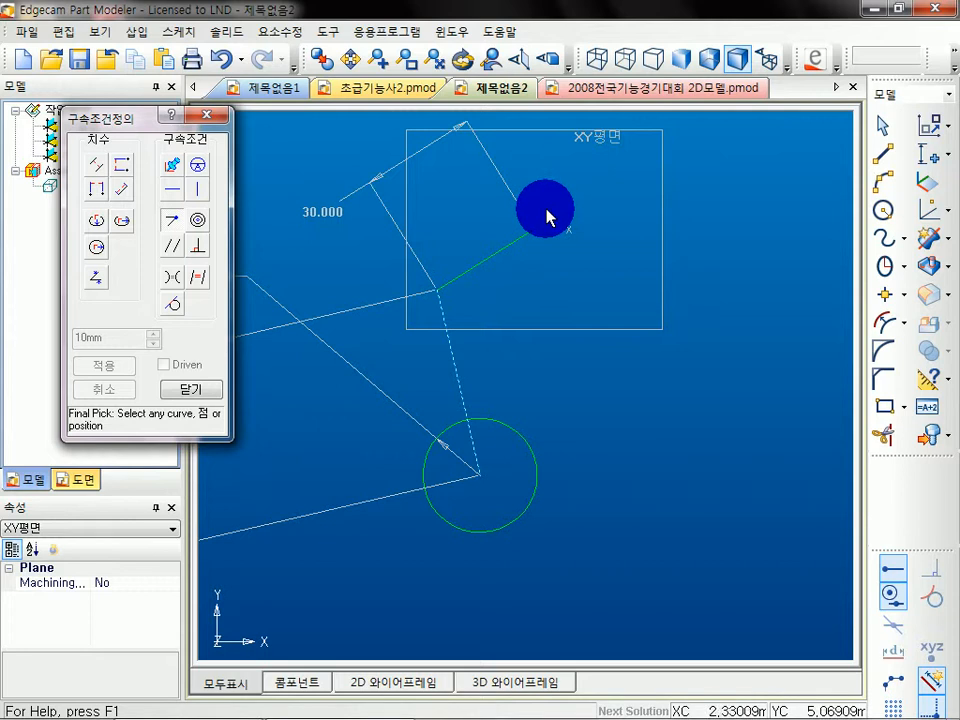
click(540, 226)
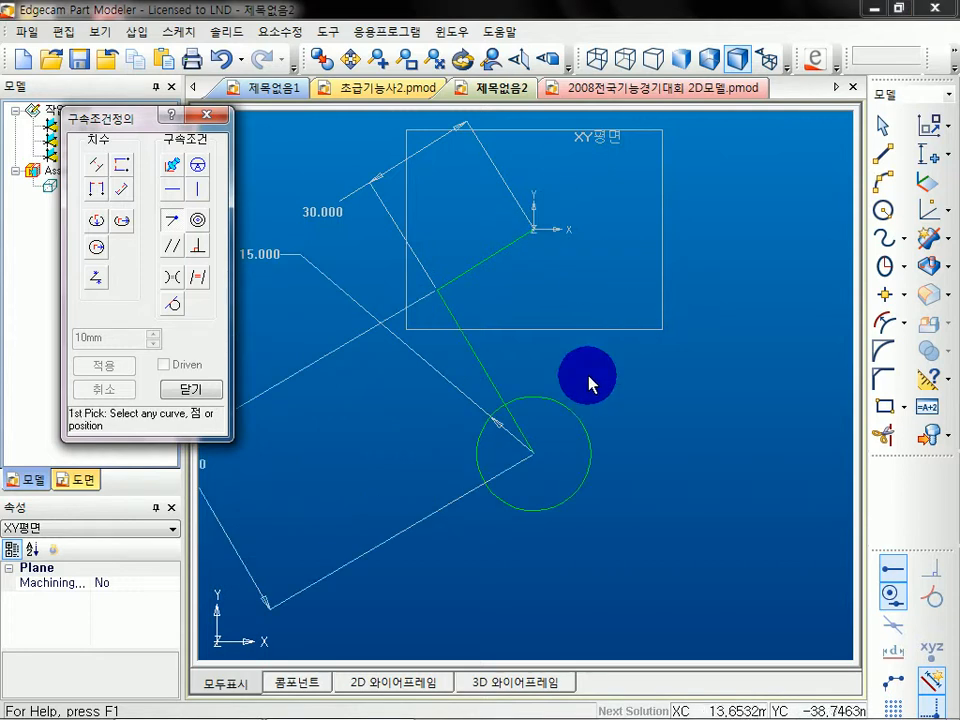
click(190, 389)
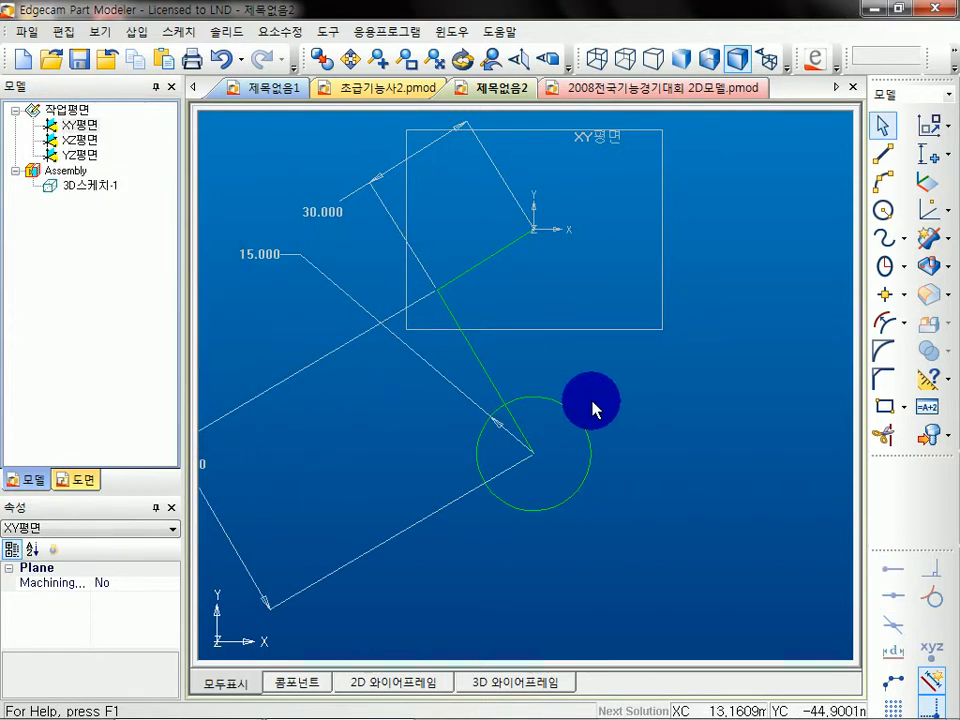
Move the circle and the joint between the two lines to examine the linkage's motion
drag(537, 462, 533, 424)
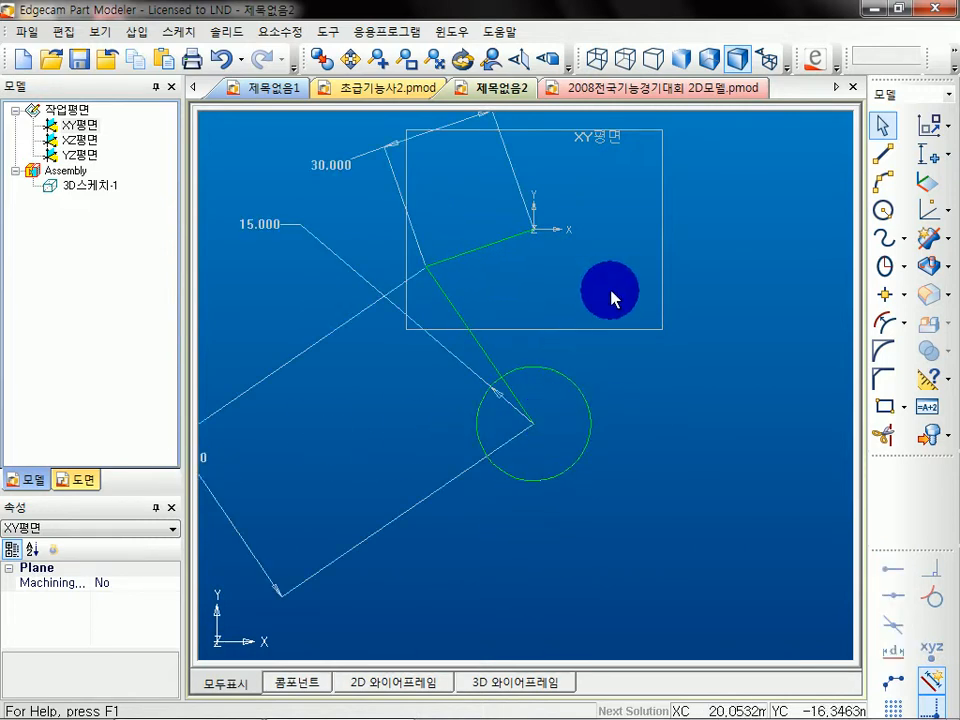
mouse_move(471, 252)
mouse_down()
mouse_move(450, 274)
mouse_move(426, 266)
mouse_move(516, 313)
mouse_move(624, 259)
mouse_move(604, 176)
mouse_move(516, 154)
mouse_move(444, 221)
mouse_move(491, 339)
mouse_move(624, 319)
mouse_move(621, 182)
mouse_move(536, 144)
mouse_move(439, 204)
mouse_move(444, 287)
mouse_move(596, 349)
mouse_move(651, 246)
mouse_move(522, 171)
mouse_move(478, 285)
mouse_move(564, 302)
mouse_move(598, 259)
mouse_move(496, 500)
mouse_move(539, 292)
mouse_move(681, 350)
mouse_move(588, 463)
mouse_move(496, 271)
mouse_up()
mouse_move(444, 298)
mouse_down()
mouse_move(557, 319)
mouse_move(606, 180)
mouse_move(589, 285)
mouse_move(661, 279)
mouse_move(474, 259)
mouse_move(611, 264)
mouse_move(514, 180)
mouse_move(500, 281)
mouse_move(542, 279)
mouse_move(624, 300)
mouse_up()
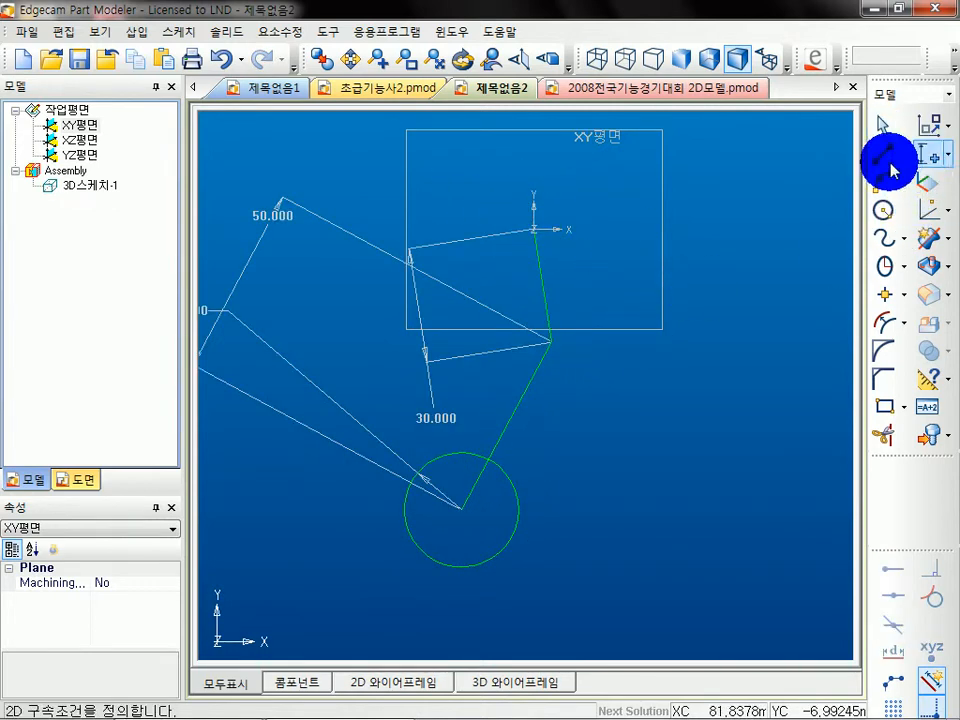
Reapply the coincident constraint between the circle's centre and the Y axis through the origin
click(921, 165)
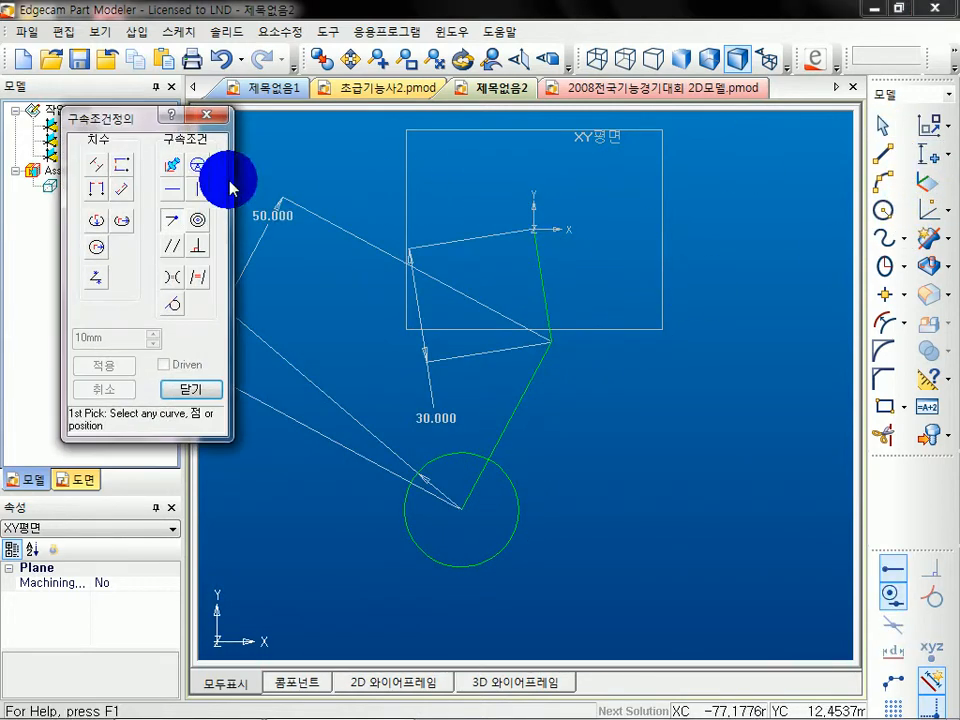
click(464, 509)
click(537, 222)
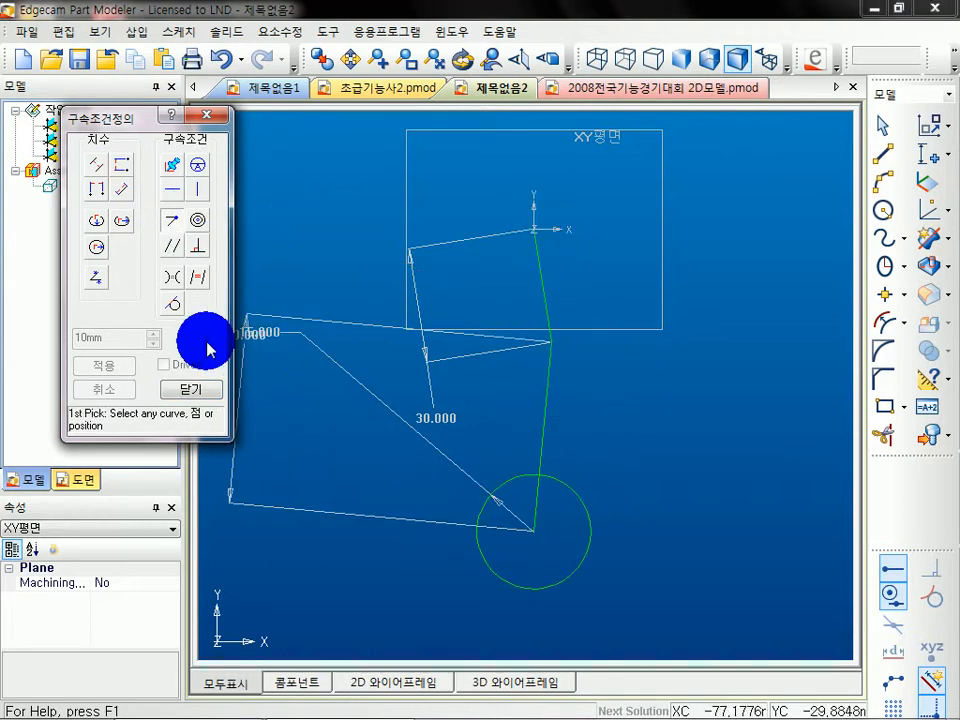
click(196, 398)
Swing the joint between the lines to the left and back to the right, and move the 50 mm and 15 mm dimensions closer to the linkage
mouse_move(554, 343)
mouse_down()
mouse_move(491, 334)
mouse_move(463, 208)
mouse_move(576, 195)
mouse_move(612, 335)
mouse_move(414, 311)
mouse_move(433, 191)
mouse_move(561, 182)
mouse_move(582, 258)
mouse_move(493, 231)
mouse_move(566, 199)
mouse_move(572, 272)
mouse_move(502, 247)
mouse_move(531, 206)
mouse_move(564, 249)
mouse_move(510, 266)
mouse_move(492, 204)
mouse_move(553, 199)
mouse_move(557, 242)
mouse_move(495, 259)
mouse_move(487, 204)
mouse_move(553, 214)
mouse_move(536, 262)
mouse_move(474, 266)
mouse_move(434, 286)
mouse_up()
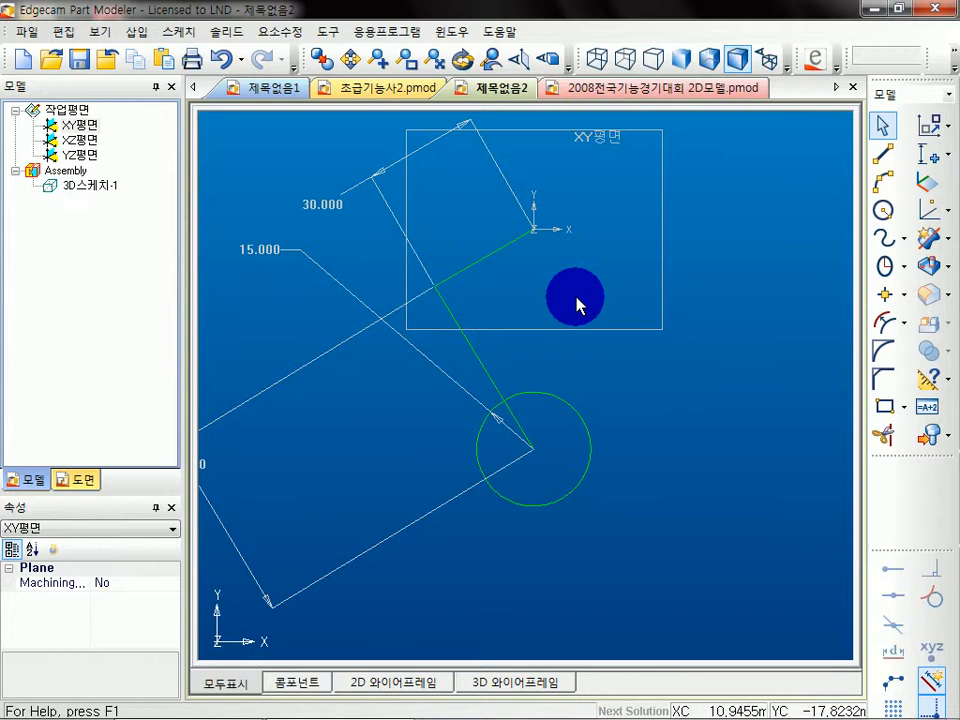
mouse_move(478, 275)
mouse_down()
mouse_move(437, 291)
mouse_move(585, 326)
mouse_move(456, 214)
mouse_move(610, 305)
mouse_move(497, 219)
mouse_move(589, 279)
mouse_move(640, 287)
mouse_up()
scroll(659, 482, down, 2)
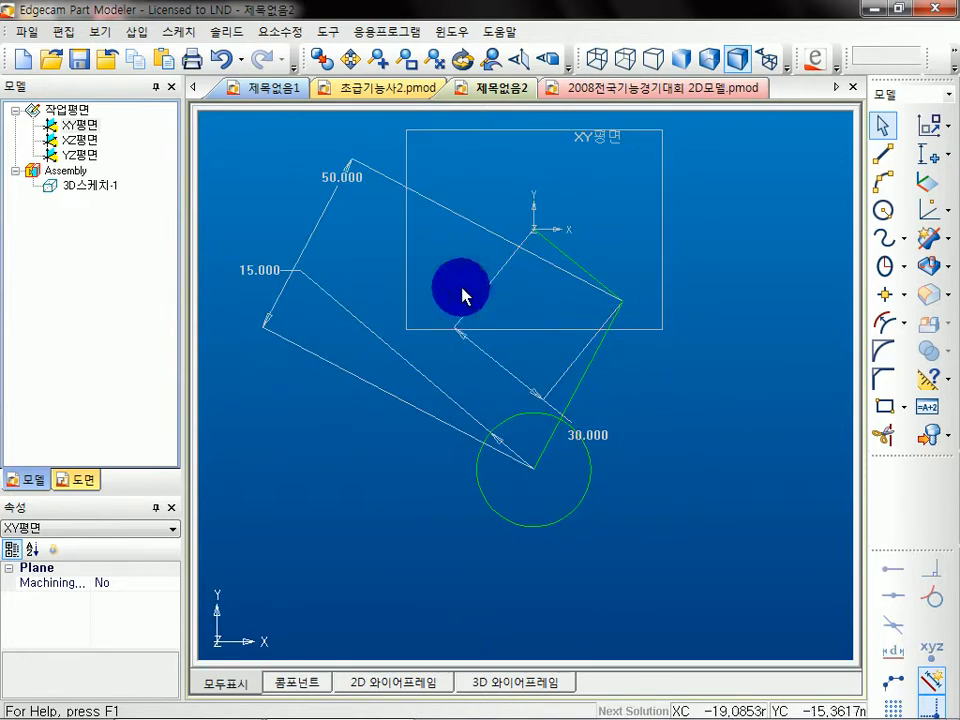
drag(355, 184, 310, 301)
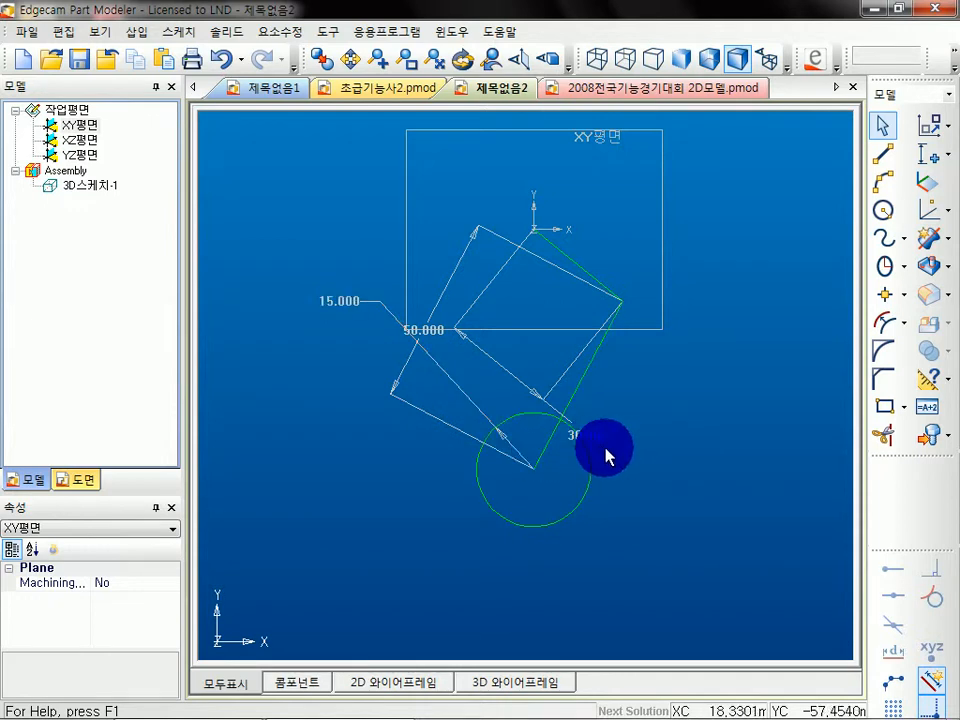
Swing the joint between the 30 mm and 50 mm lines from side to side to examine the crank's motion
click(588, 372)
drag(622, 301, 475, 335)
click(600, 281)
click(637, 347)
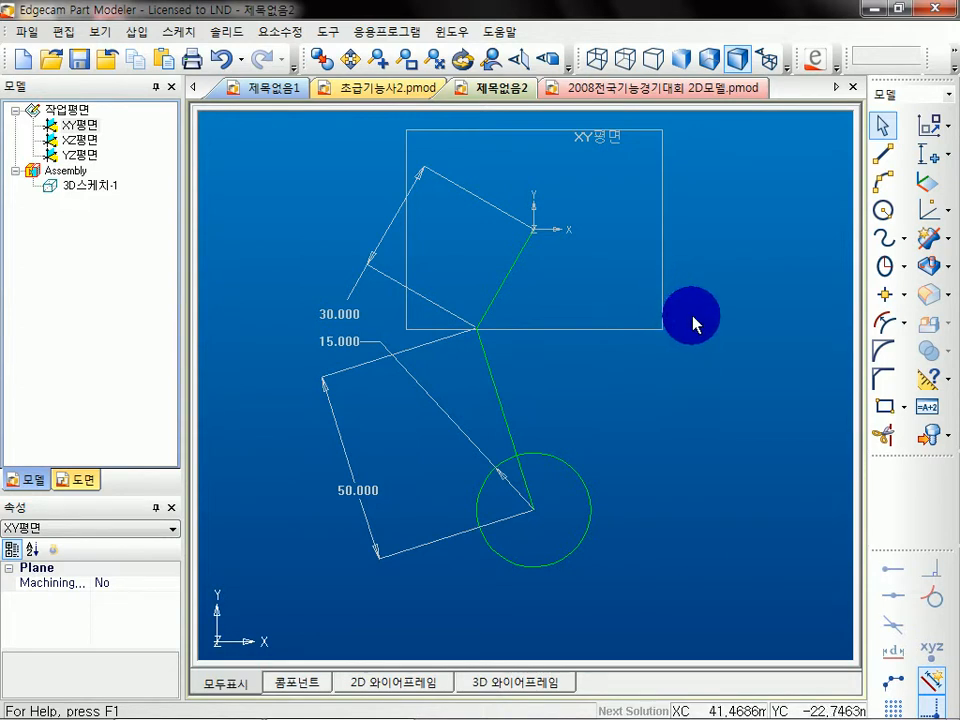
click(512, 275)
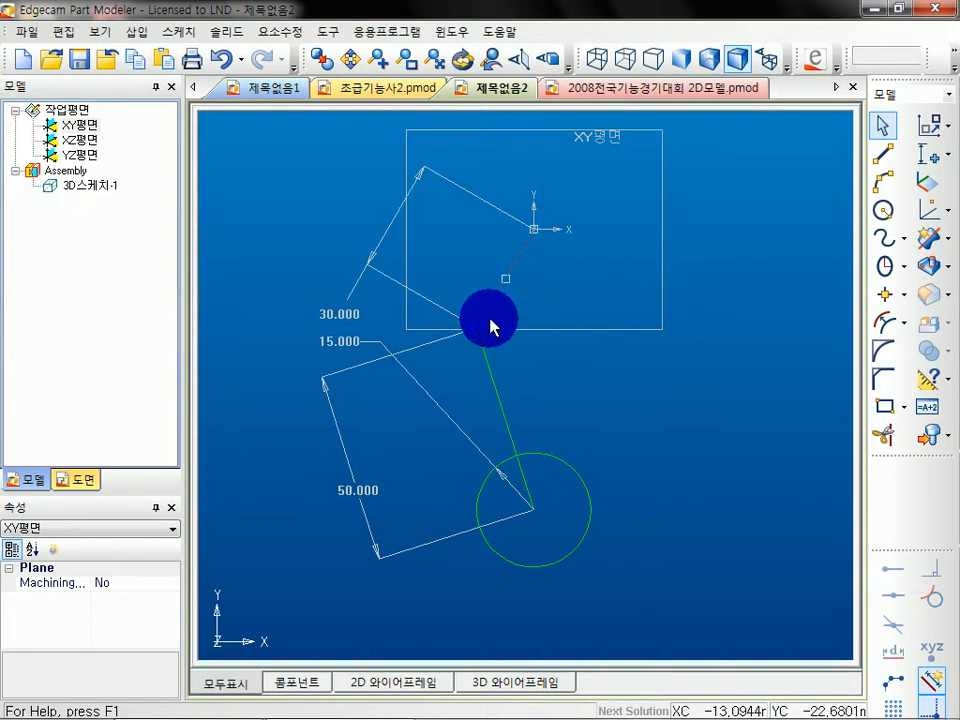
drag(477, 336, 503, 339)
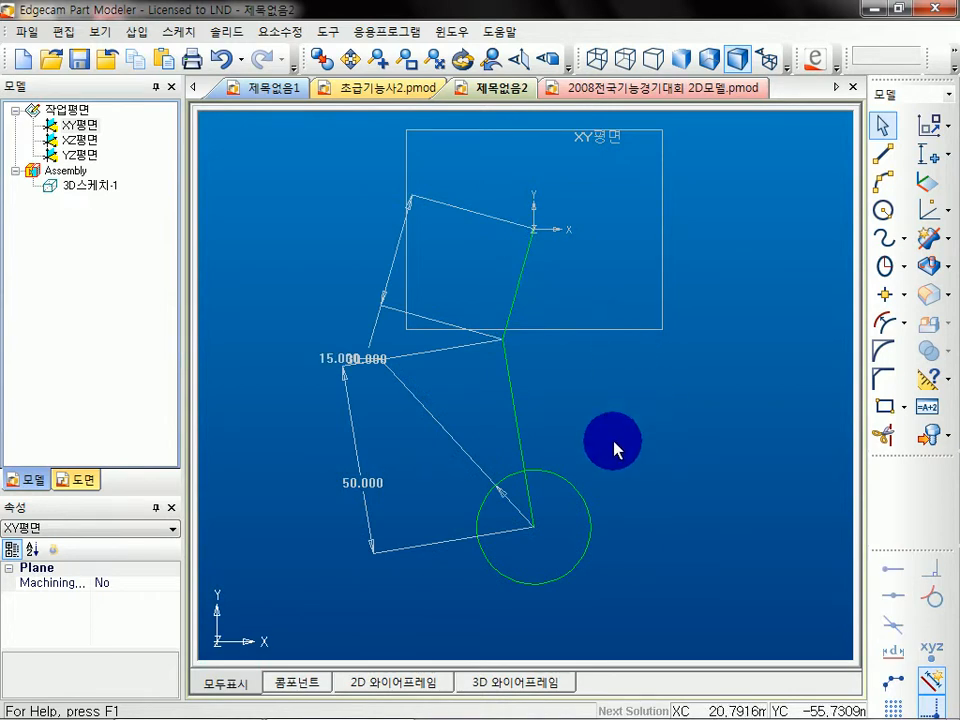
click(509, 319)
drag(502, 340, 594, 294)
Delete the entire crank sketch, including its lines, circle and dimensions
key(ctrl+a)
key(Delete)
middle_drag(617, 334, 609, 400)
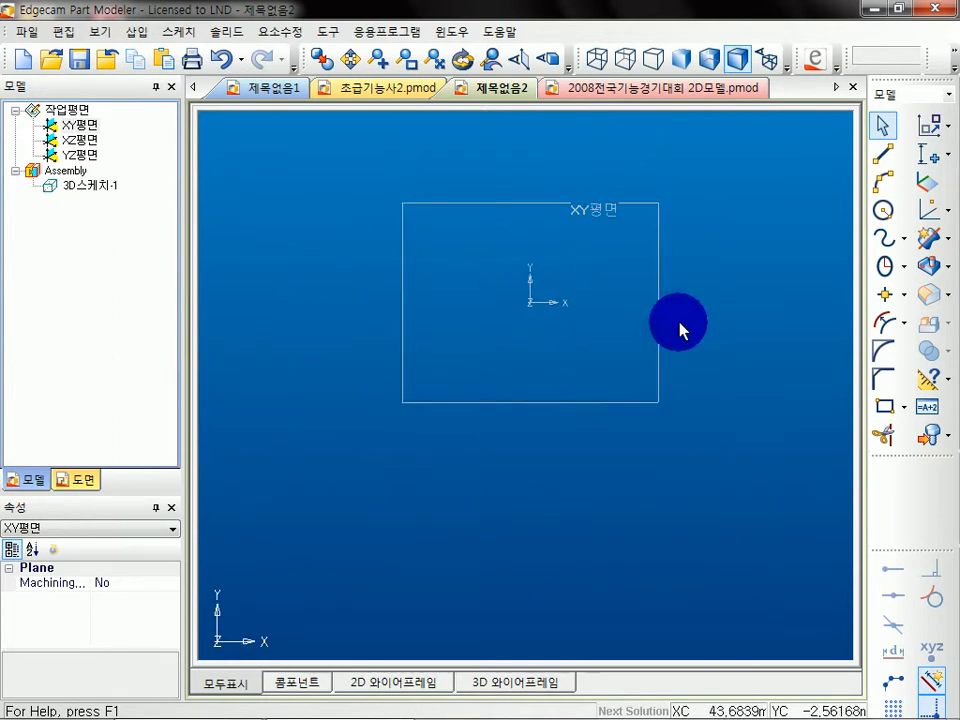
Draw two separate slanted lines, one on each side of the origin, with their lower ends converging
click(926, 154)
drag(129, 118, 162, 113)
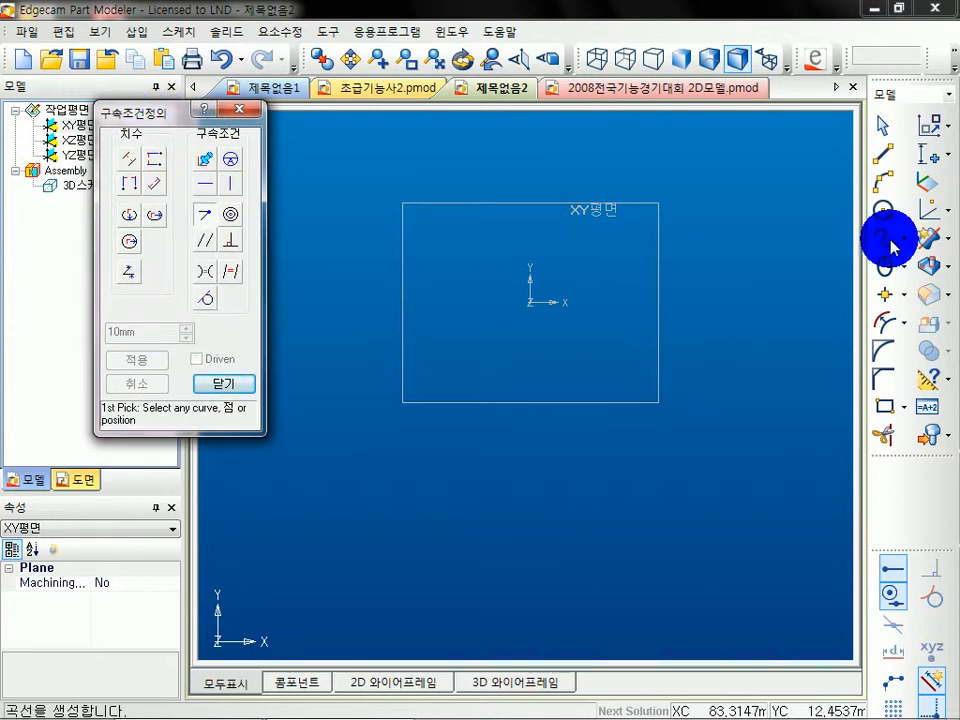
click(883, 154)
click(362, 228)
click(461, 452)
click(771, 185)
click(635, 452)
click(891, 128)
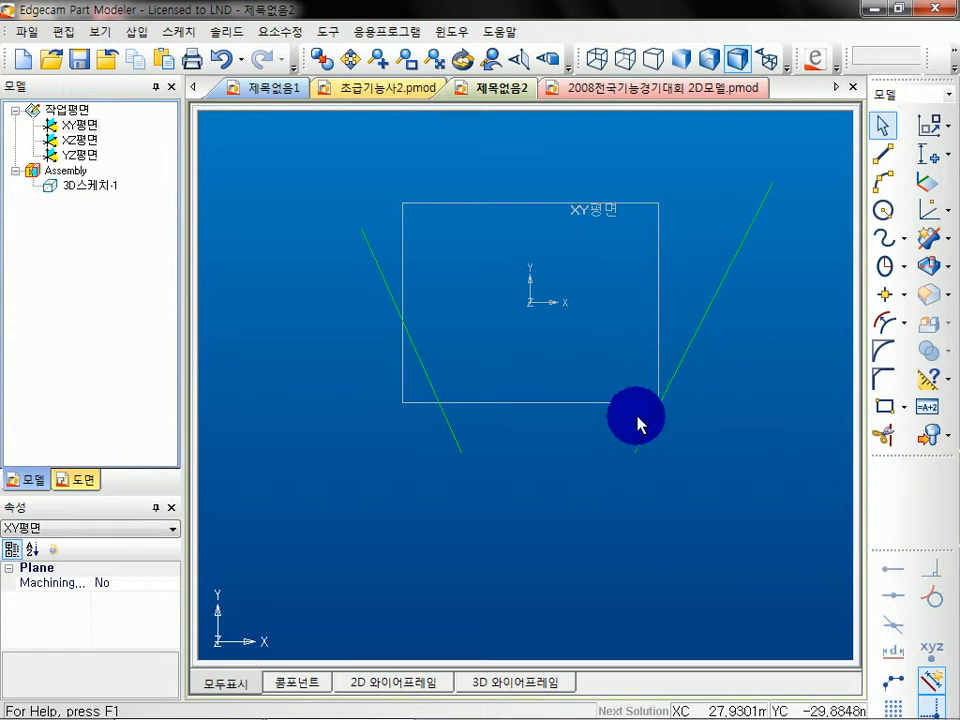
Reposition the ends of both slanted lines so the lines are shorter and closer to the origin
click(425, 369)
click(696, 330)
click(440, 383)
drag(361, 228, 362, 314)
click(362, 314)
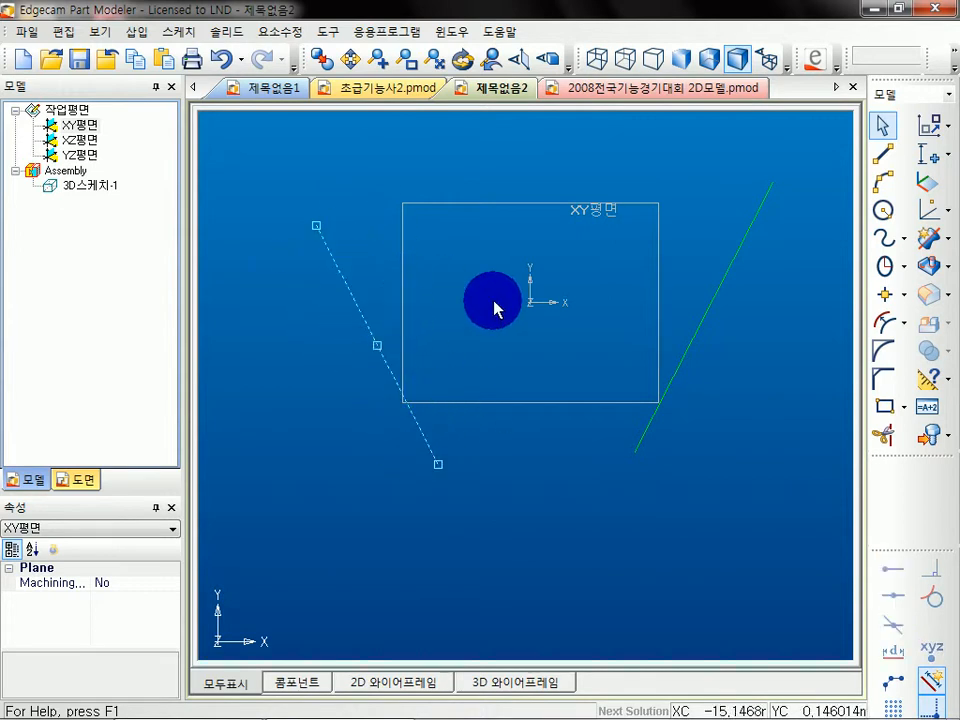
mouse_move(700, 406)
middle_down()
mouse_move(606, 452)
mouse_move(676, 316)
middle_up()
drag(663, 285, 719, 242)
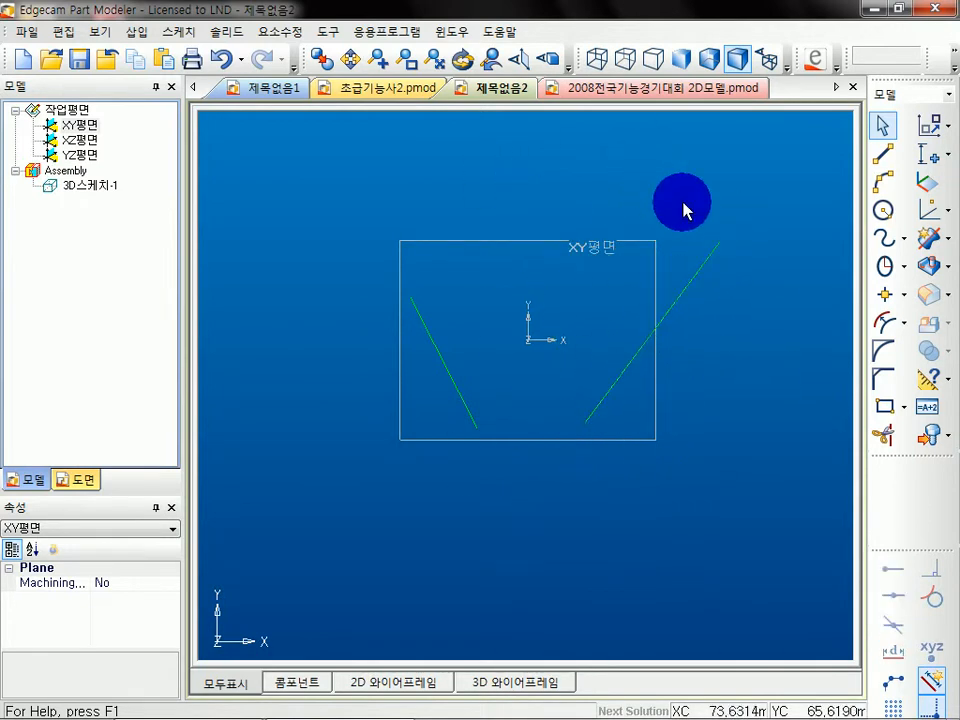
Apply a horizontal constraint to the left line and a vertical constraint to the right line
click(930, 146)
drag(144, 118, 136, 108)
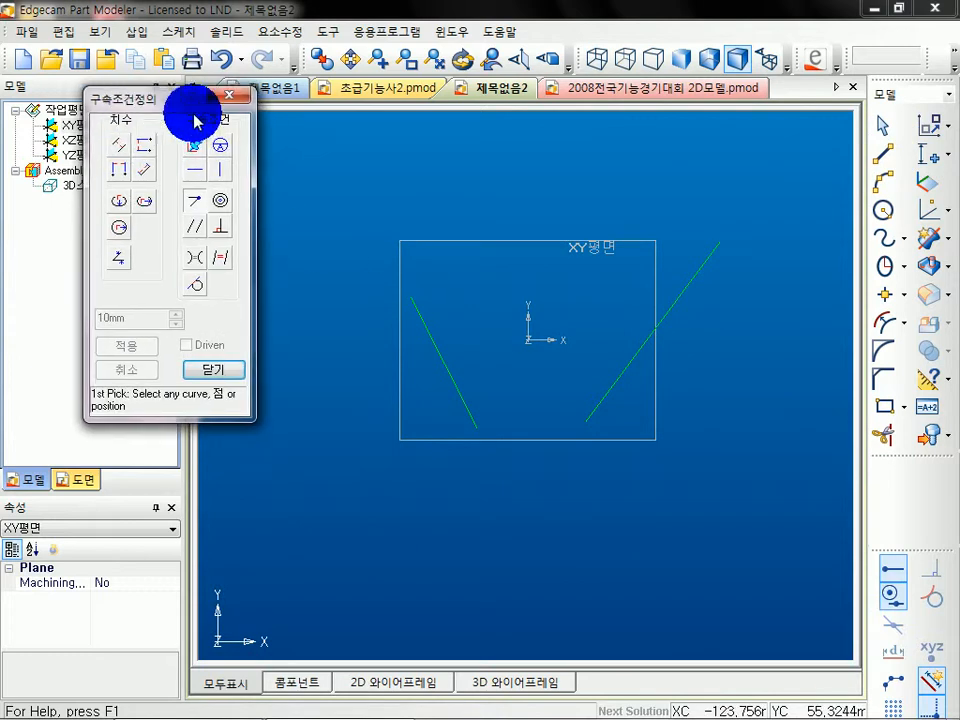
click(446, 386)
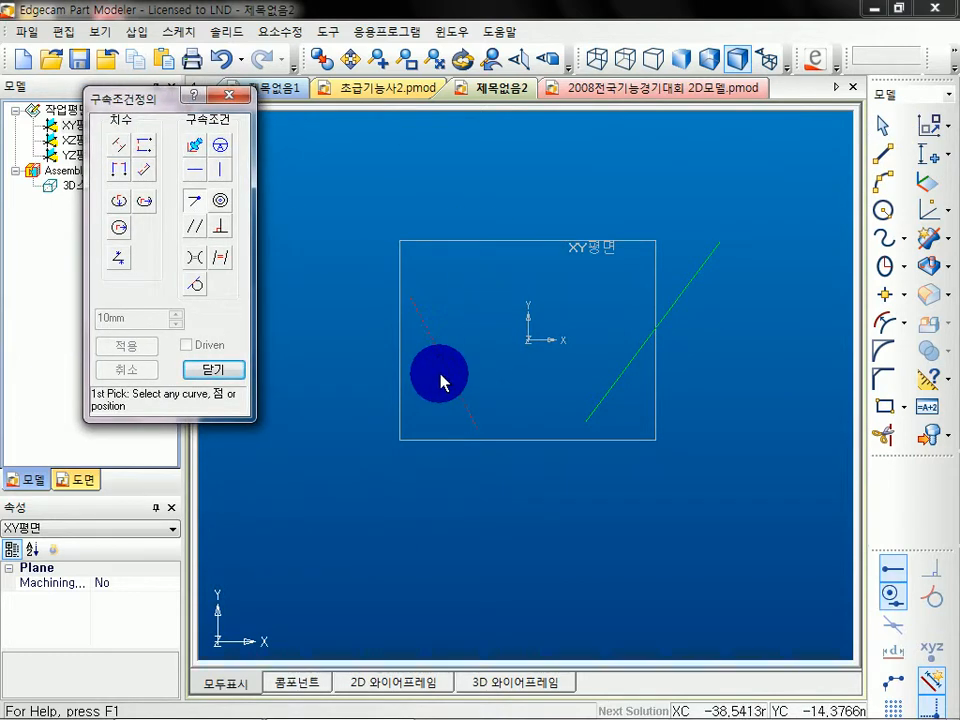
click(194, 172)
click(447, 378)
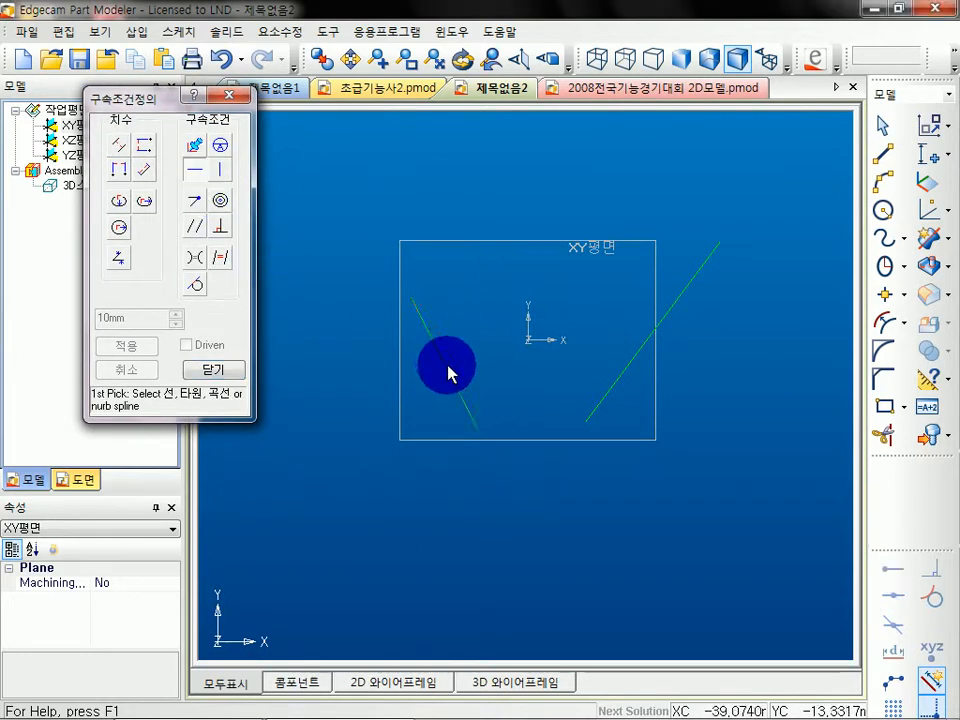
click(220, 170)
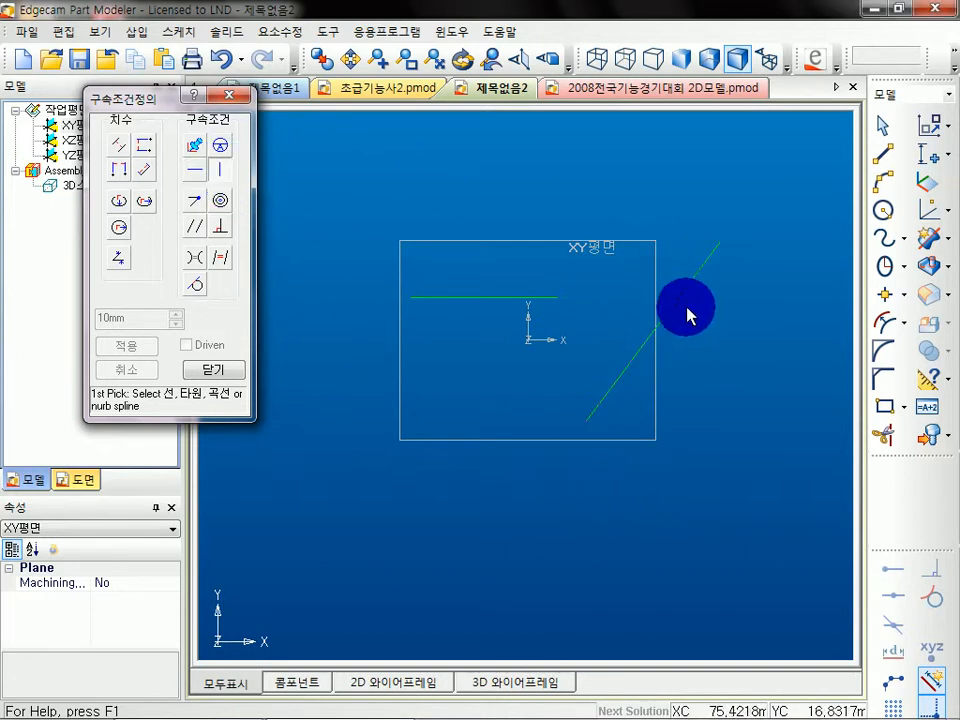
click(659, 324)
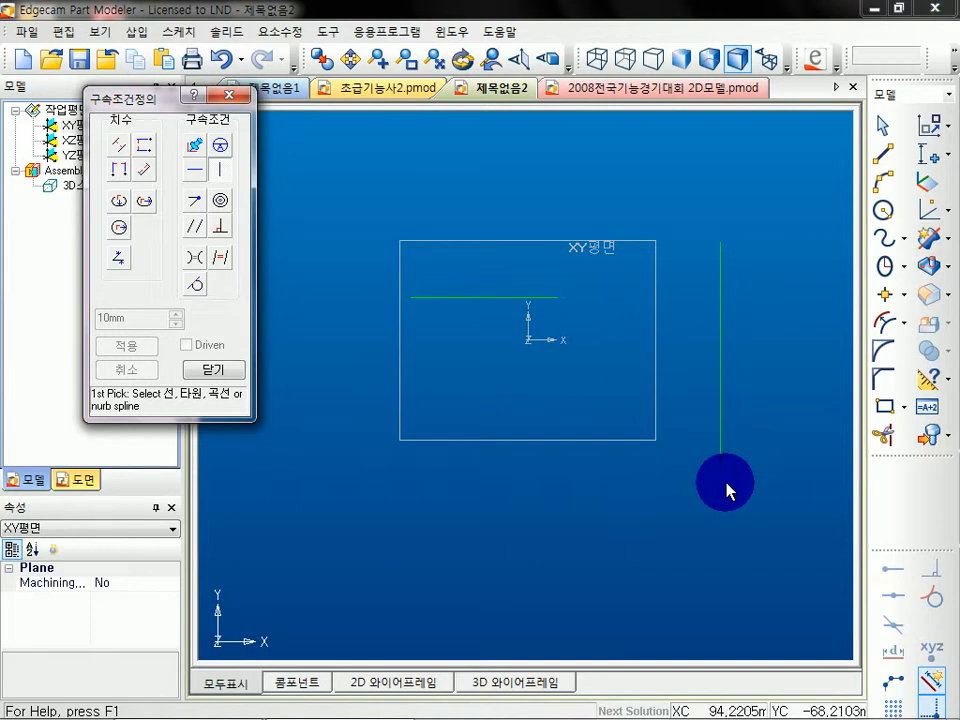
Make the horizontal line's right end coincident with the vertical line's upper end
click(192, 203)
click(553, 298)
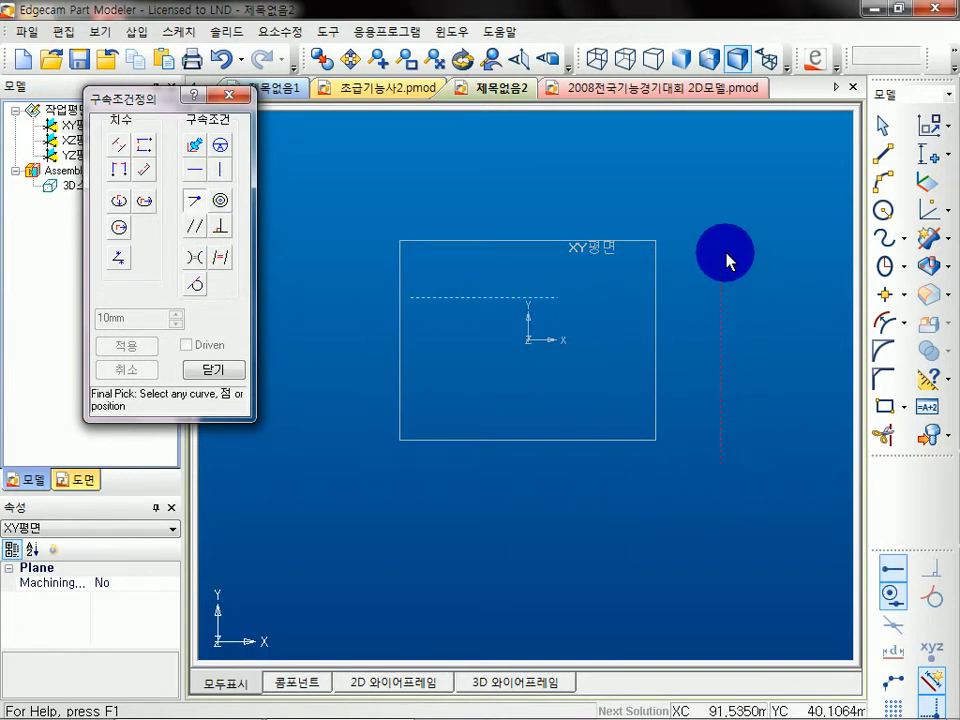
click(720, 240)
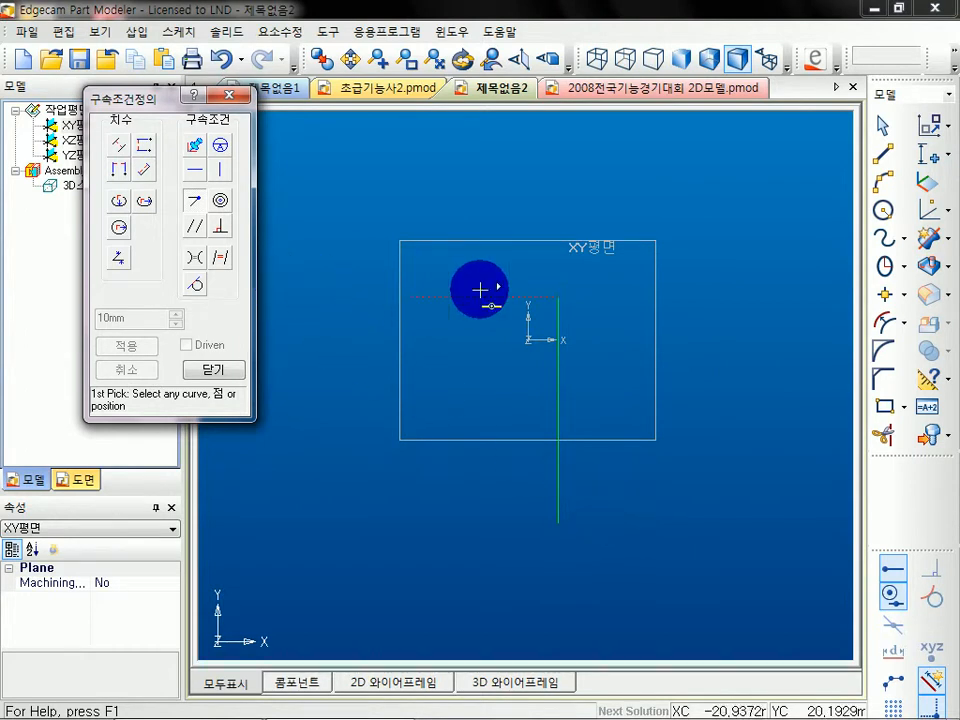
Apply an equal-length constraint between the horizontal and vertical lines and close the constraint dialog
click(221, 258)
click(487, 298)
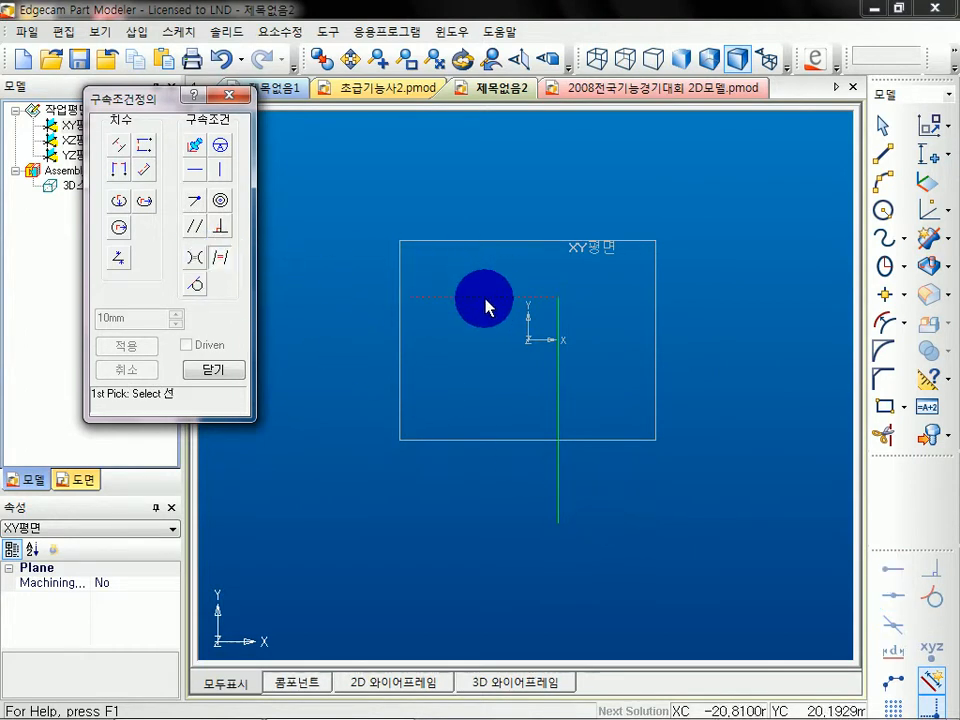
click(558, 412)
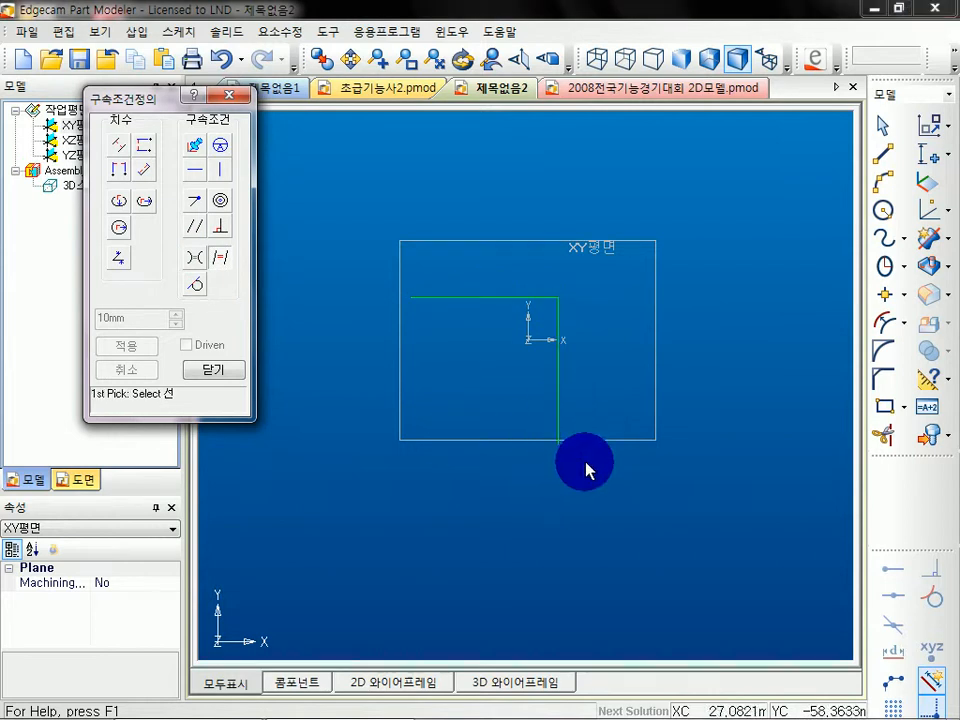
click(213, 371)
Move the horizontal line's free end and the shared corner to test the horizontal, vertical, coincident and equal-length constraints
click(480, 298)
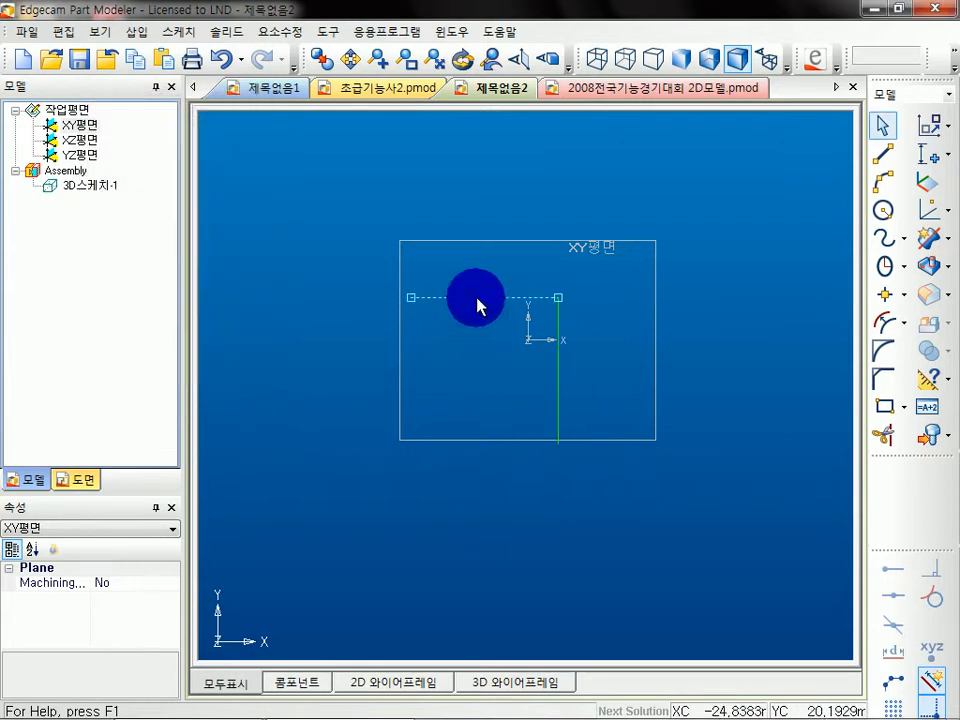
drag(410, 303, 414, 235)
mouse_move(554, 298)
mouse_down()
mouse_move(711, 364)
mouse_move(525, 332)
mouse_move(530, 416)
mouse_move(439, 406)
mouse_move(529, 423)
mouse_move(525, 535)
mouse_move(527, 439)
mouse_up()
click(529, 408)
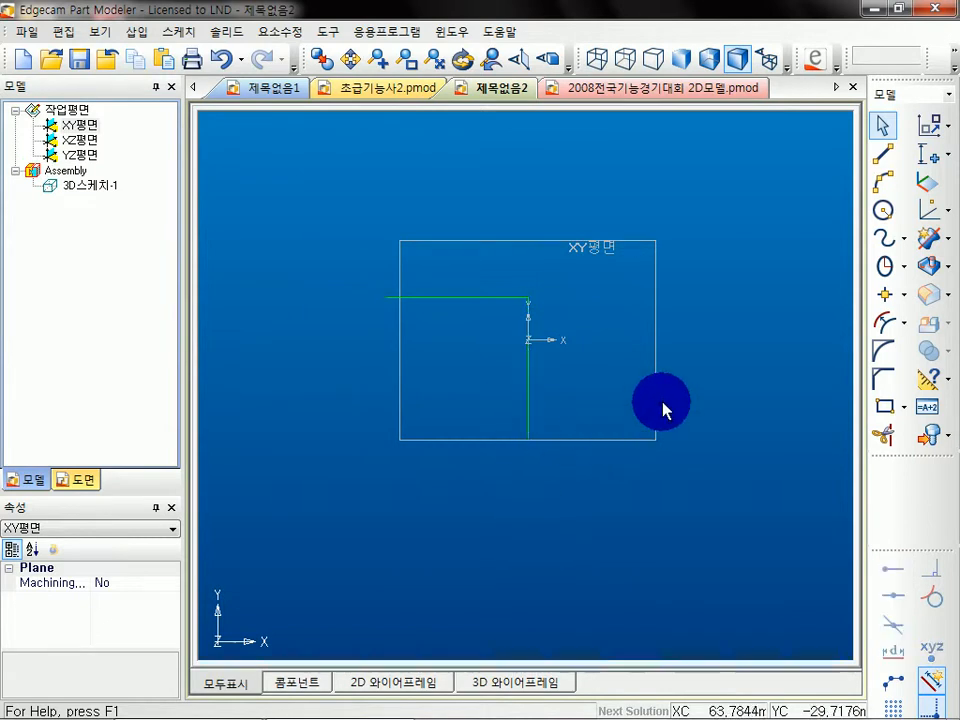
Replace the two lines with a vertical line about 79 mm up from the origin and a horizontal line running right from its upper end
mouse_move(766, 712)
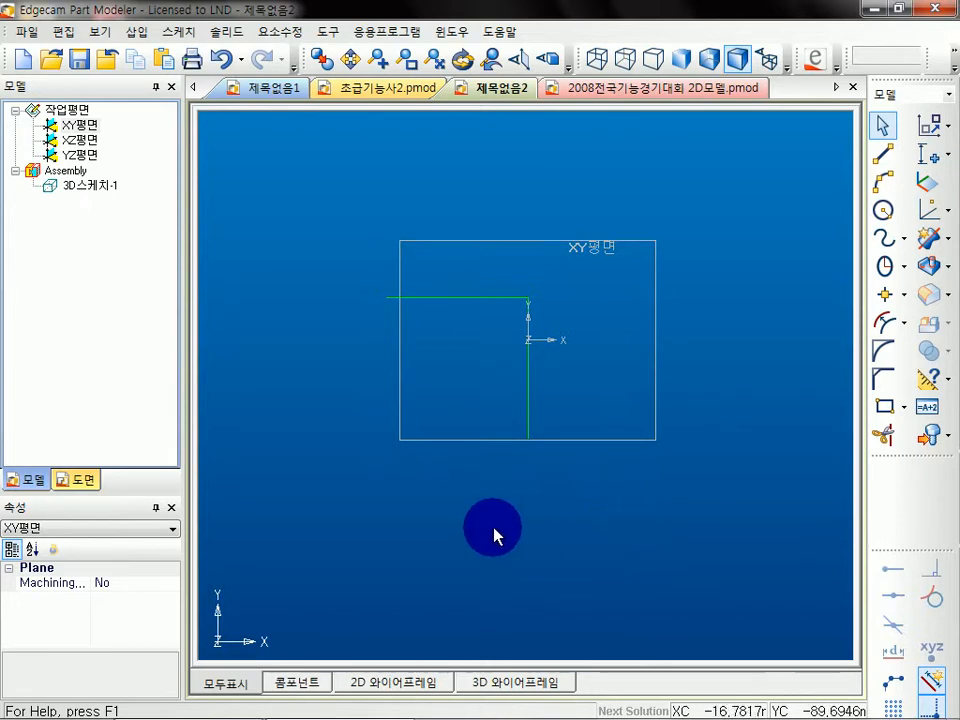
drag(635, 567, 315, 271)
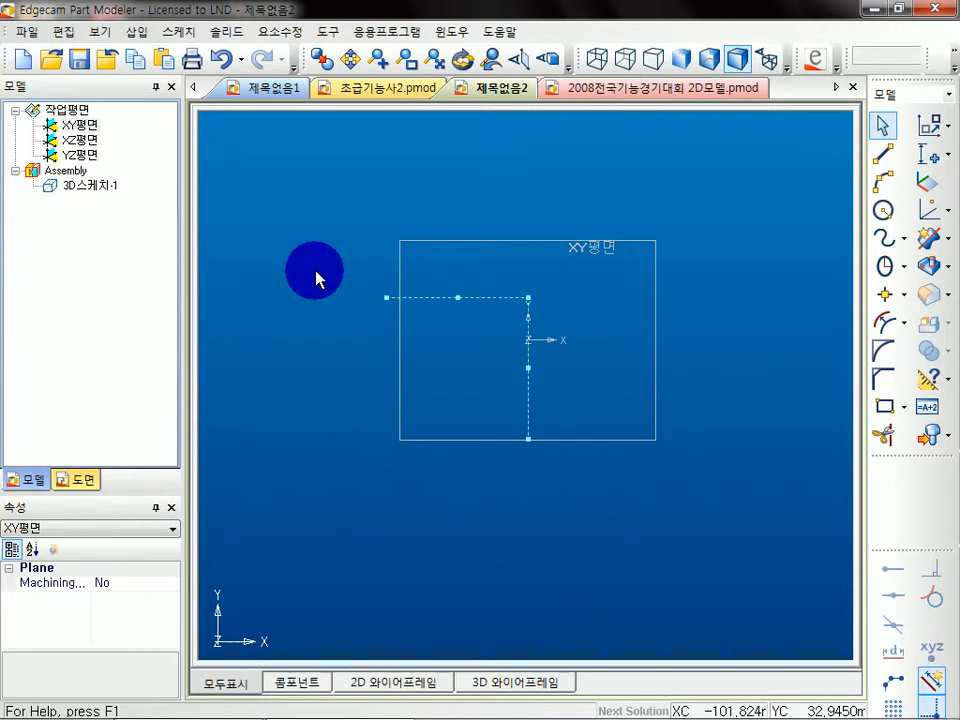
click(883, 153)
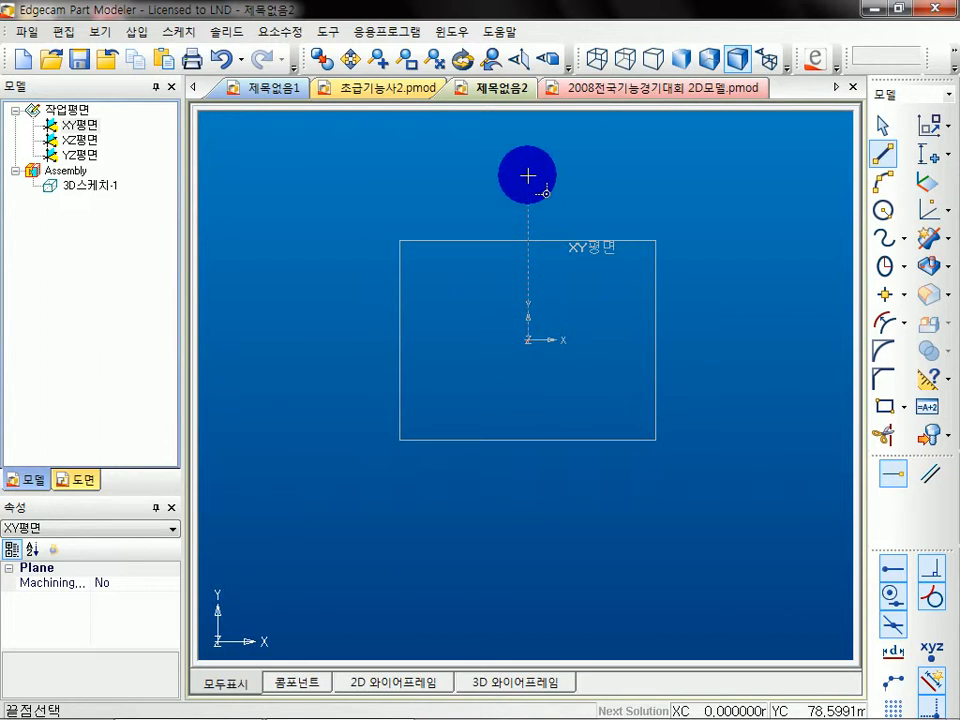
middle_drag(624, 179, 536, 285)
click(441, 287)
click(581, 287)
click(883, 125)
middle_drag(688, 230, 529, 349)
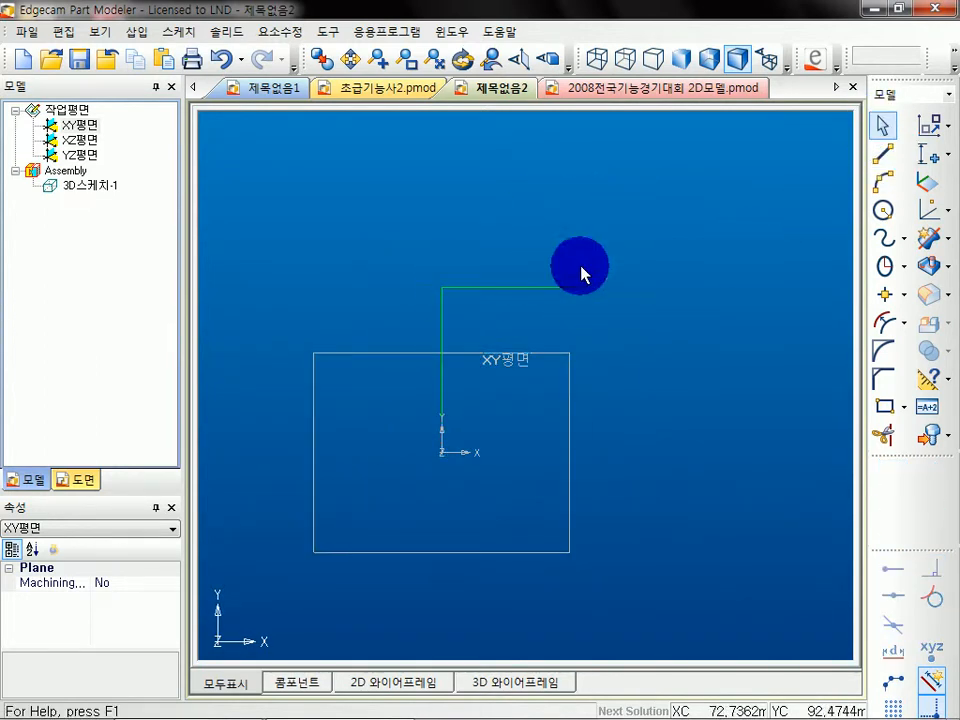
middle_drag(568, 317, 606, 319)
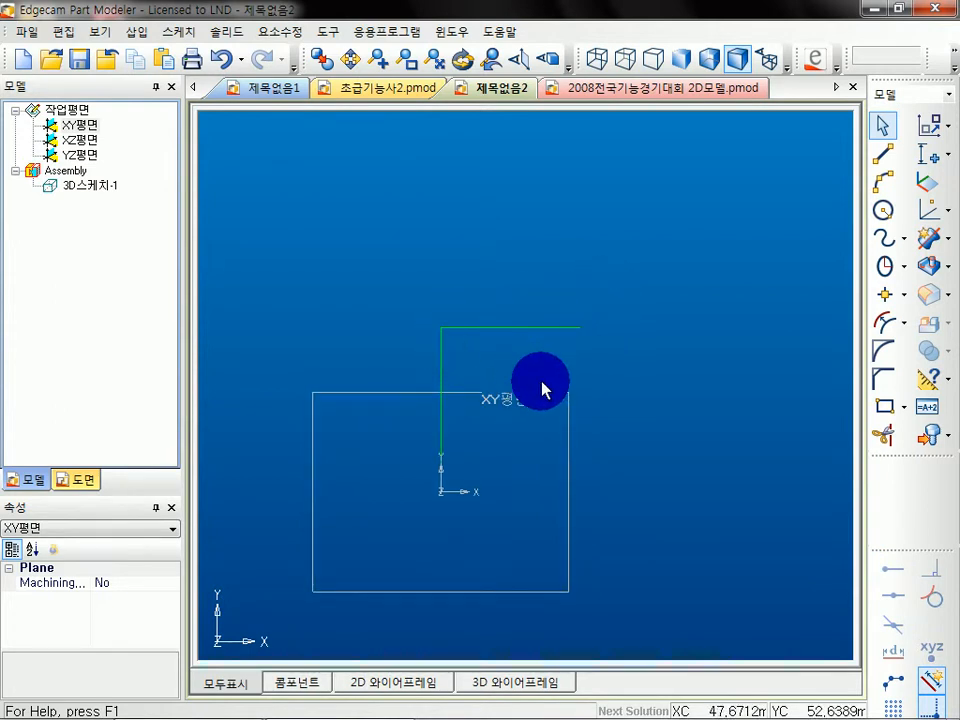
click(525, 329)
click(441, 375)
click(520, 329)
click(442, 370)
click(519, 366)
middle_drag(495, 417, 521, 420)
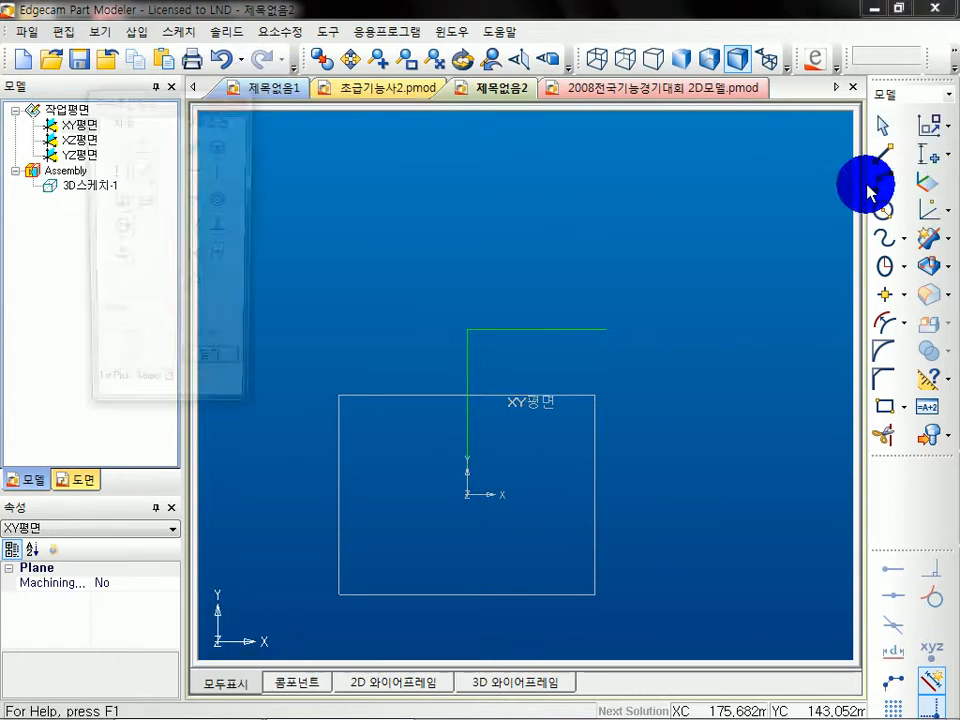
drag(141, 90, 161, 90)
click(256, 98)
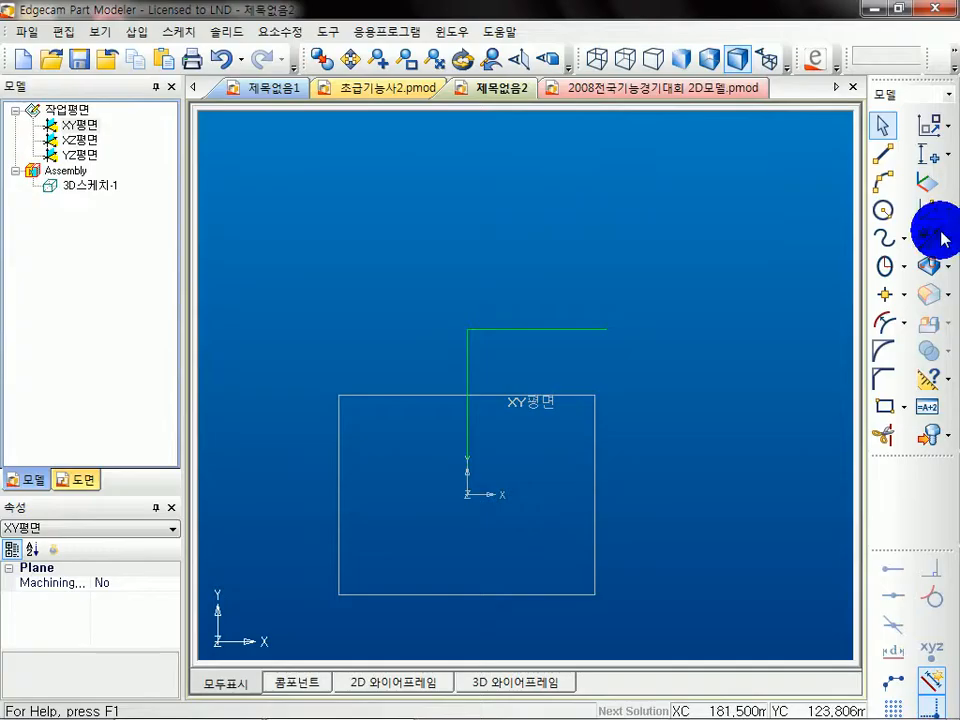
Open the constraint definition dialog and examine its available dimension types
click(905, 297)
drag(197, 125, 264, 195)
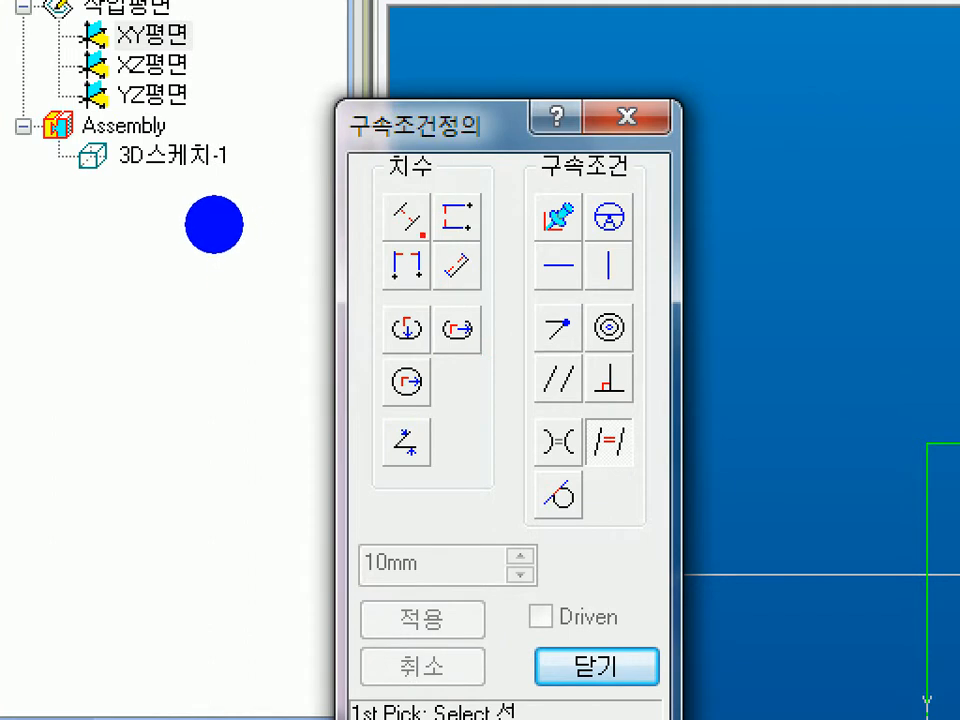
mouse_move(486, 251)
mouse_down()
mouse_move(459, 281)
mouse_move(487, 283)
mouse_move(455, 351)
mouse_up()
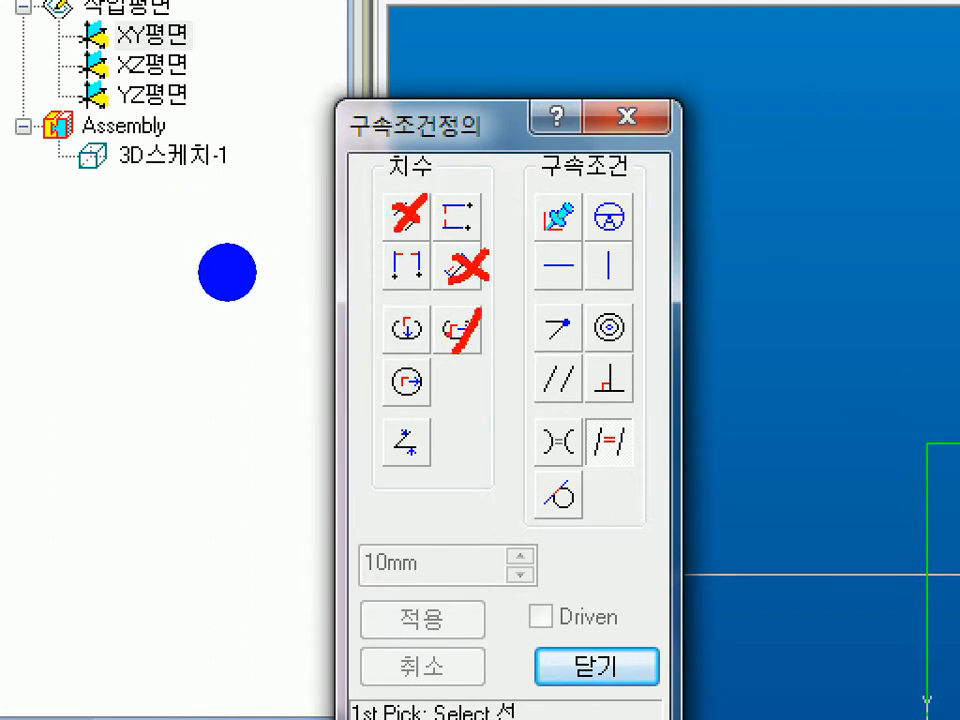
drag(425, 308, 390, 345)
drag(385, 297, 435, 343)
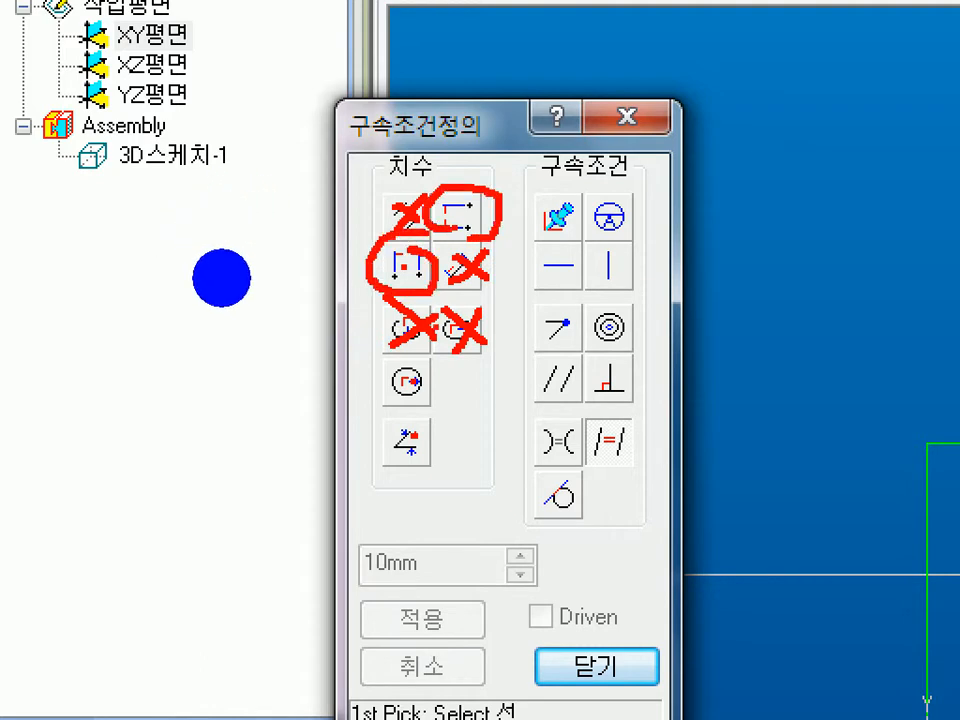
drag(409, 410, 440, 413)
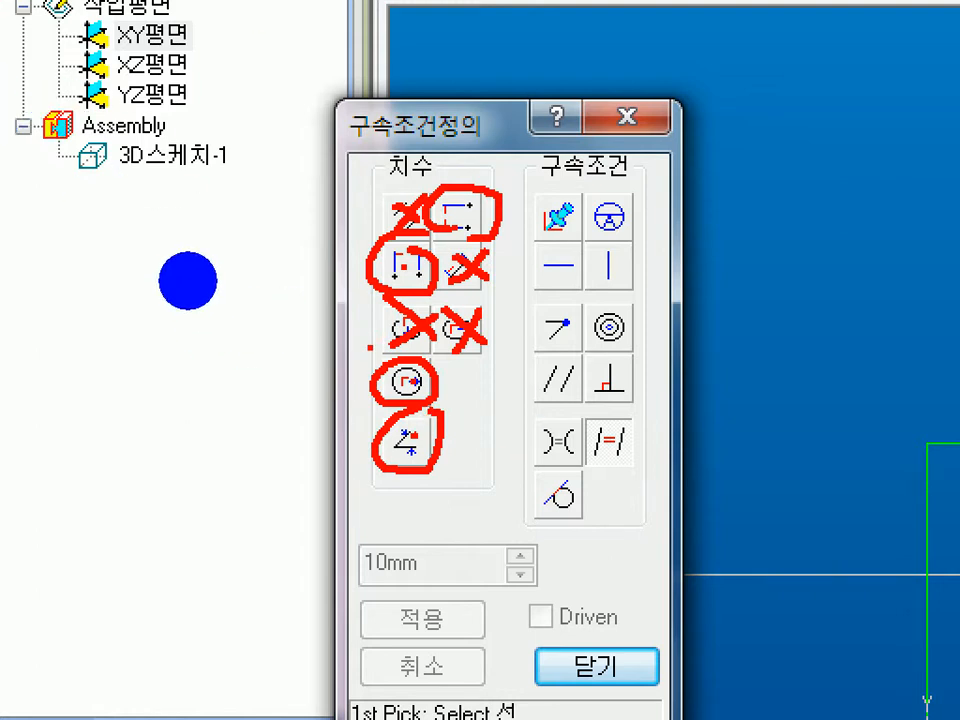
key(Escape)
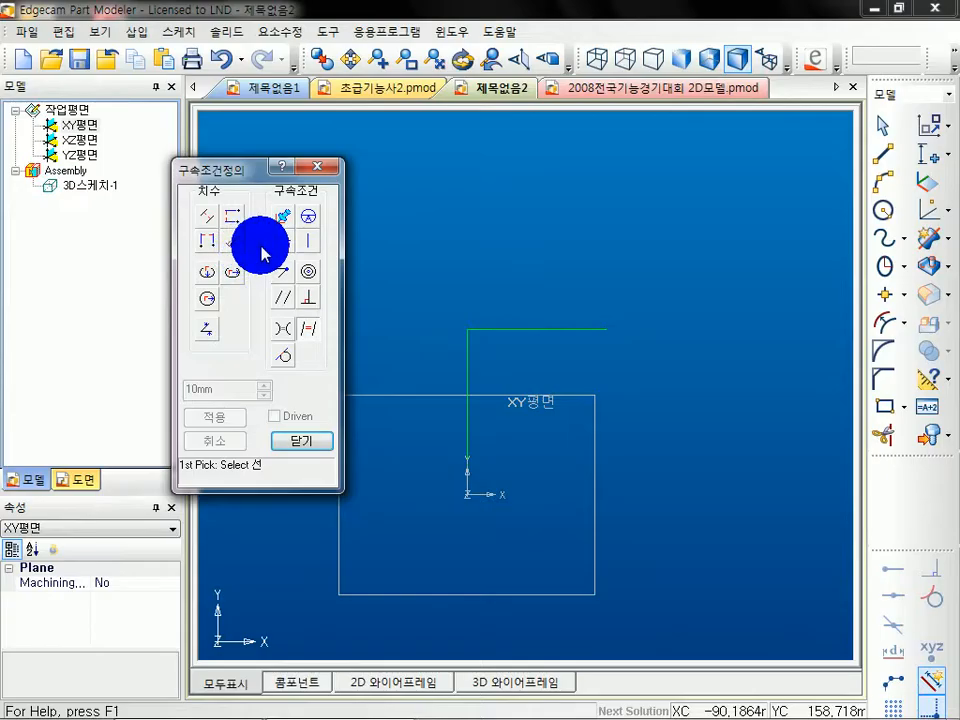
Add a 100 mm vertical dimension between the upper end of the vertical line and the origin
click(213, 205)
middle_drag(393, 260, 412, 230)
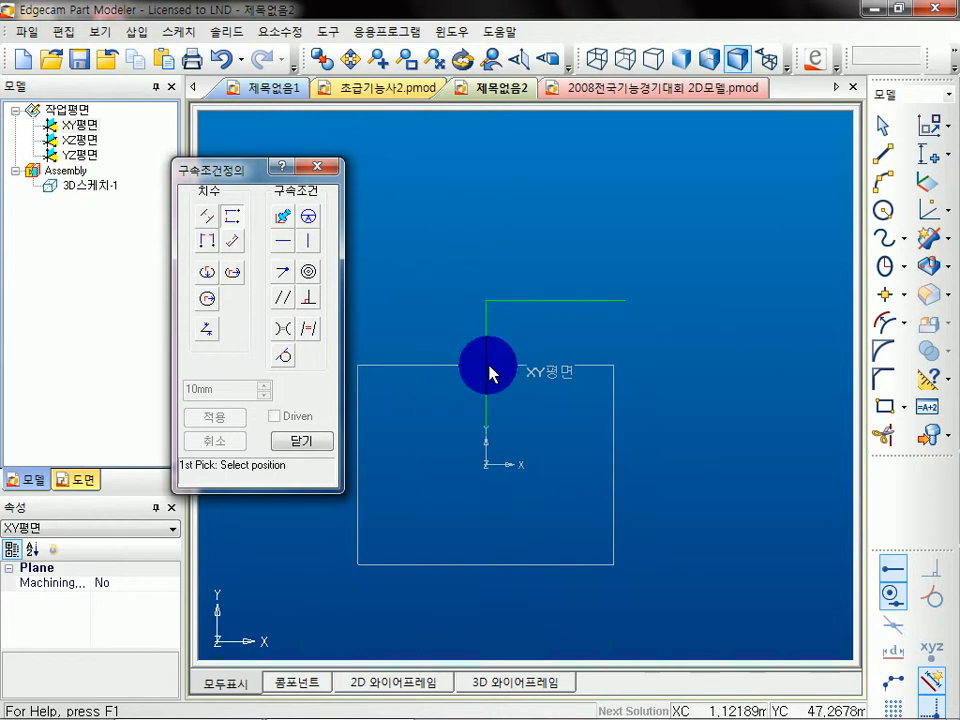
click(488, 296)
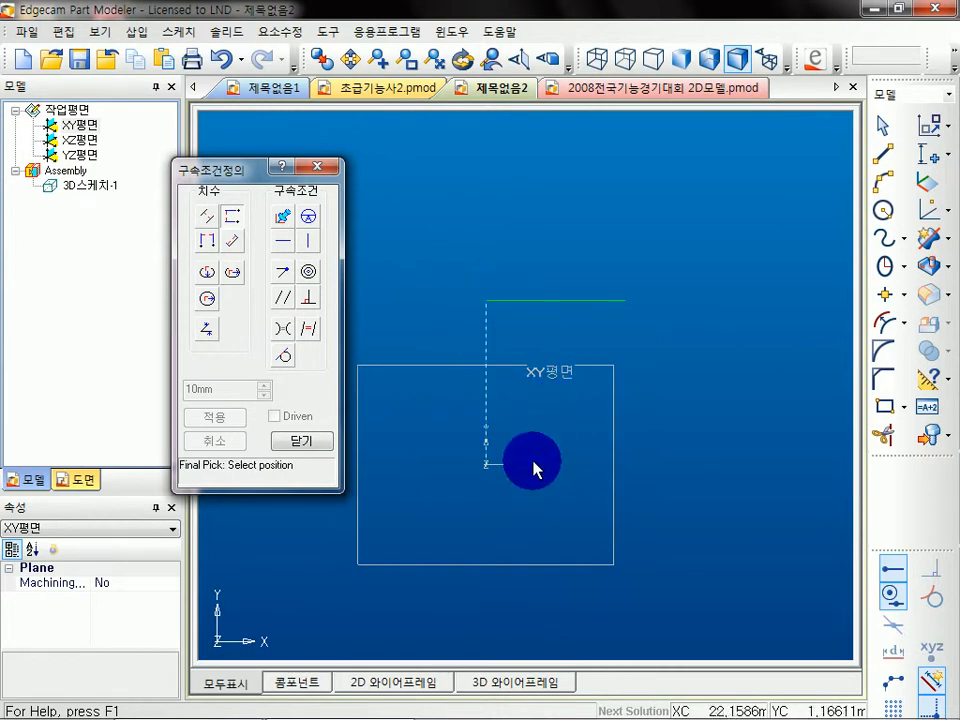
click(487, 464)
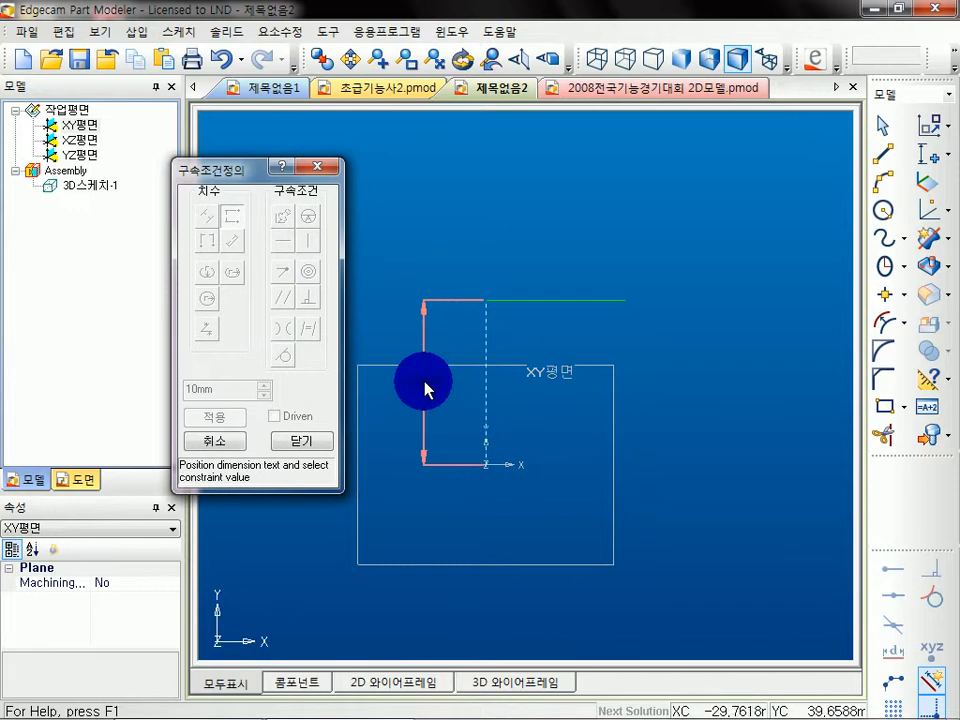
click(460, 386)
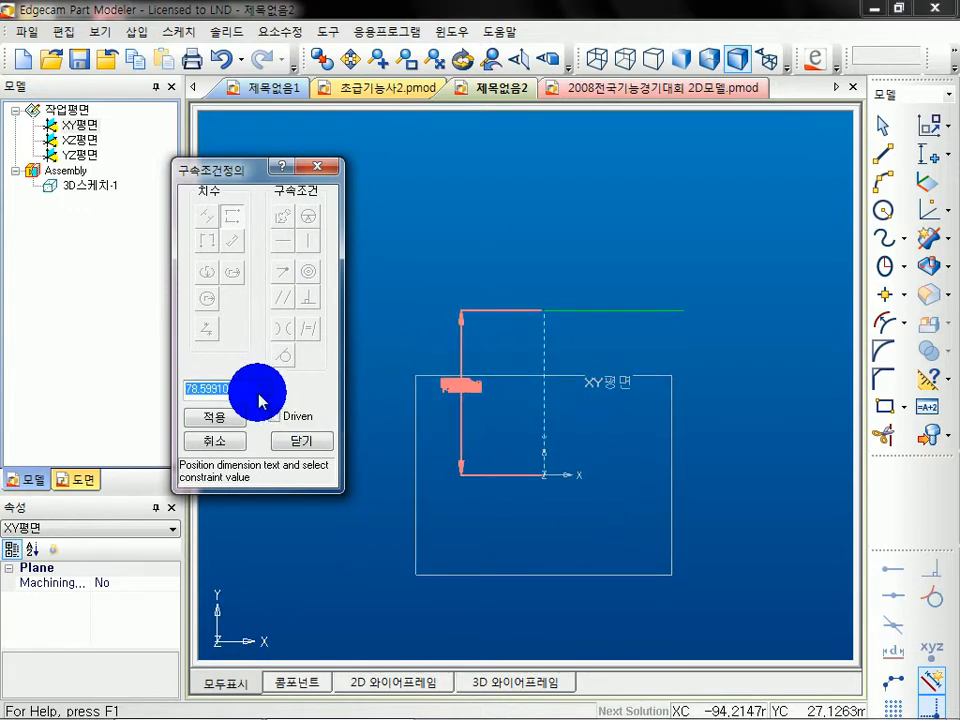
text(10)
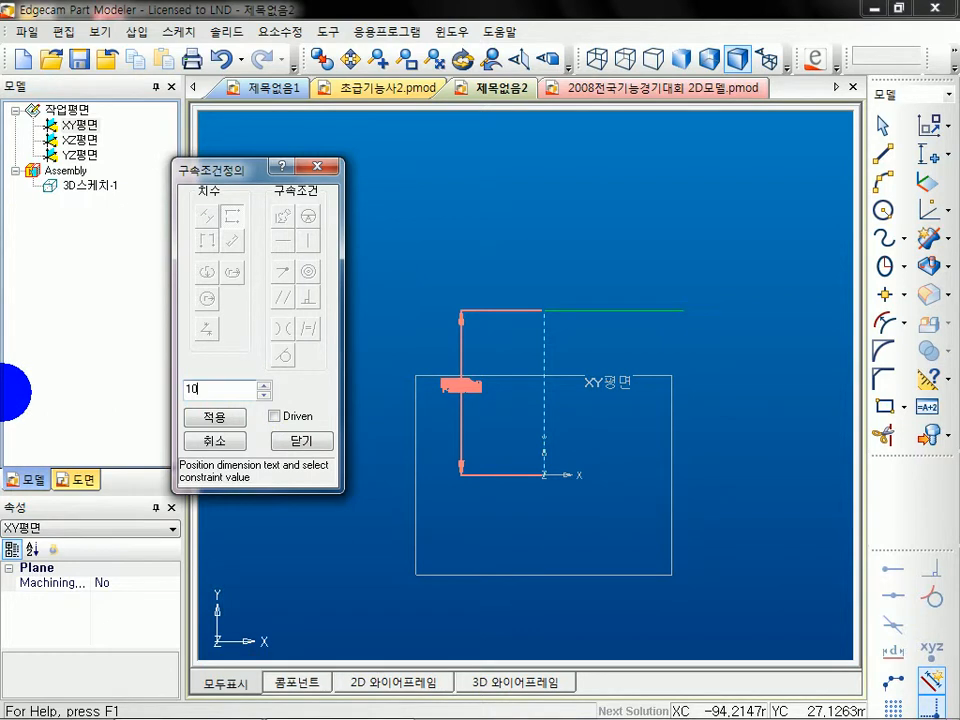
text(0)
click(220, 415)
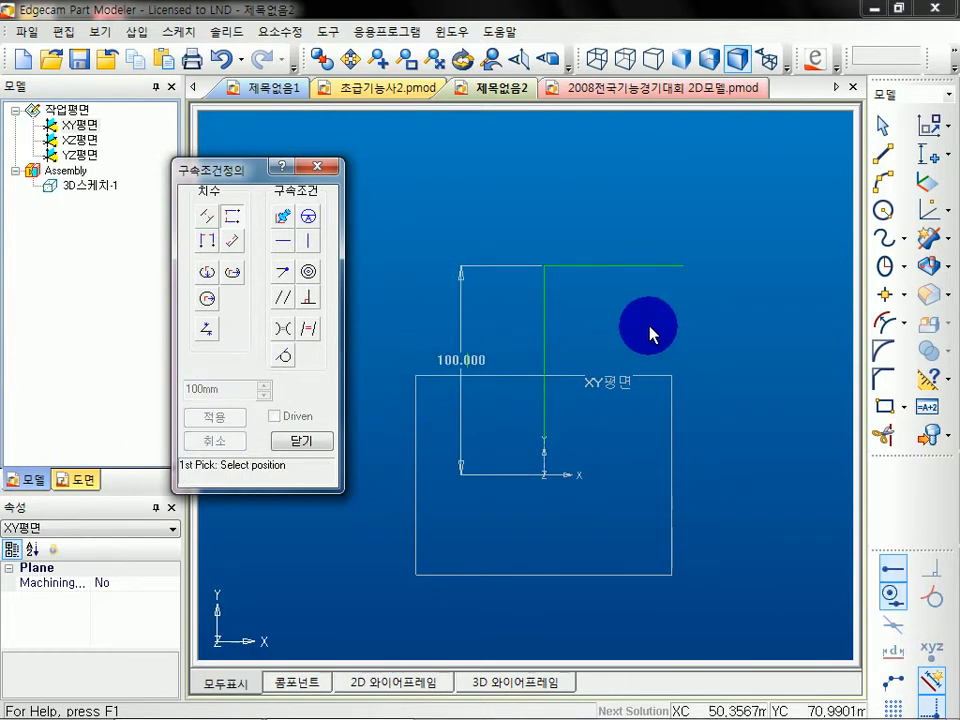
Add a 100 mm horizontal dimension between the two ends of the horizontal line
middle_drag(636, 290, 609, 326)
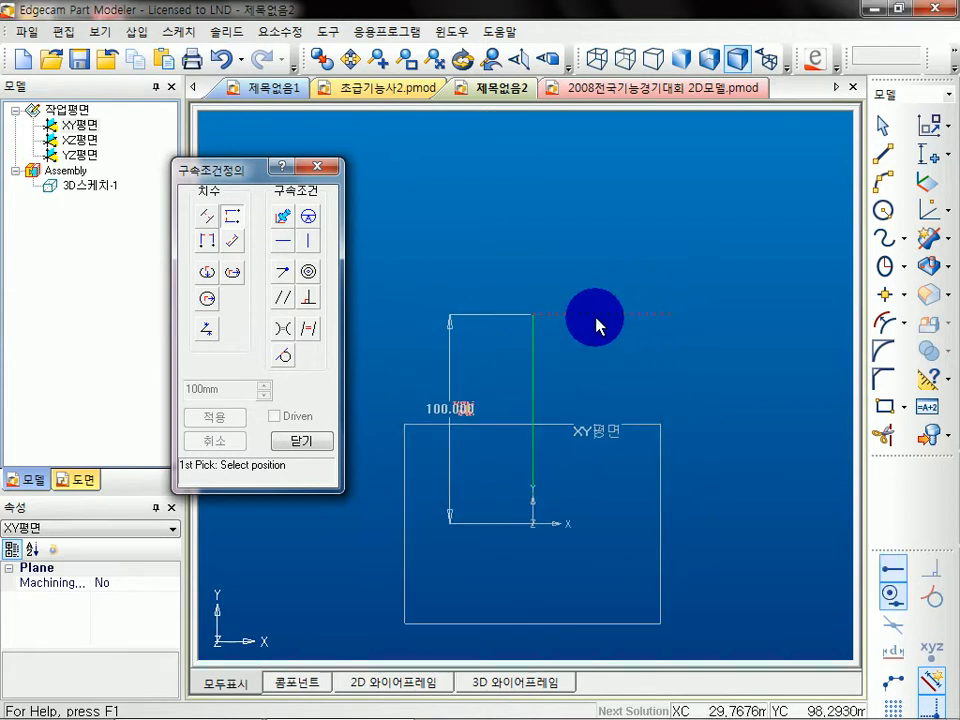
click(535, 314)
click(672, 315)
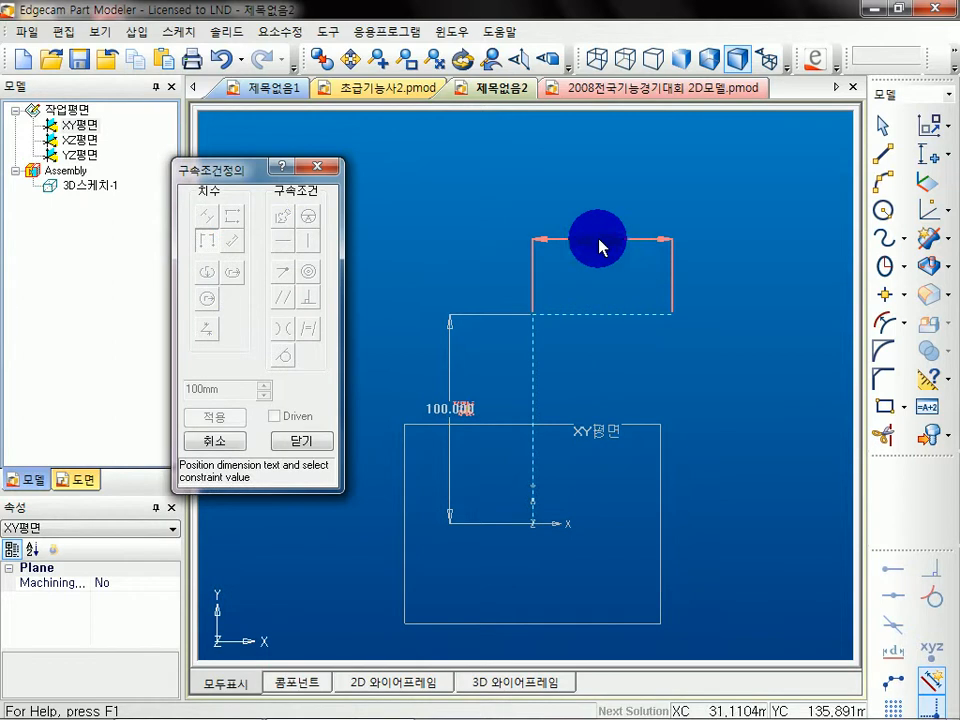
click(602, 244)
text(1)
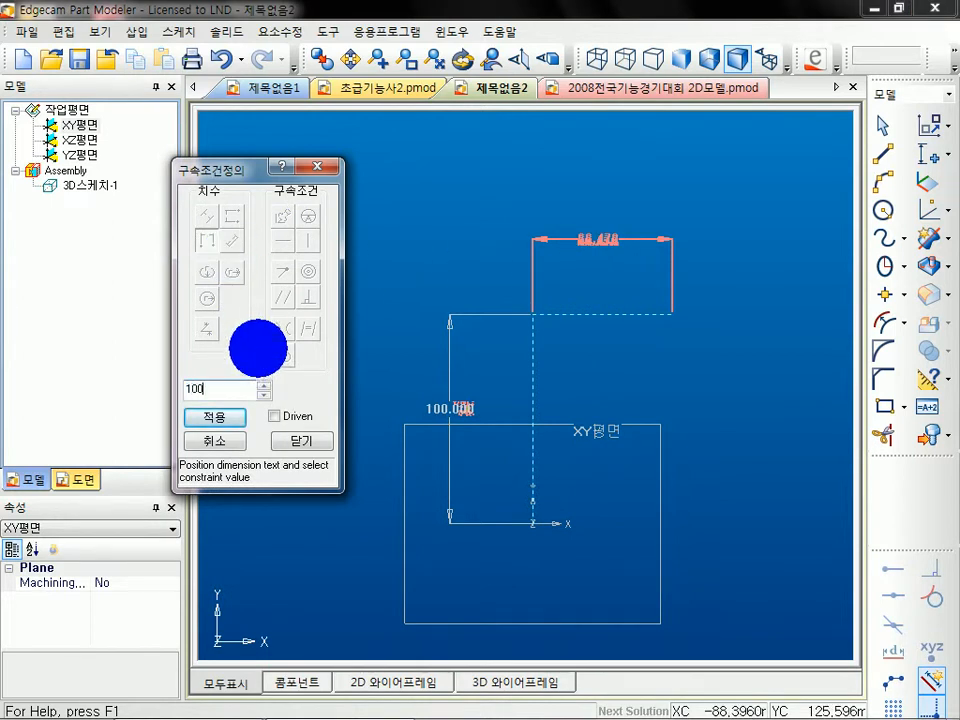
text(00)
key(Return)
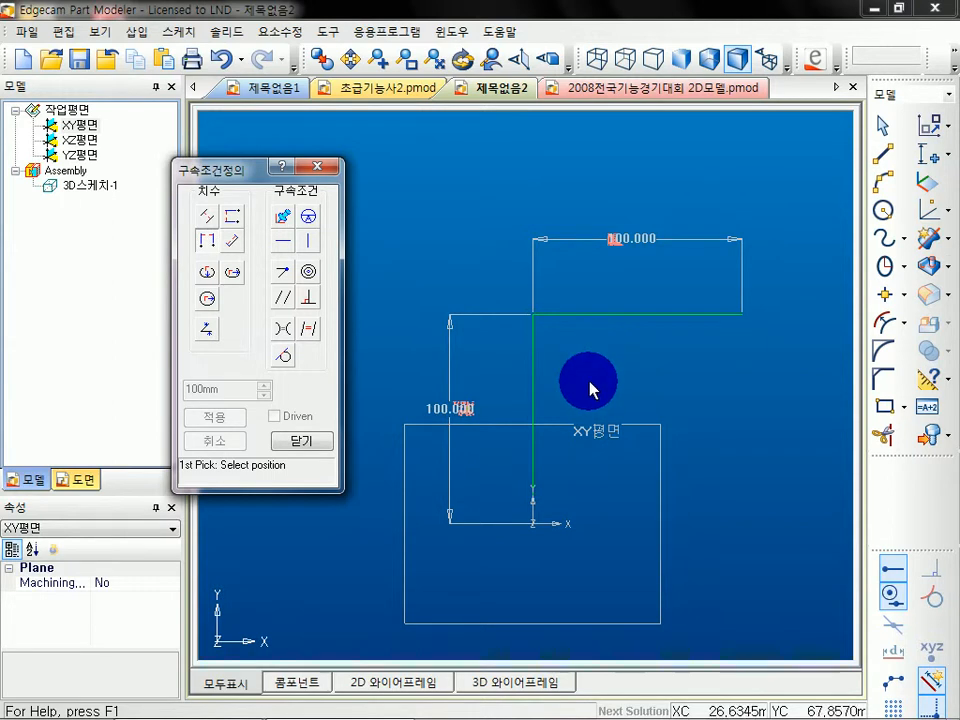
Draw a circle with a radius of about 33 mm inside the corner formed by the two lines
middle_drag(644, 330, 632, 298)
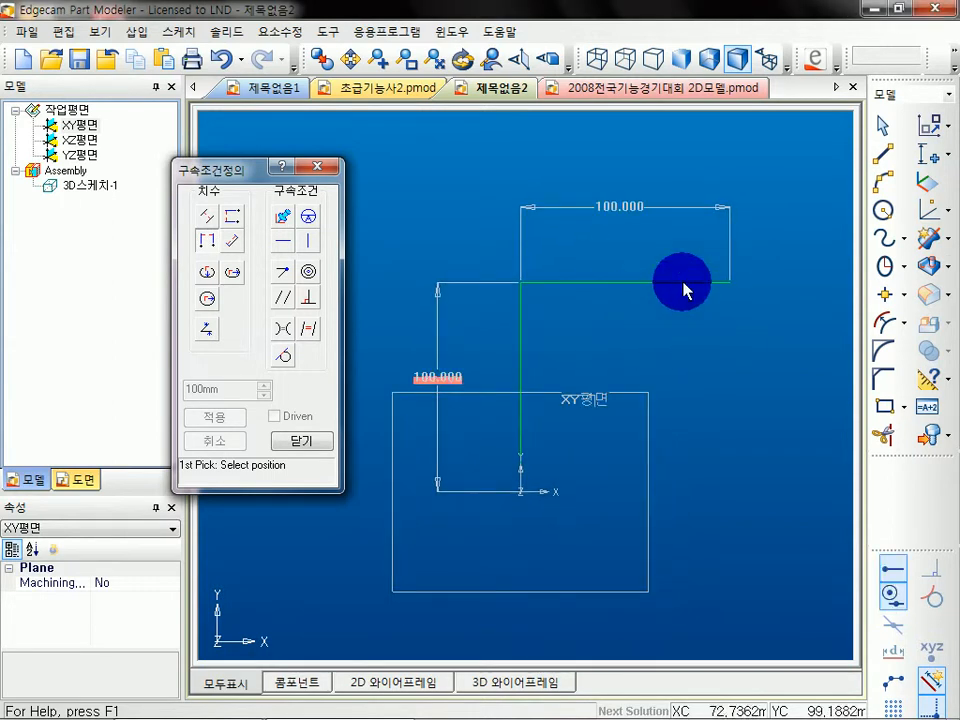
click(885, 212)
click(634, 381)
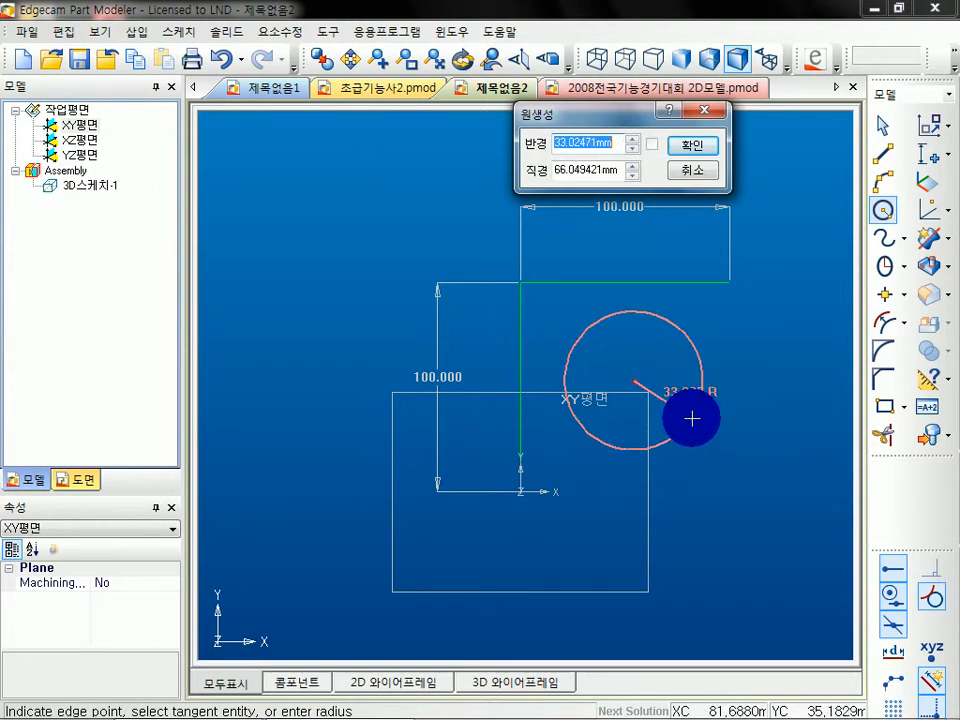
click(692, 419)
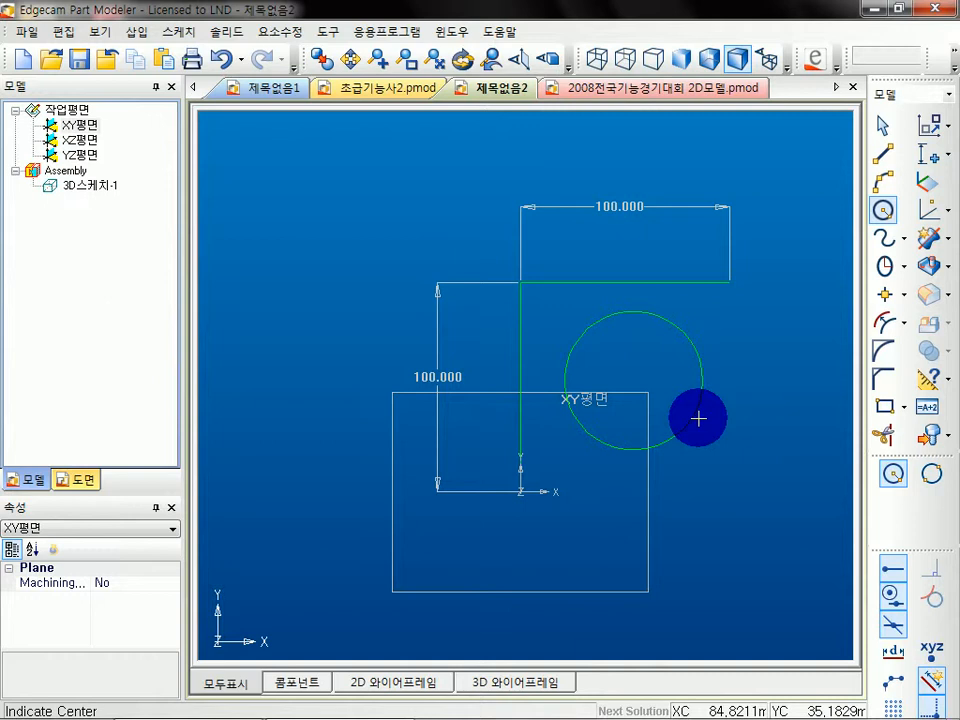
Apply tangent constraints between the circle and both the horizontal and the vertical line
click(928, 155)
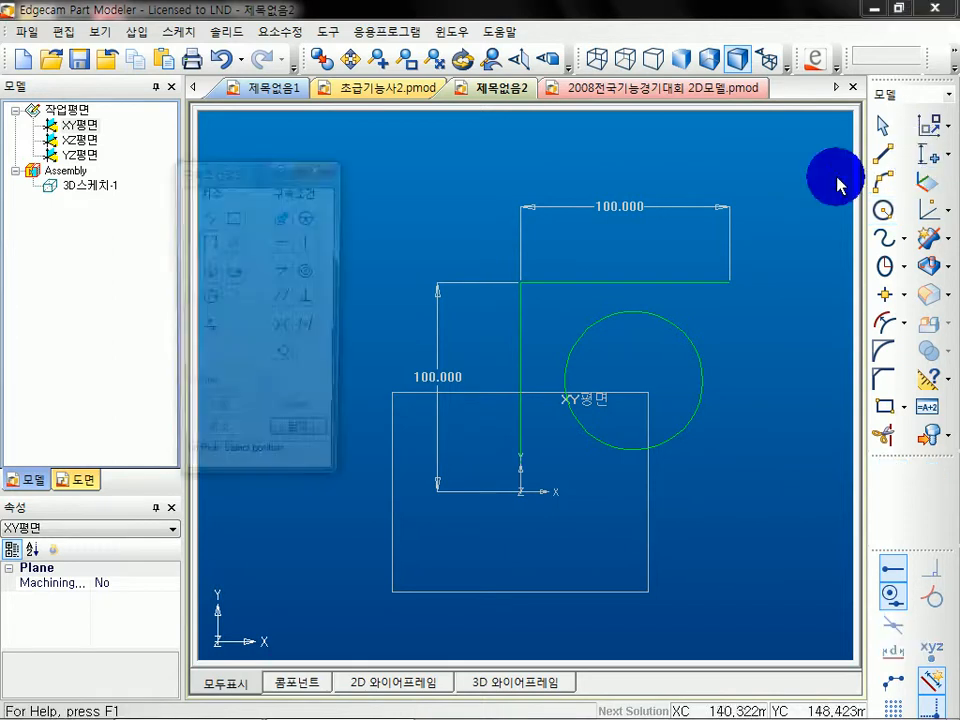
drag(234, 182, 213, 170)
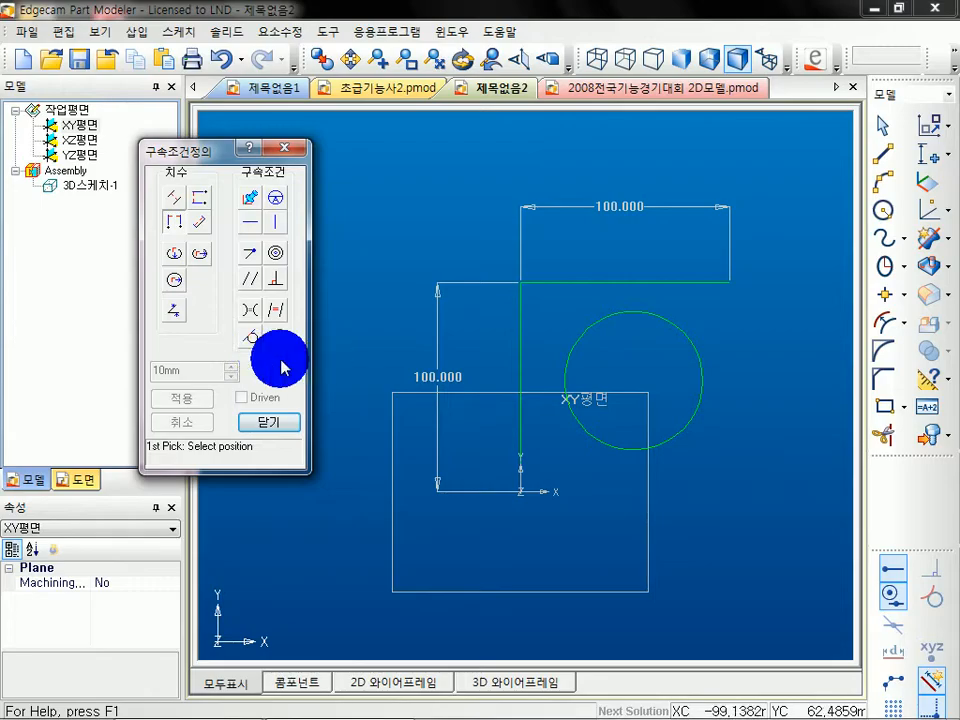
click(388, 344)
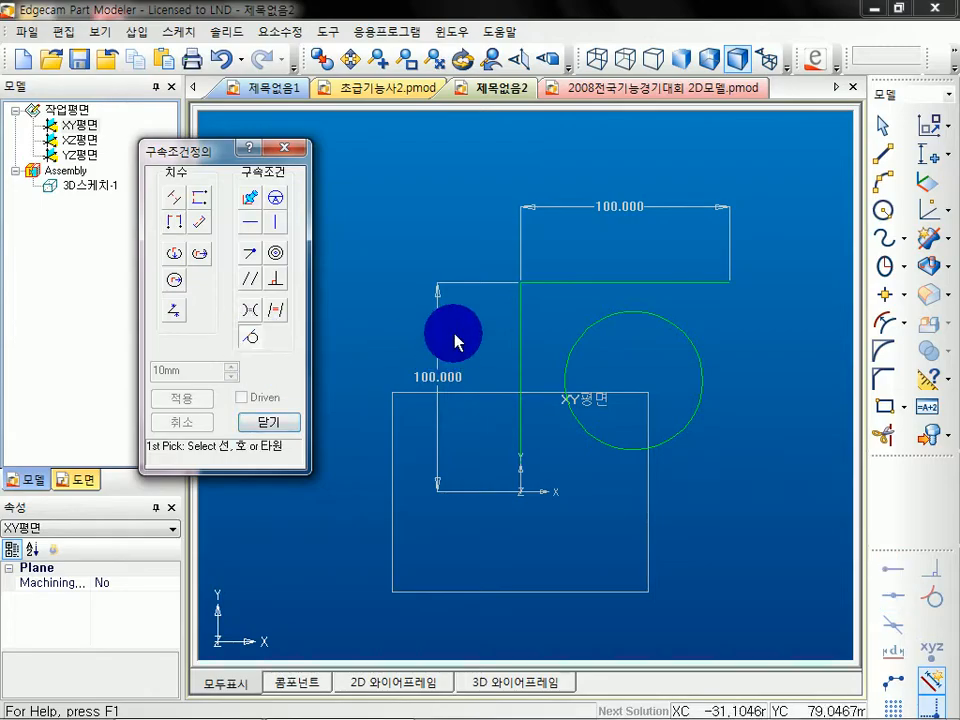
middle_drag(461, 319, 459, 327)
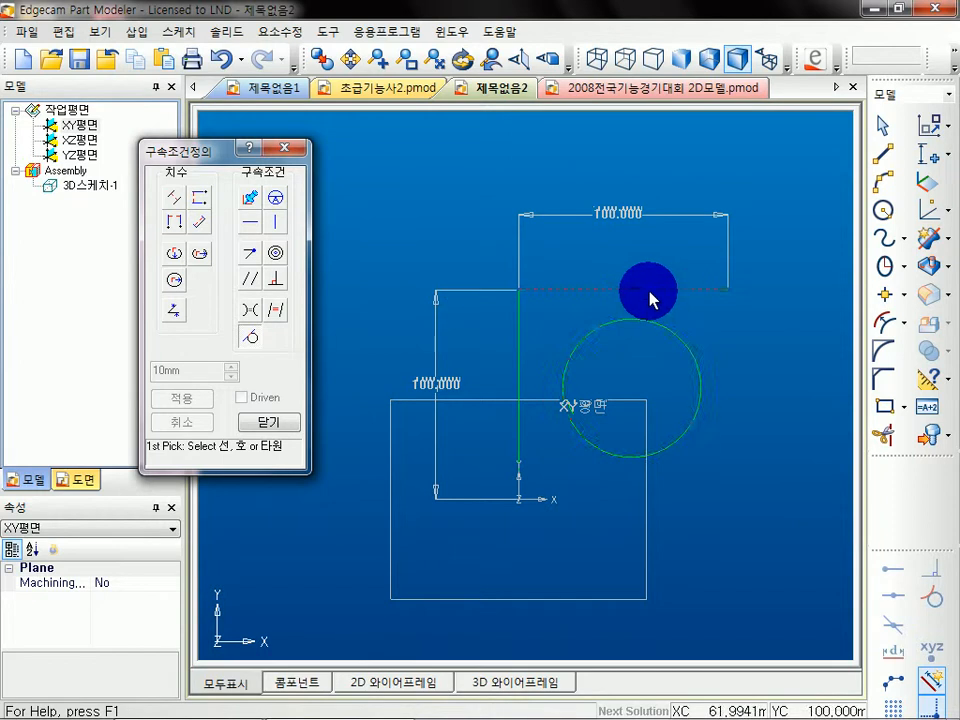
click(632, 324)
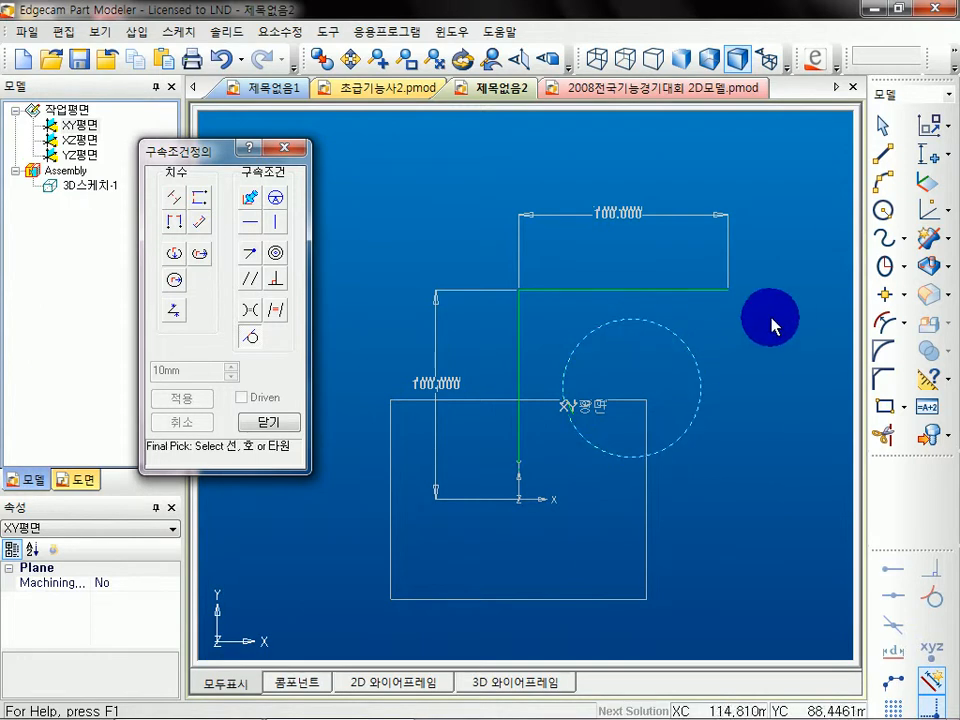
click(568, 332)
click(517, 408)
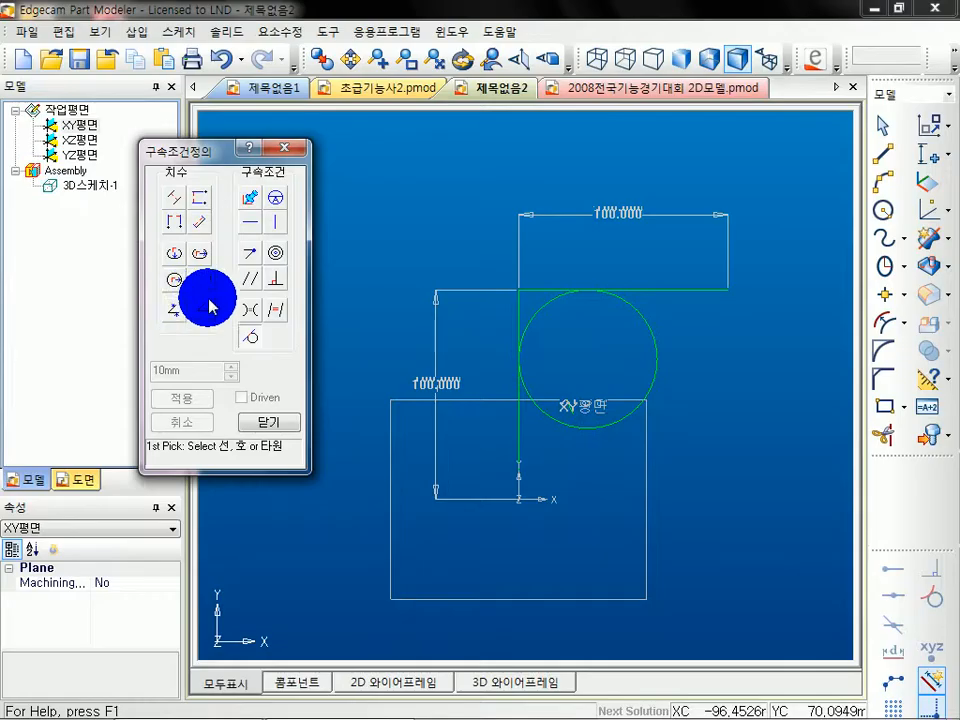
Dimension the circle's radius as 50 mm and close the constraint dialog
click(348, 329)
click(658, 405)
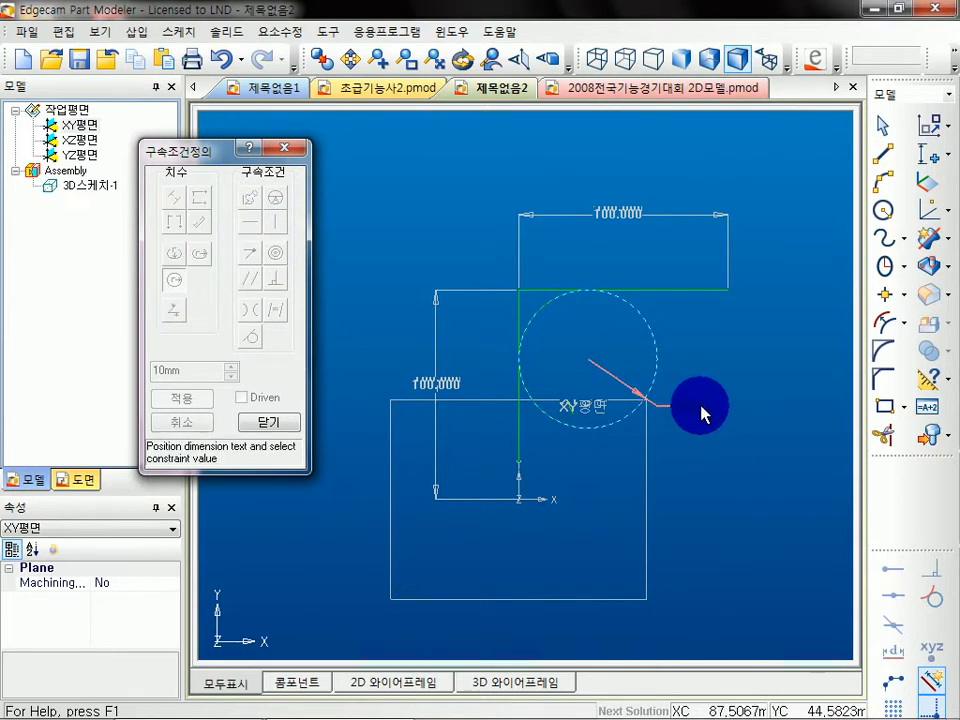
click(760, 404)
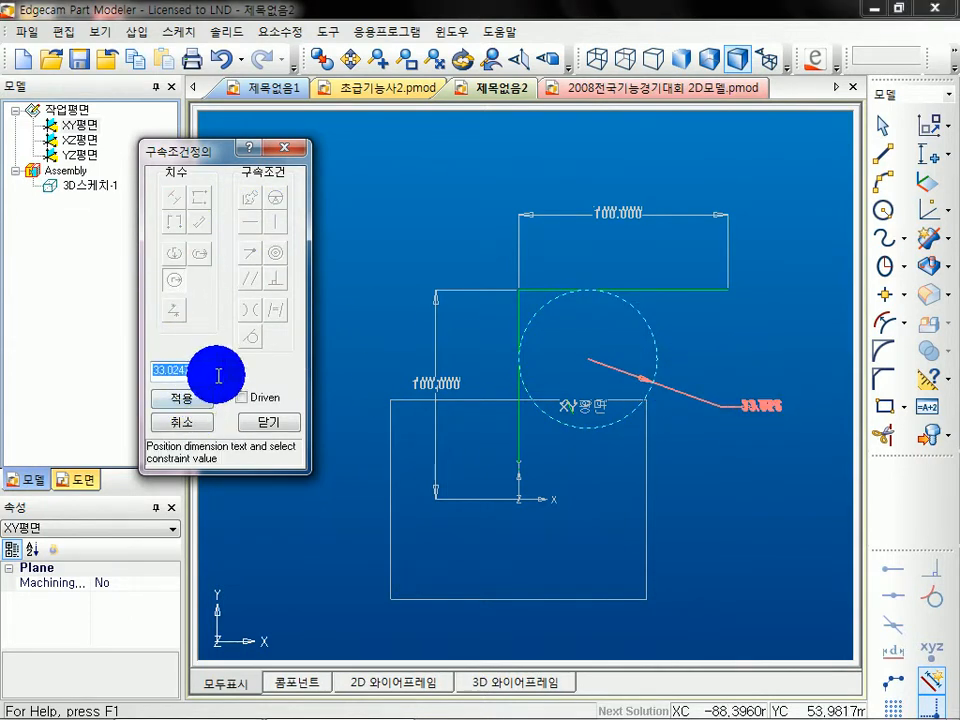
key(Return)
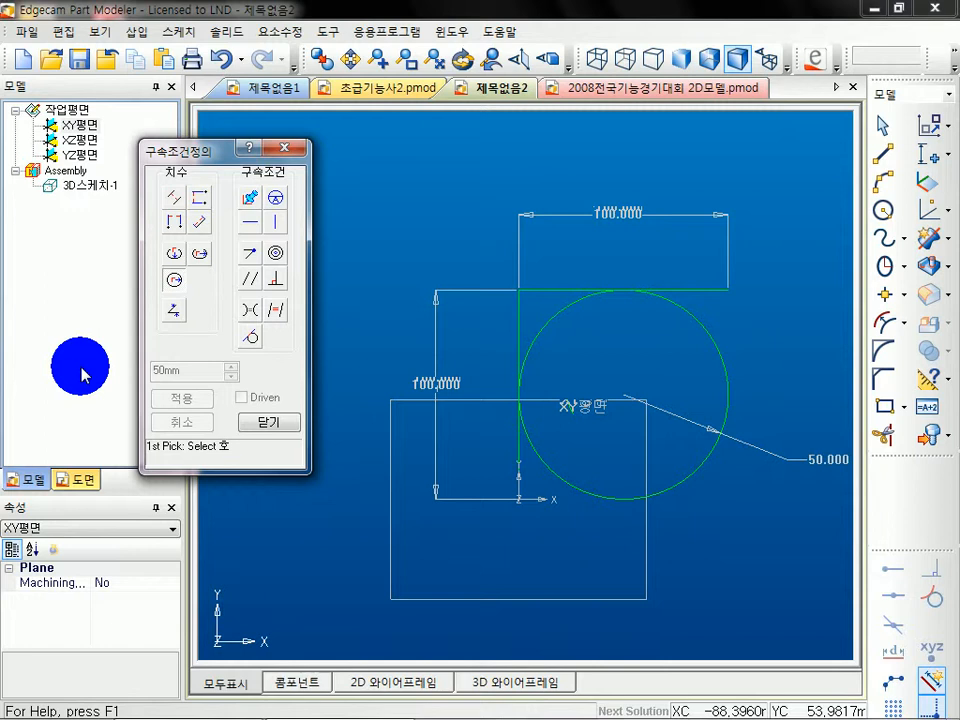
click(608, 298)
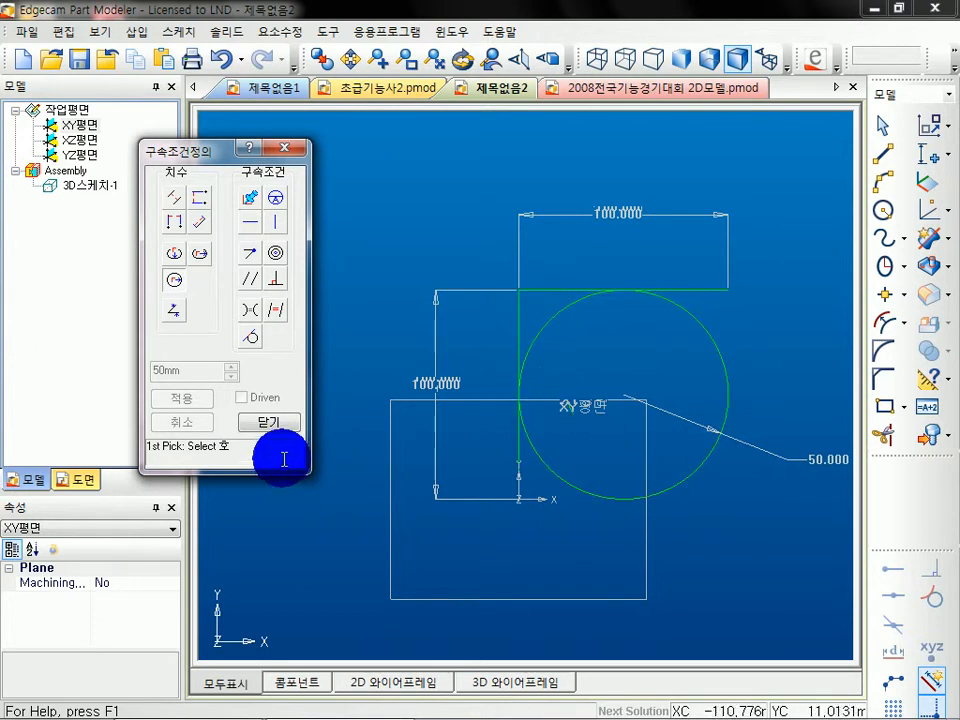
click(272, 423)
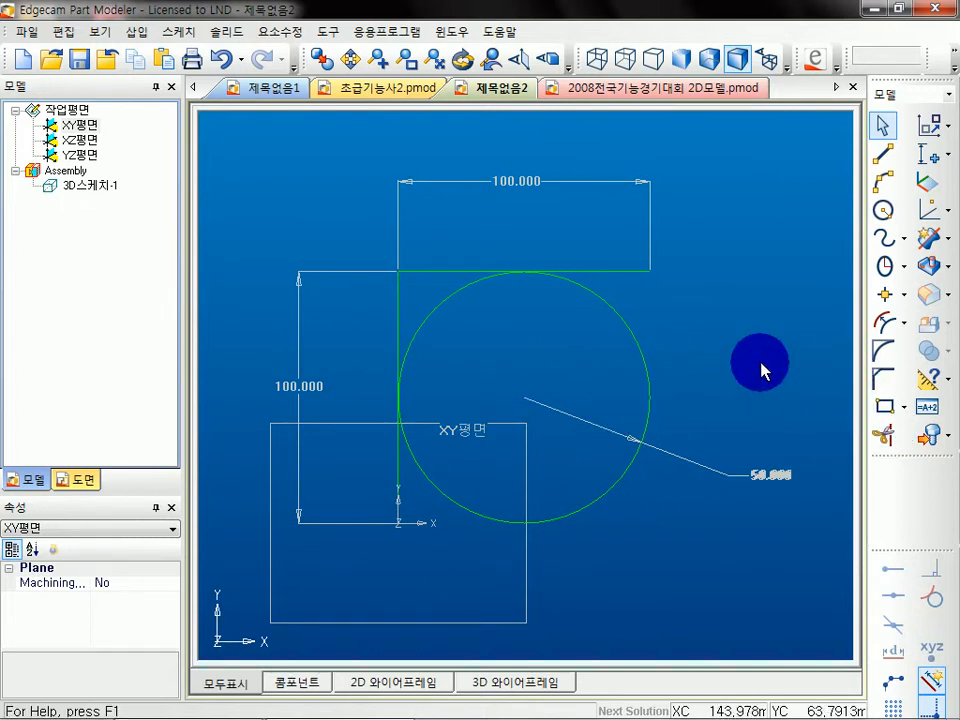
Trim the line portions beyond the tangent points and the circle's arc facing the corner to form a teardrop outline
click(884, 436)
click(628, 491)
click(486, 273)
click(396, 323)
key(Escape)
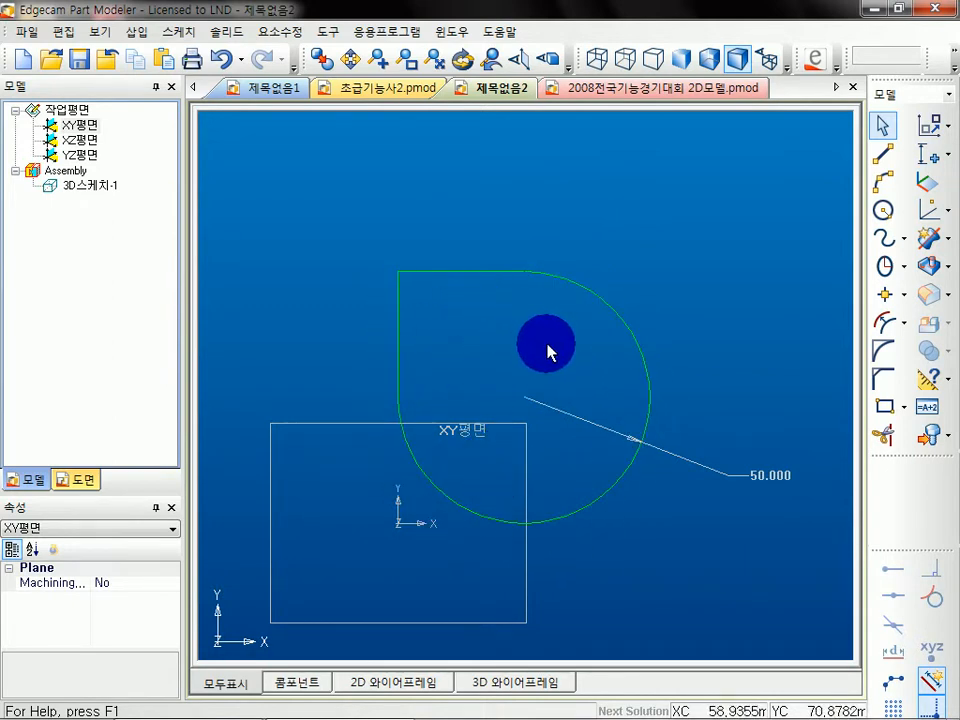
drag(395, 271, 332, 272)
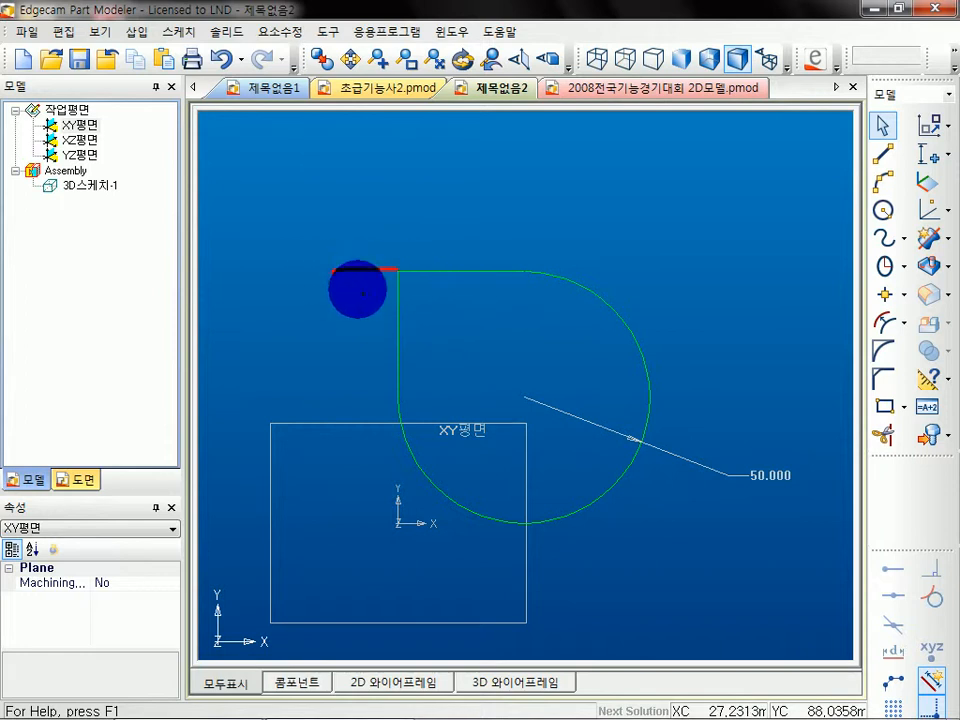
drag(404, 523, 338, 525)
mouse_move(296, 377)
mouse_down()
mouse_move(294, 436)
mouse_move(321, 404)
mouse_move(356, 405)
mouse_up()
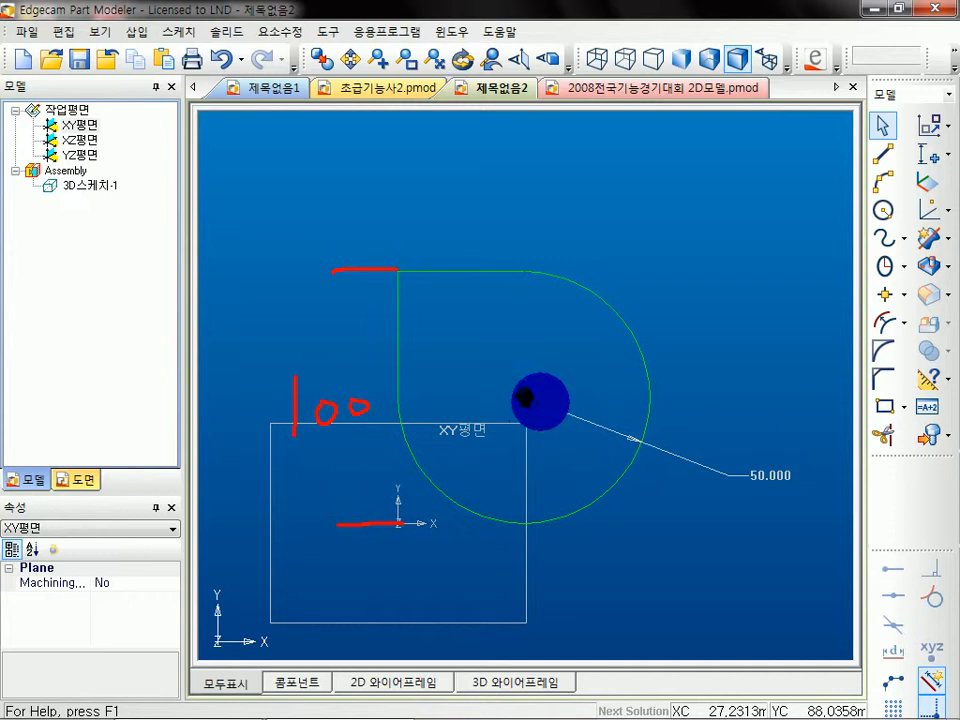
click(522, 397)
mouse_move(745, 428)
mouse_down()
mouse_move(765, 471)
mouse_move(723, 453)
mouse_up()
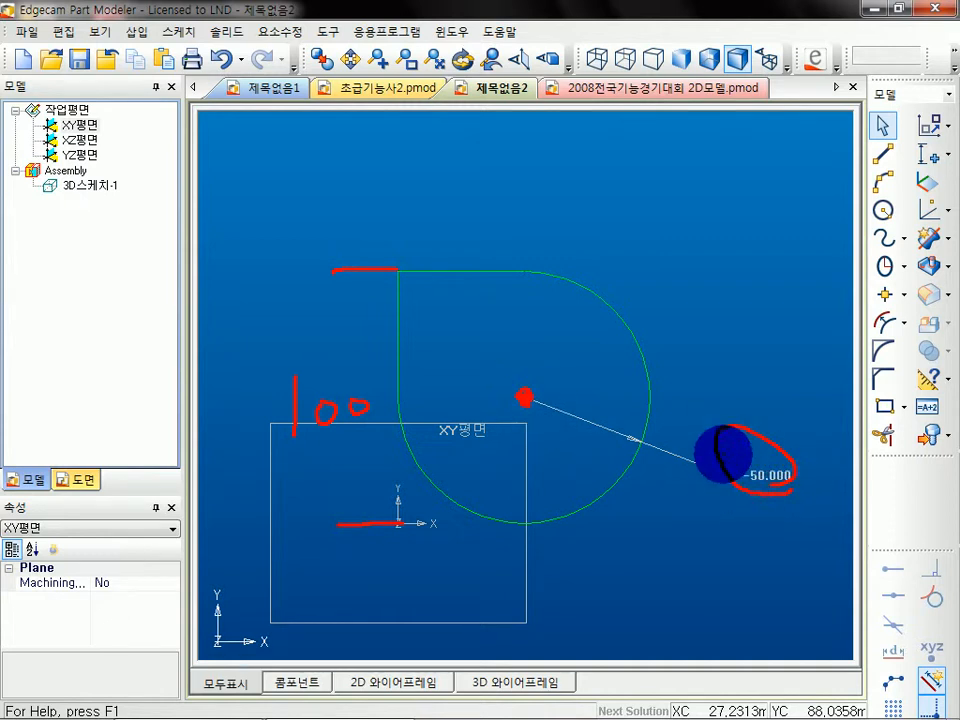
Add a 50 mm horizontal dimension between the origin and the arc's centre, placed below the profile
click(925, 154)
click(200, 205)
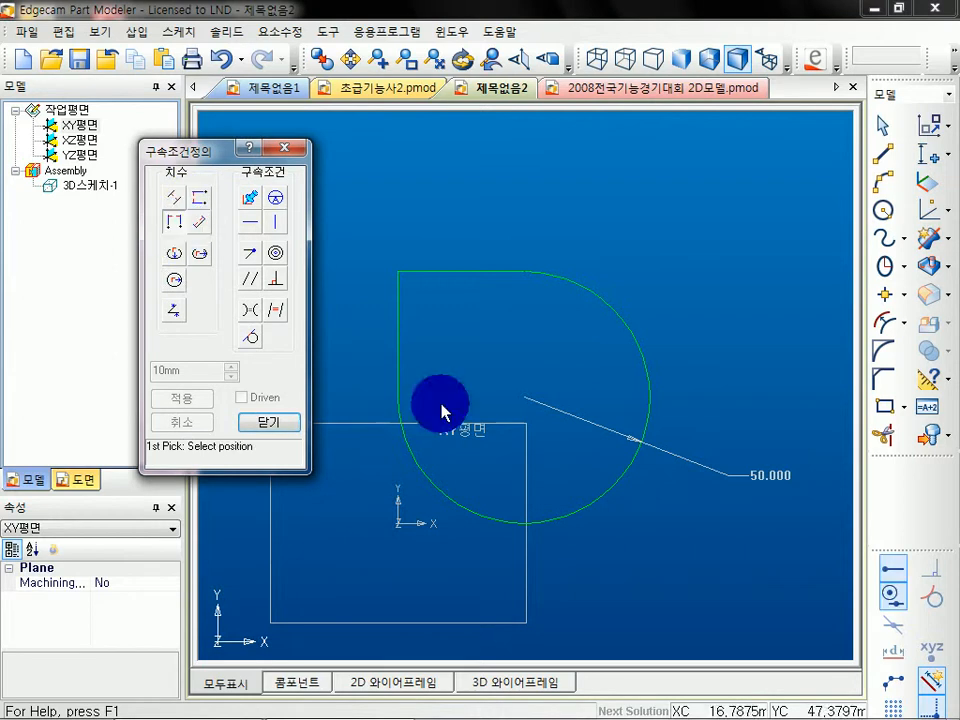
click(399, 521)
click(522, 397)
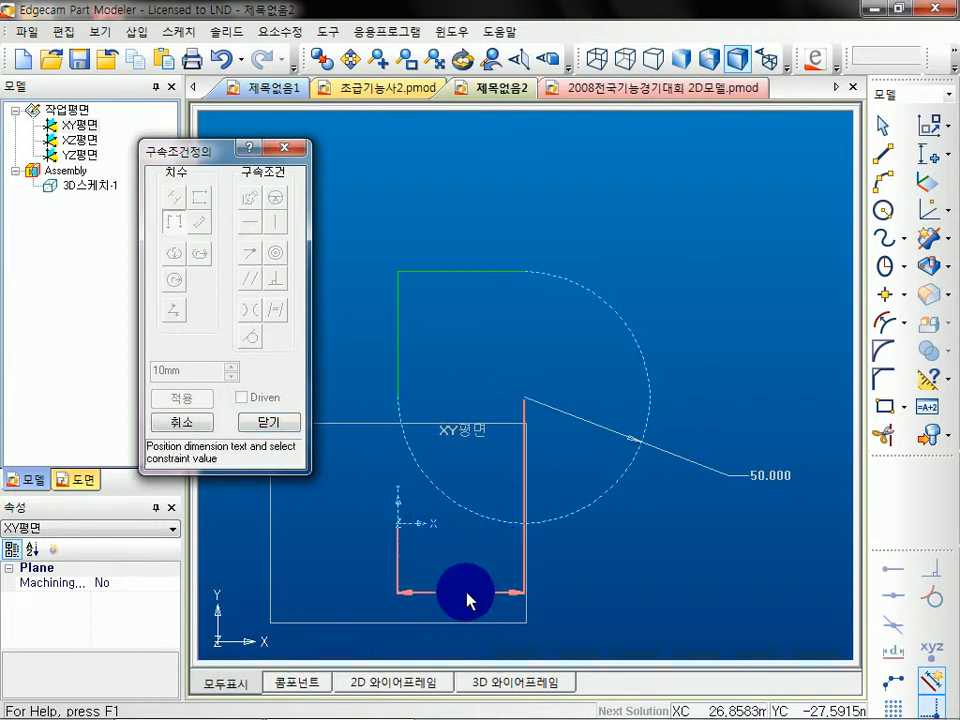
click(467, 600)
click(195, 398)
scroll(614, 457, up, 2)
mouse_move(585, 512)
middle_down()
mouse_move(613, 465)
mouse_move(607, 458)
middle_up()
scroll(607, 460, down, 1)
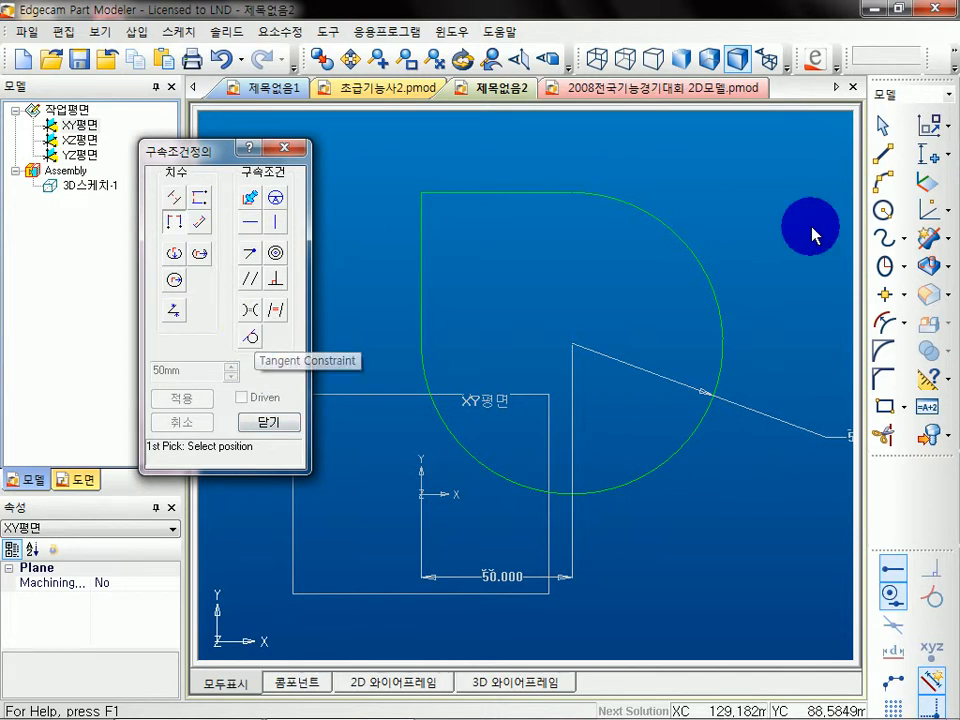
Draw a short slanted line and a small separate circle beyond the upper right of the teardrop profile
click(885, 160)
click(737, 167)
click(641, 212)
click(883, 210)
click(742, 252)
click(774, 272)
Apply a tangent constraint between the slanted line and the small circle
click(930, 155)
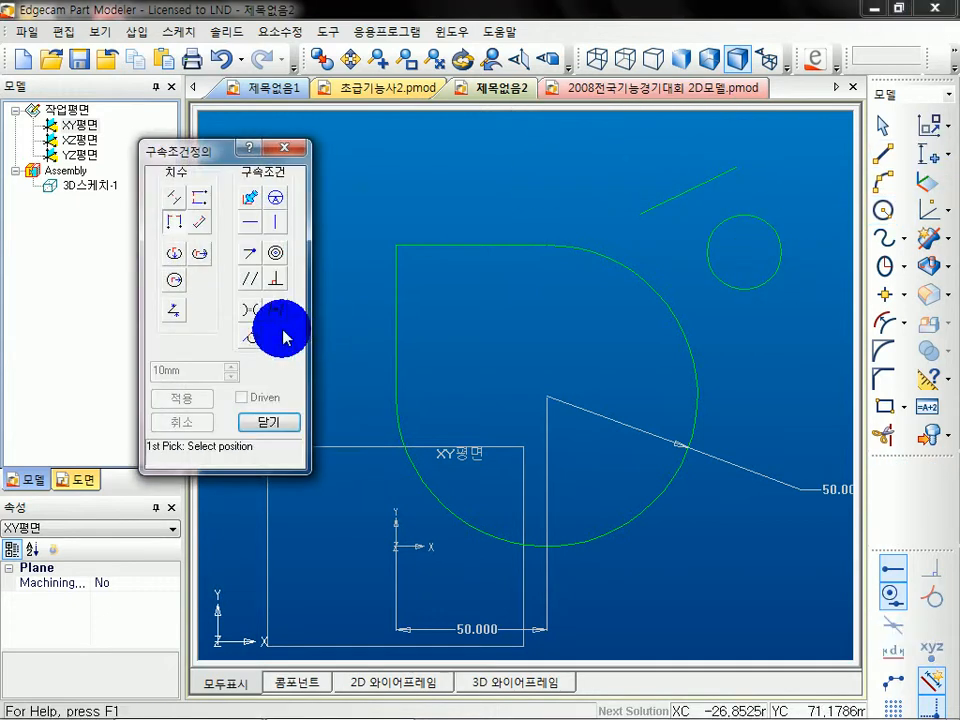
click(250, 336)
click(689, 199)
click(730, 221)
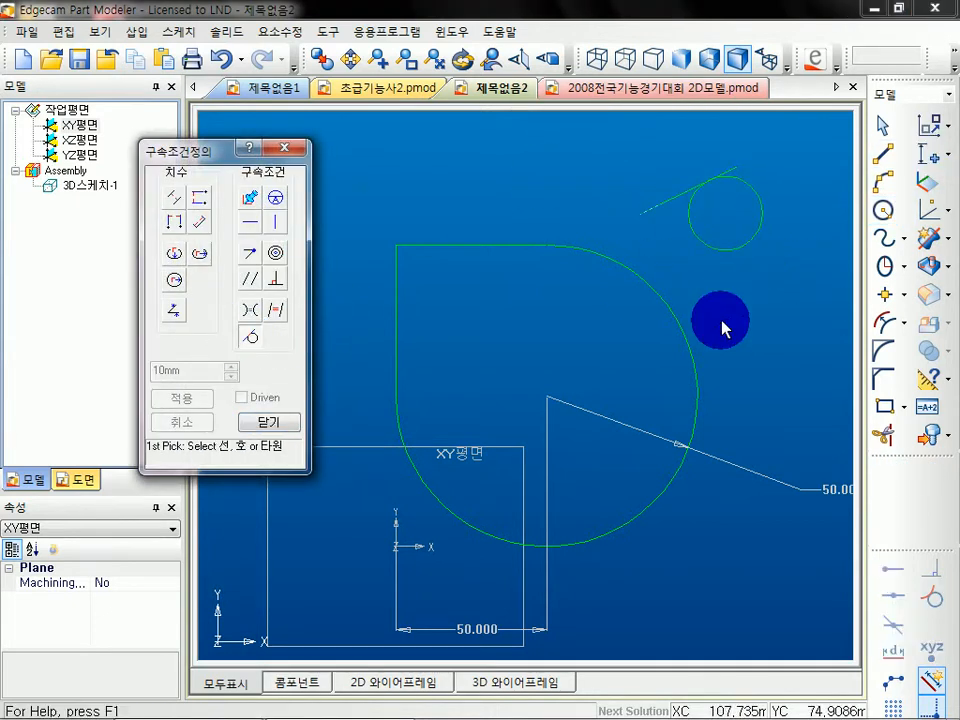
Draw a large circle above and to the left of the teardrop profile
middle_drag(765, 304, 656, 390)
scroll(656, 390, down, 2)
click(880, 212)
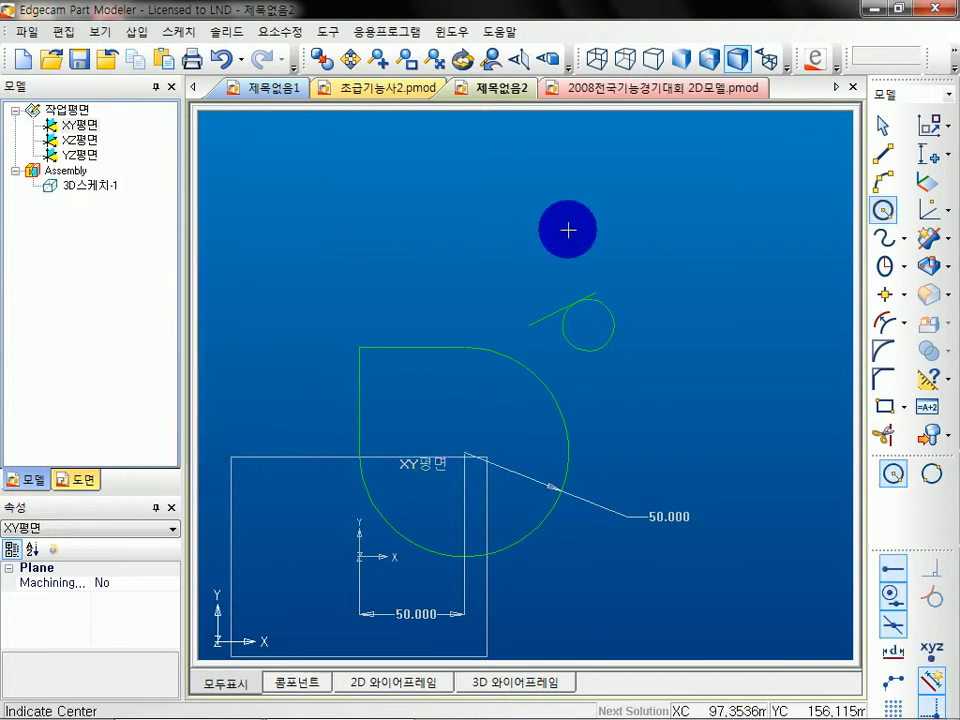
click(343, 202)
click(443, 258)
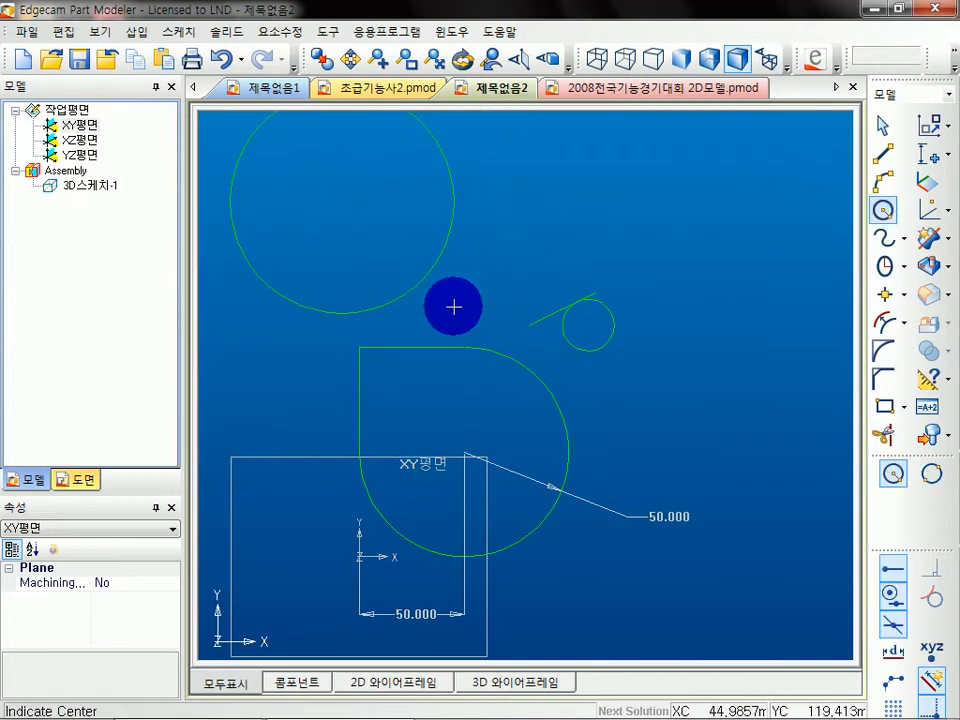
Draw a second large circle overlapping the first one and apply a tangent constraint between the two large circles
click(453, 306)
click(525, 396)
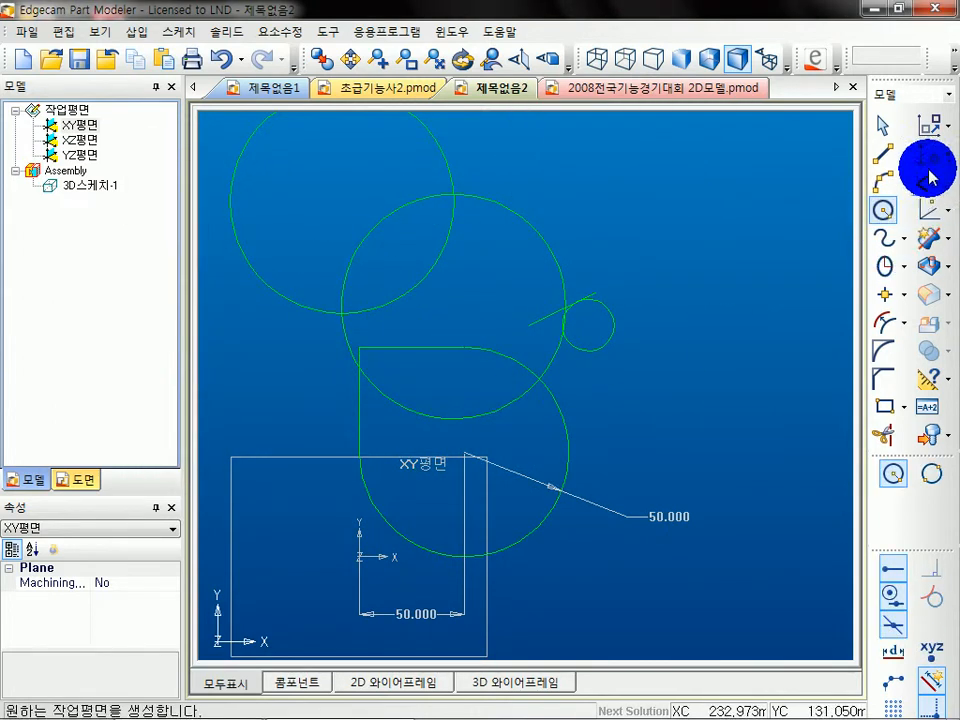
click(926, 158)
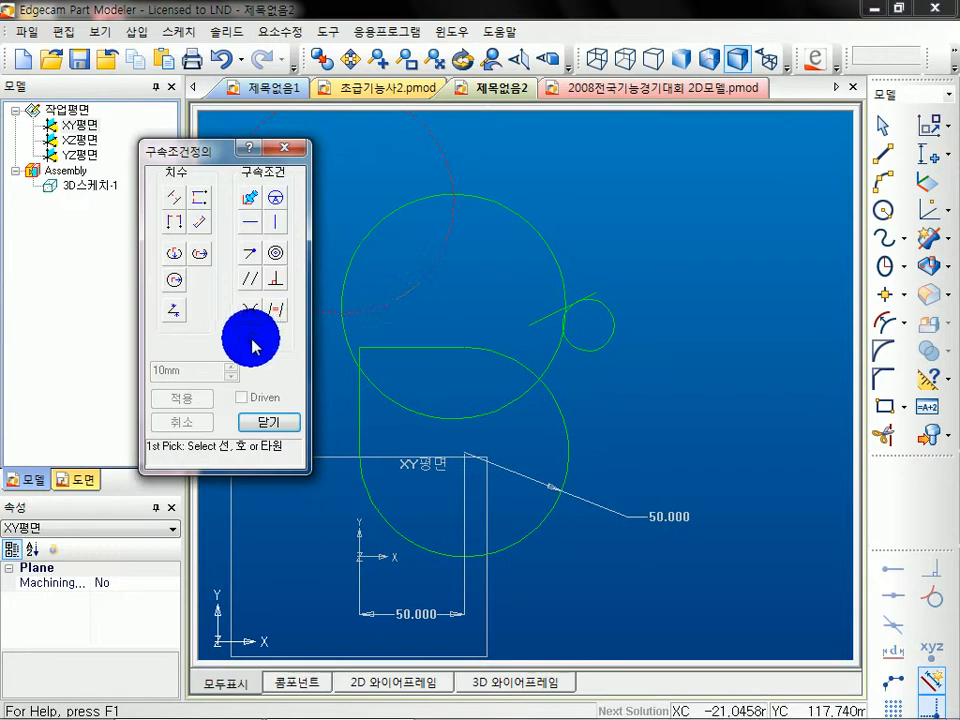
click(424, 278)
click(392, 225)
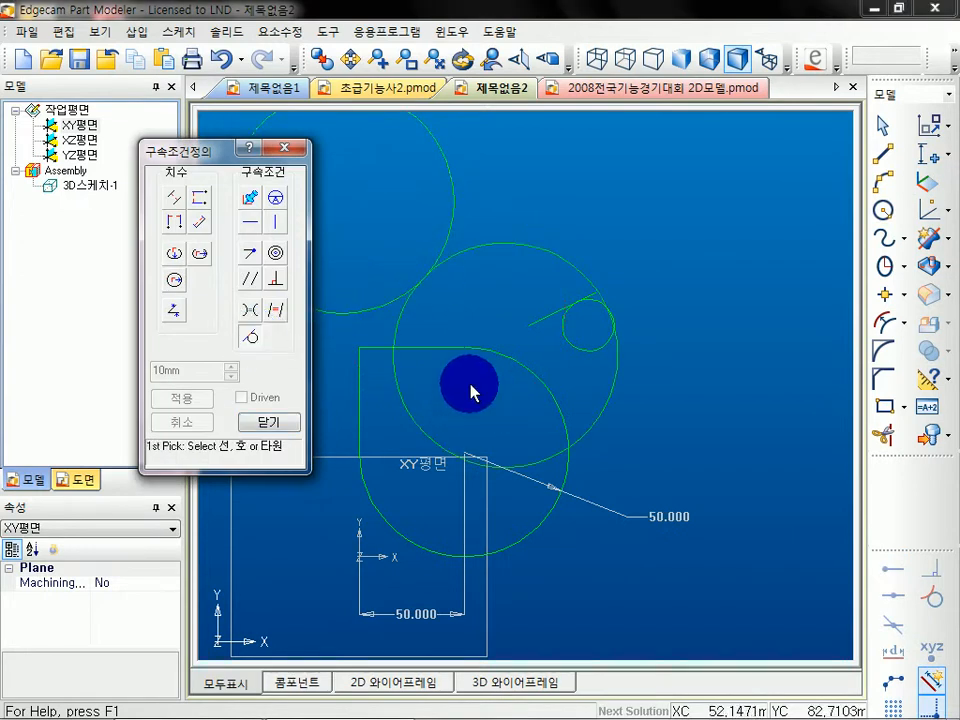
Draw two long, roughly parallel slanted lines, one crossing each of the two large tangent circles
click(883, 156)
click(600, 147)
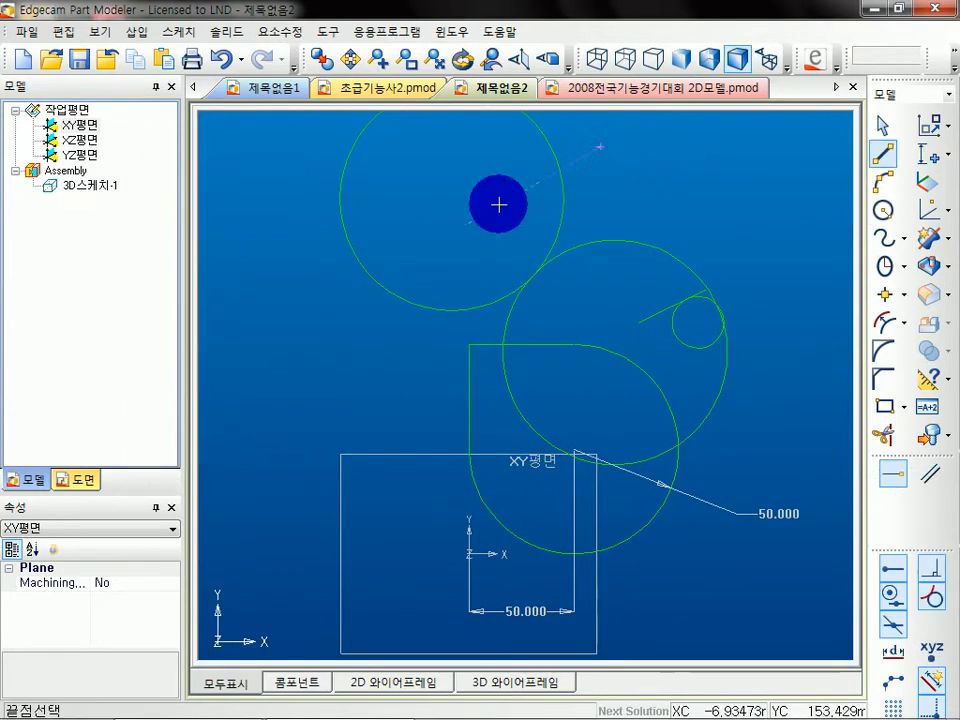
click(310, 358)
click(703, 218)
click(469, 396)
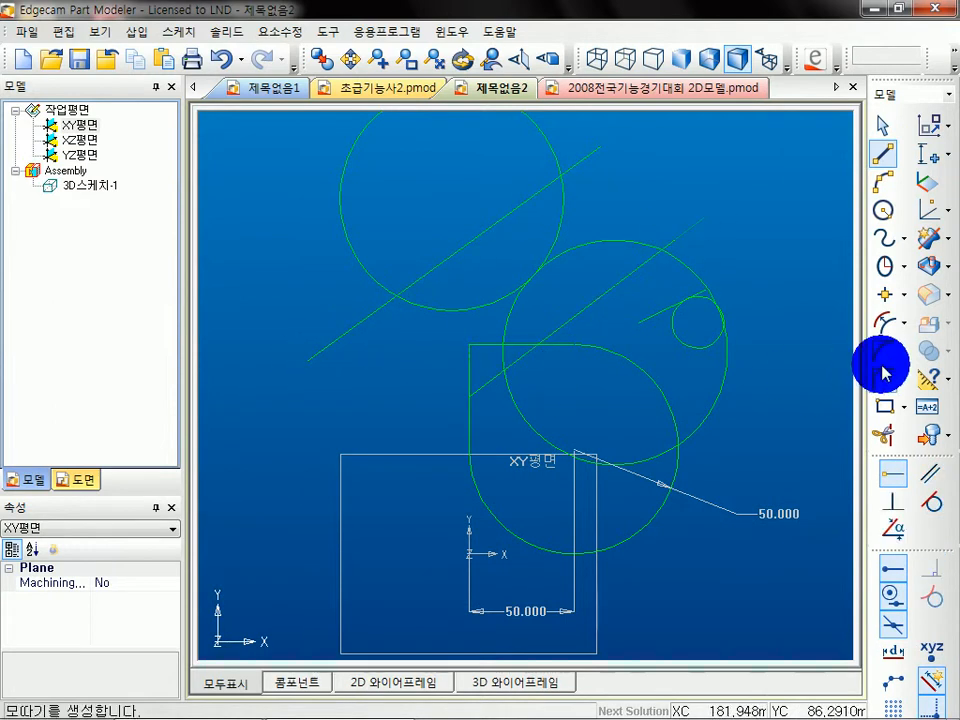
Trim the two large circles against the slanted lines, keeping only the S-shaped pair of tangent arcs
click(889, 433)
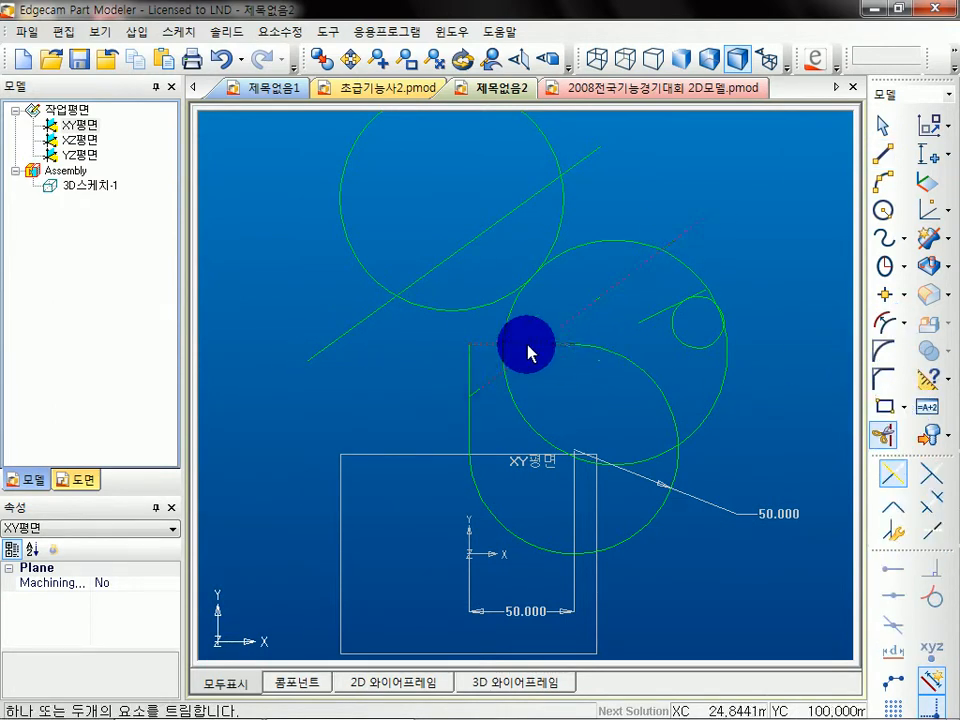
click(473, 310)
click(621, 242)
Delete the two long slanted lines used as trimming boundaries for the S-curve
click(883, 125)
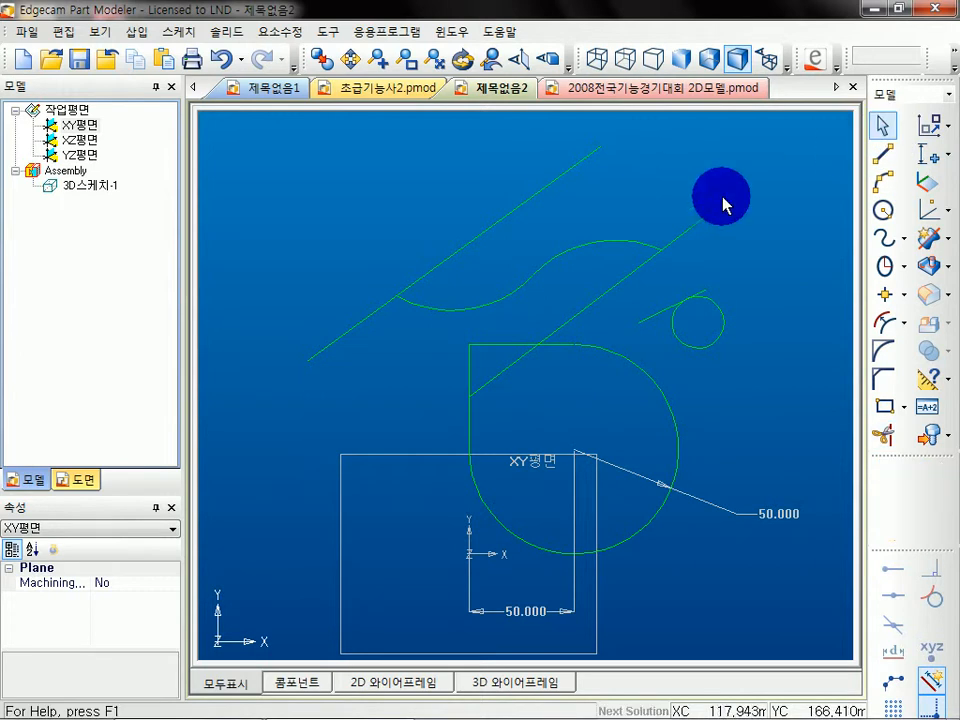
click(696, 236)
key(Delete)
click(540, 192)
key(Delete)
click(492, 302)
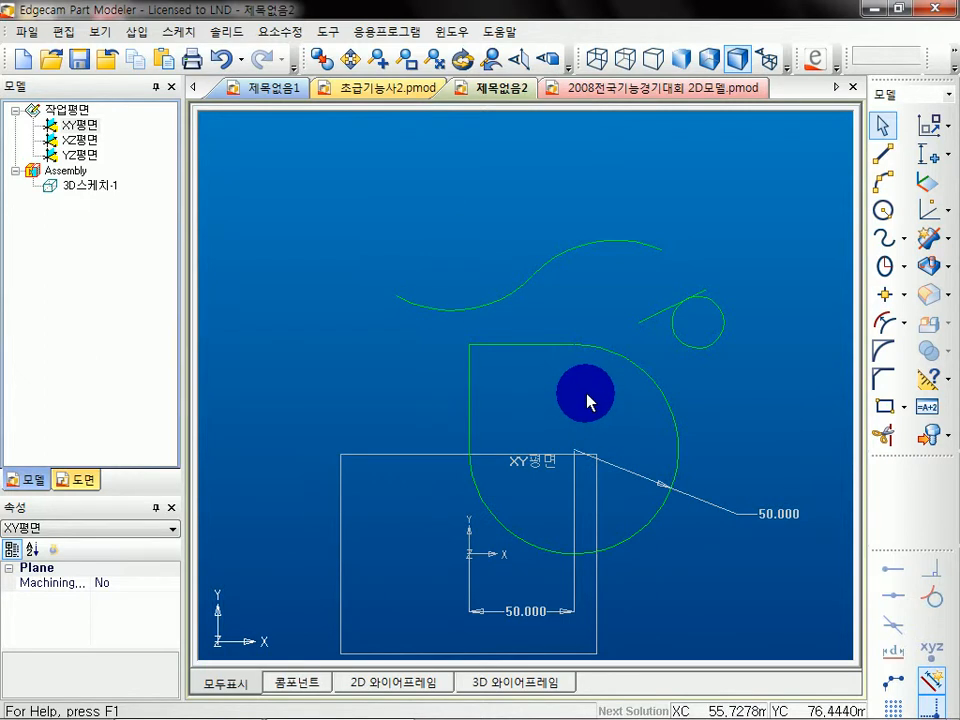
Delete all sketch geometry and dimensions, including the teardrop profile, the S-curve and the tangent line and circle
middle_drag(578, 297, 514, 245)
scroll(535, 268, down, 1)
mouse_move(732, 557)
mouse_down()
mouse_move(270, 150)
mouse_move(280, 170)
mouse_up()
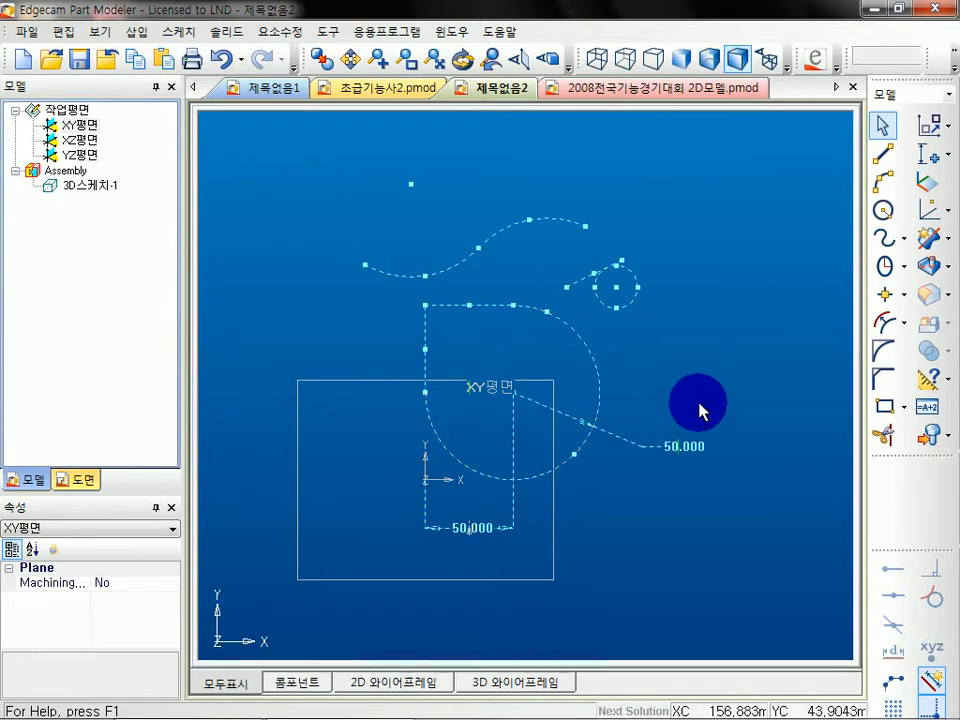
click(580, 381)
drag(729, 538, 316, 189)
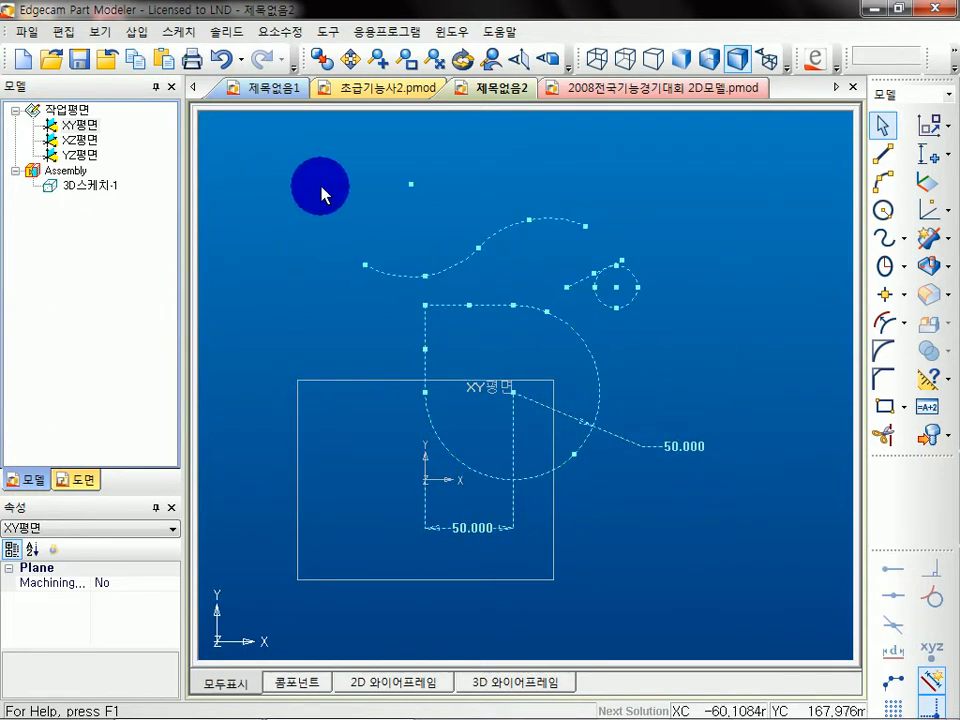
key(Delete)
middle_drag(572, 369, 643, 315)
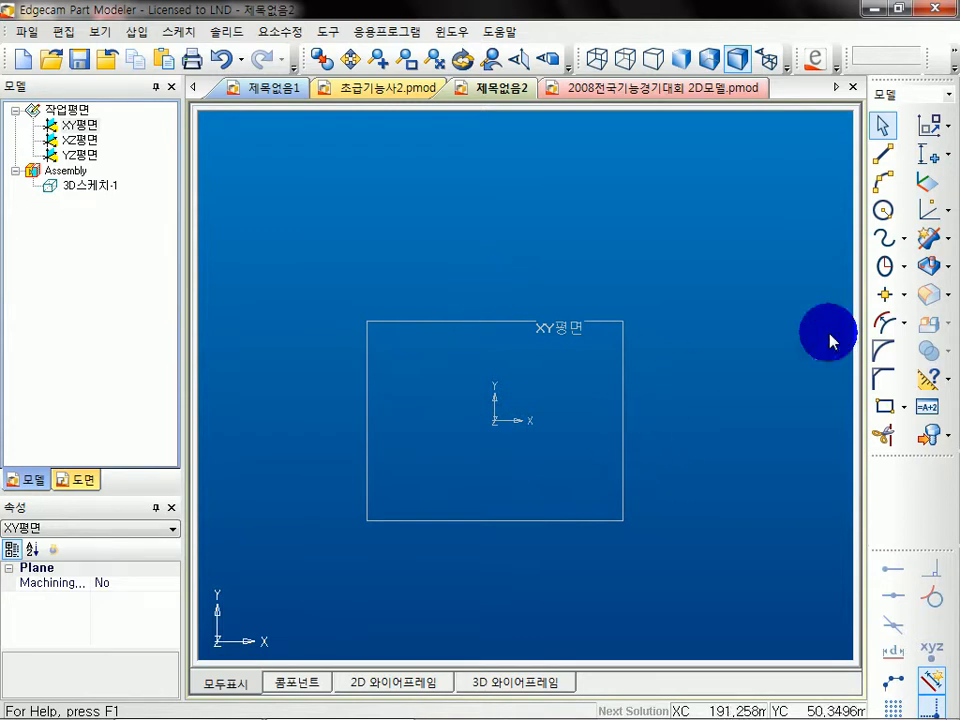
Draw one slanted line from the origin up to the right at about 51 degrees
click(882, 153)
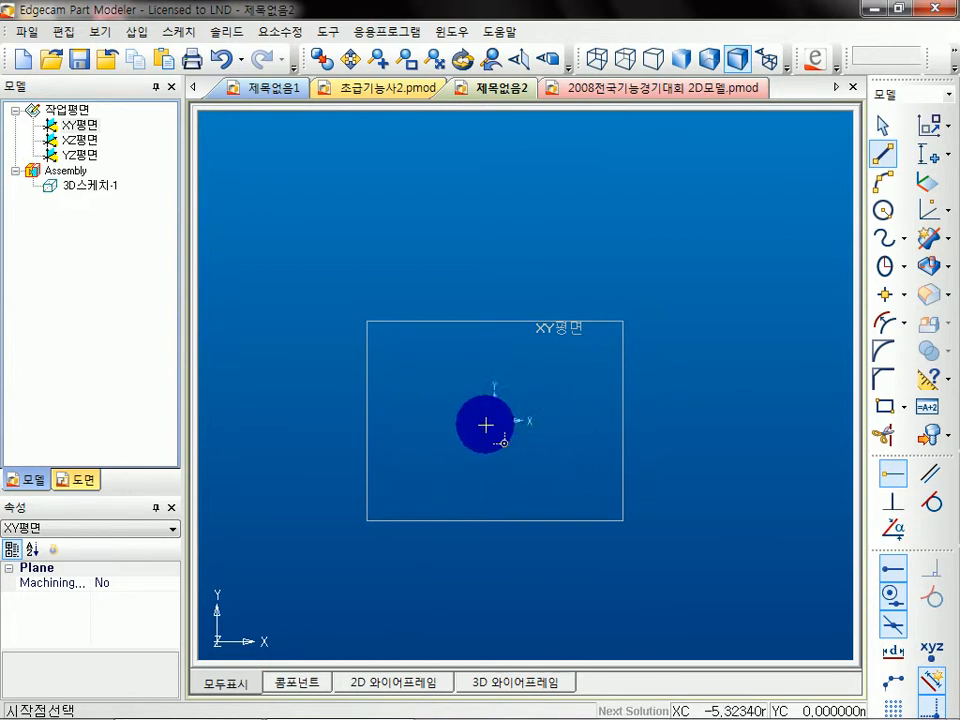
click(494, 419)
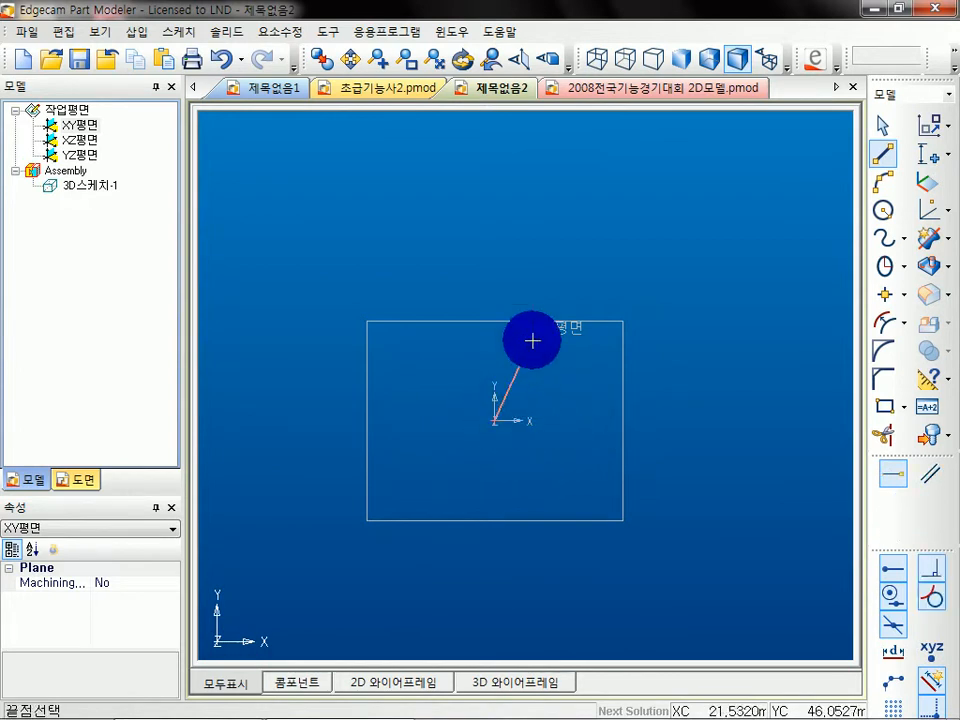
click(587, 307)
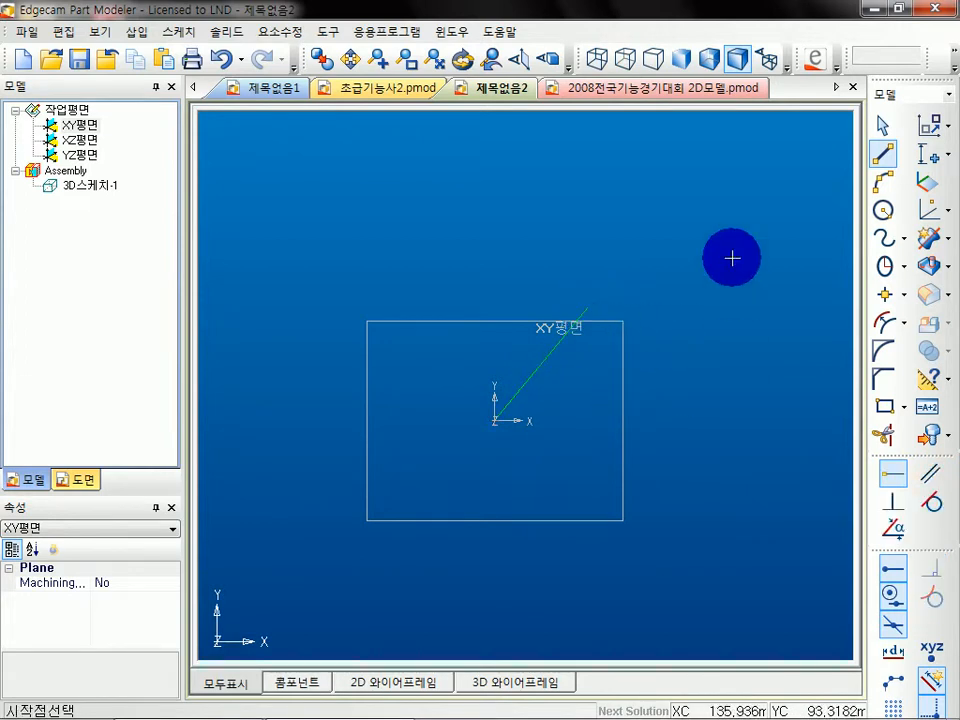
click(882, 126)
middle_drag(618, 459, 583, 519)
scroll(604, 469, up, 4)
middle_drag(560, 473, 622, 388)
middle_drag(480, 436, 526, 400)
middle_drag(708, 349, 719, 371)
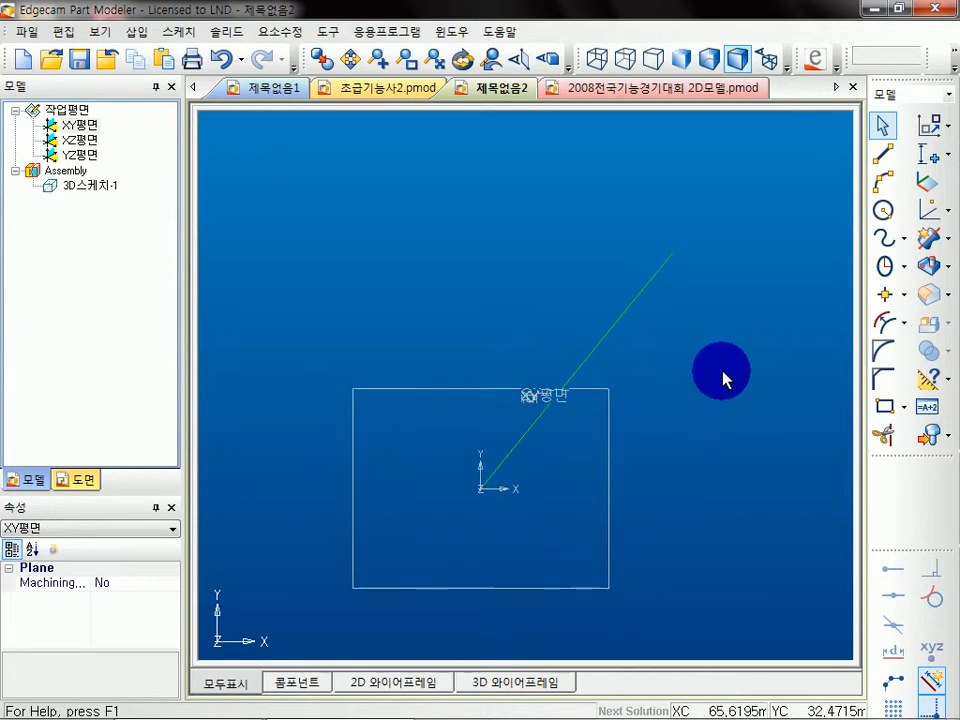
Add a 45-degree angle dimension between the slanted line and the X axis
click(925, 155)
drag(208, 156, 200, 136)
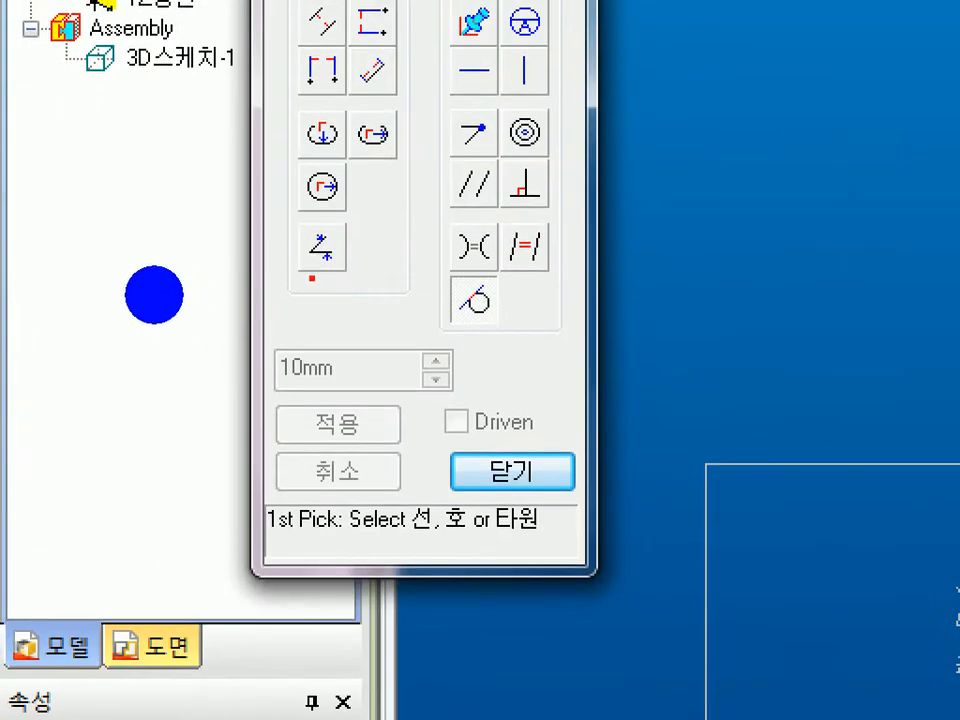
mouse_move(289, 282)
mouse_down()
mouse_move(382, 265)
mouse_move(311, 212)
mouse_move(283, 271)
mouse_up()
drag(300, 315, 325, 290)
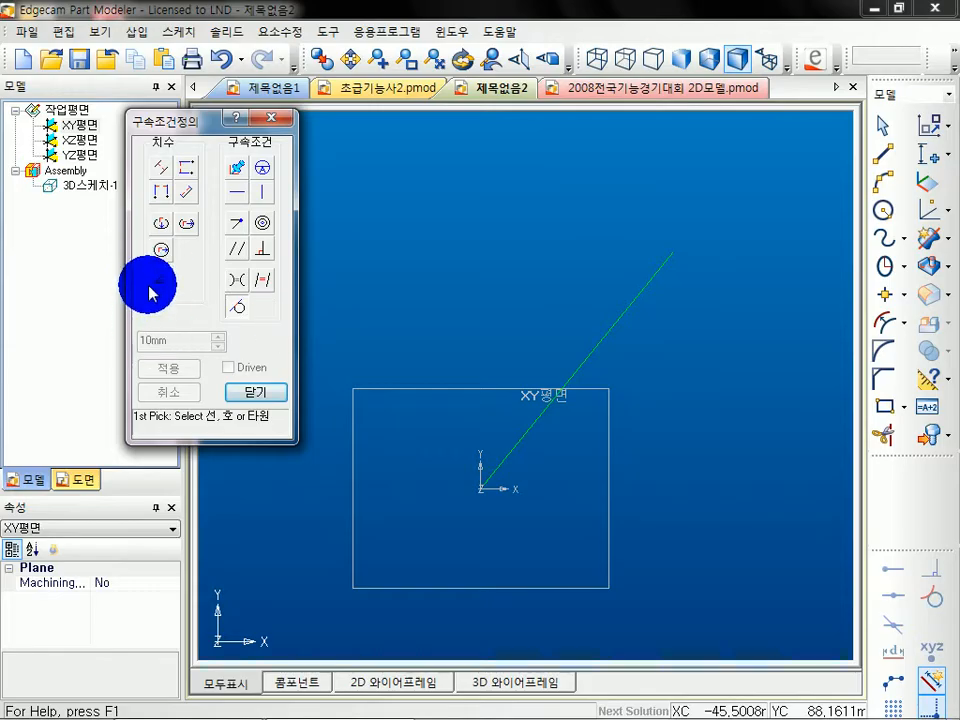
click(321, 246)
middle_drag(497, 311, 477, 315)
scroll(634, 474, up, 3)
mouse_move(632, 474)
middle_down()
mouse_move(579, 376)
mouse_move(605, 334)
middle_up()
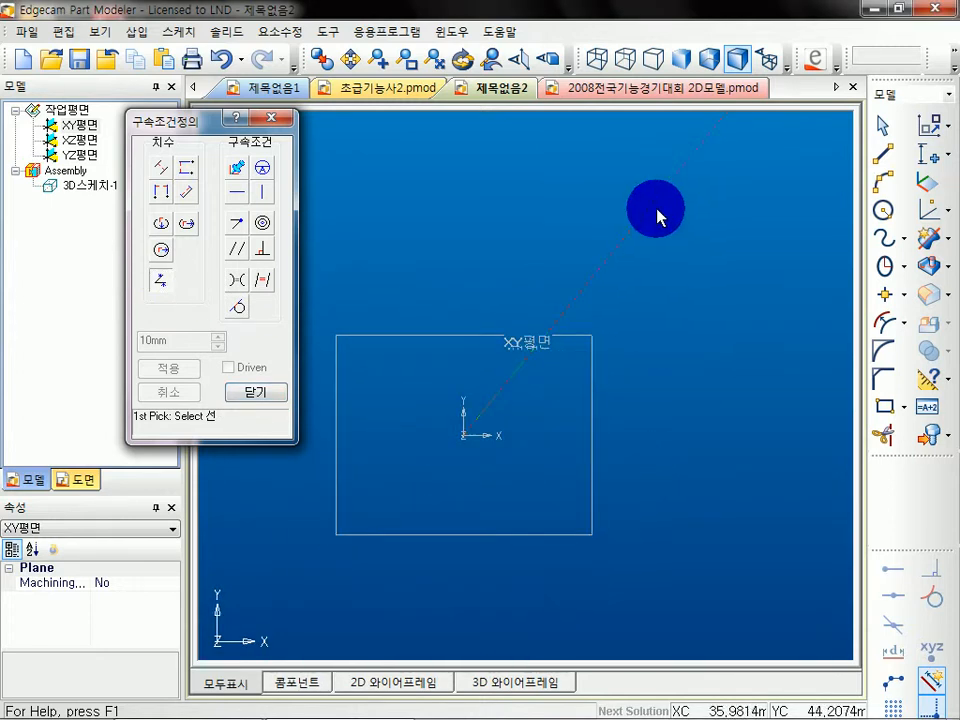
click(659, 217)
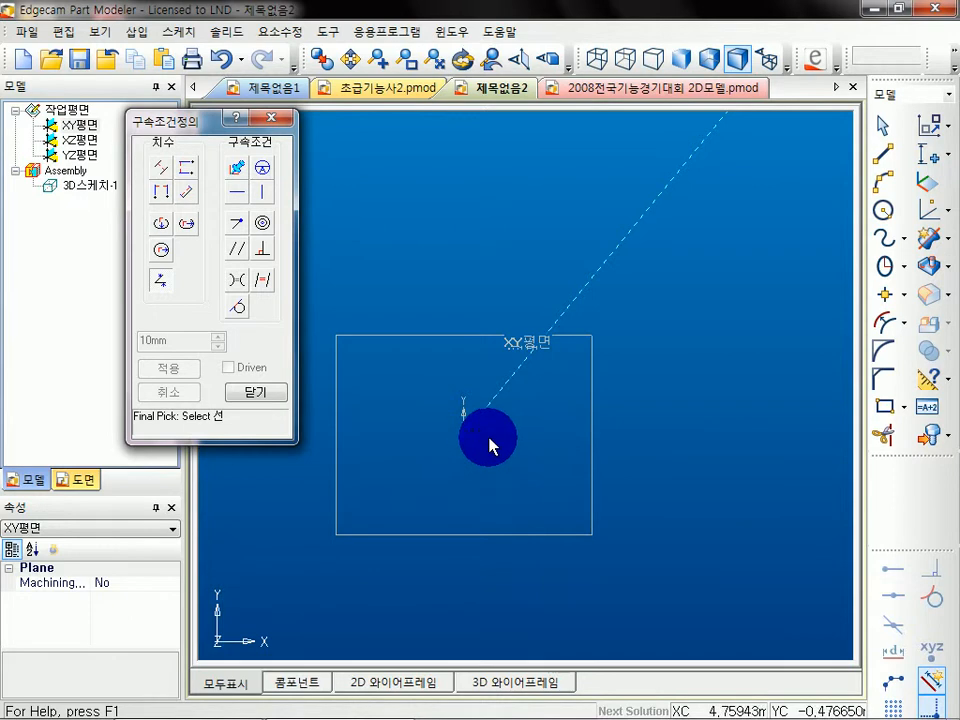
click(489, 446)
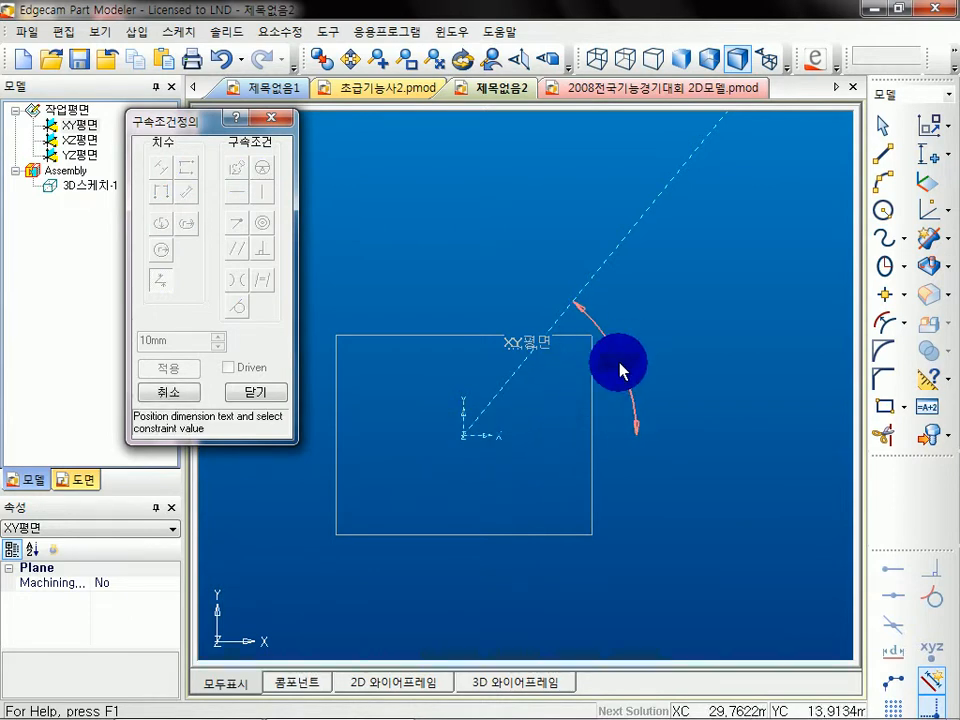
click(585, 388)
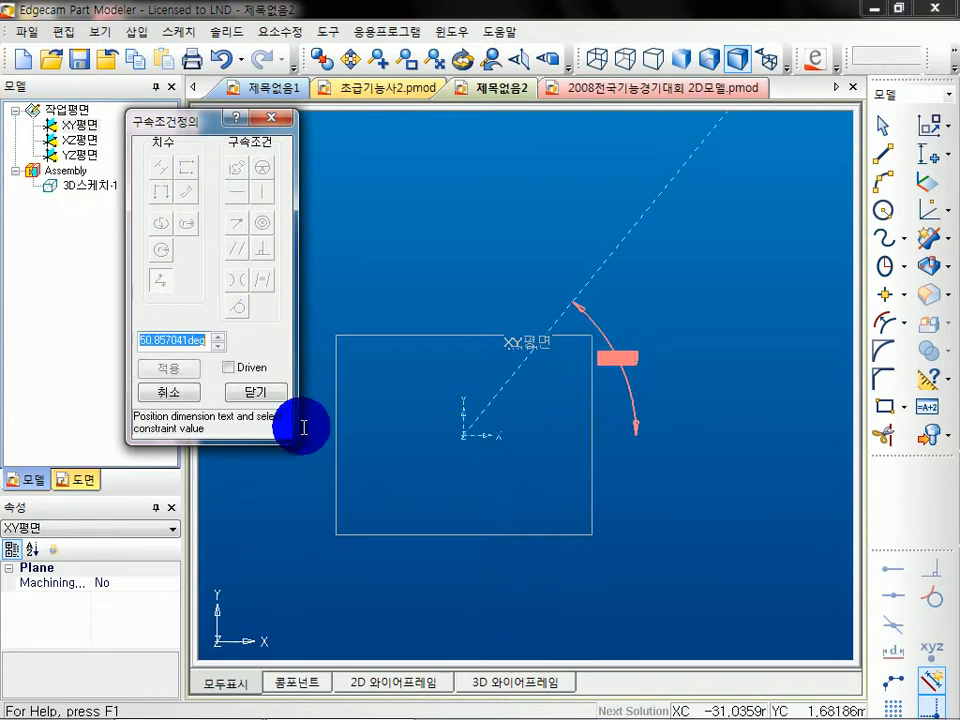
text(45)
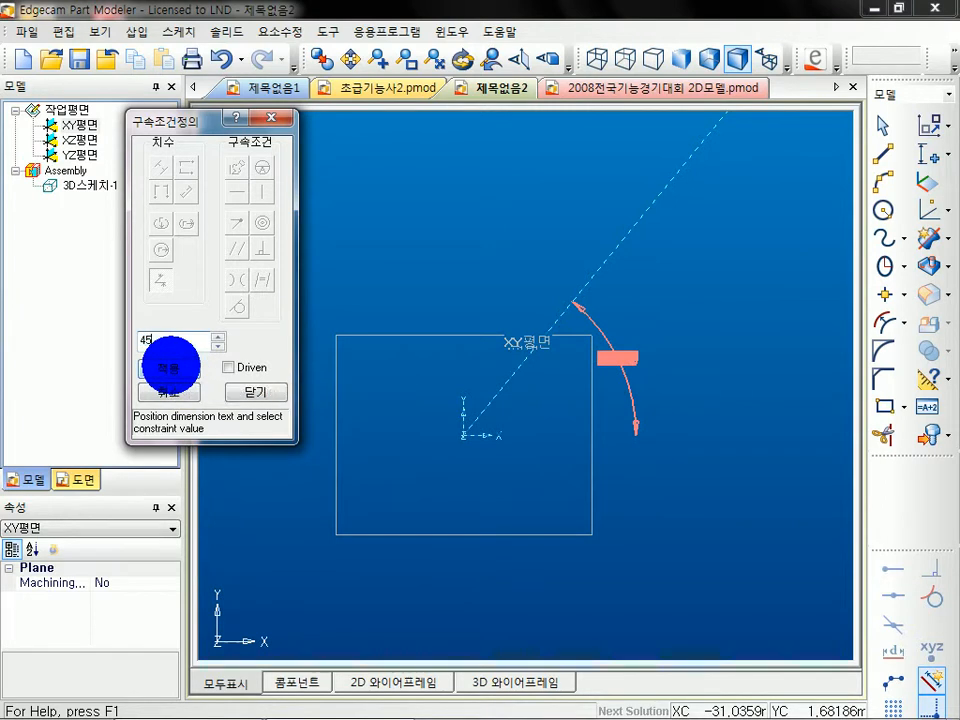
click(170, 367)
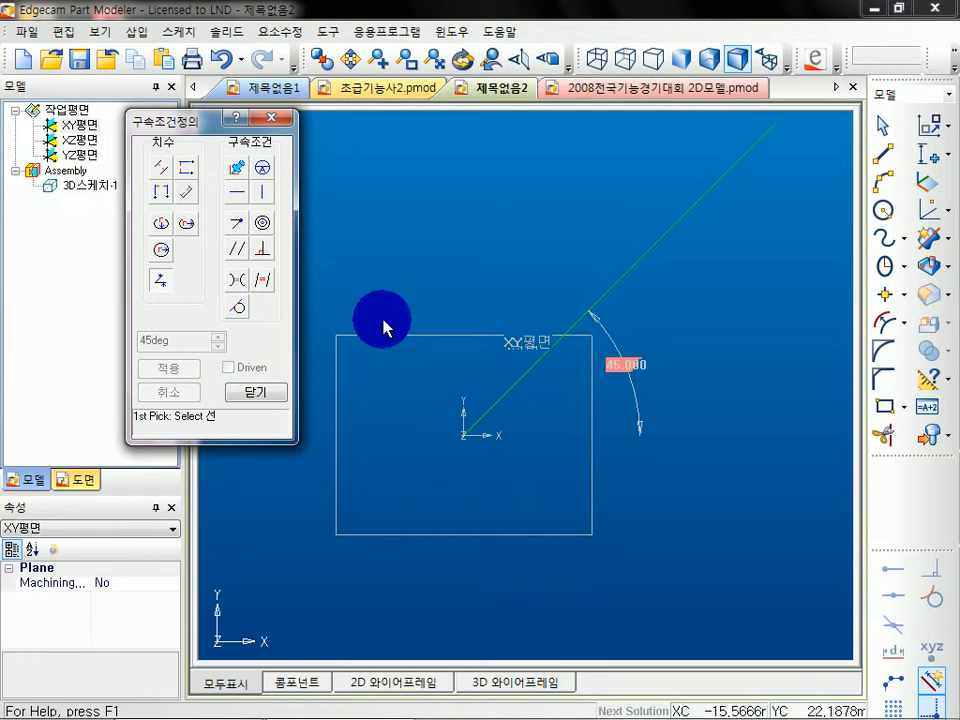
Add a 50 mm vertical dimension between the slanted line's upper endpoint and the origin, placed beyond the line's right end
middle_drag(626, 285, 647, 369)
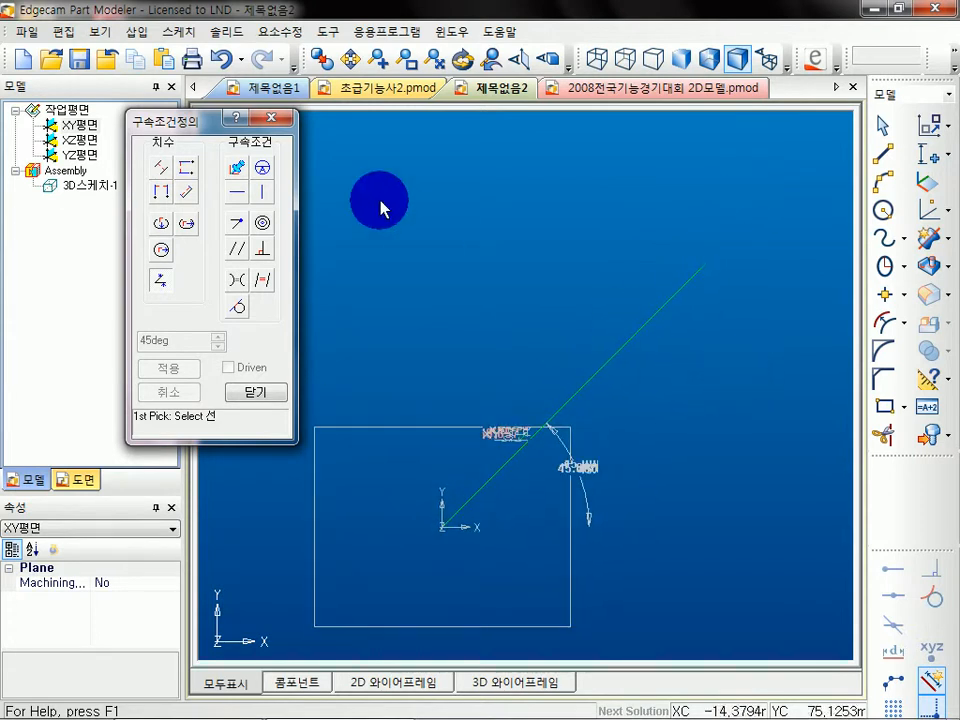
click(186, 167)
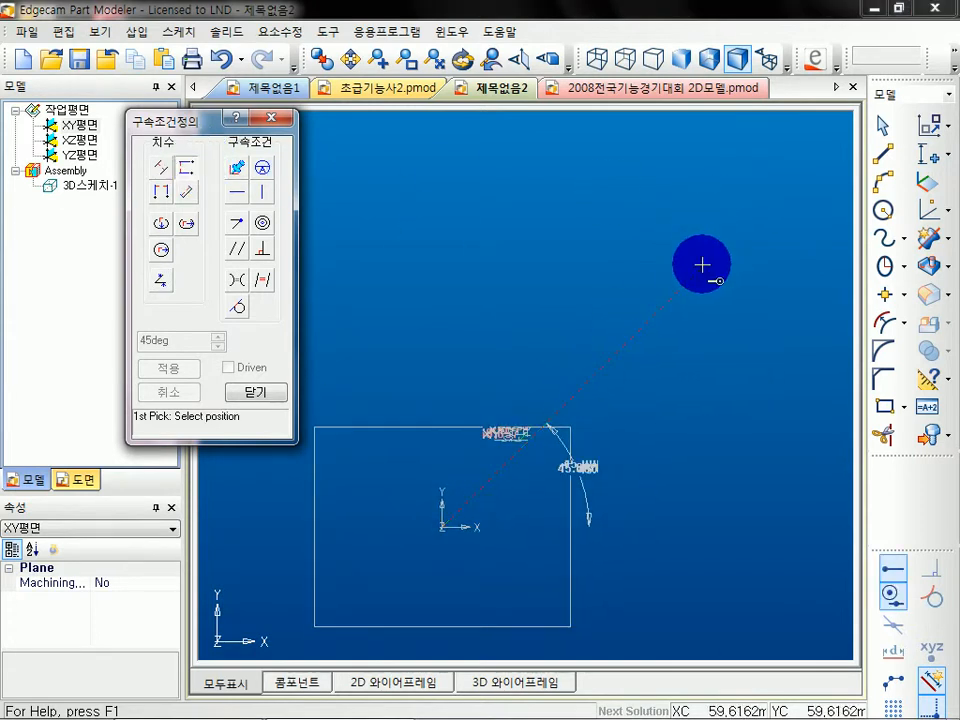
click(702, 265)
click(444, 526)
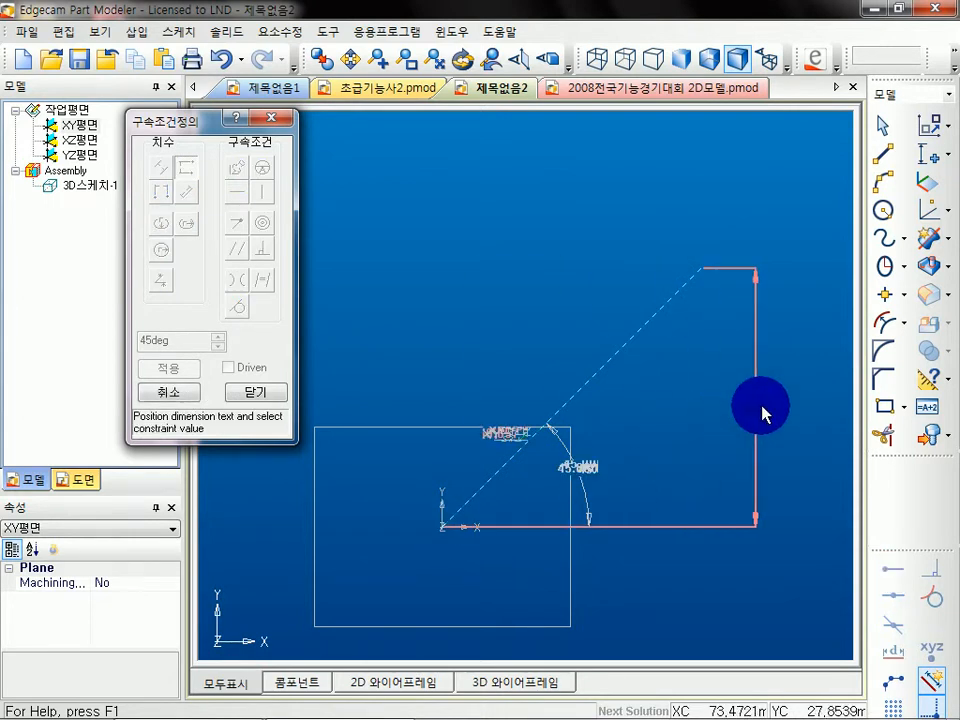
click(777, 416)
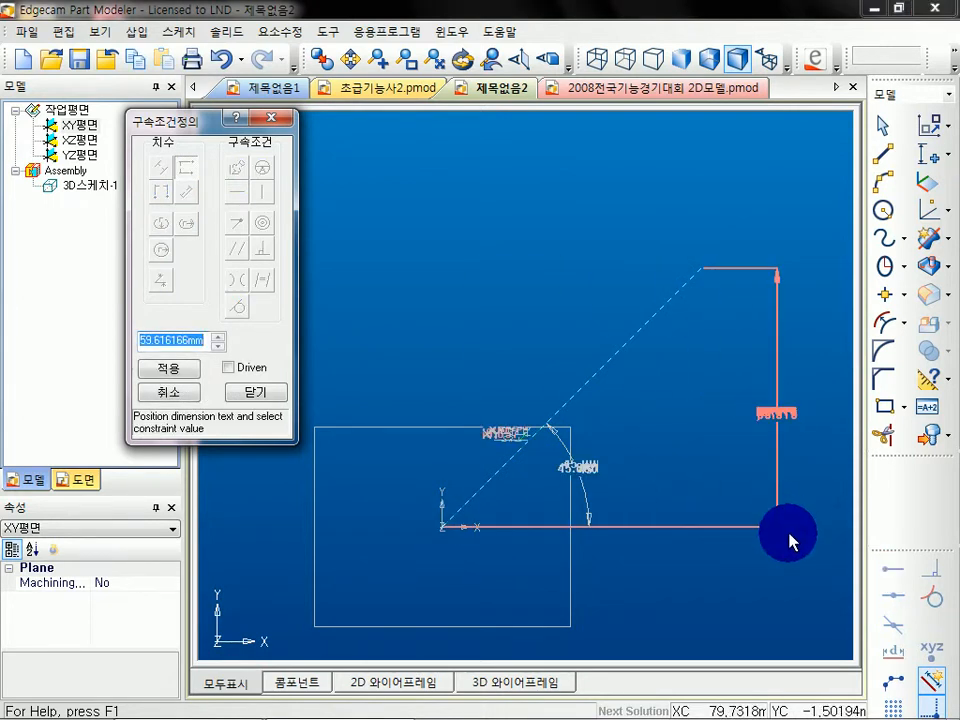
text(50)
key(Return)
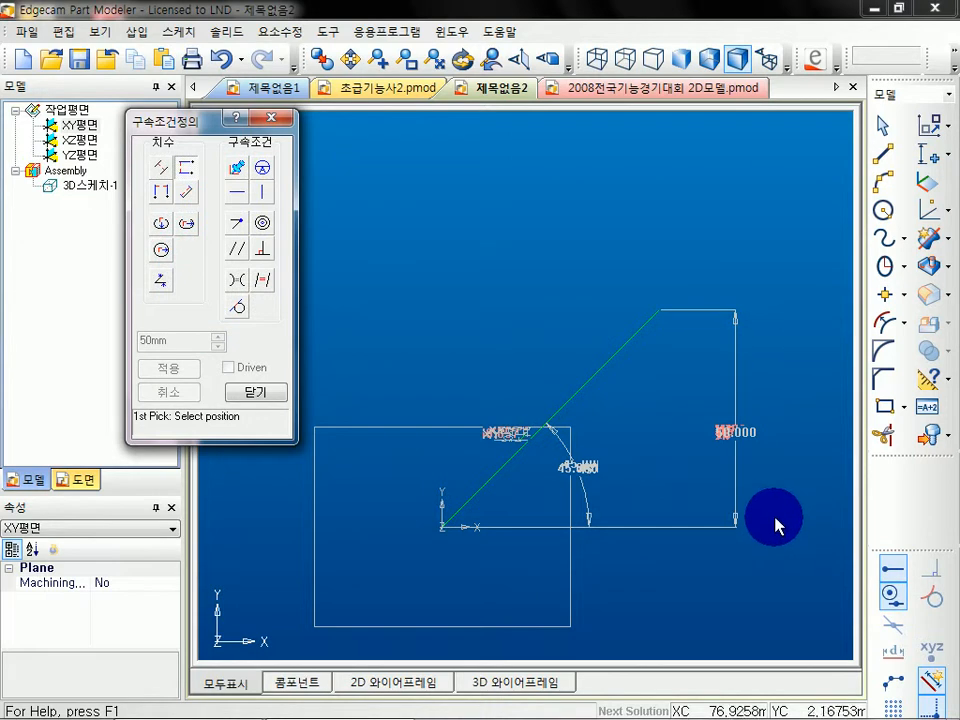
Try to add a 50 mm horizontal dimension between the line's endpoints, then delete the redundant constraint and finish defining constraints
click(160, 191)
click(662, 311)
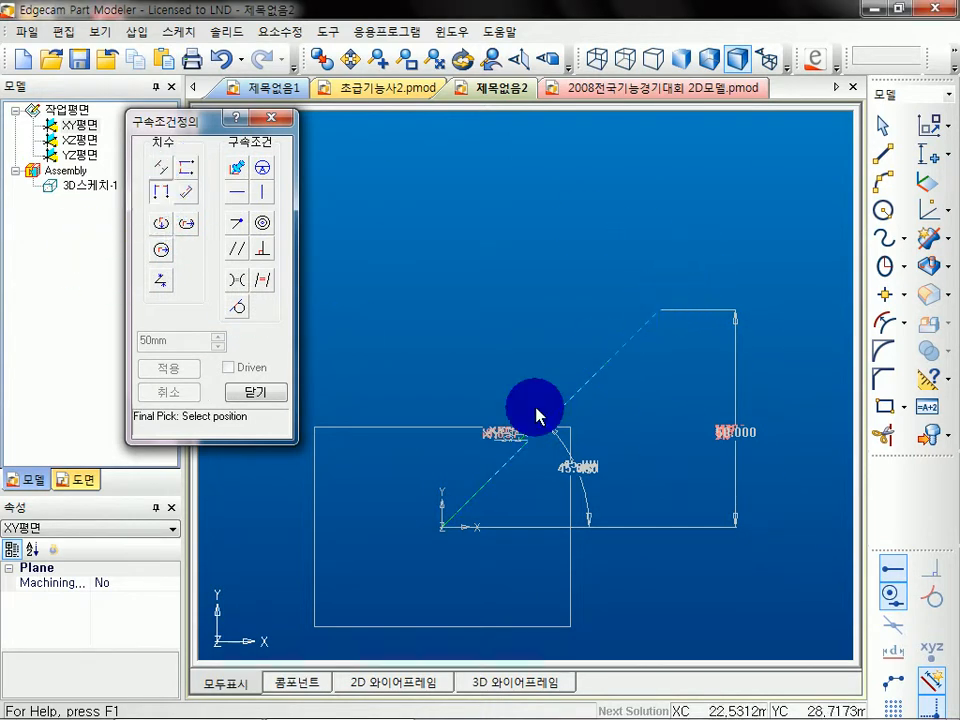
click(445, 523)
click(596, 224)
text(5)
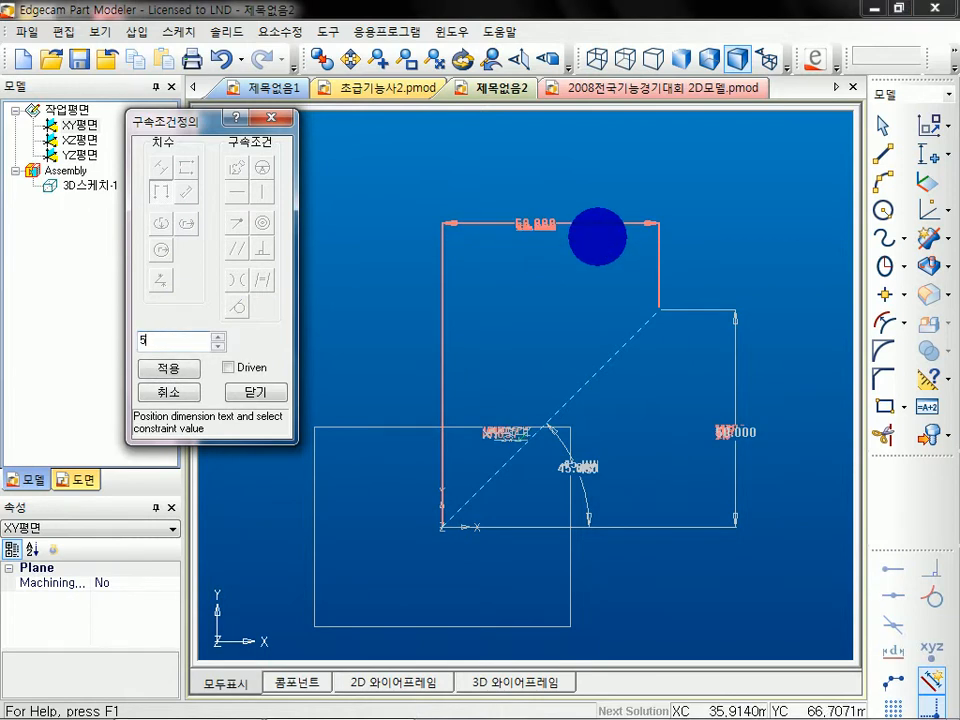
text(0)
key(Return)
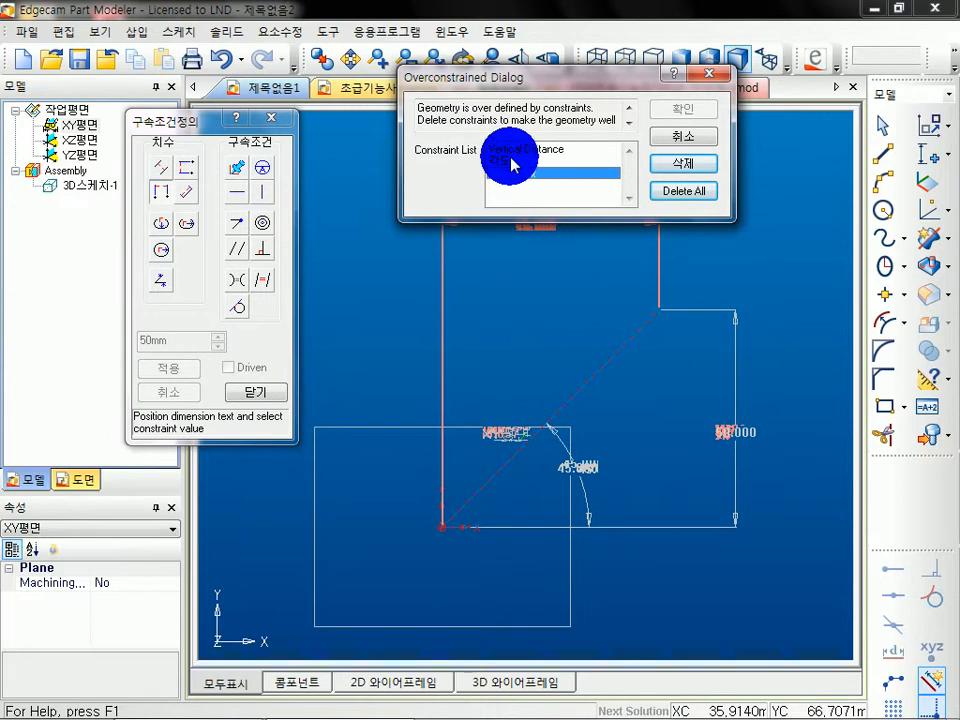
click(690, 163)
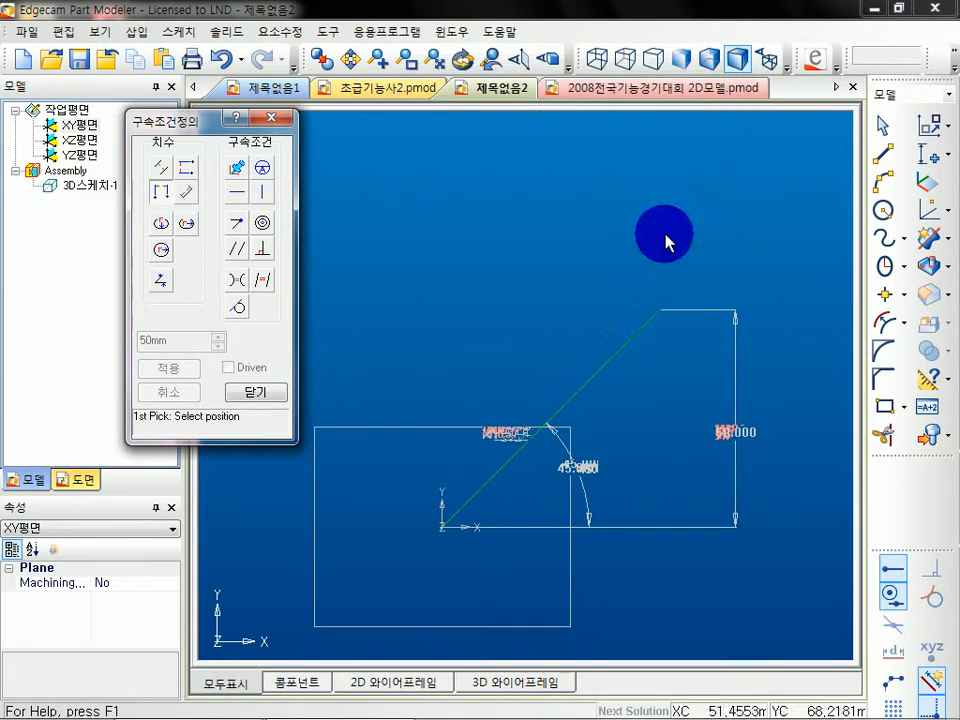
click(266, 394)
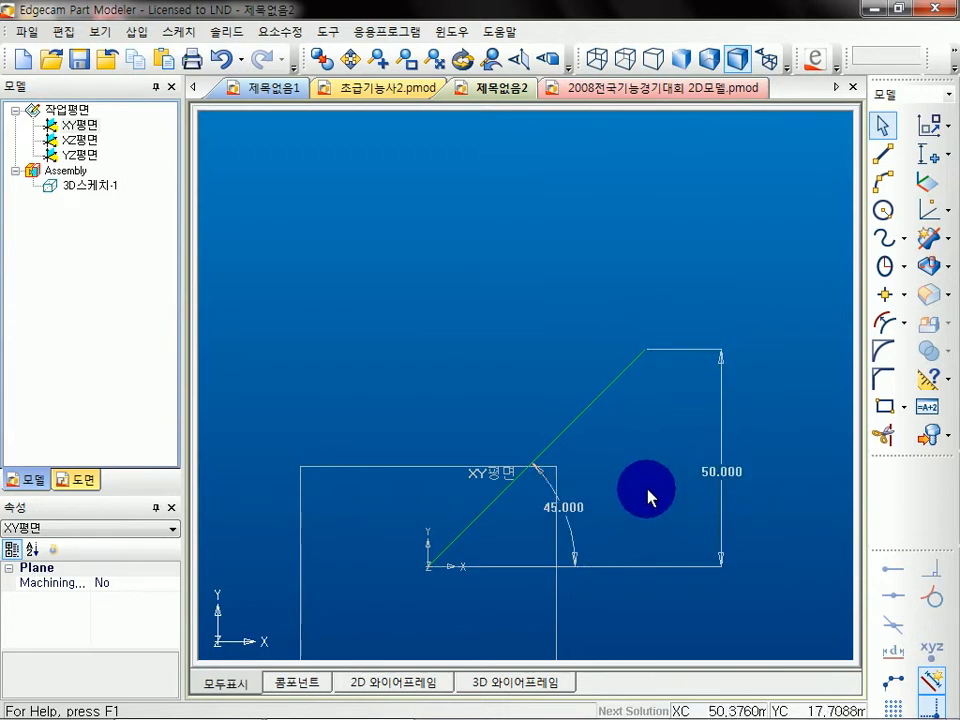
scroll(648, 445, up, 3)
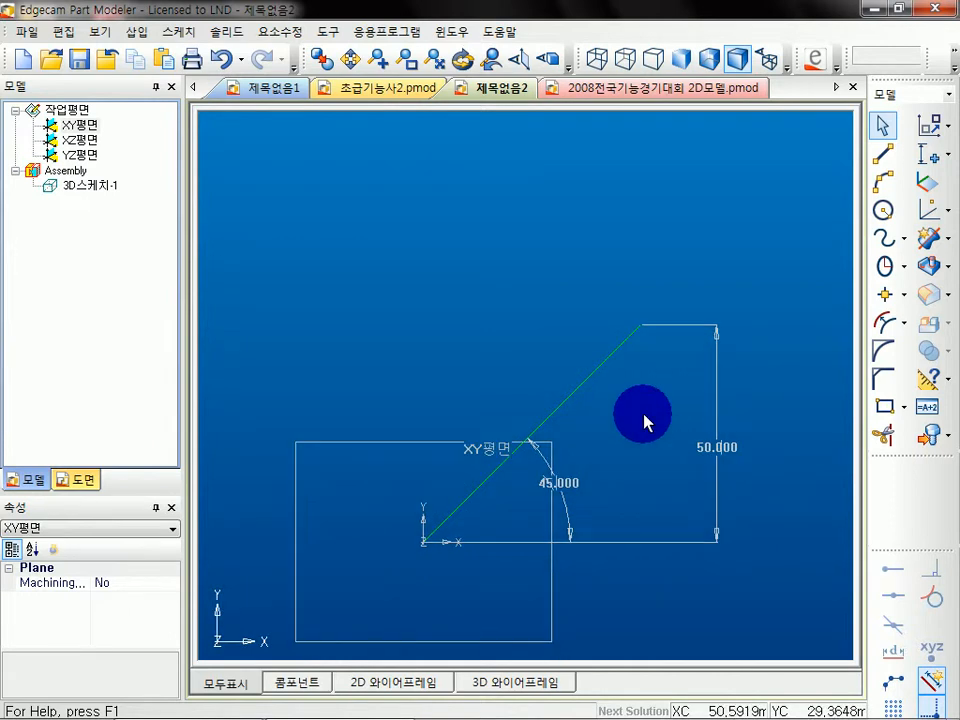
middle_drag(620, 443, 609, 424)
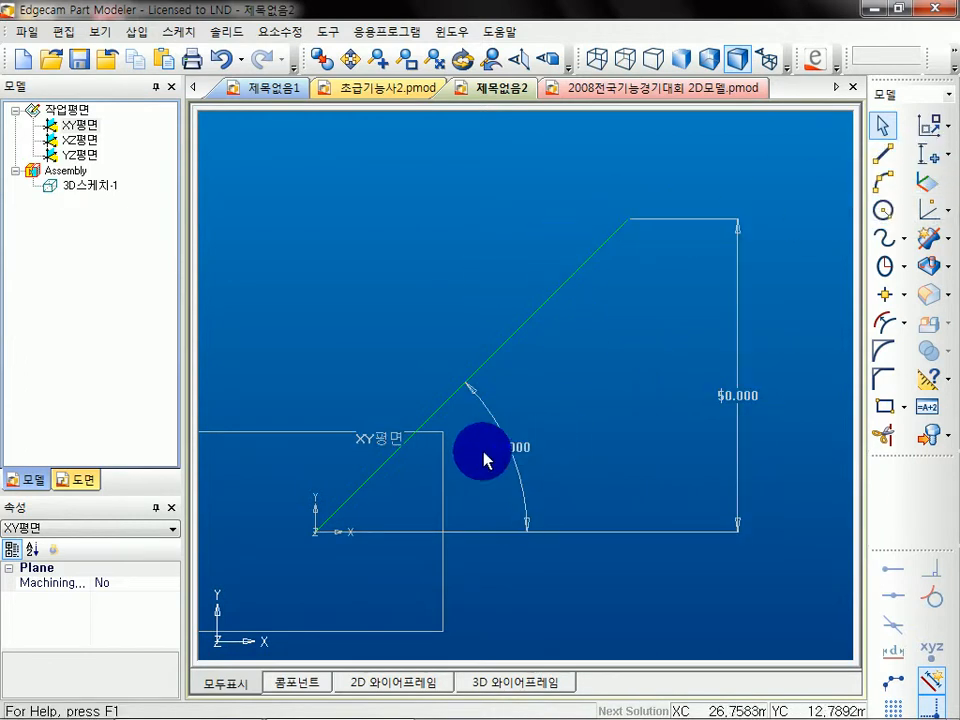
Draw a second line from the slanted line's upper endpoint up to the left at a steep angle
middle_drag(637, 402, 634, 440)
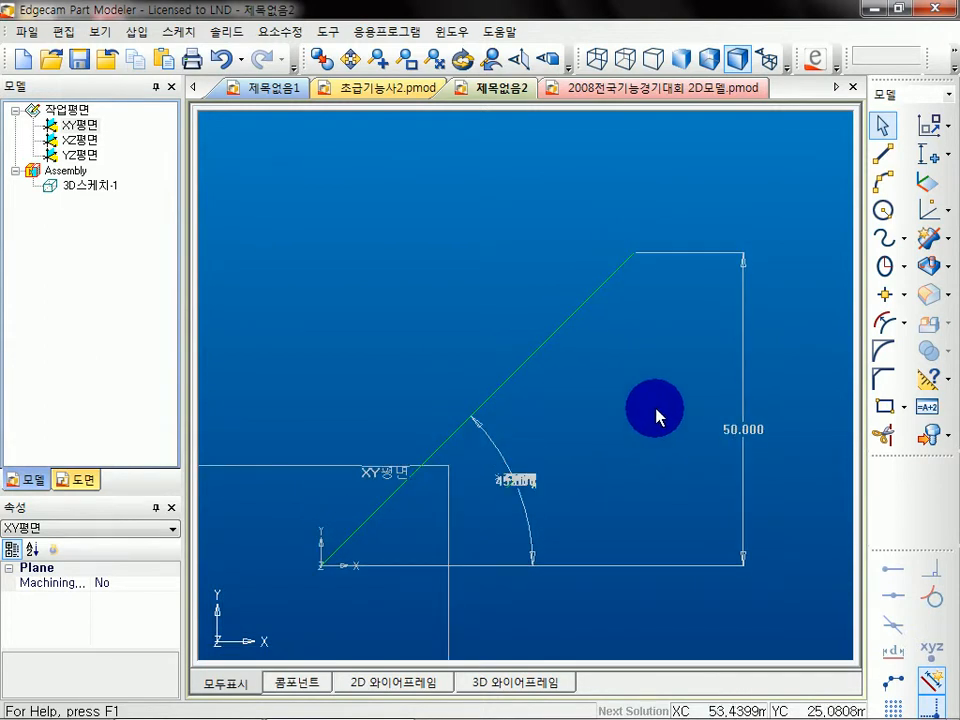
click(885, 154)
middle_drag(776, 238, 771, 364)
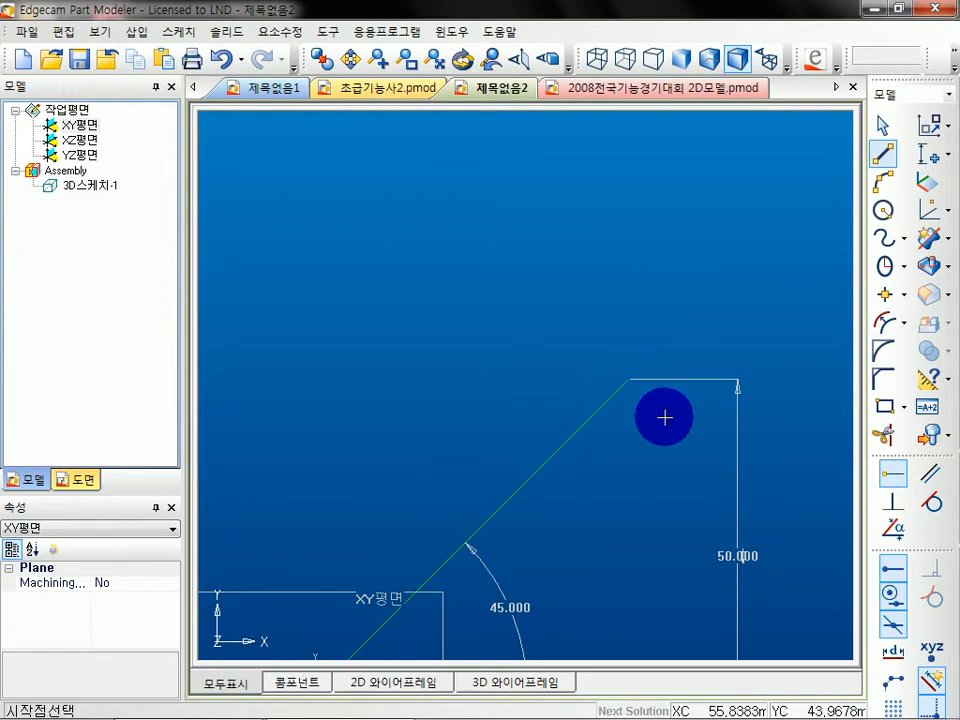
click(625, 378)
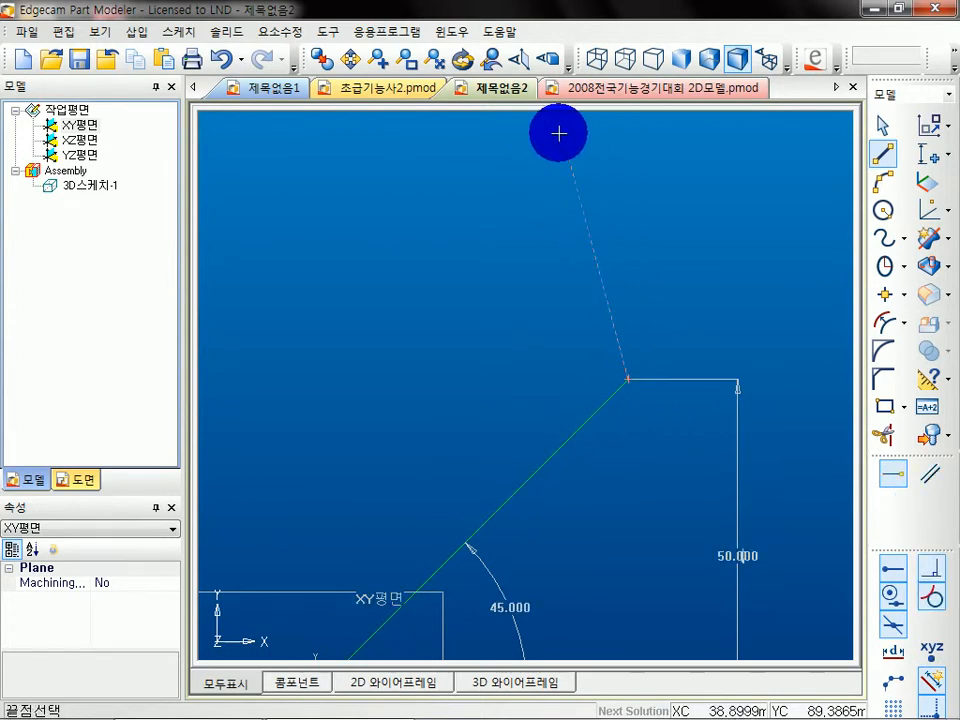
click(523, 146)
click(882, 126)
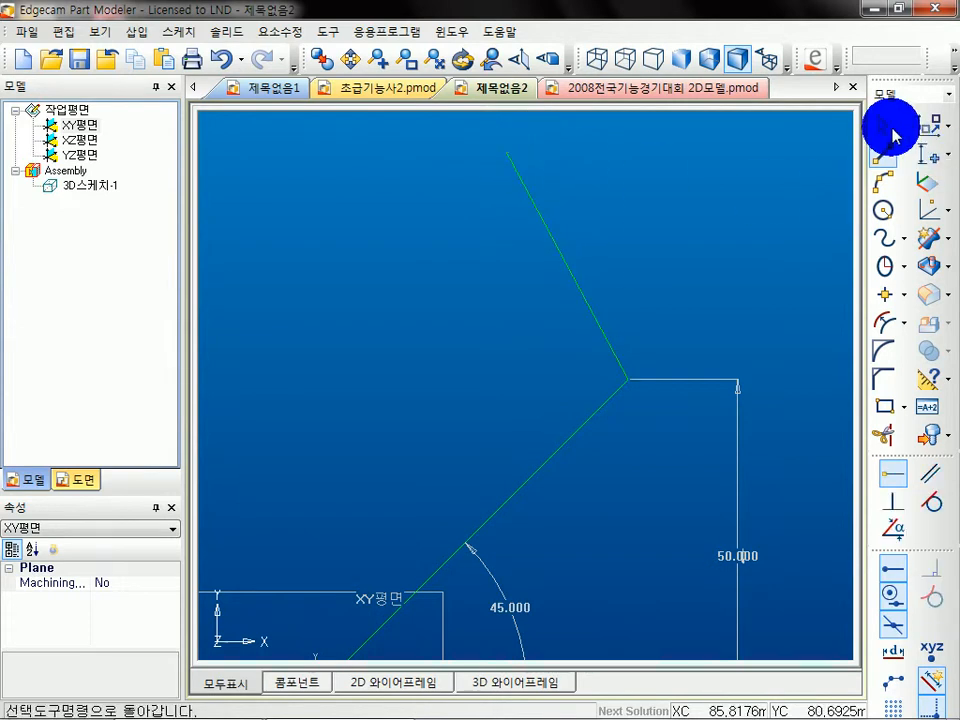
Apply a perpendicular constraint between the lower slanted line and the upper line
middle_drag(670, 283, 655, 318)
scroll(655, 330, down, 3)
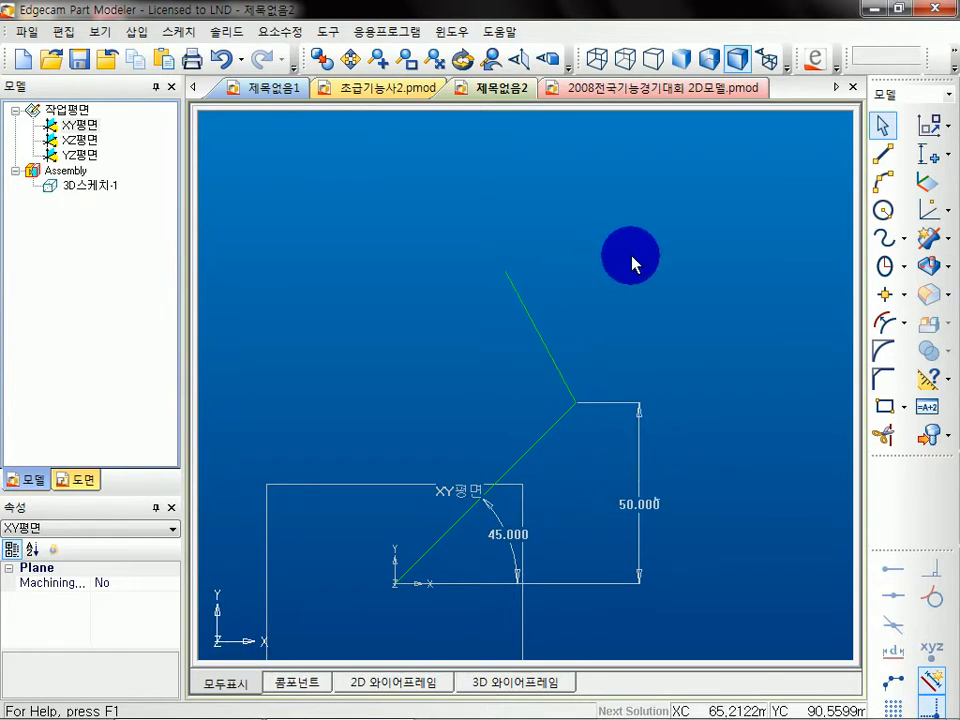
middle_drag(636, 333, 666, 296)
click(883, 154)
drag(199, 130, 188, 167)
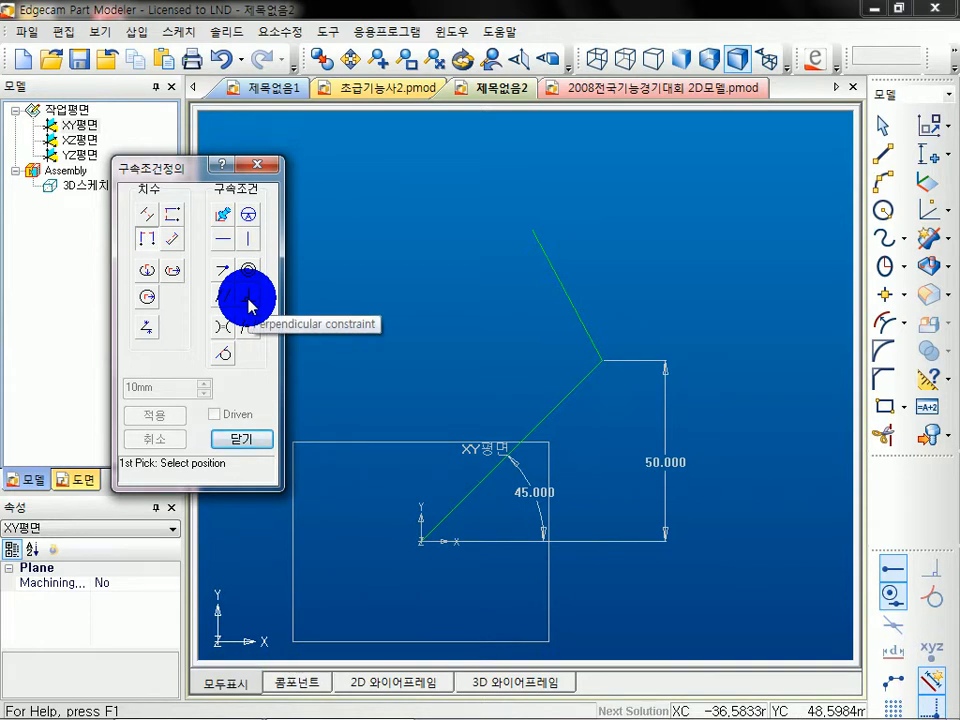
click(249, 301)
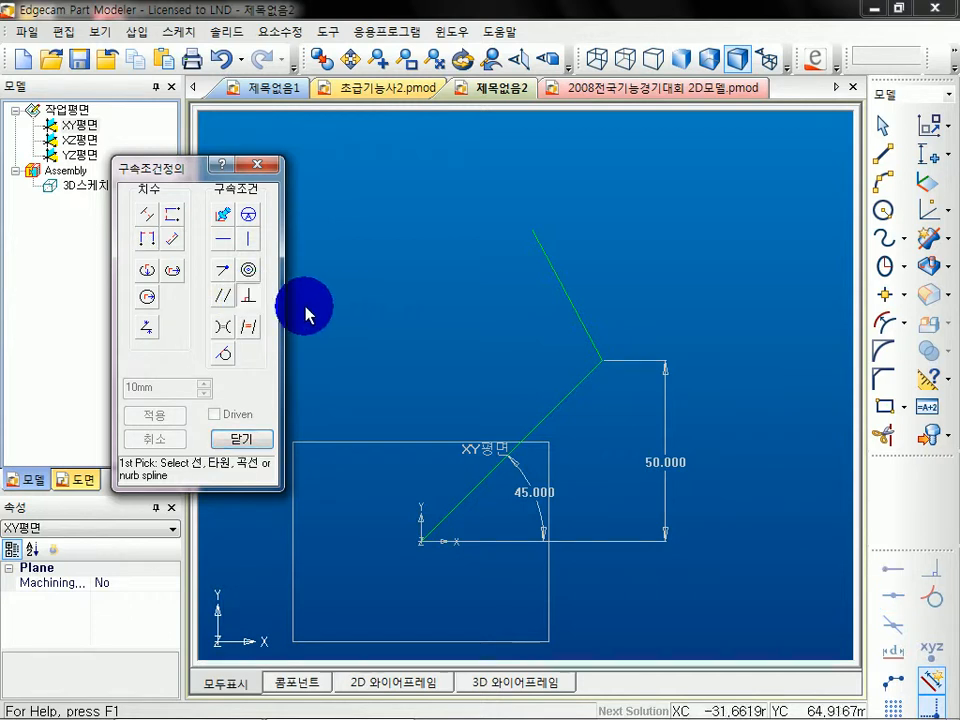
drag(178, 172, 159, 129)
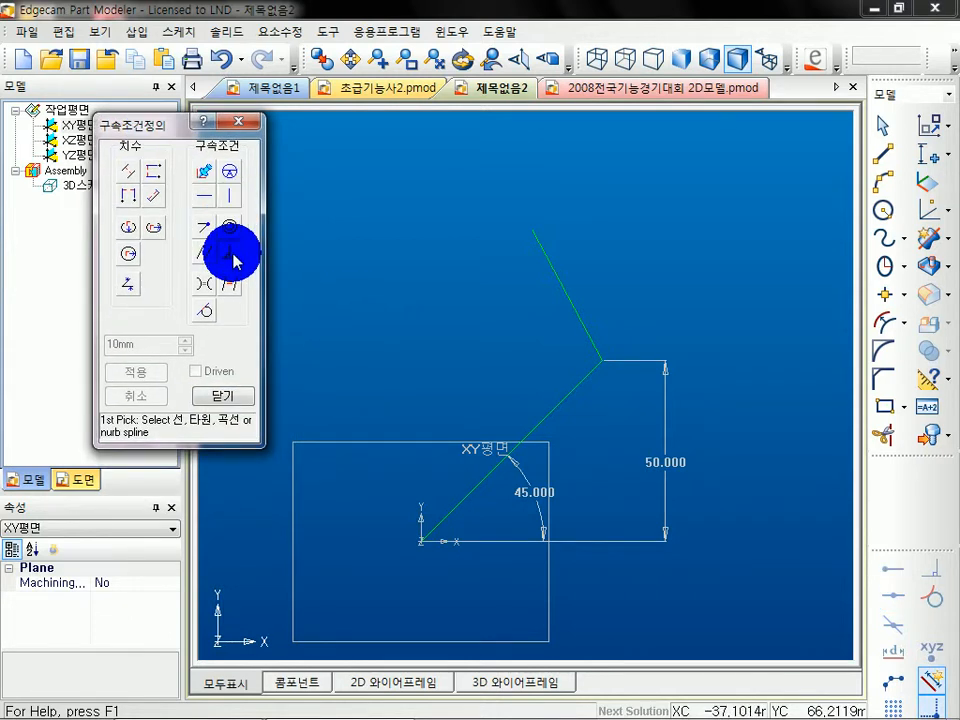
click(553, 406)
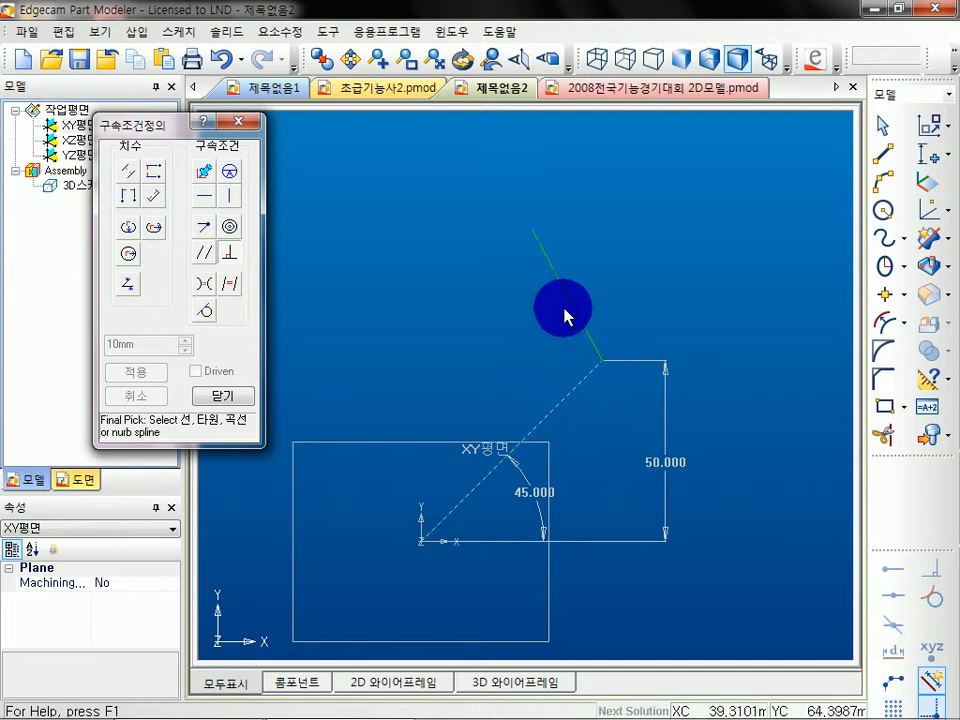
click(569, 308)
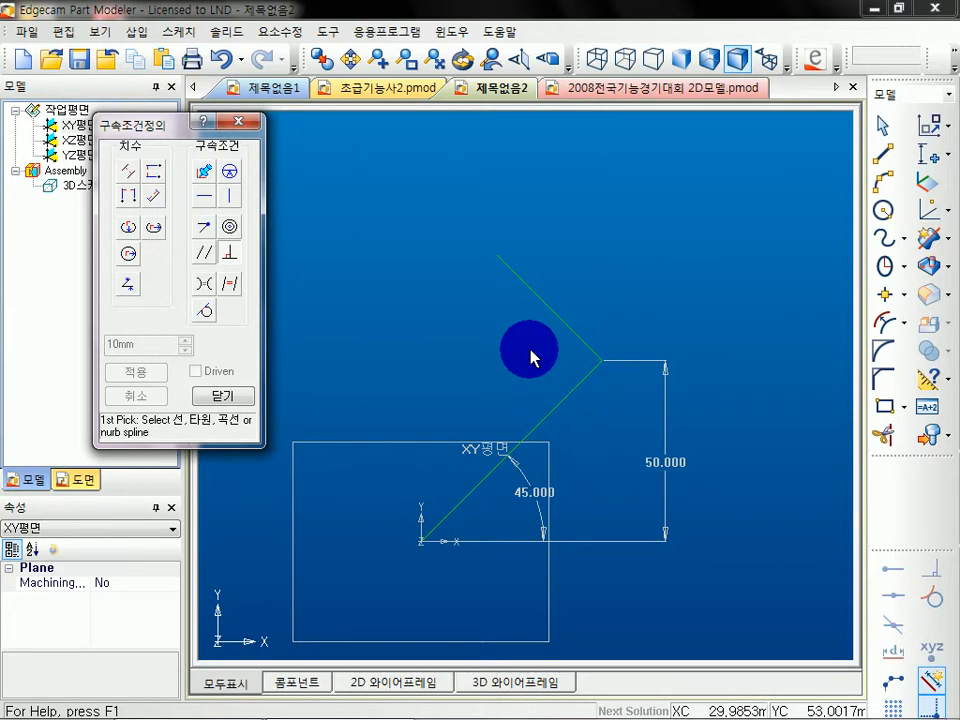
Constrain the upper line's free endpoint to be coincident with the Y axis, then finish defining constraints
mouse_move(533, 358)
mouse_down()
mouse_move(521, 435)
mouse_move(585, 364)
mouse_move(624, 369)
mouse_move(591, 367)
mouse_up()
scroll(596, 376, up, 1)
middle_drag(591, 367, 573, 348)
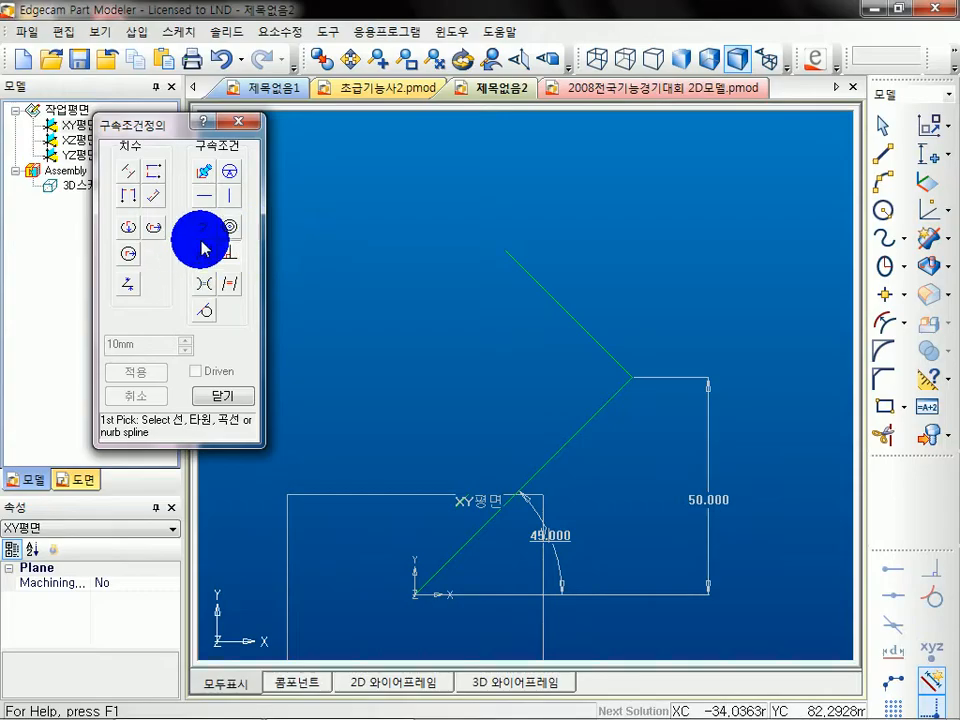
click(312, 322)
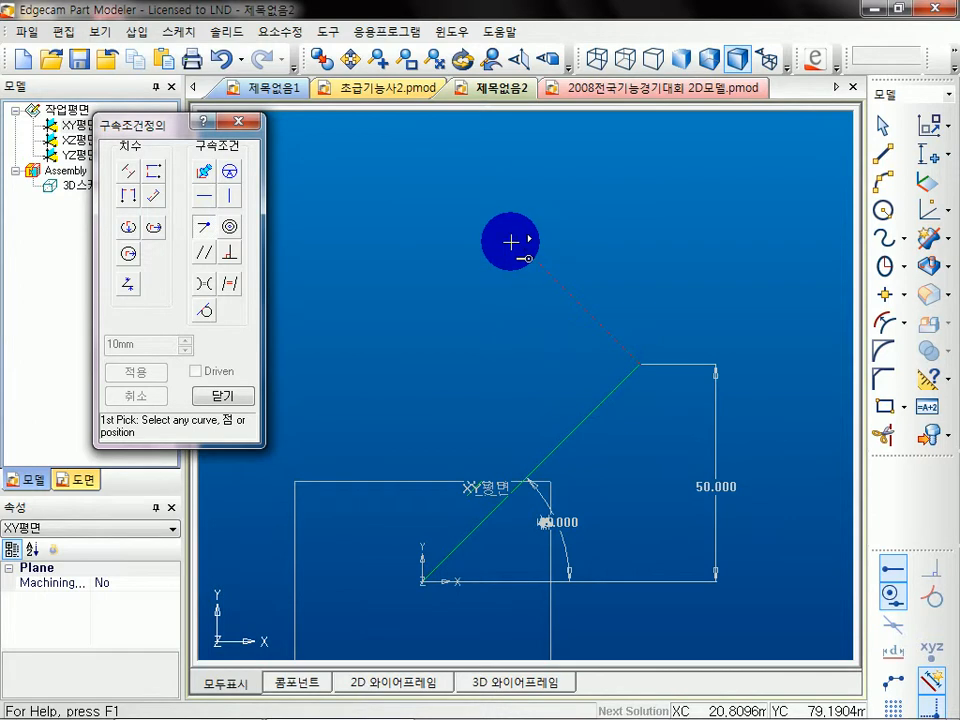
click(511, 241)
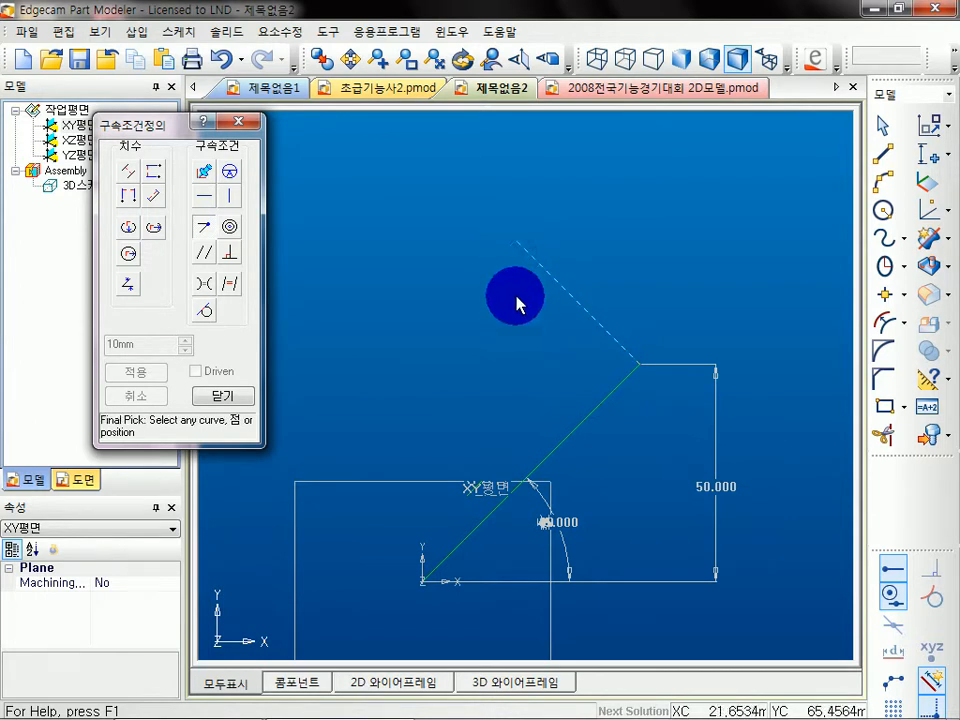
middle_drag(434, 466, 433, 371)
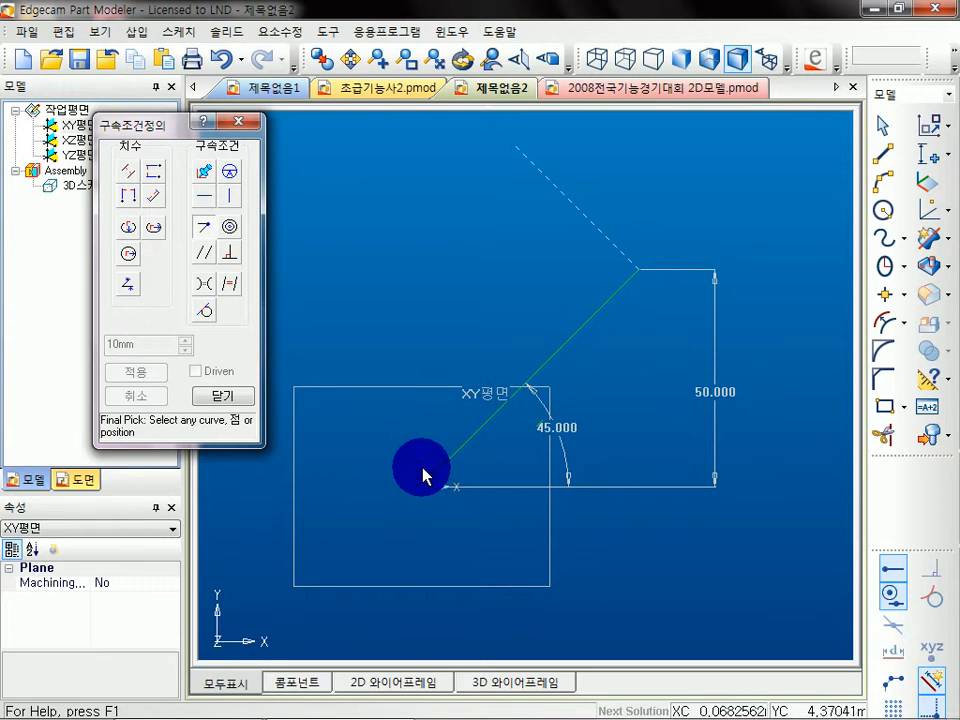
middle_drag(475, 290, 495, 380)
scroll(495, 378, down, 1)
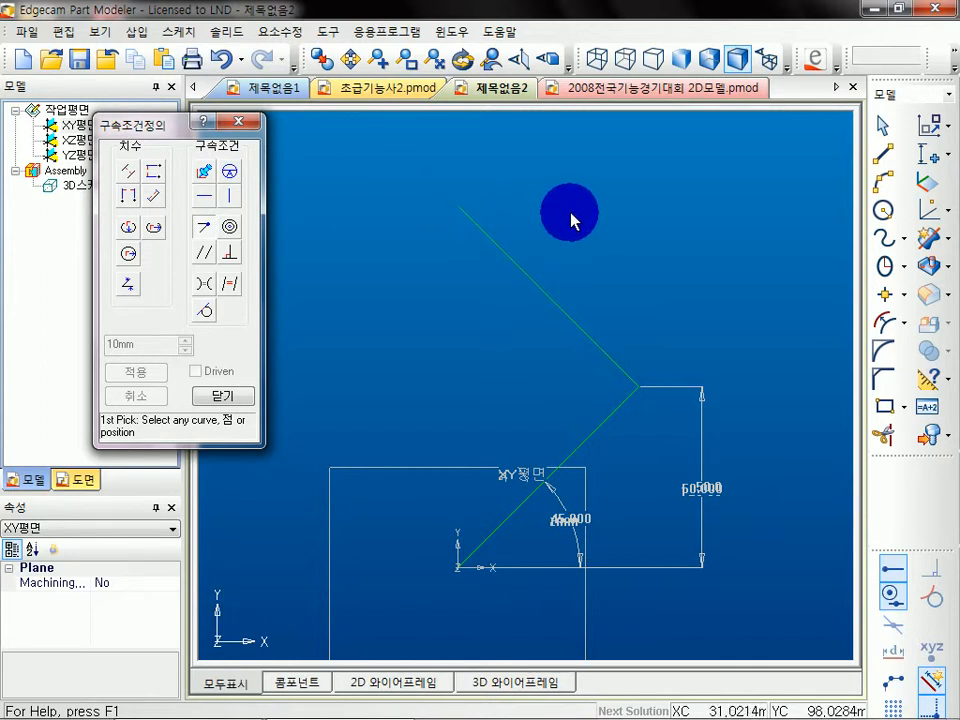
key(Escape)
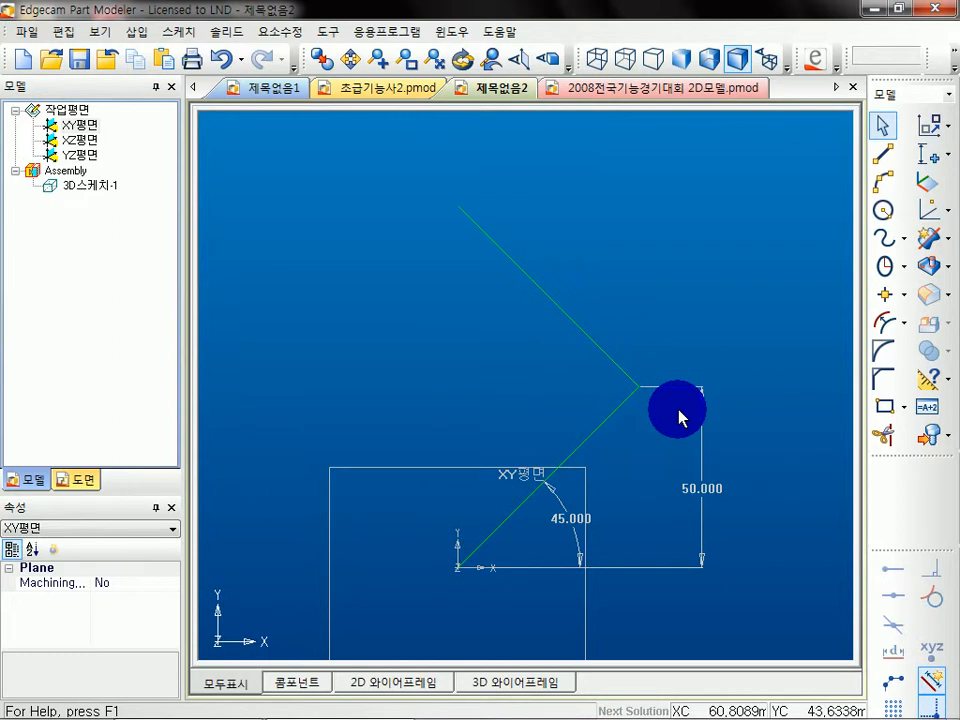
Draw a circle centred on the upper line's midpoint and passing through the corner shared by the two lines
click(636, 387)
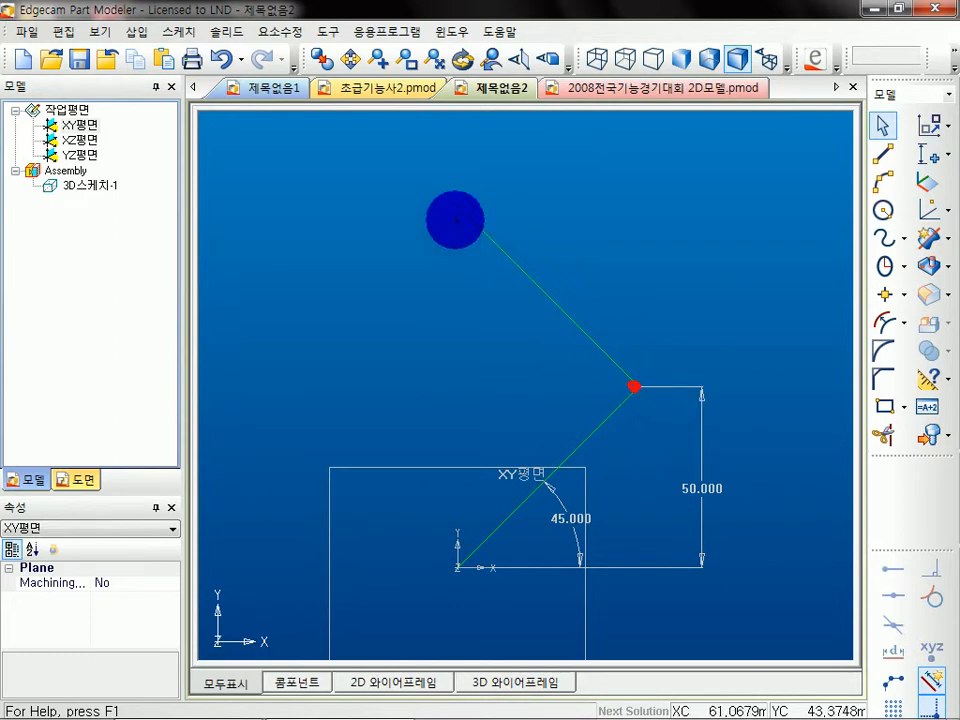
click(459, 208)
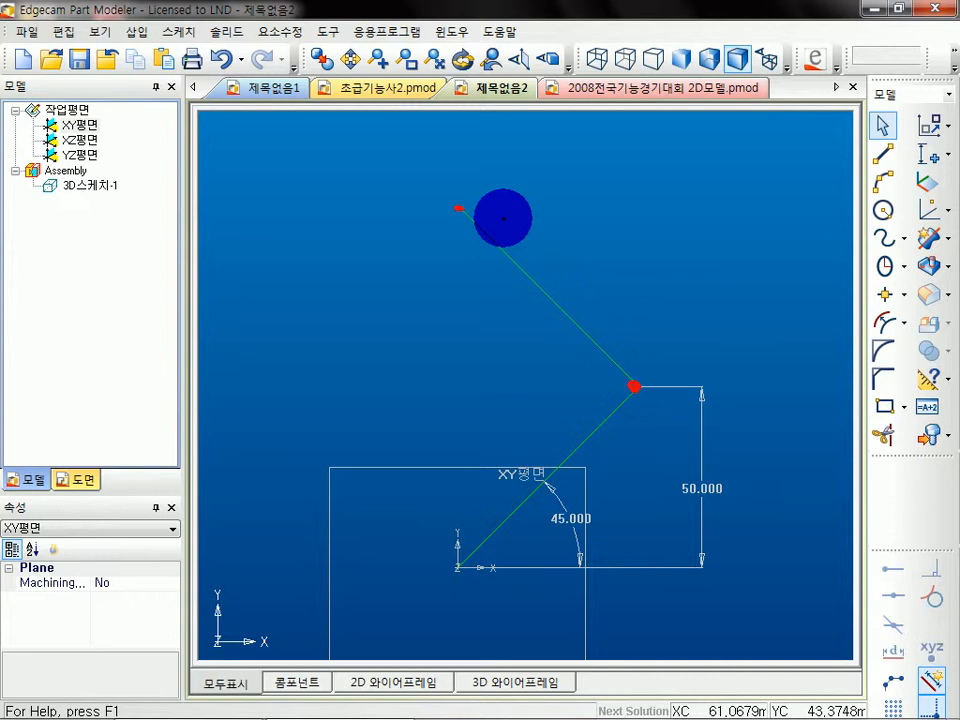
click(881, 209)
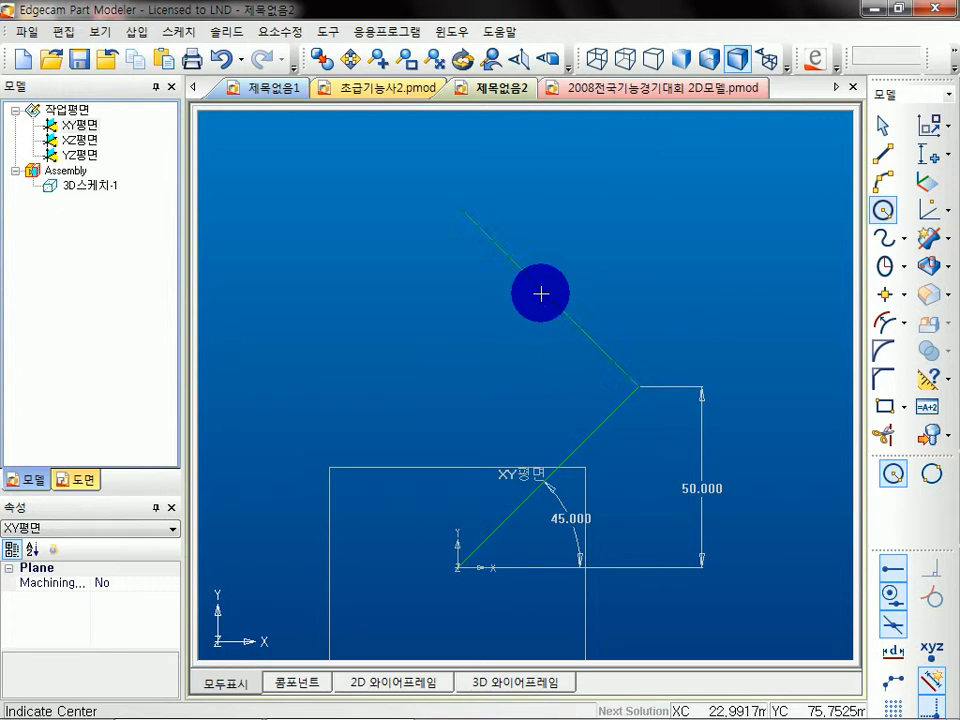
click(548, 295)
click(642, 385)
click(881, 126)
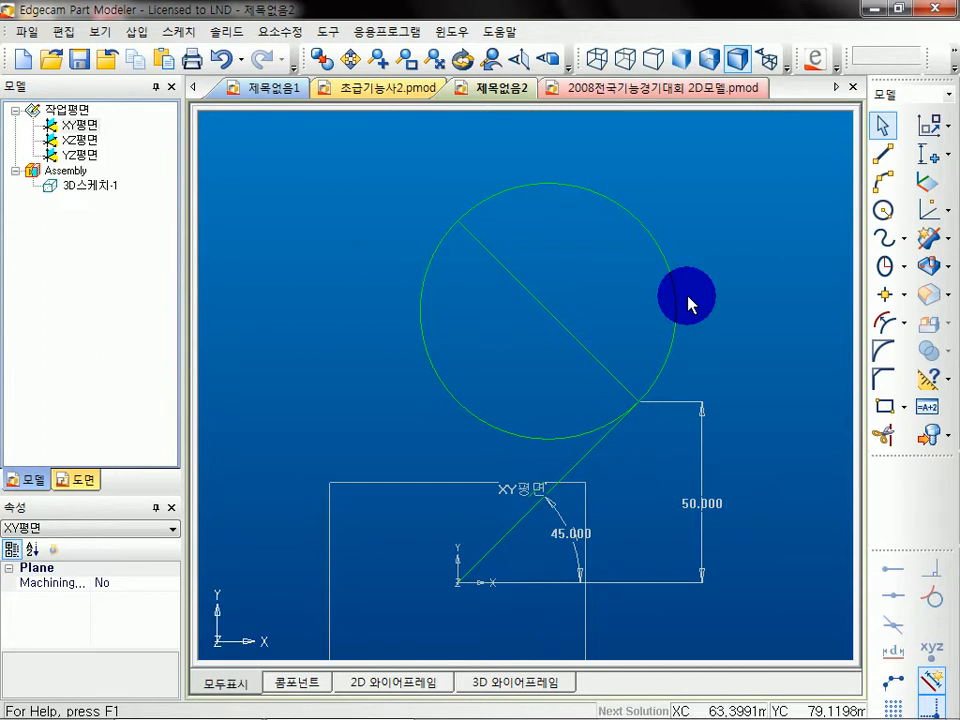
Trim away the circle's lower-left half and delete the upper line that spans its diameter
middle_drag(769, 352, 709, 321)
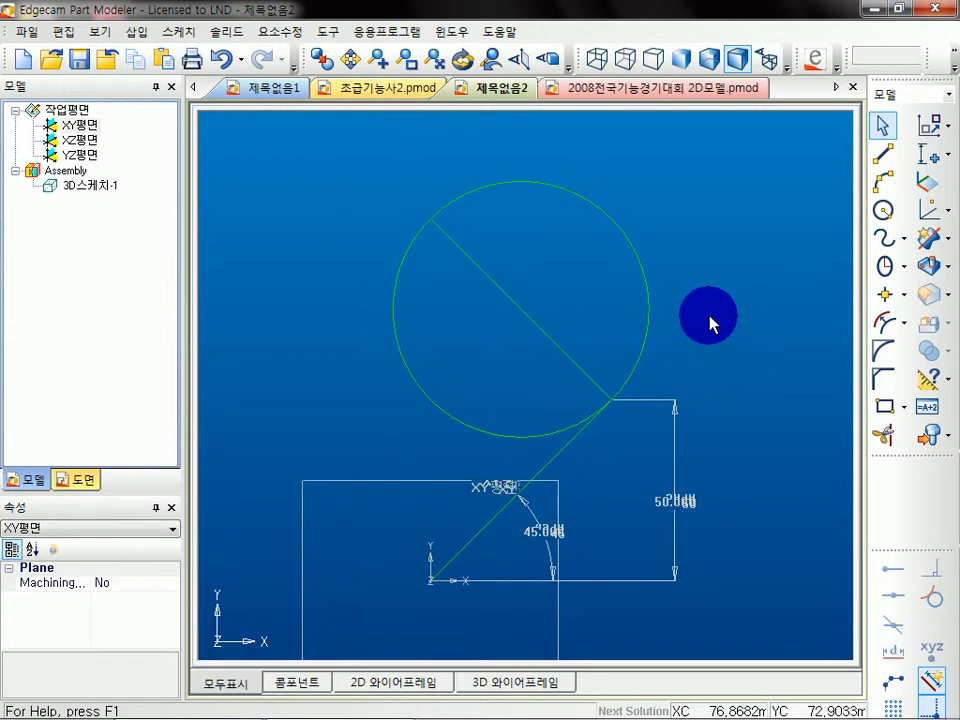
mouse_move(655, 266)
mouse_down()
mouse_move(600, 193)
mouse_move(640, 268)
mouse_up()
mouse_move(502, 492)
mouse_down()
mouse_move(529, 476)
mouse_move(506, 525)
mouse_up()
key(Escape)
click(883, 436)
click(628, 253)
click(883, 127)
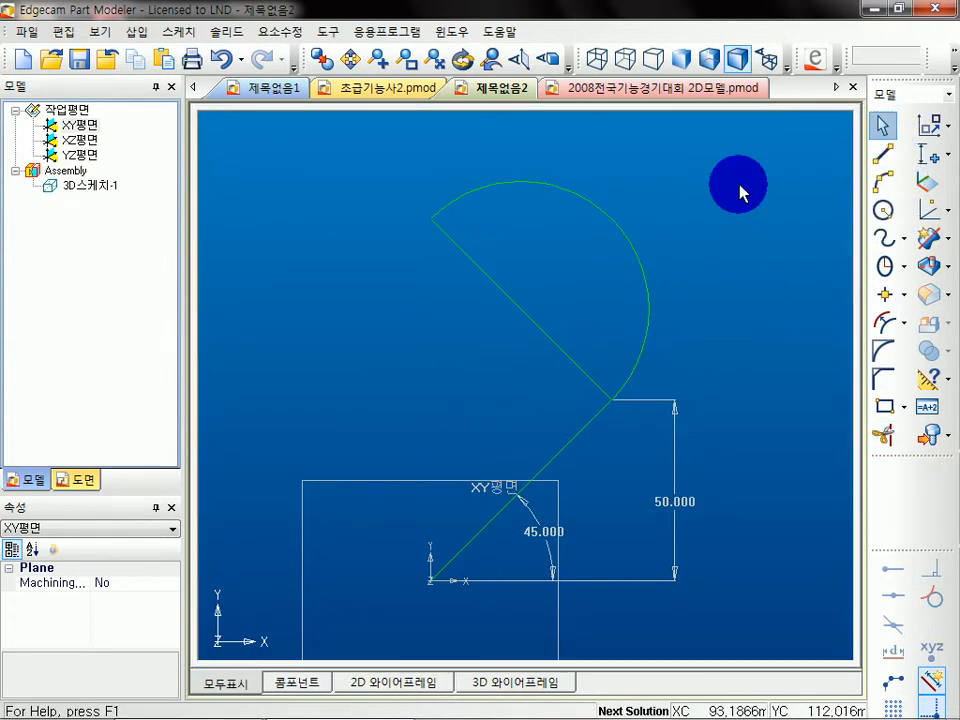
click(531, 318)
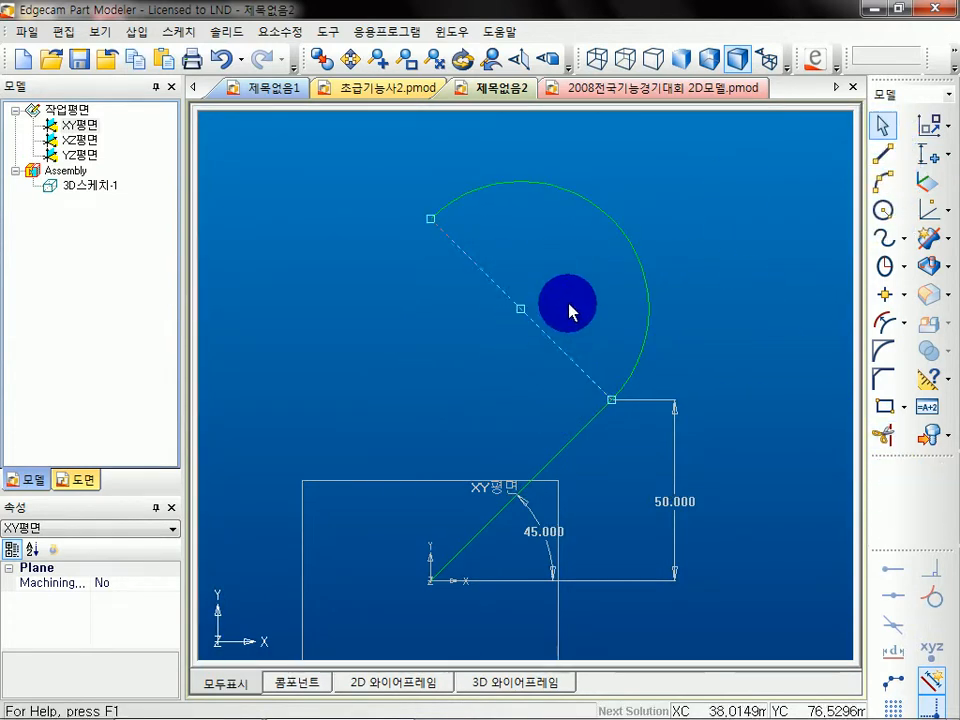
key(Delete)
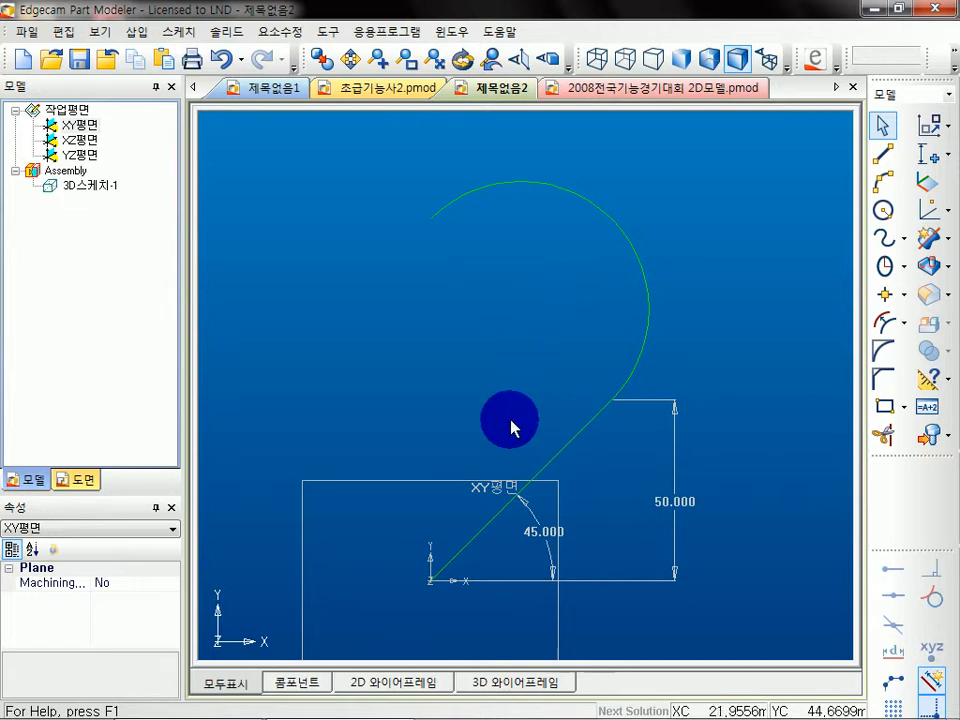
Start a mirror operation with the half-circle arc and the 45-degree line as the entities to transform
scroll(530, 428, down, 2)
middle_drag(553, 429, 540, 387)
scroll(540, 387, up, 1)
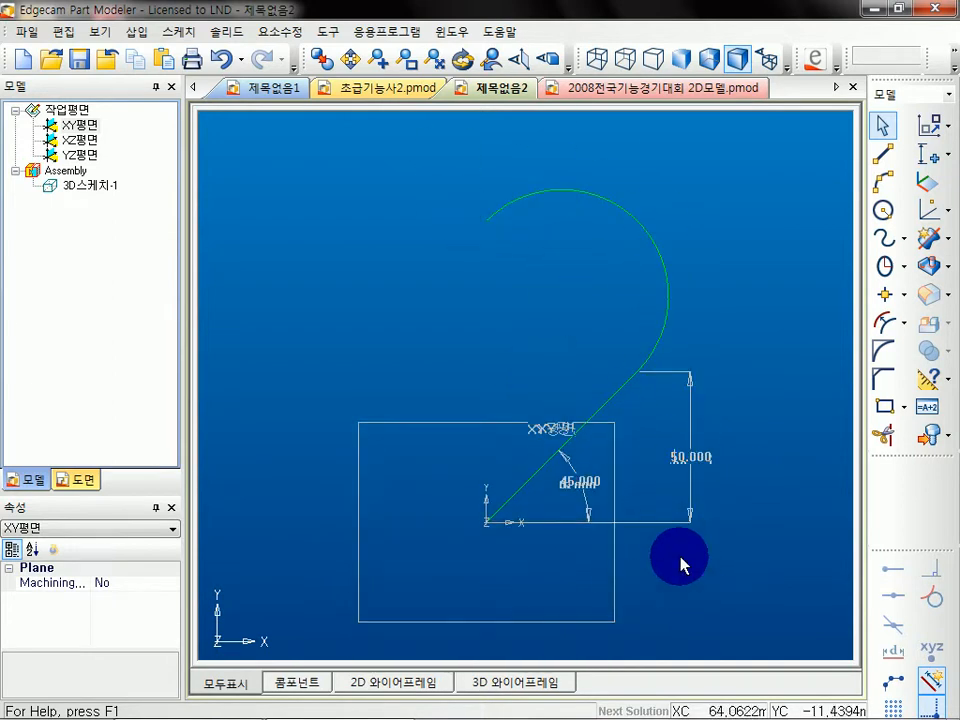
middle_drag(630, 520, 621, 532)
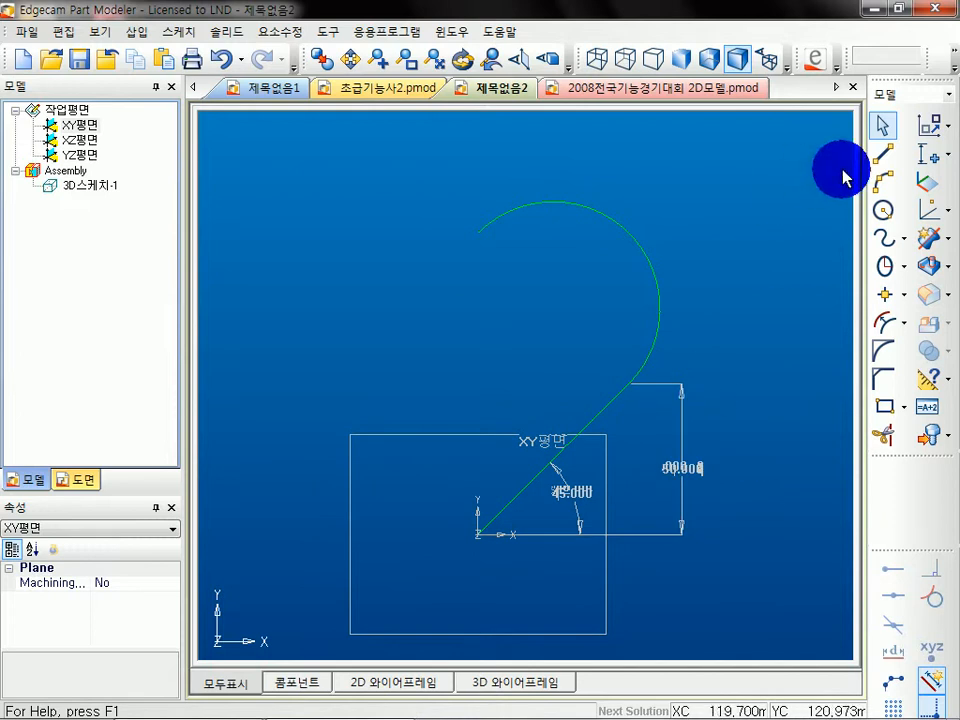
click(932, 128)
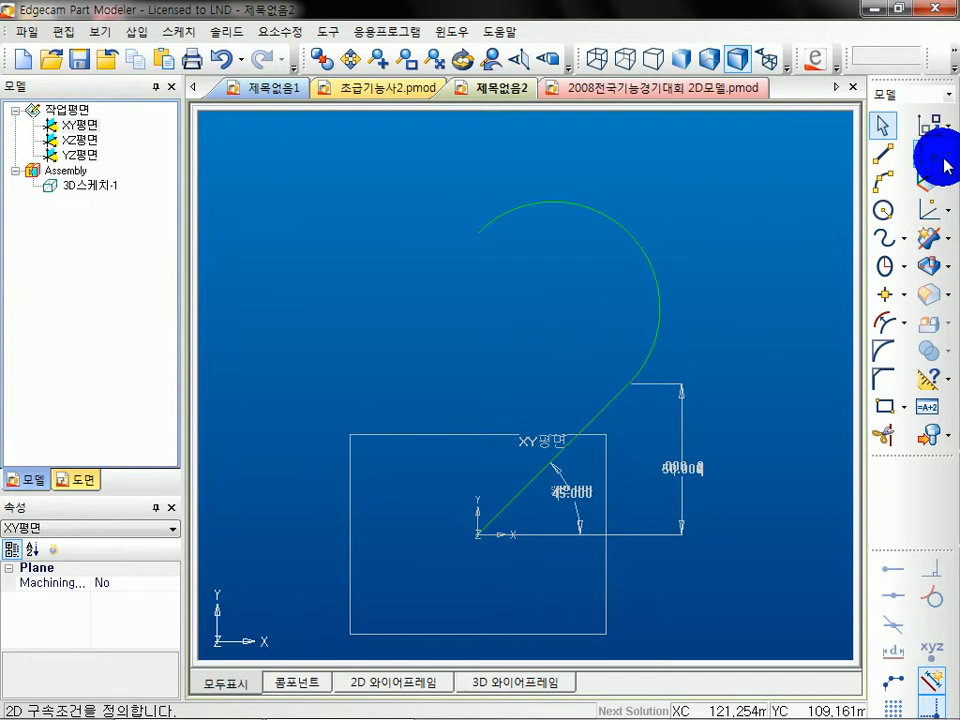
click(935, 212)
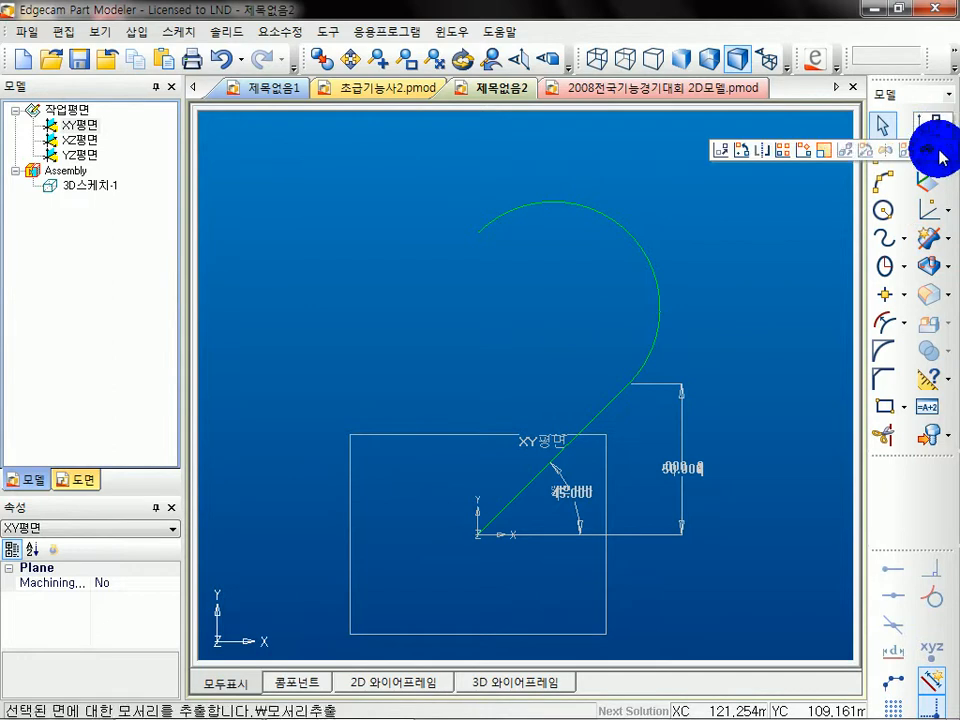
click(761, 151)
drag(613, 144, 736, 123)
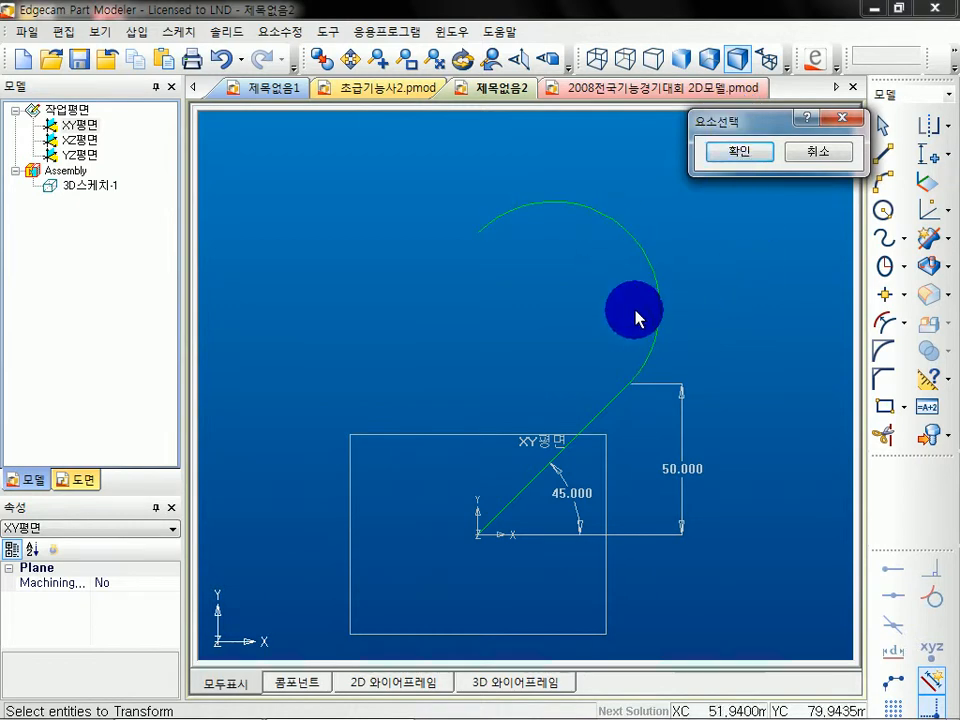
click(664, 328)
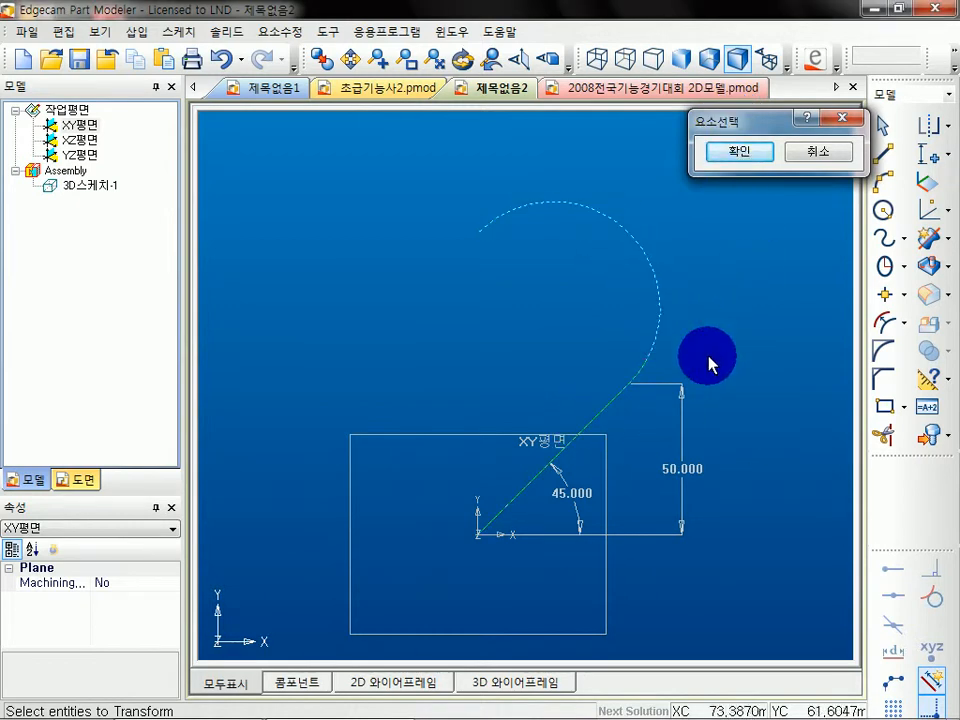
click(588, 426)
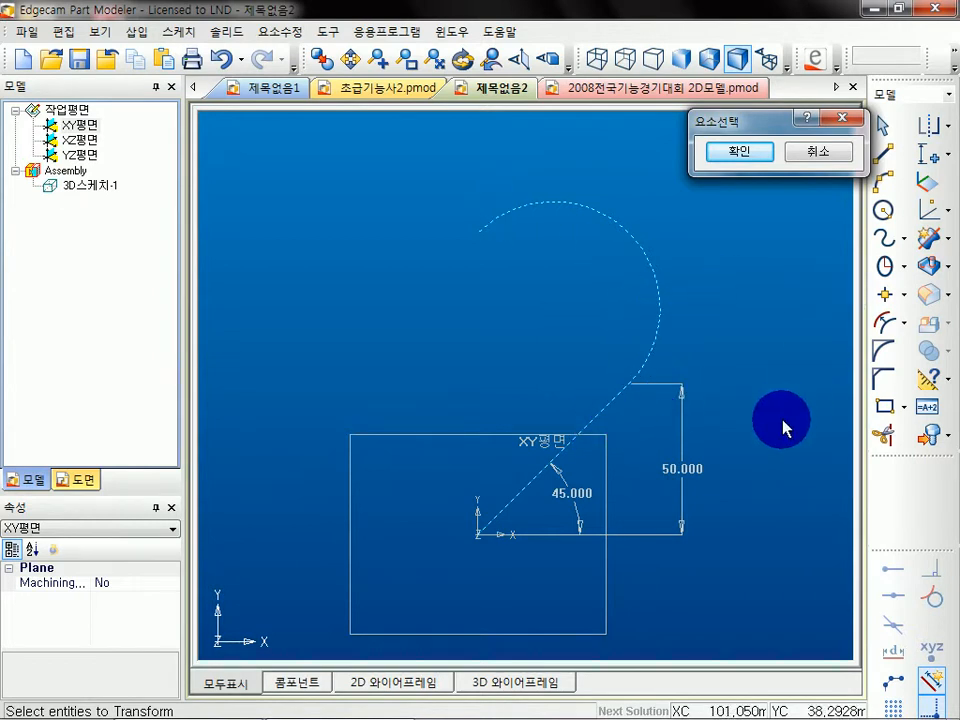
click(737, 150)
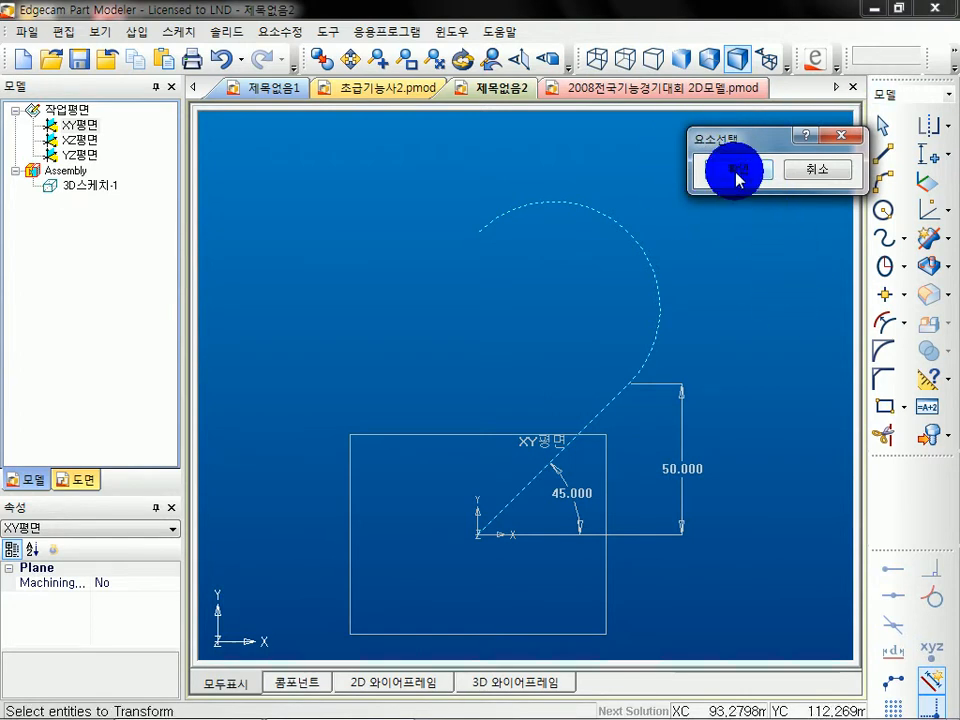
click(737, 176)
Mirror the arc and 45-degree line as a copy about the axis from the arc's upper endpoint to the origin
mouse_move(792, 148)
mouse_down()
mouse_move(195, 133)
mouse_move(195, 116)
mouse_move(197, 163)
mouse_move(189, 154)
mouse_up()
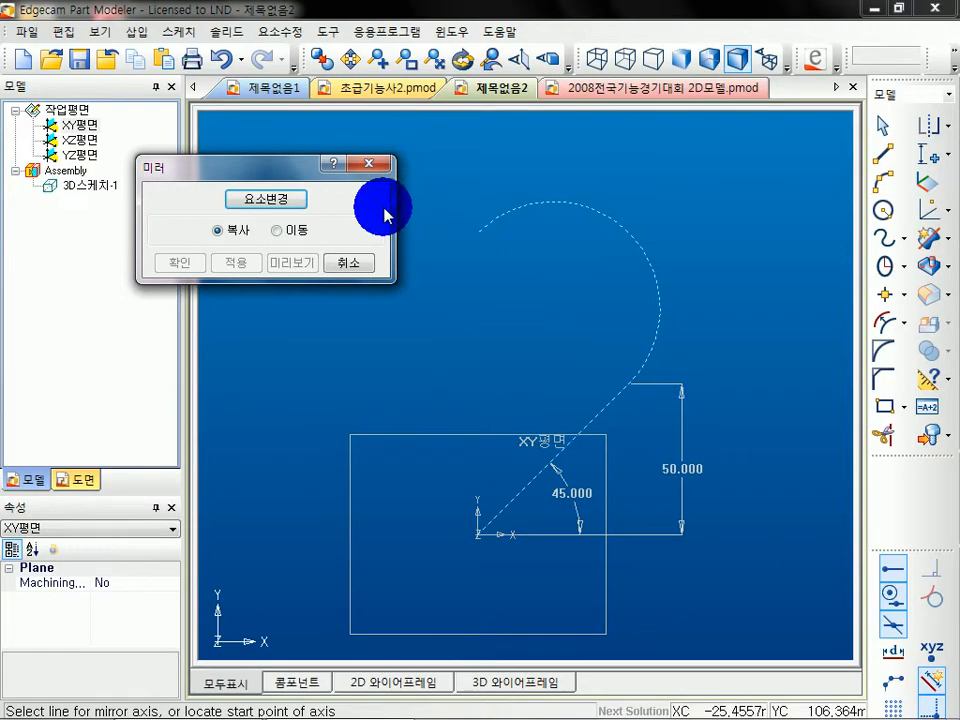
drag(285, 167, 310, 162)
click(479, 234)
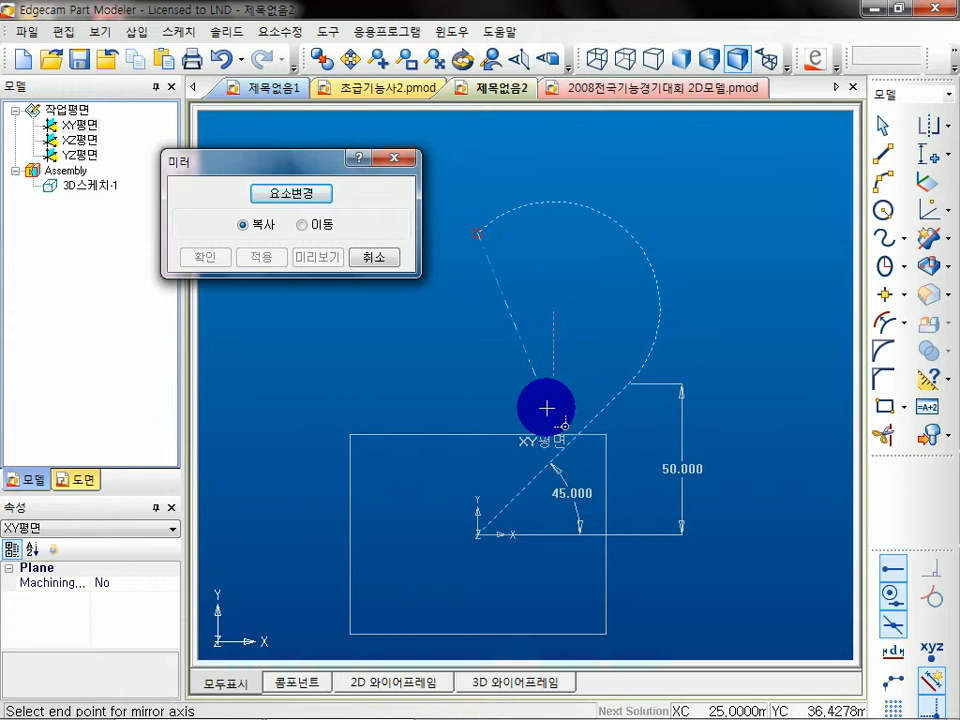
click(478, 534)
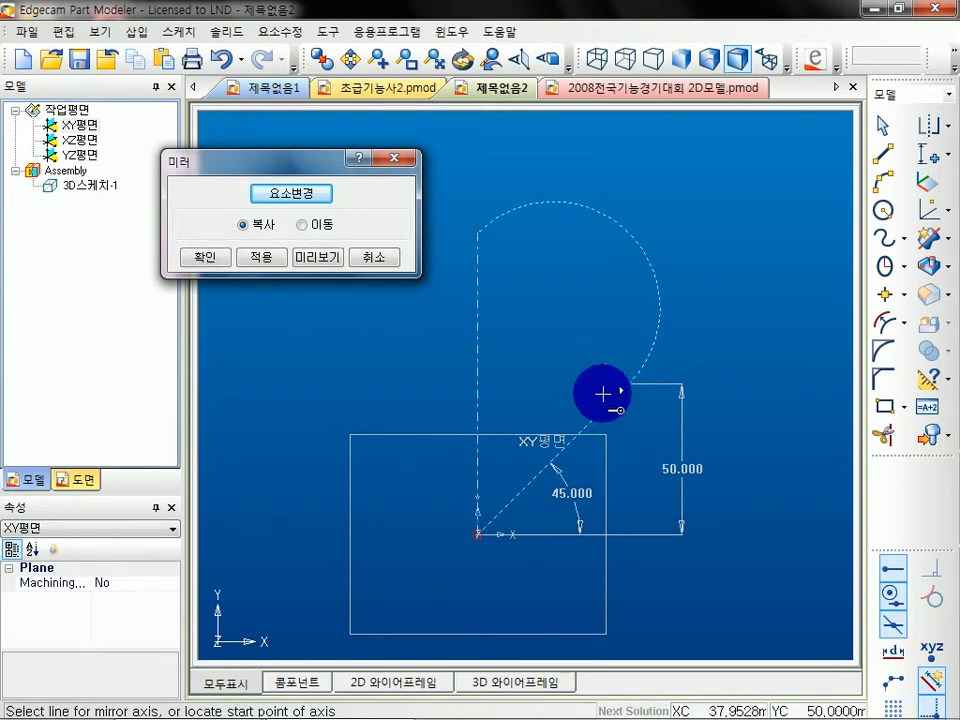
click(267, 262)
middle_drag(526, 302, 580, 302)
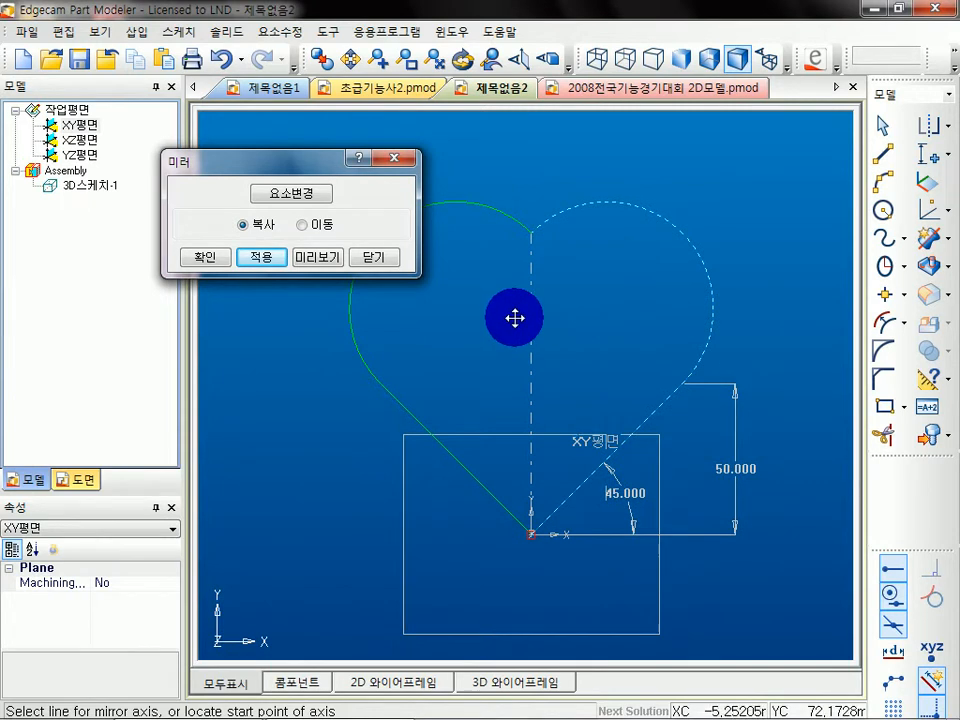
click(203, 260)
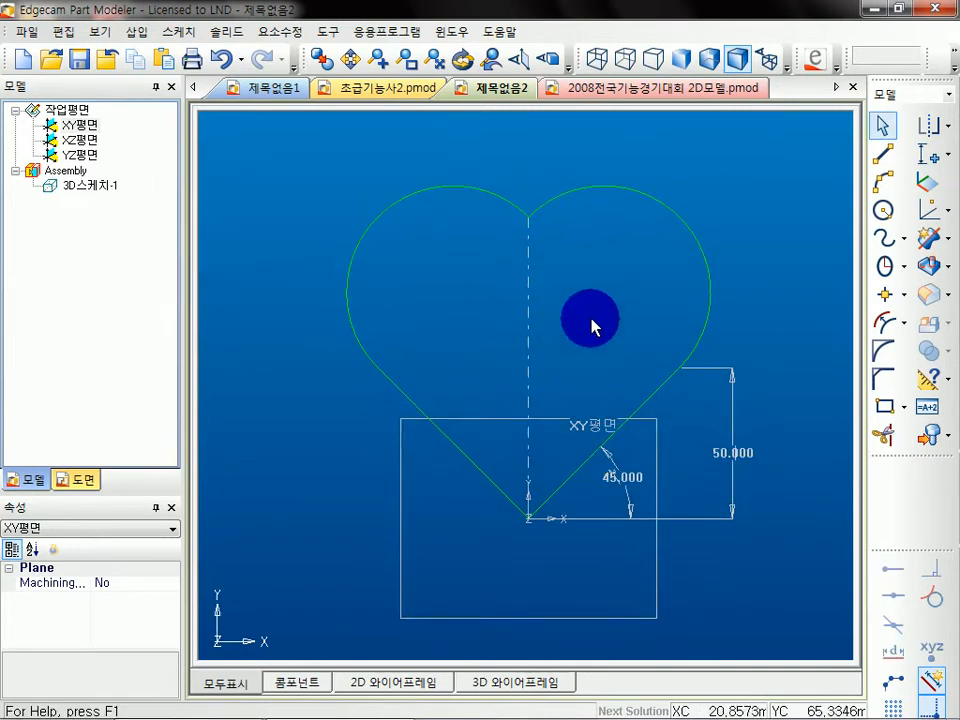
Reactivate the XY plane and delete the centreline running down the middle of the heart
click(65, 171)
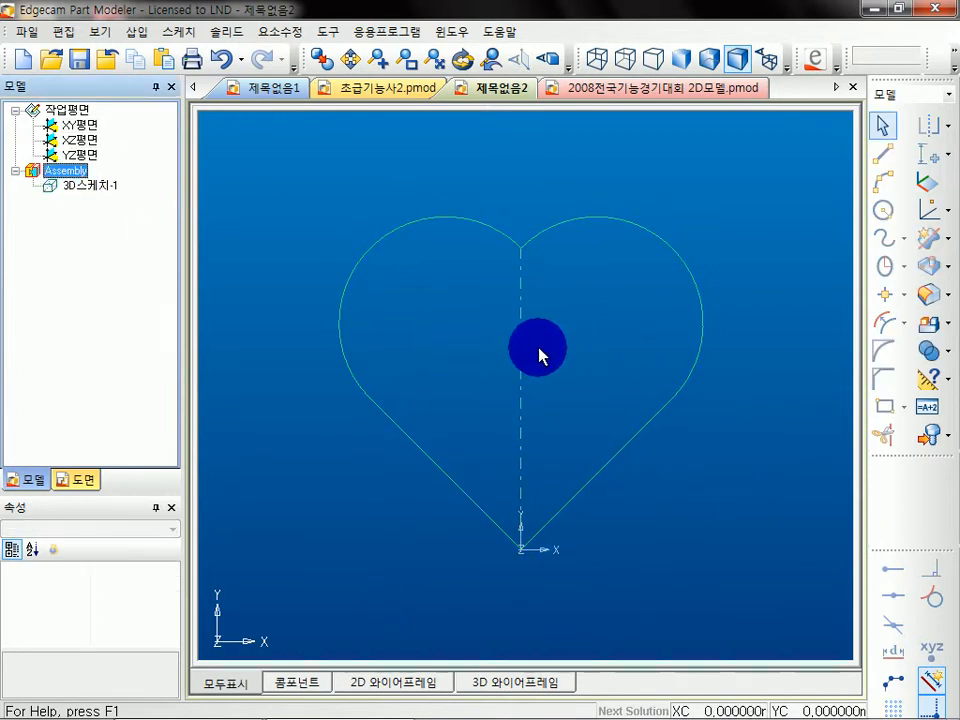
click(78, 125)
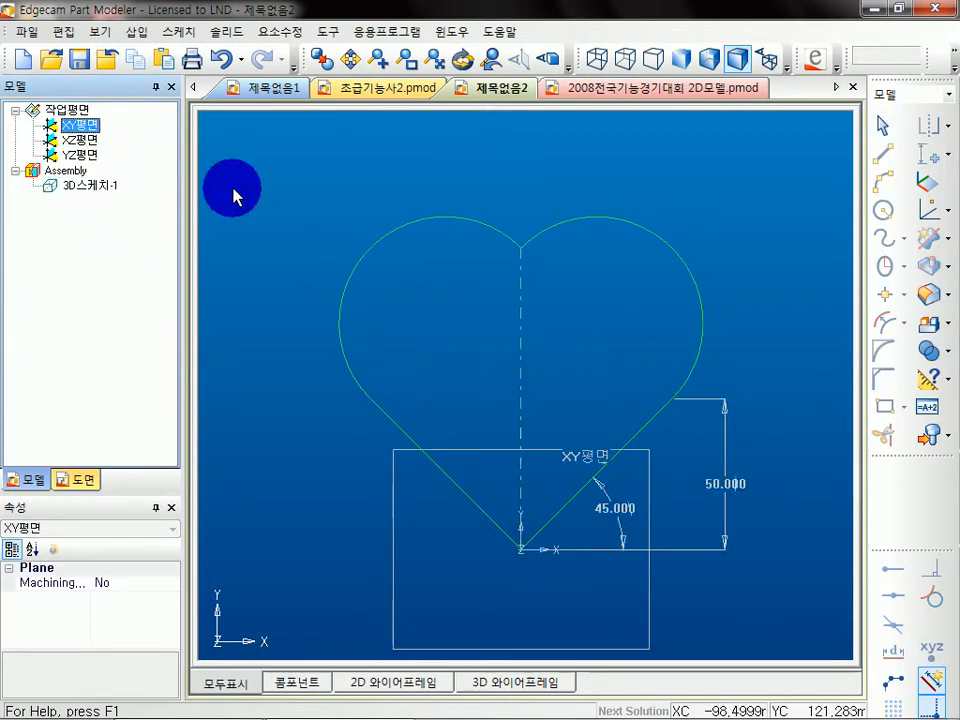
click(521, 343)
key(Delete)
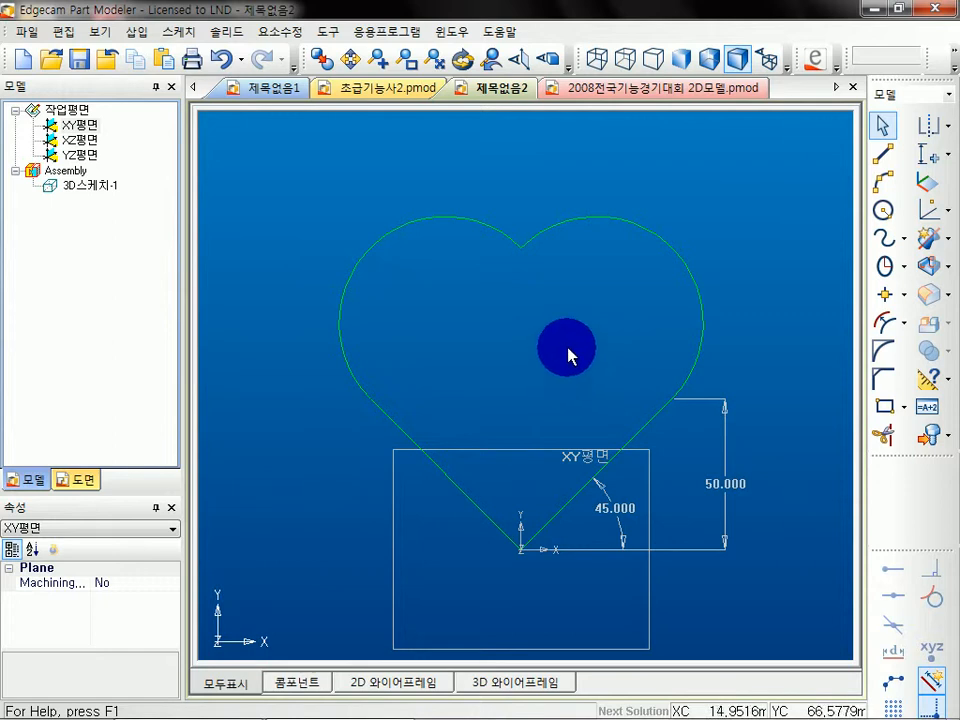
middle_drag(576, 320, 531, 302)
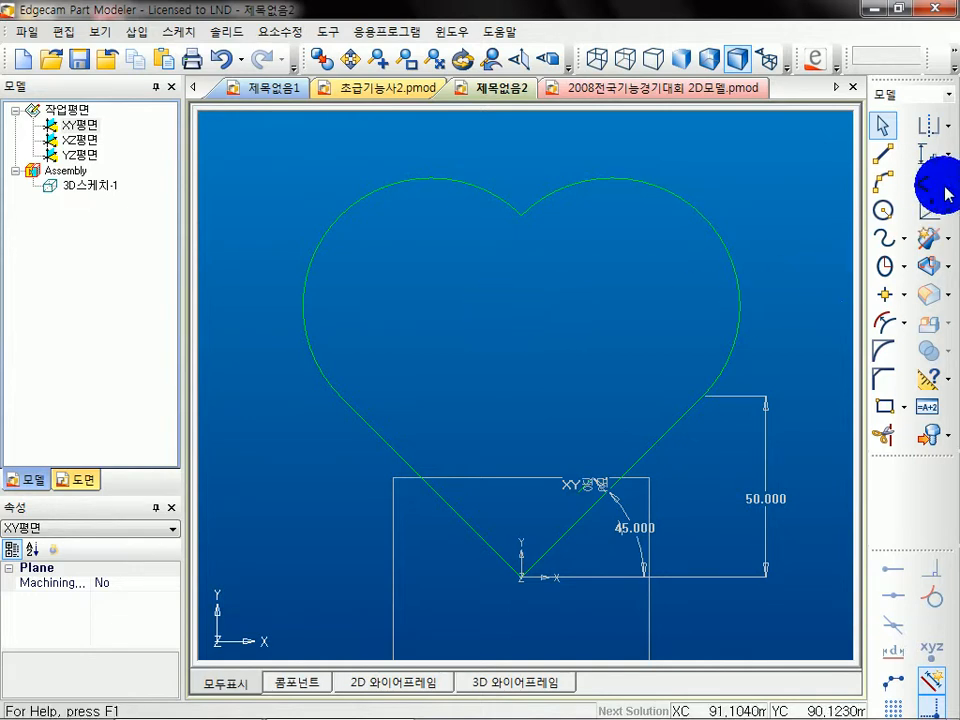
Open the constraint definition options and examine the available dimension types, including vertical, horizontal, radius and angle
click(928, 156)
drag(122, 127, 160, 140)
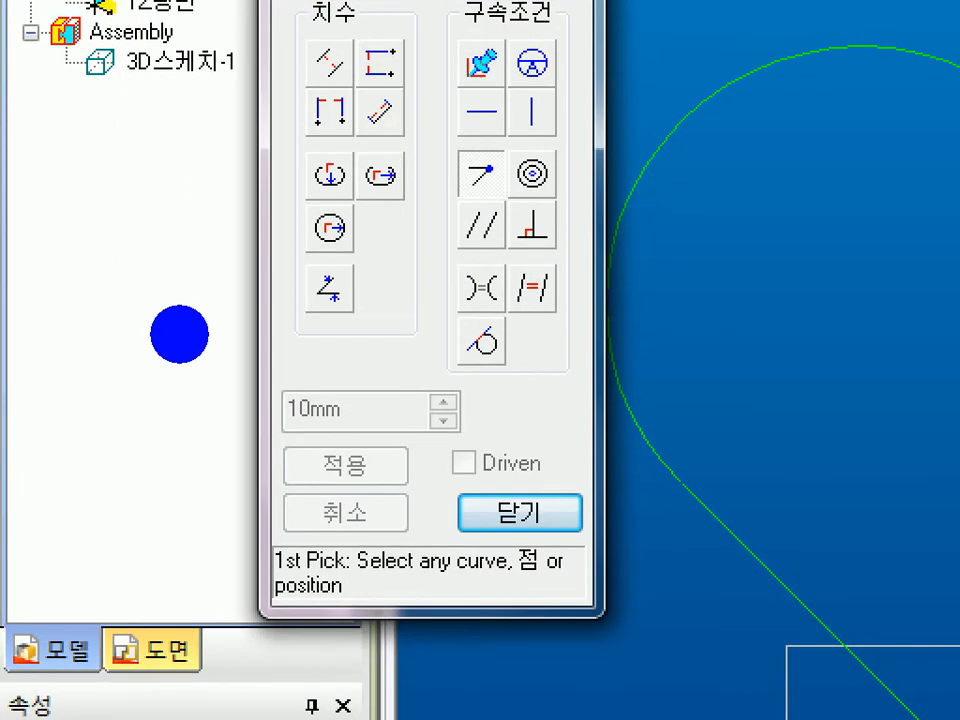
drag(257, 71, 407, 56)
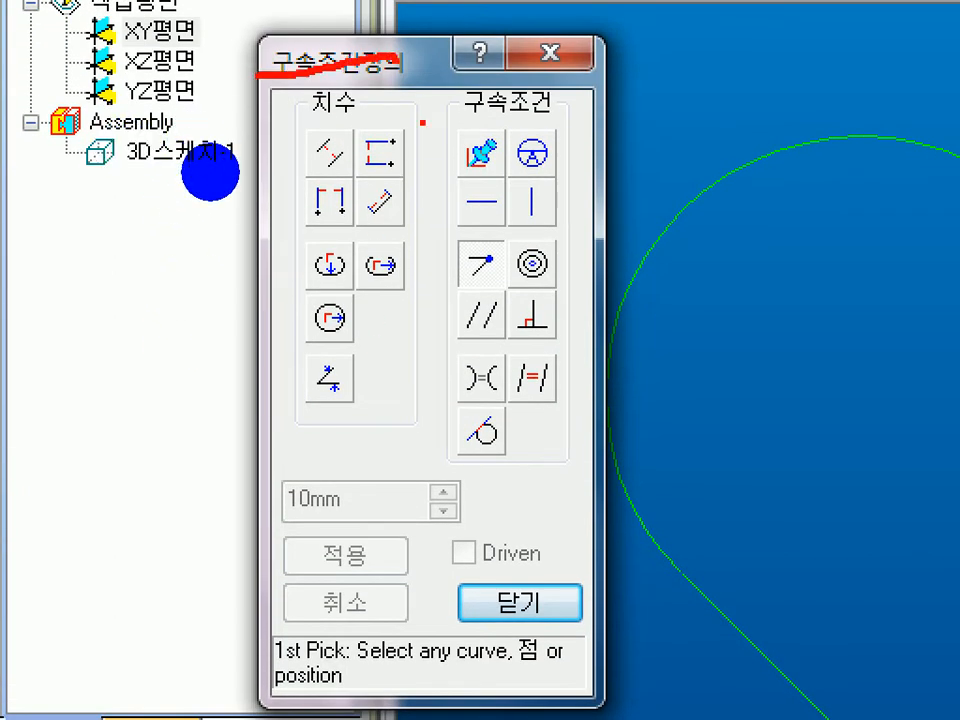
drag(362, 168, 413, 170)
drag(307, 223, 345, 226)
mouse_move(345, 296)
mouse_down()
mouse_move(368, 335)
mouse_move(352, 296)
mouse_up()
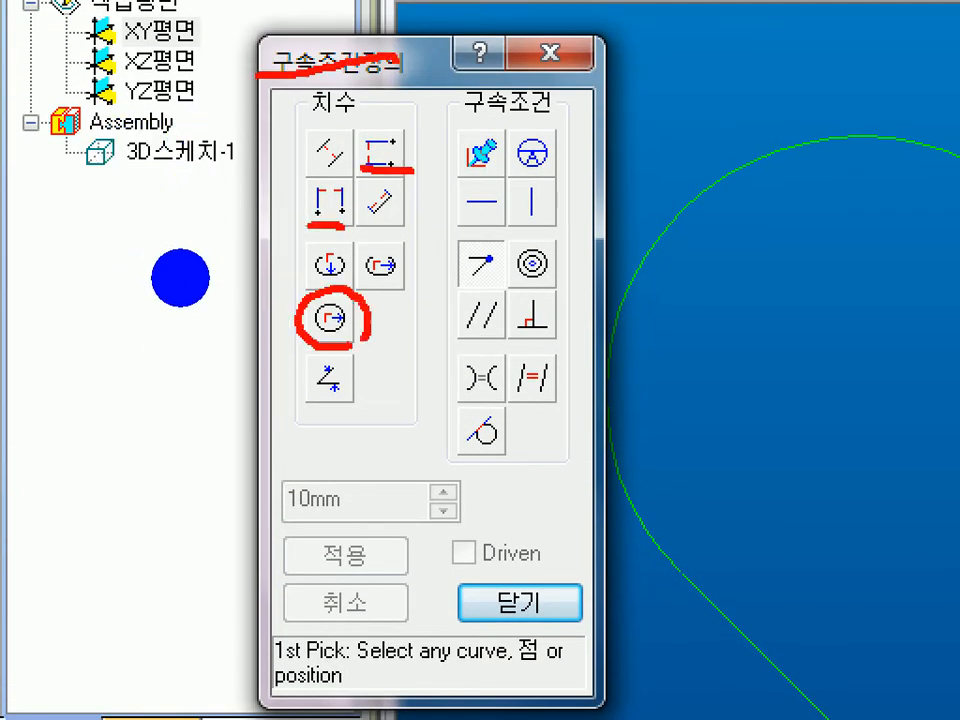
mouse_move(332, 360)
mouse_down()
mouse_move(300, 396)
mouse_move(380, 372)
mouse_move(345, 355)
mouse_up()
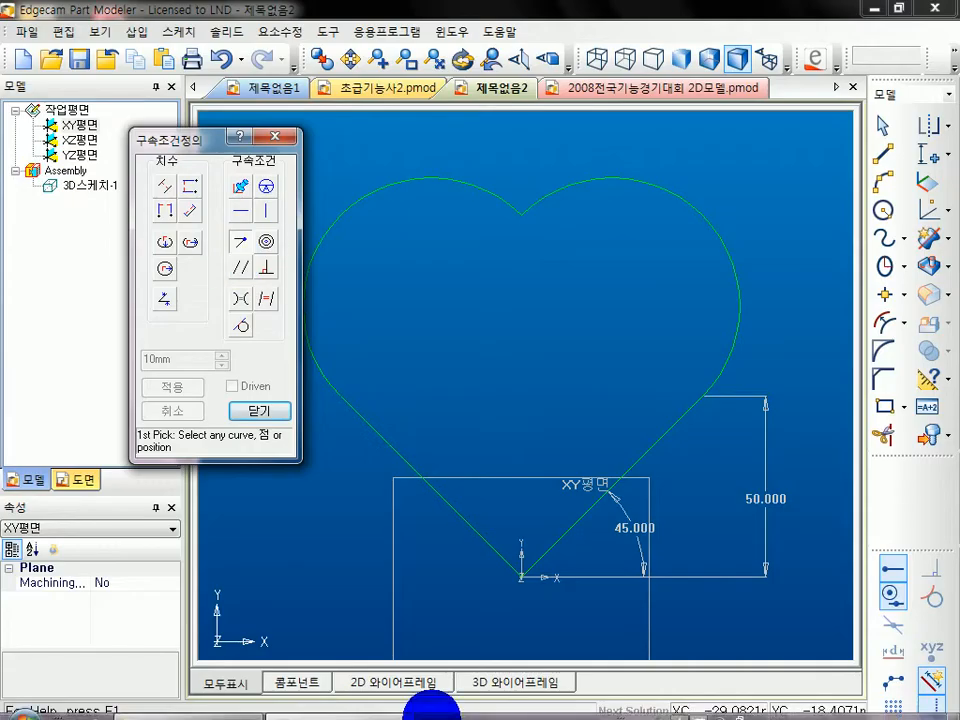
drag(202, 142, 190, 112)
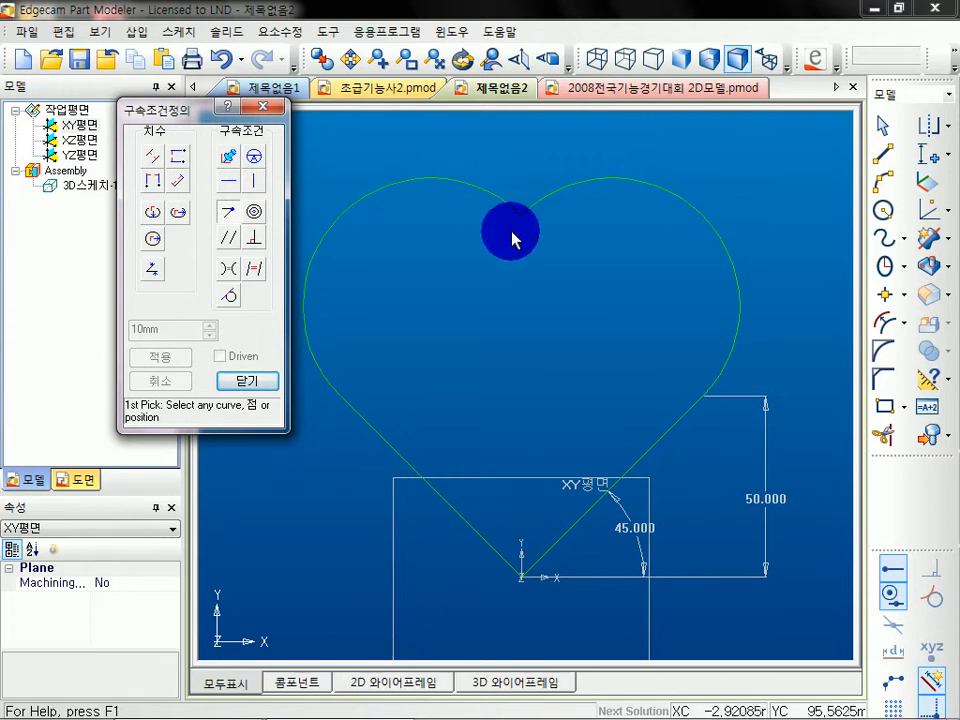
middle_drag(513, 233, 513, 241)
scroll(513, 241, down, 3)
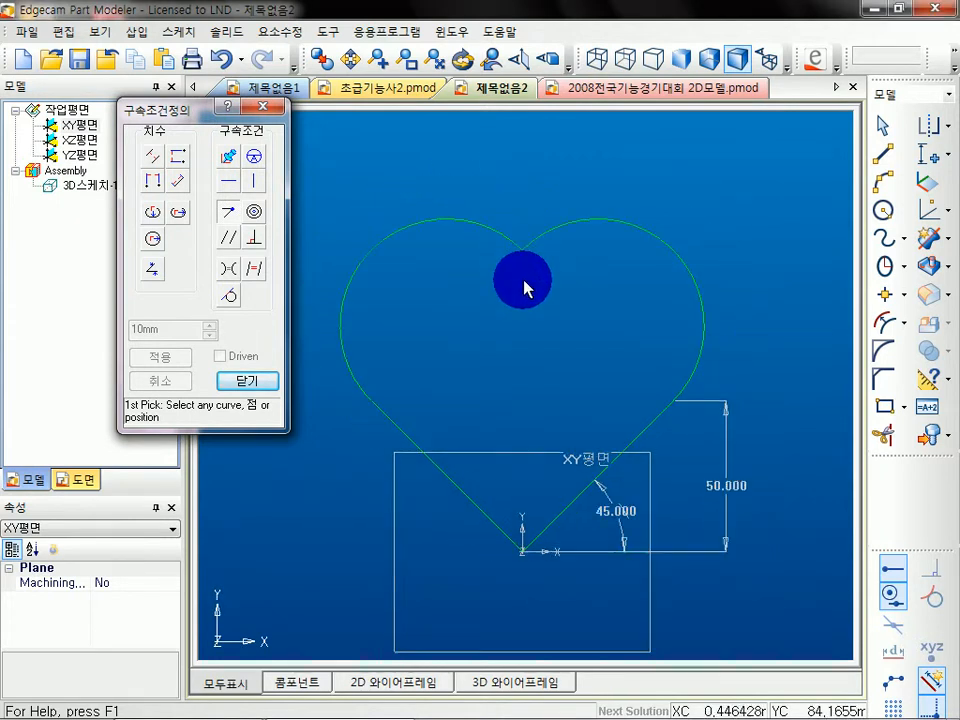
scroll(527, 272, up, 1)
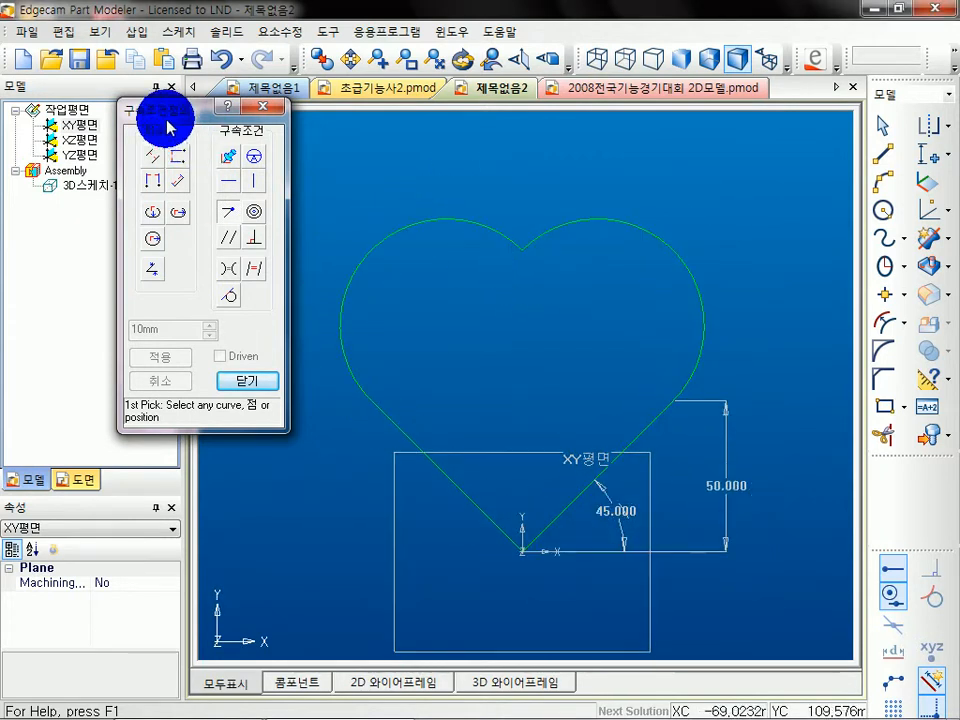
drag(163, 110, 157, 110)
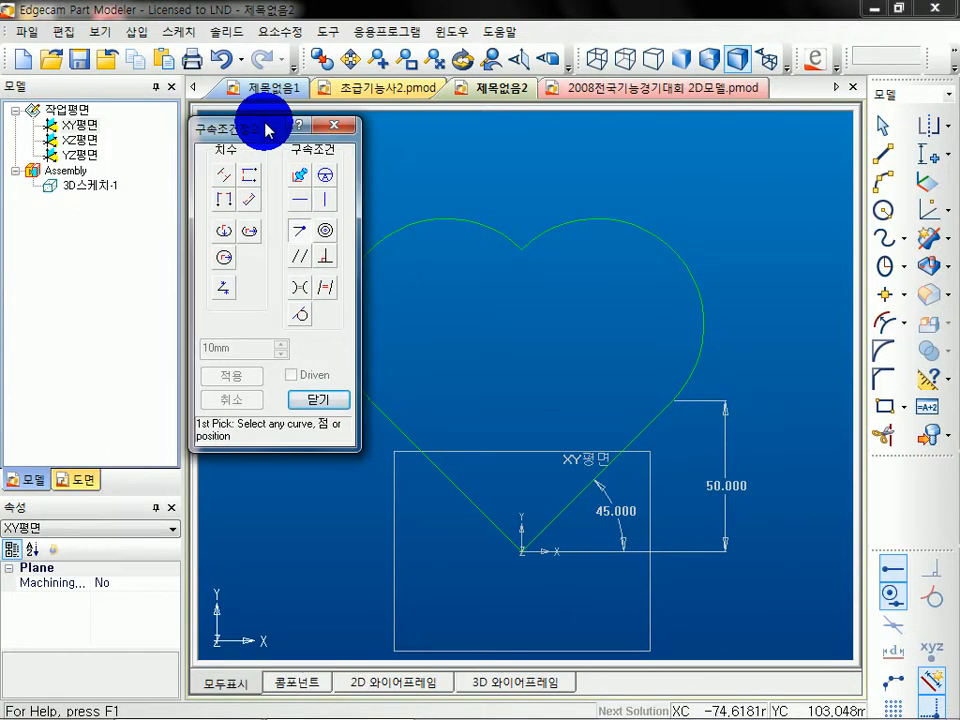
drag(267, 128, 165, 123)
scroll(467, 313, down, 2)
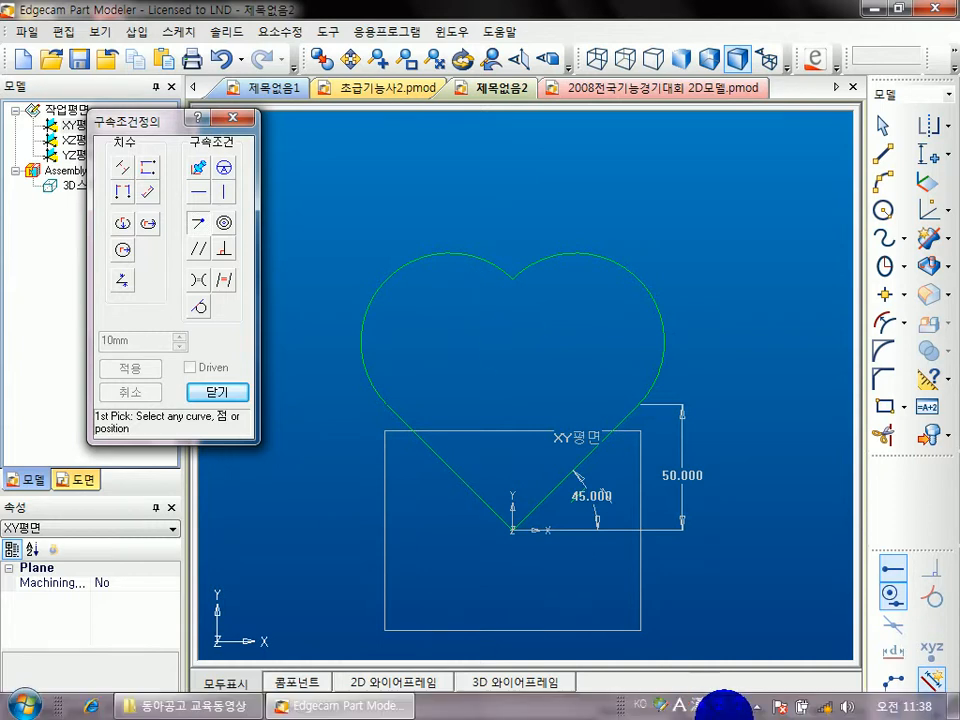
middle_drag(432, 352, 475, 313)
mouse_move(143, 118)
mouse_down()
mouse_move(143, 139)
mouse_move(178, 122)
mouse_move(134, 134)
mouse_up()
scroll(615, 382, down, 1)
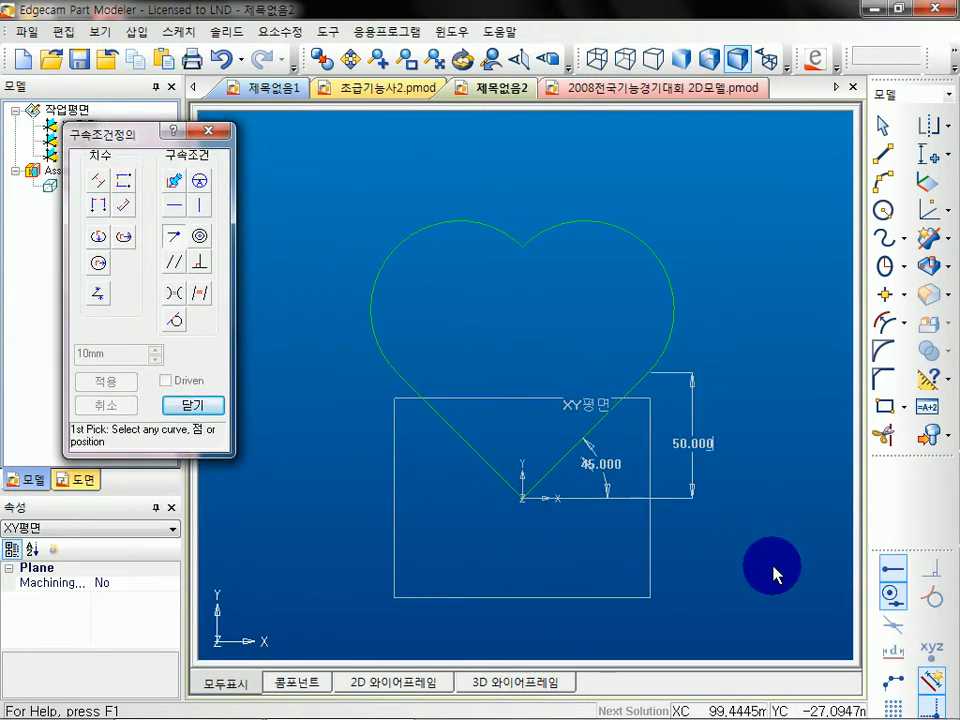
Finish defining constraints and delete the entire heart profile with its dimensions
click(193, 405)
scroll(445, 342, up, 1)
scroll(454, 337, down, 1)
drag(789, 553, 311, 189)
key(Delete)
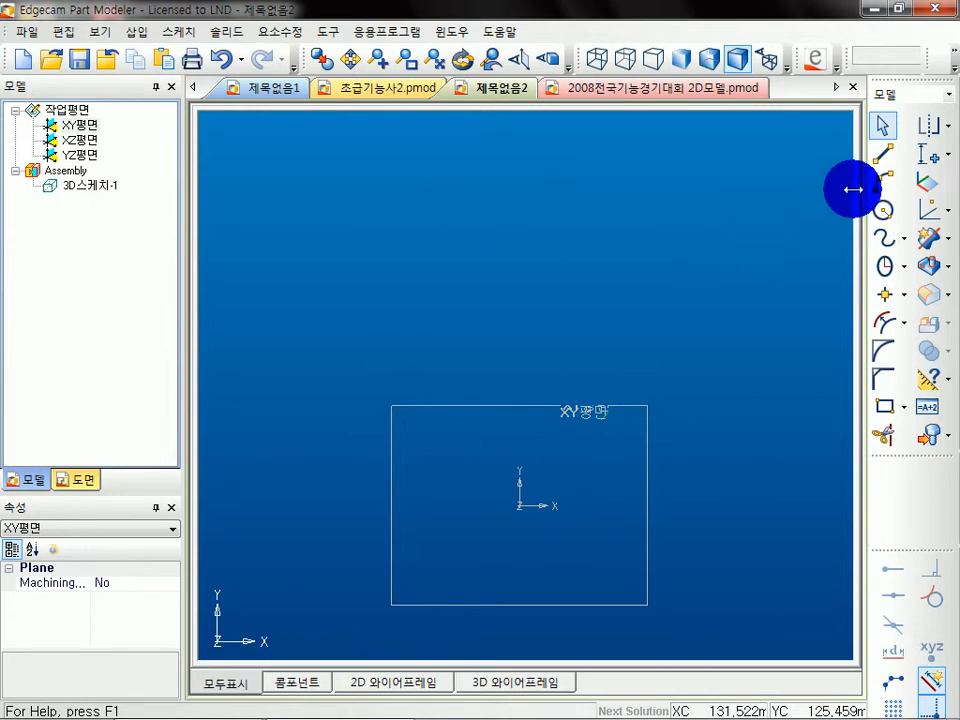
Draw two separate slanted lines above the XY plane's frame, leaning toward each other at their lower ends
key(l)
click(311, 226)
click(427, 376)
click(629, 211)
click(573, 397)
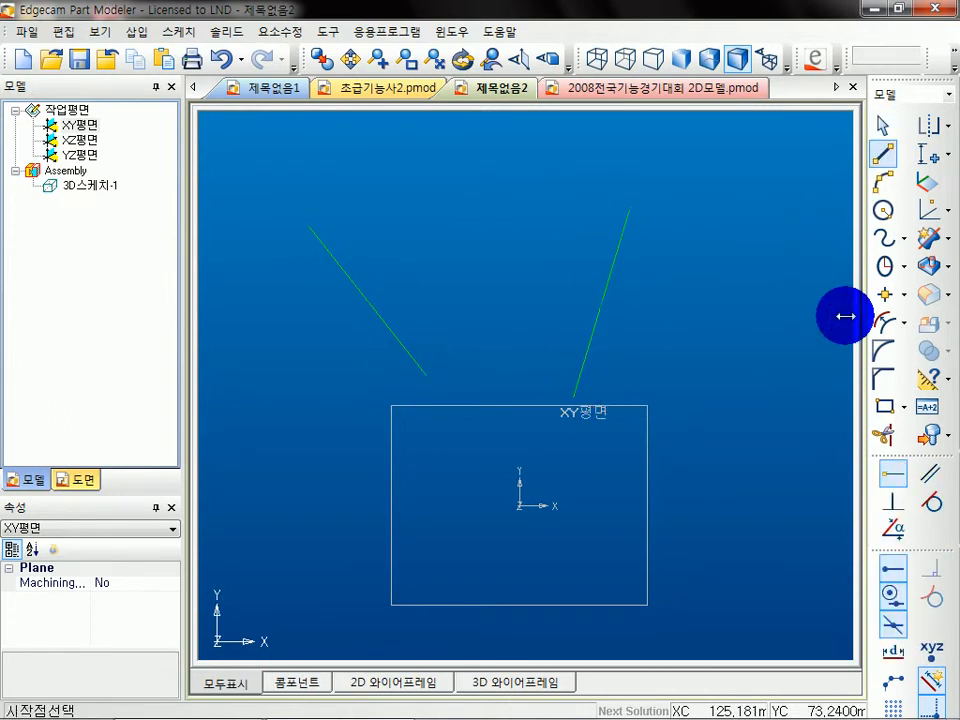
Draw a large circle beside the right line and a smaller circle between the two lines
click(883, 209)
click(739, 335)
click(759, 239)
click(459, 226)
click(500, 177)
click(883, 125)
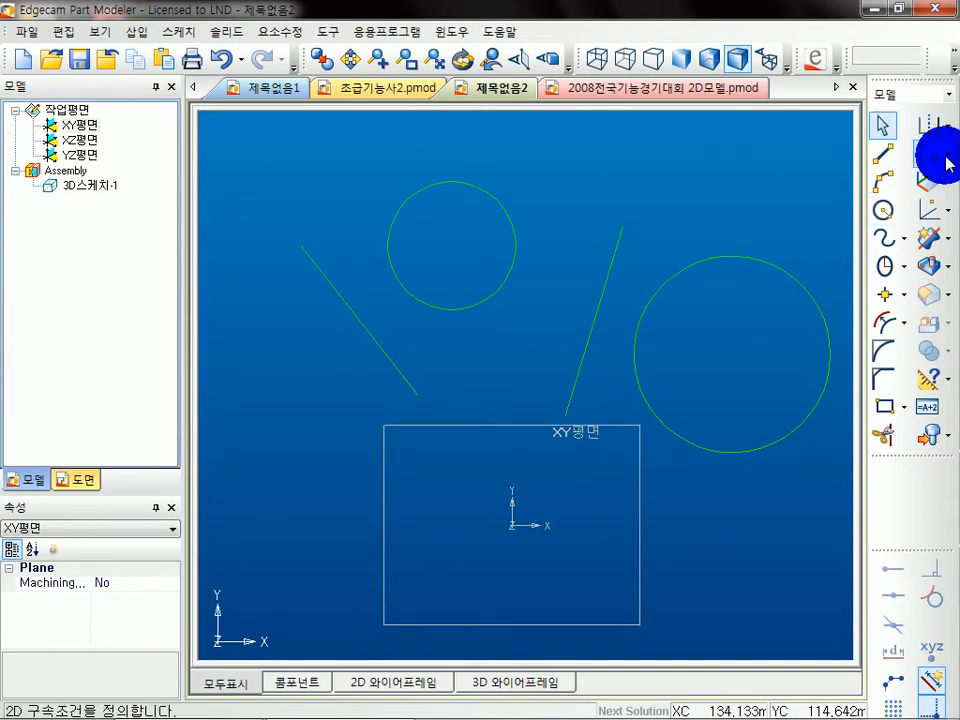
Apply a tangent constraint between the smaller circle and the left line
click(946, 155)
drag(146, 130, 203, 180)
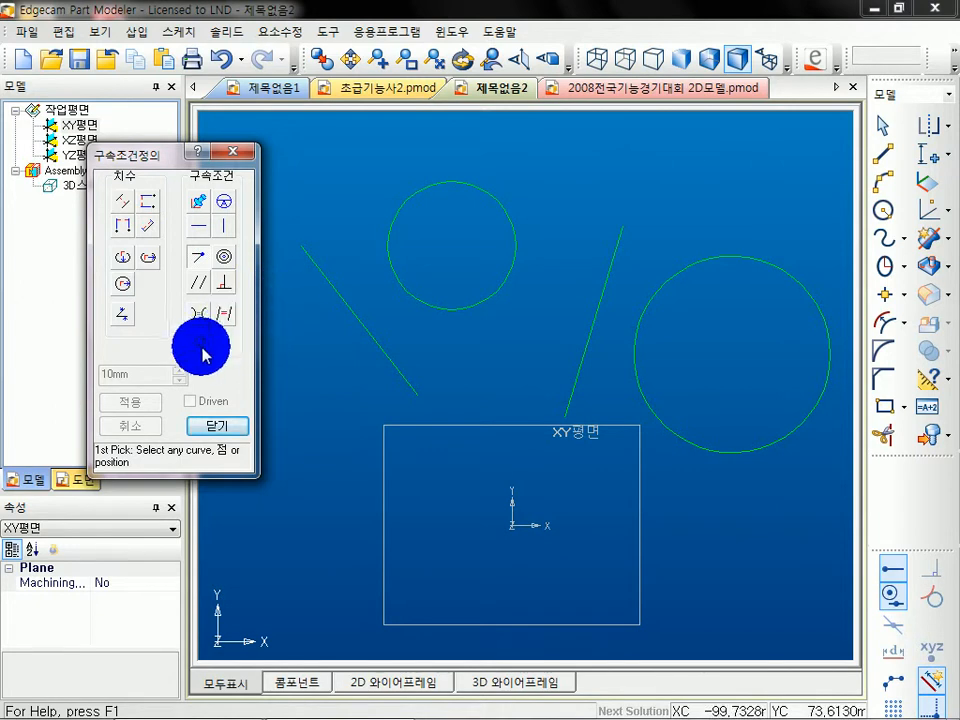
click(200, 343)
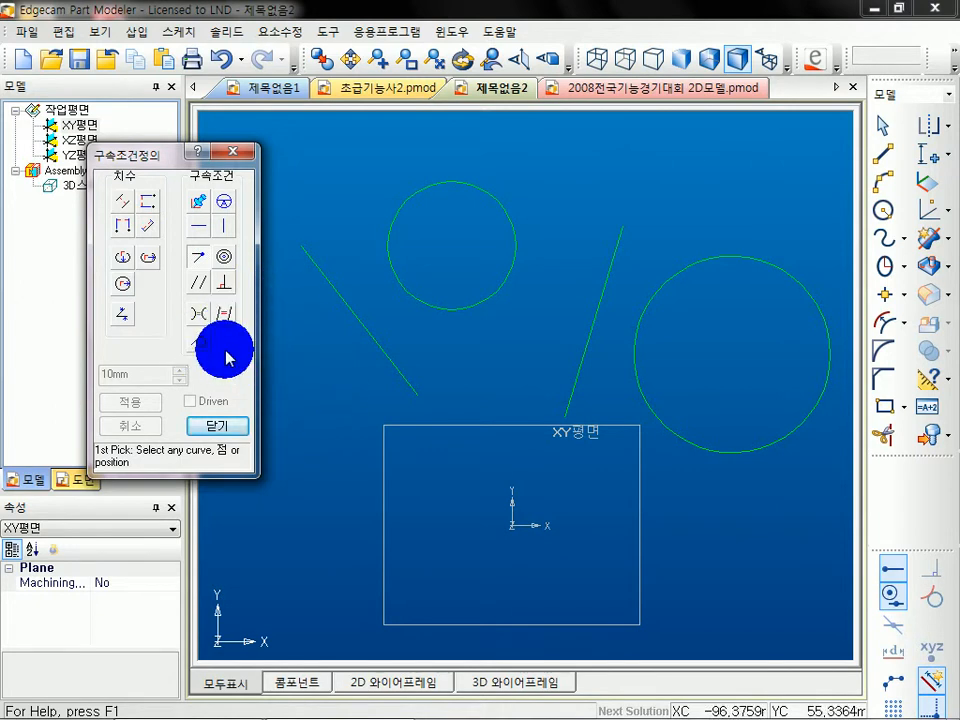
click(404, 290)
click(349, 309)
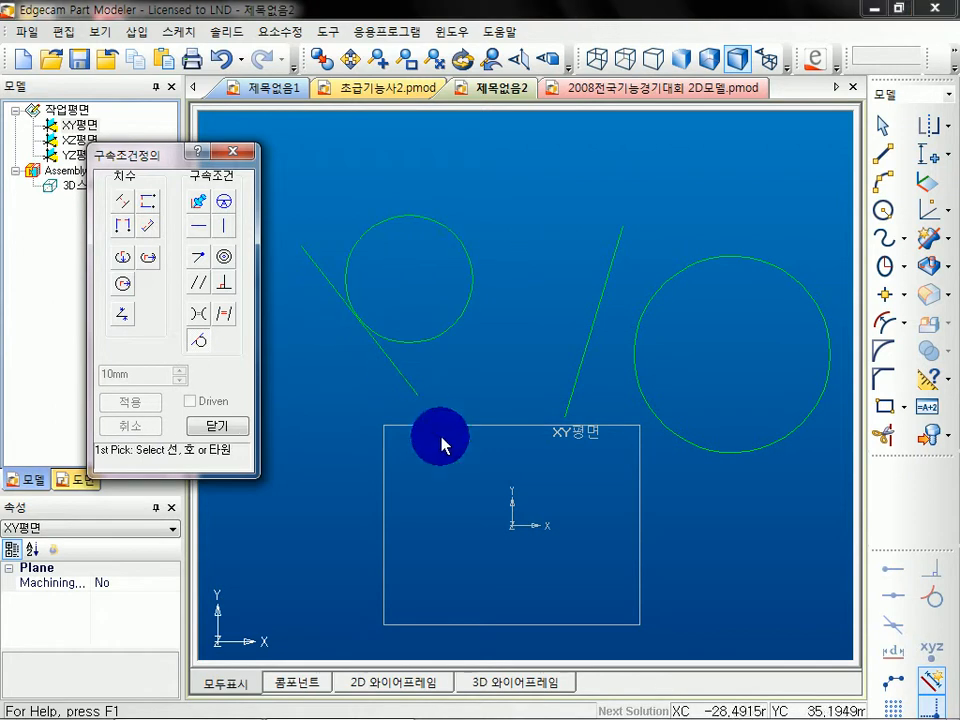
Constrain the two circles to equal radius, and enlarge the left circle to test the relation
click(200, 318)
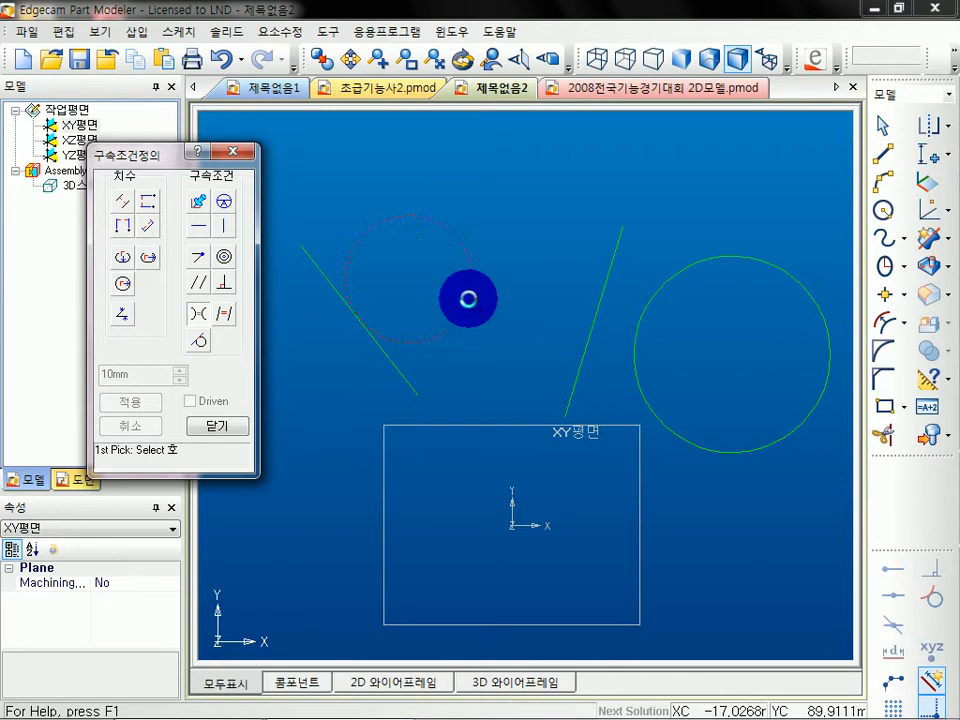
click(469, 300)
click(678, 279)
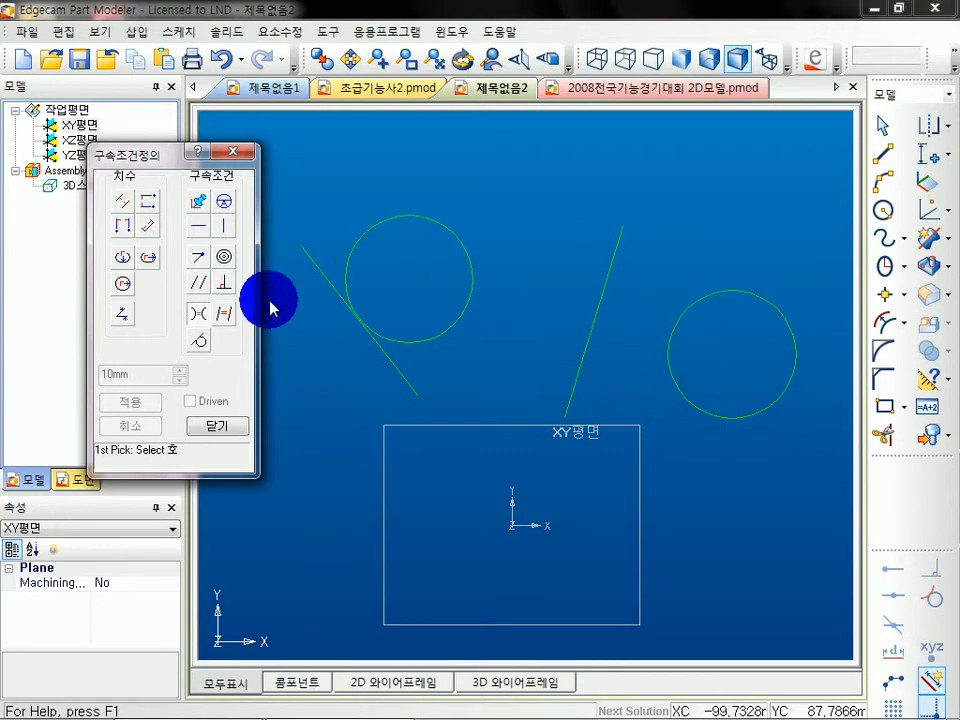
click(217, 425)
click(402, 341)
mouse_move(409, 214)
mouse_down()
mouse_move(408, 166)
mouse_move(409, 223)
mouse_move(416, 186)
mouse_move(422, 227)
mouse_move(410, 191)
mouse_up()
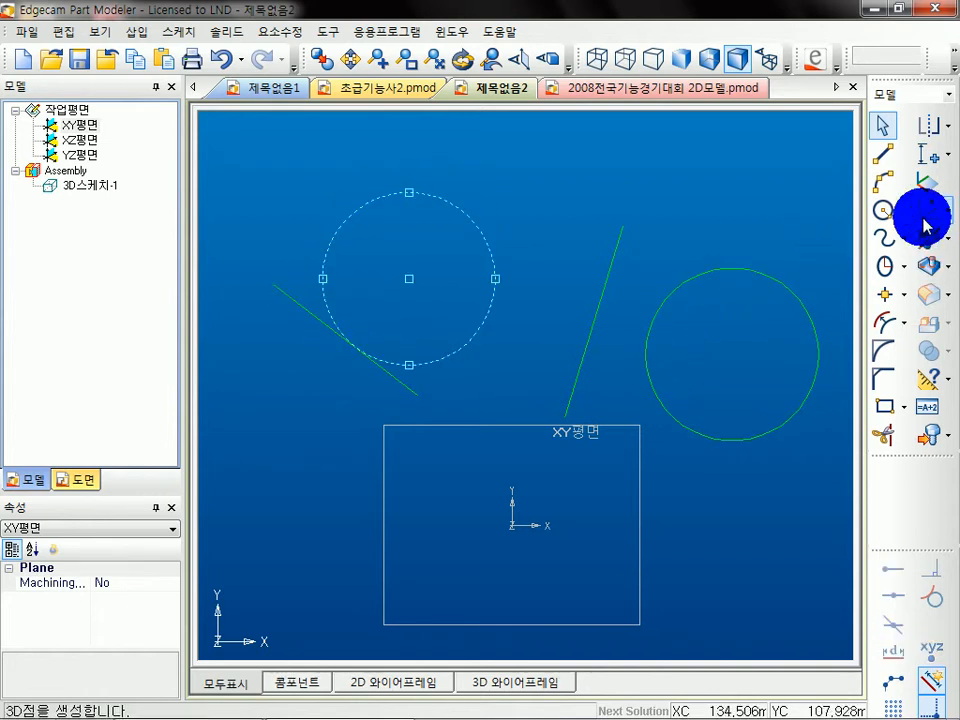
Constrain the two slanted lines to equal length, and reposition the left line to test the relation
click(924, 160)
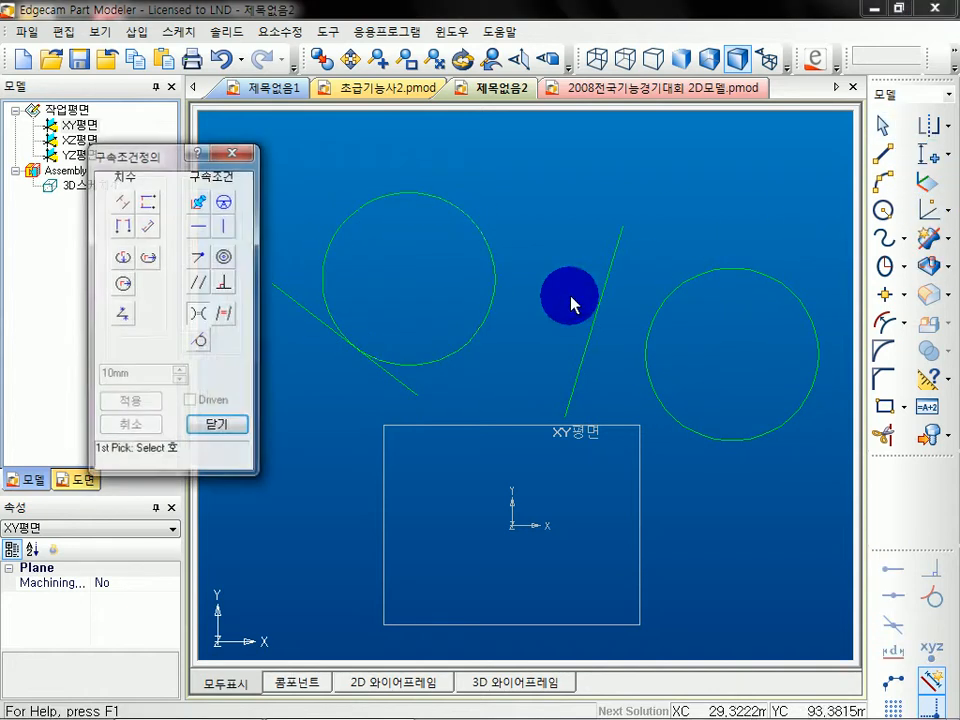
click(225, 314)
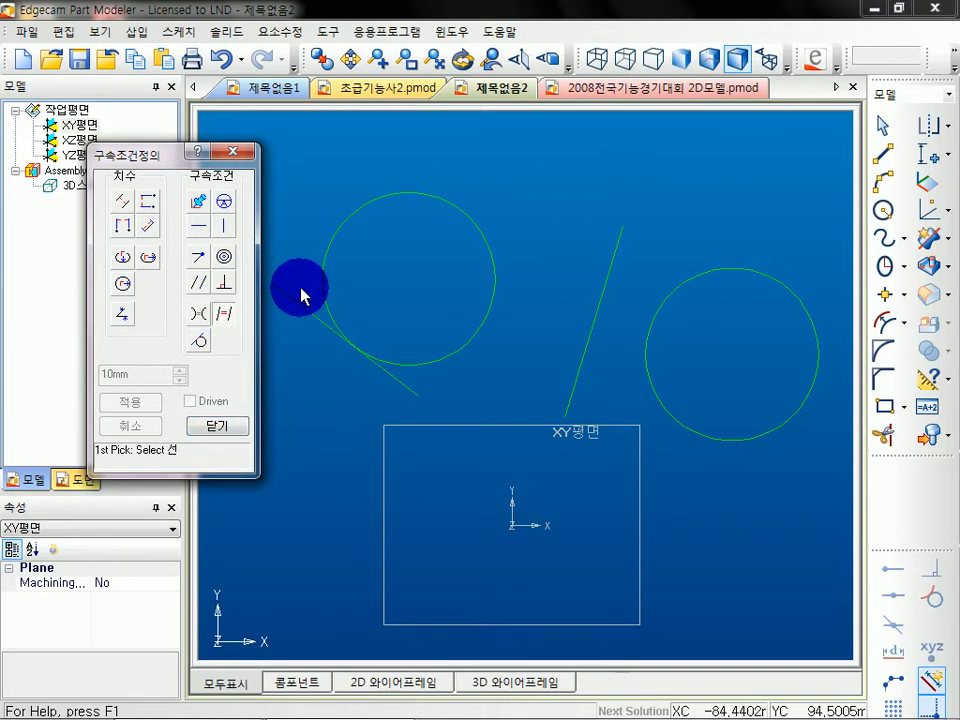
click(297, 303)
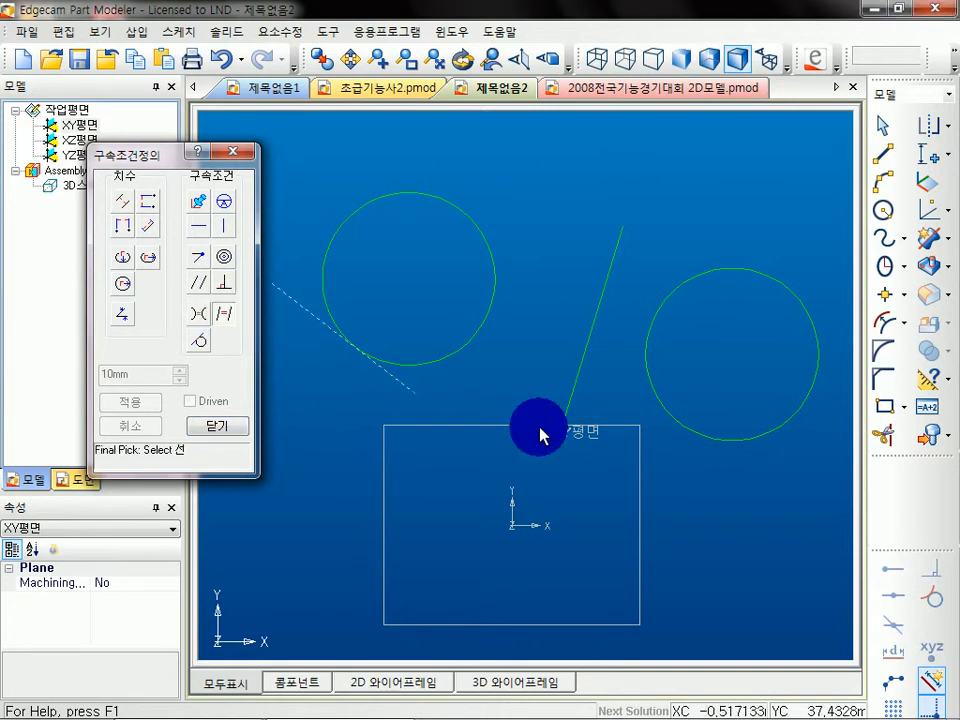
click(594, 326)
click(238, 426)
drag(290, 305, 317, 281)
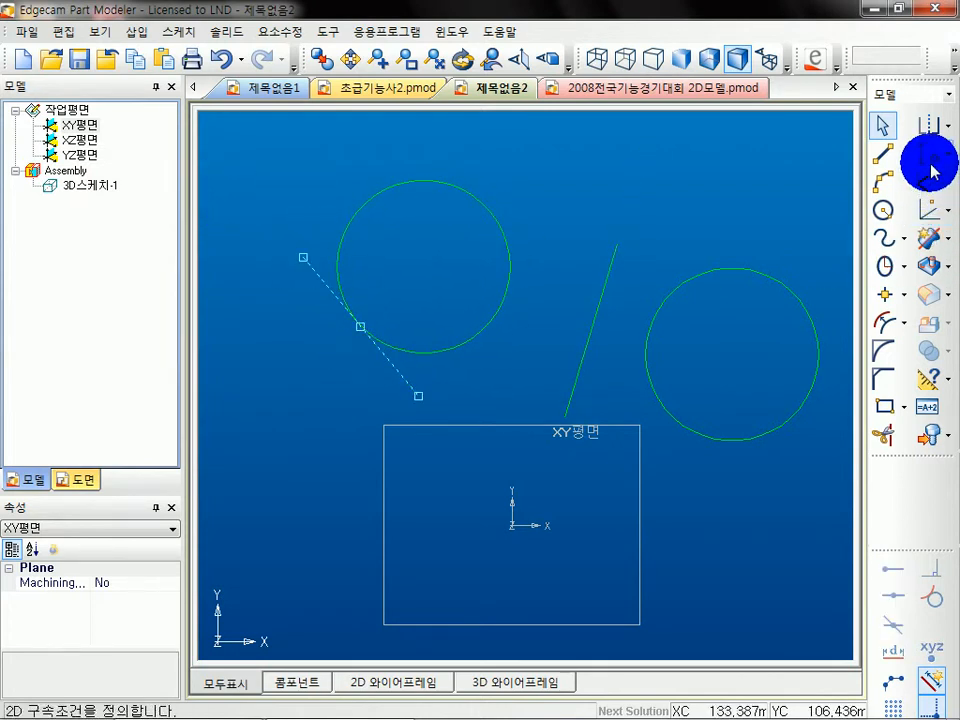
Apply a parallel constraint between the left line and the right line
click(932, 168)
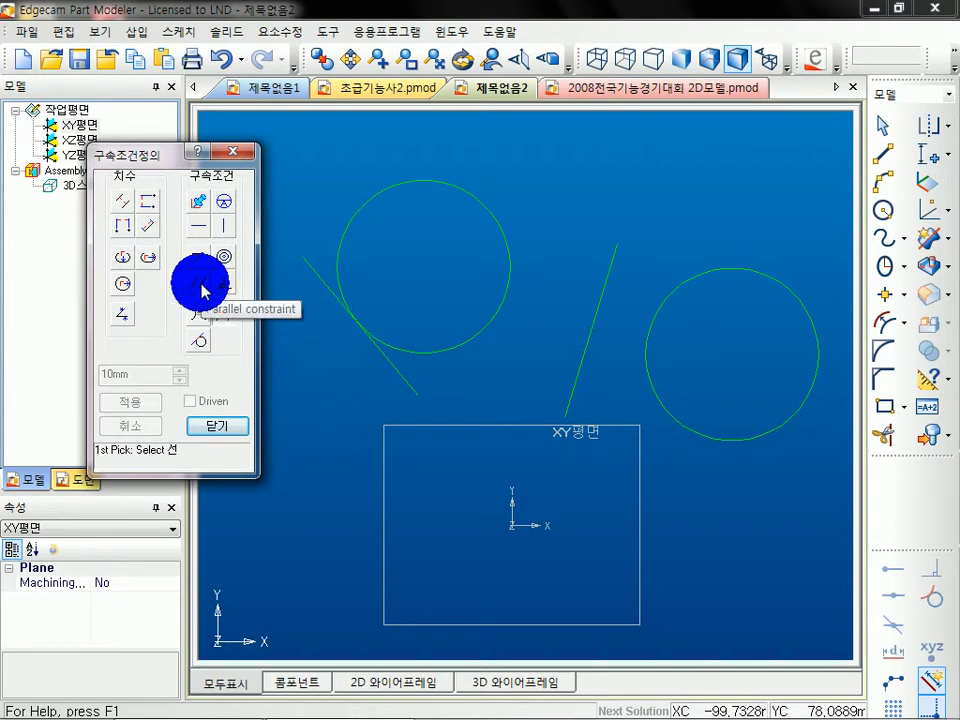
click(201, 286)
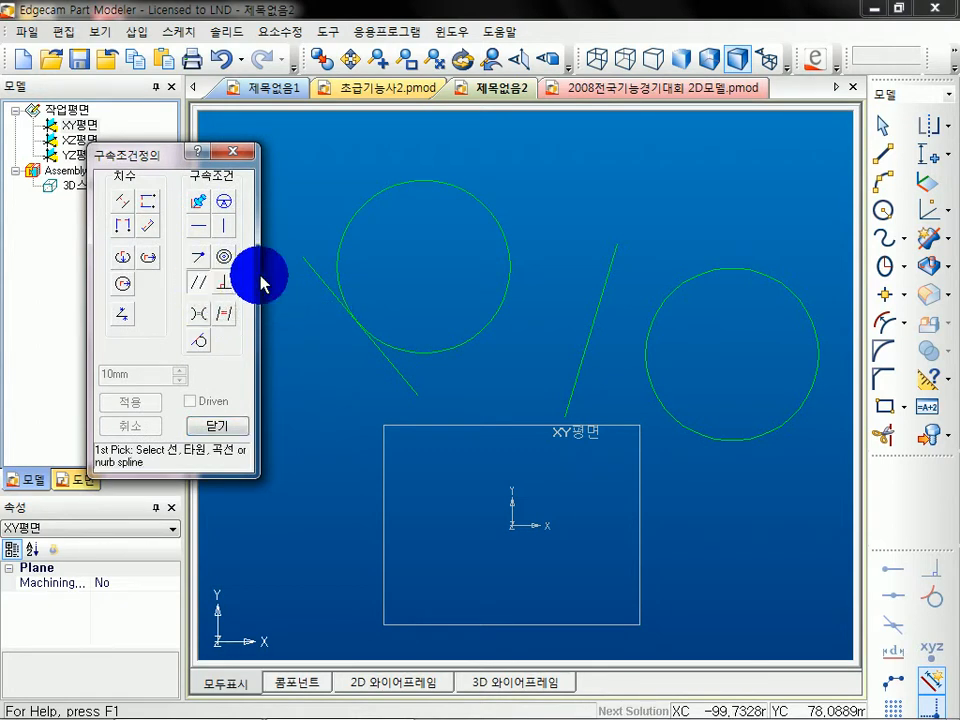
click(318, 287)
click(598, 334)
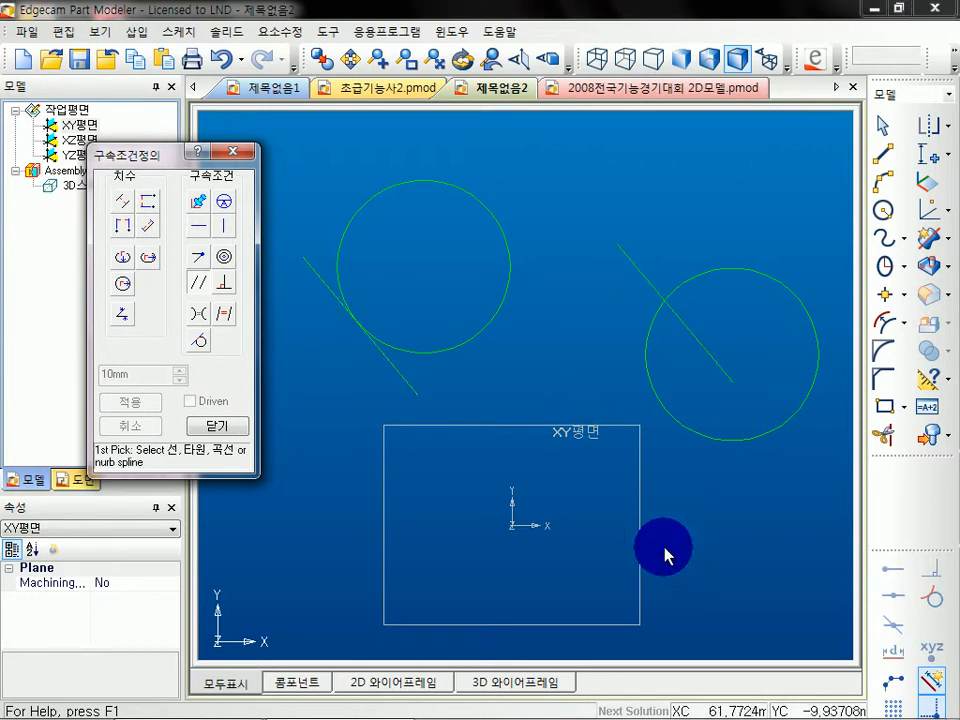
Reposition the upper end of the left line to test its parallel relation with the right line
click(222, 429)
click(395, 375)
drag(303, 257, 360, 208)
click(924, 184)
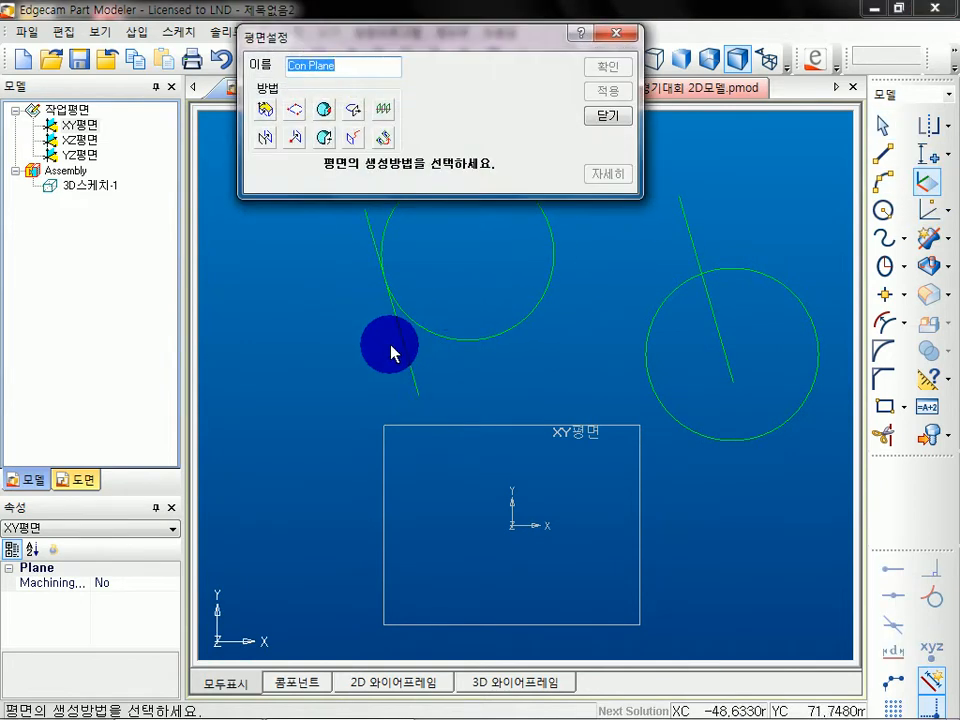
click(608, 116)
Try to make the right circle concentric with the left circle
click(878, 165)
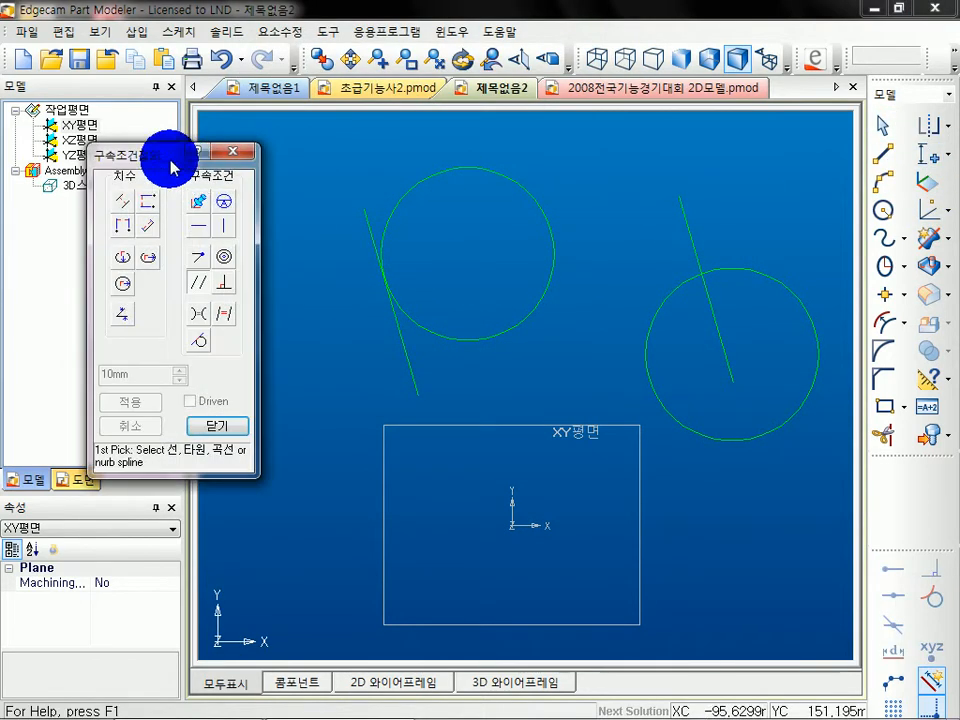
drag(180, 170, 167, 175)
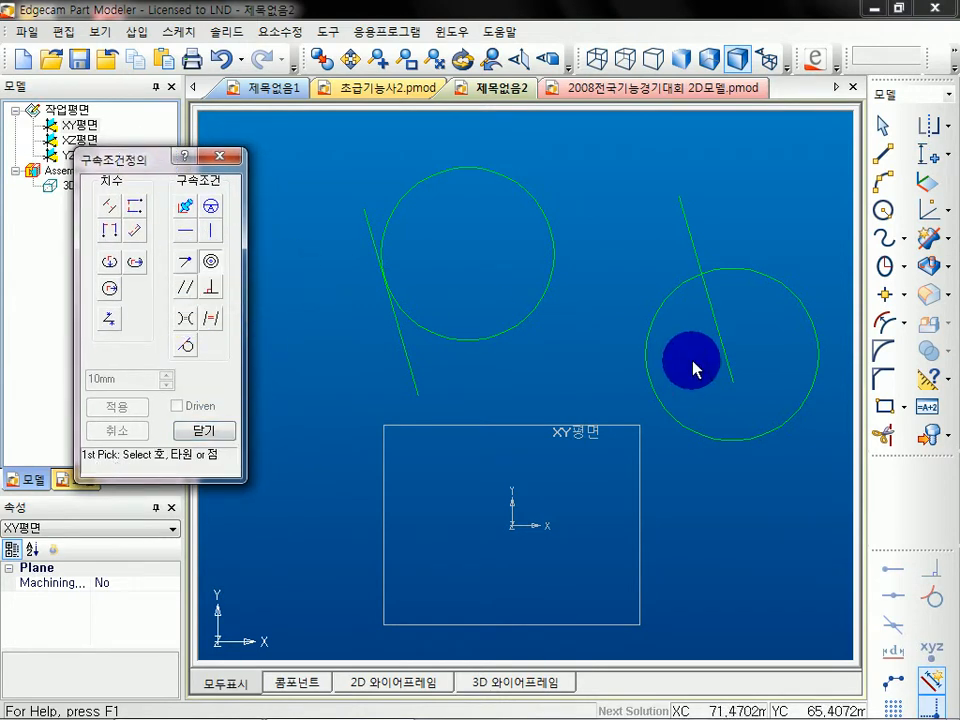
click(744, 272)
click(553, 225)
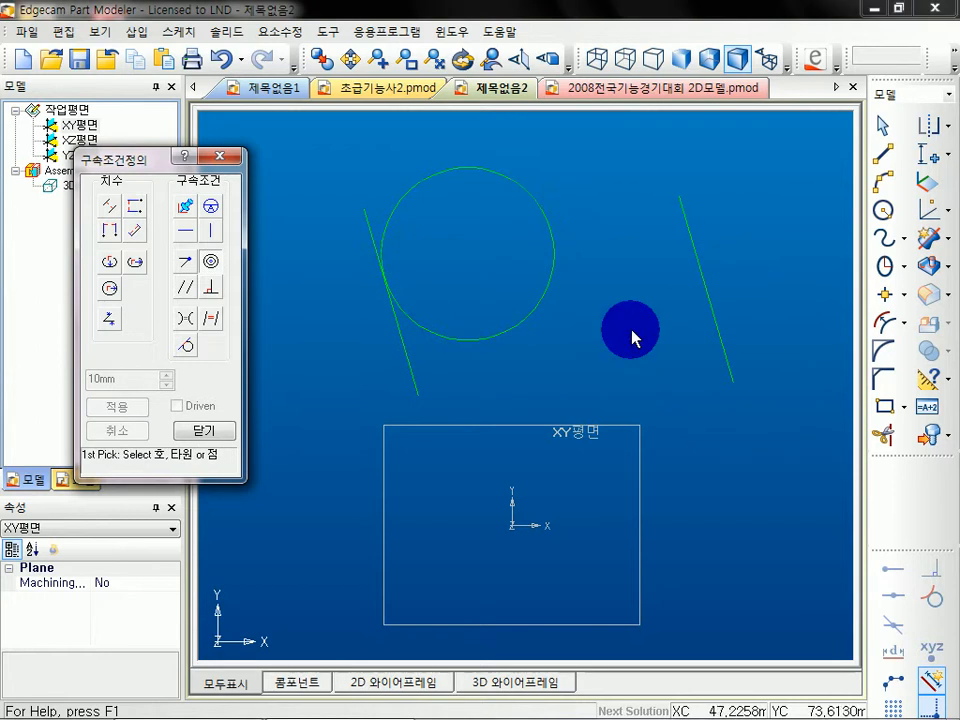
click(204, 430)
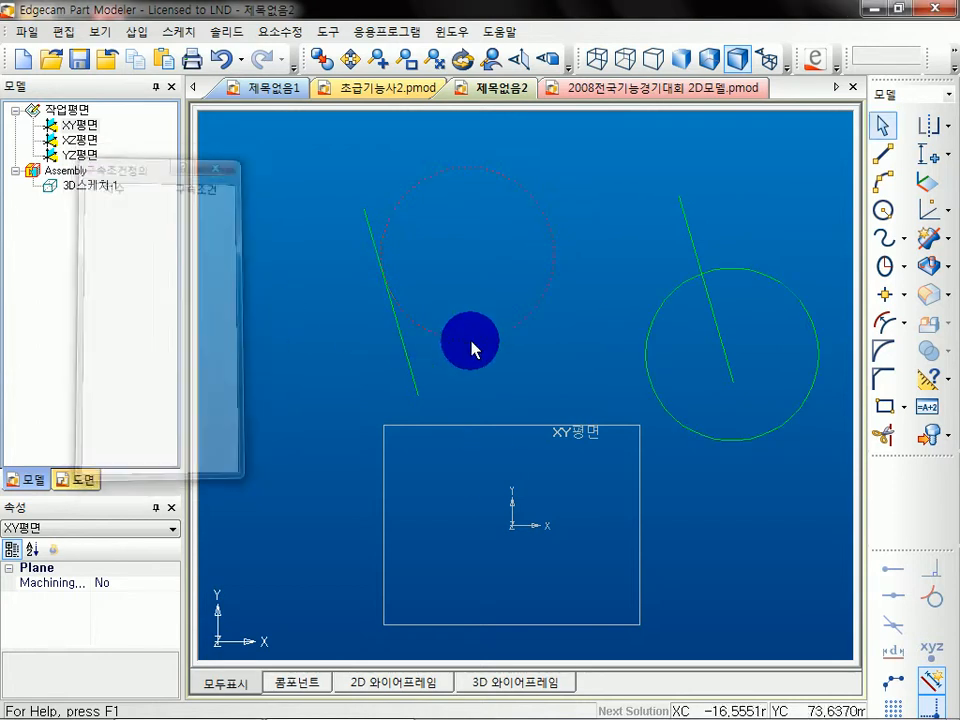
Draw three separate circles of small, medium and large size below the existing circles
click(883, 210)
click(541, 407)
click(649, 539)
click(715, 597)
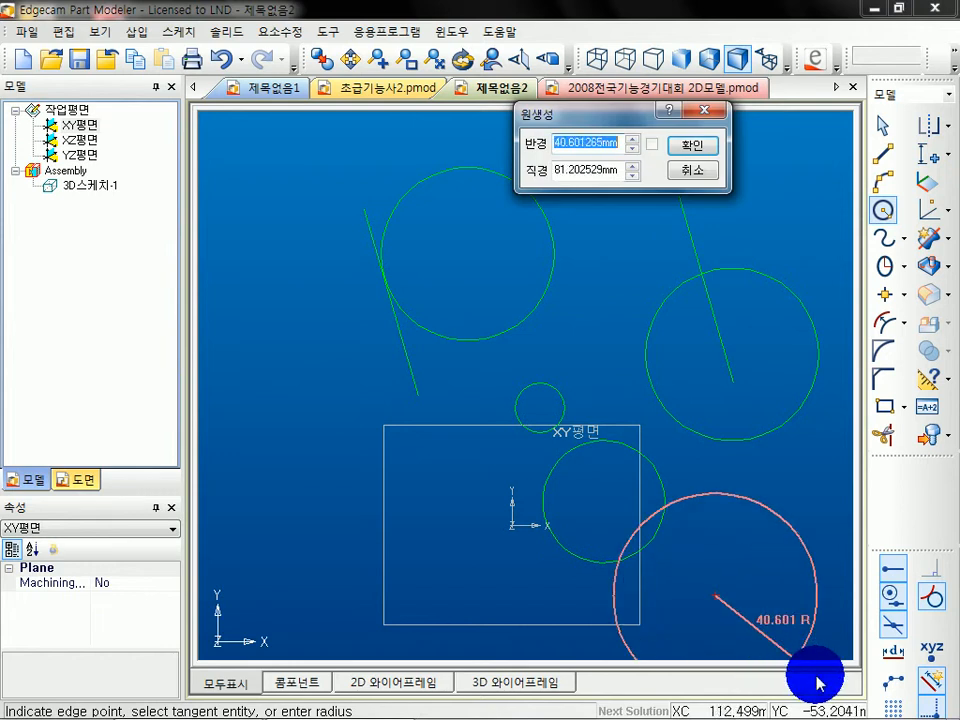
click(840, 634)
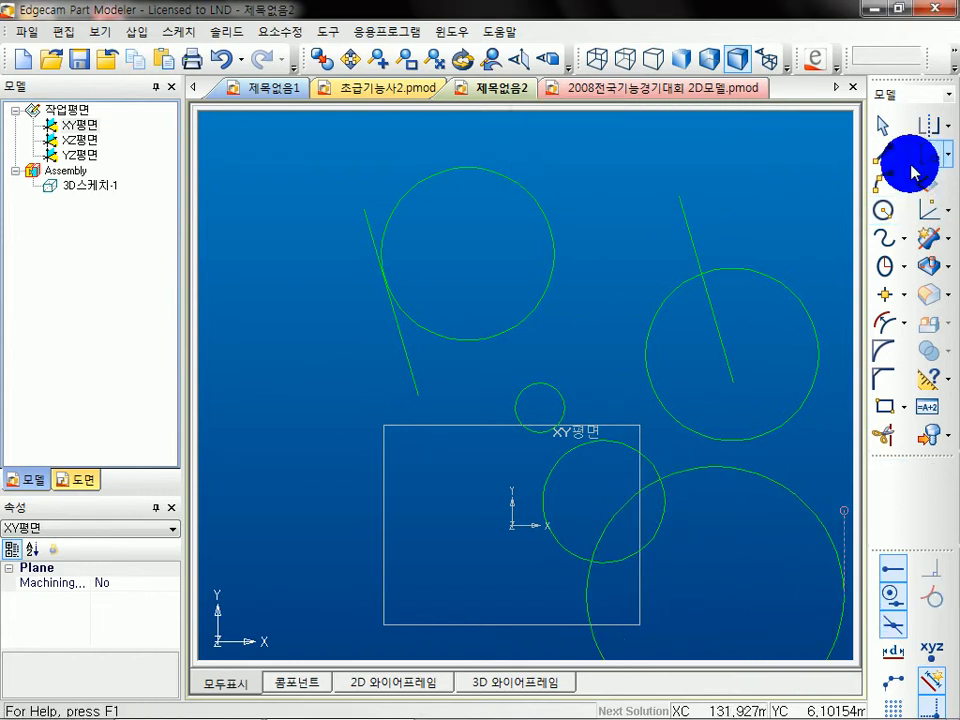
Apply concentric constraints to place the three new circles and the right circle on the left circle's centre
click(928, 157)
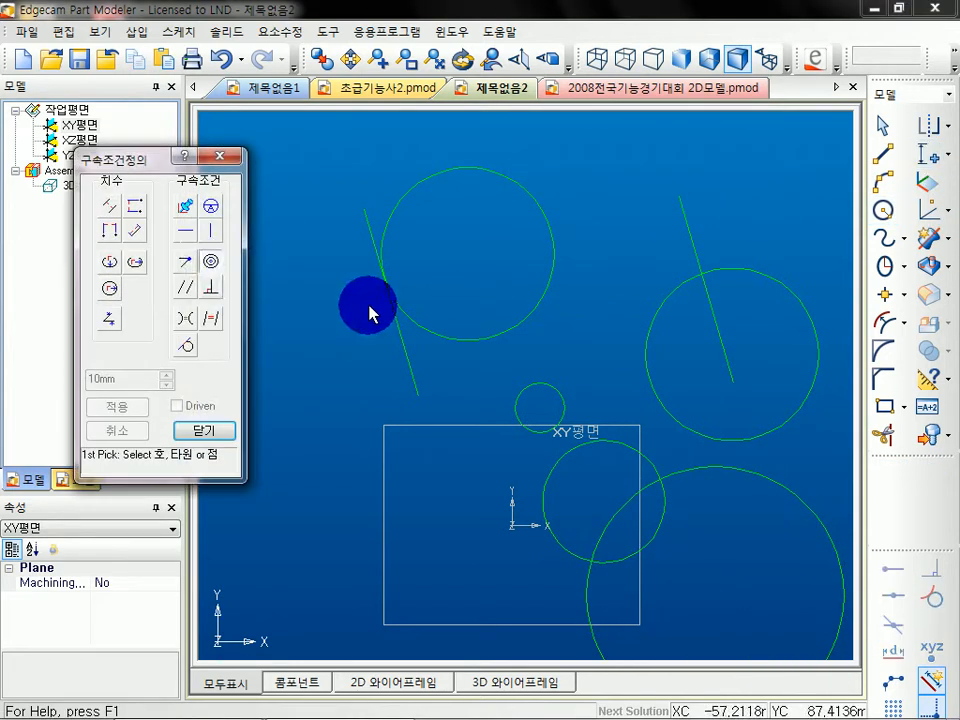
click(211, 263)
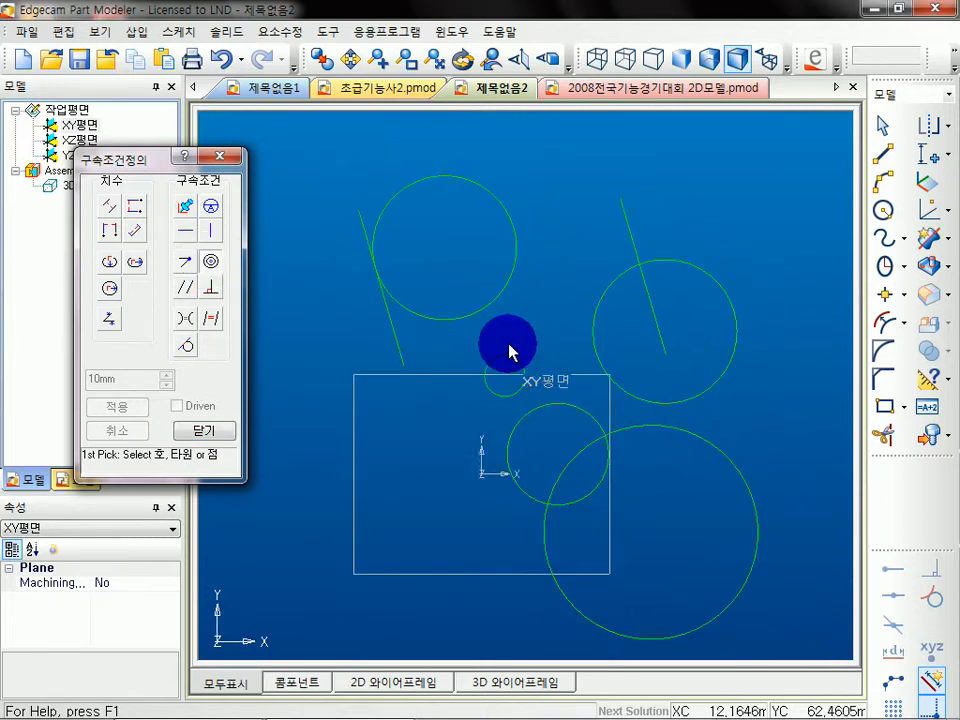
click(499, 300)
click(524, 350)
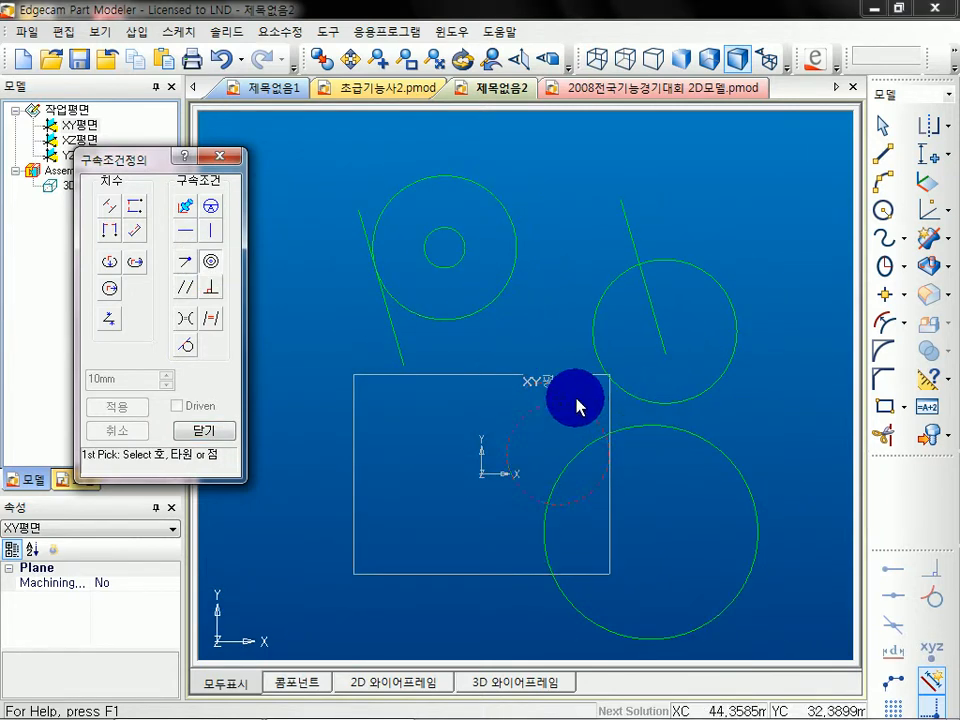
click(596, 476)
click(506, 296)
click(606, 422)
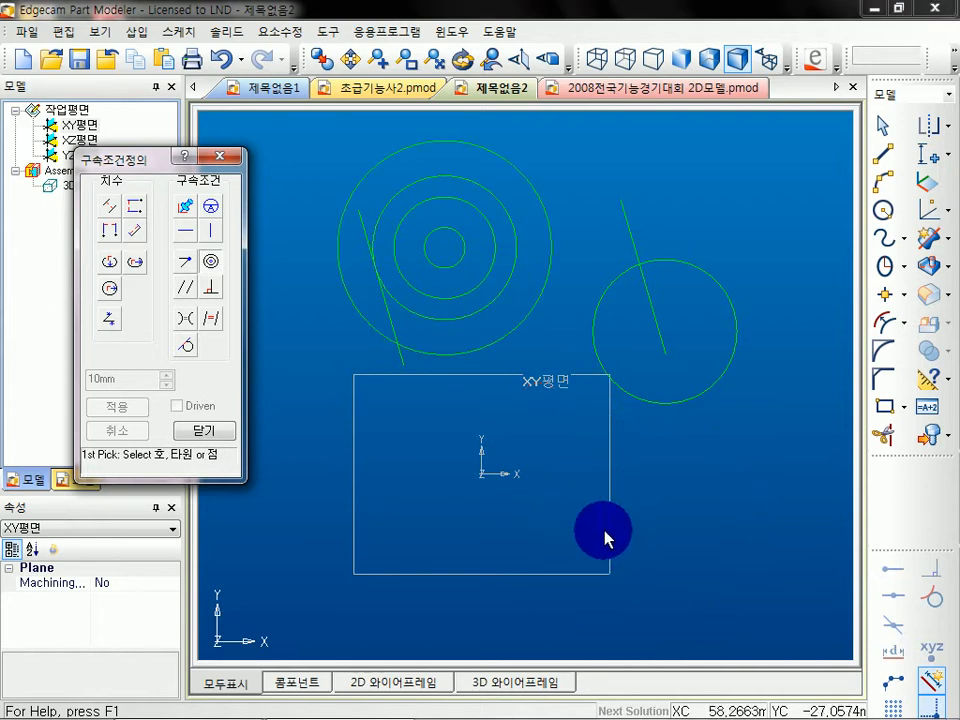
click(534, 297)
middle_drag(564, 395, 585, 449)
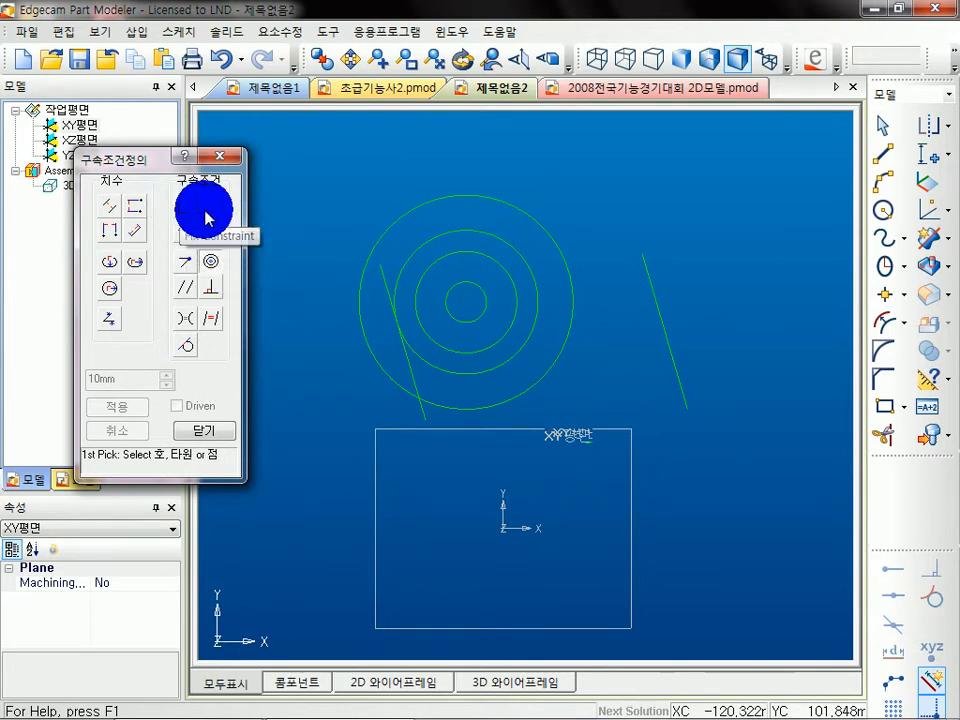
drag(140, 160, 140, 155)
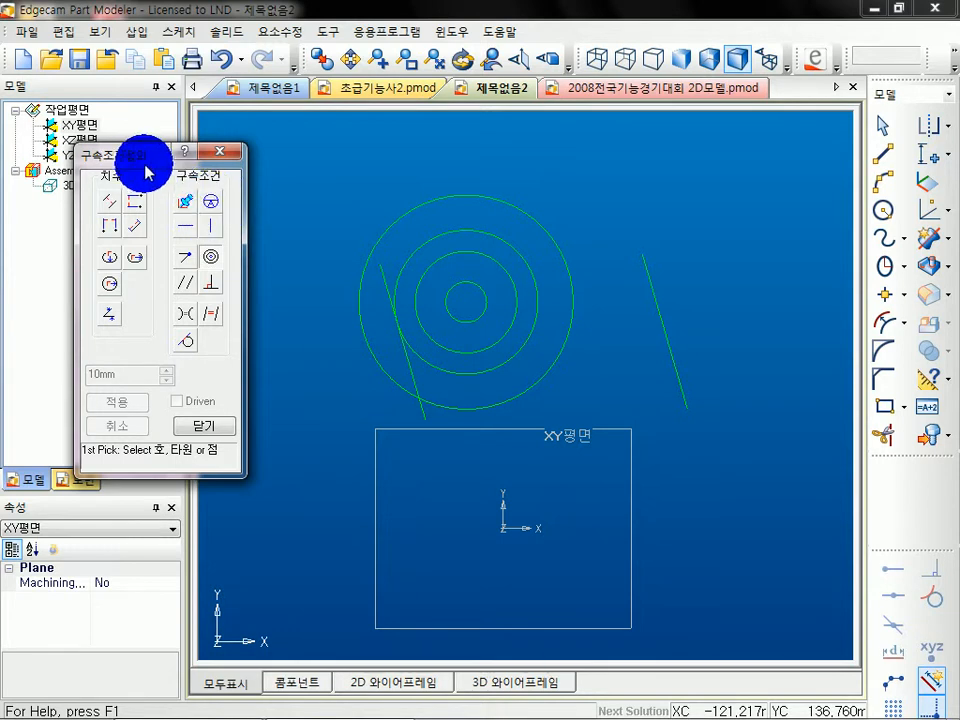
drag(139, 160, 144, 152)
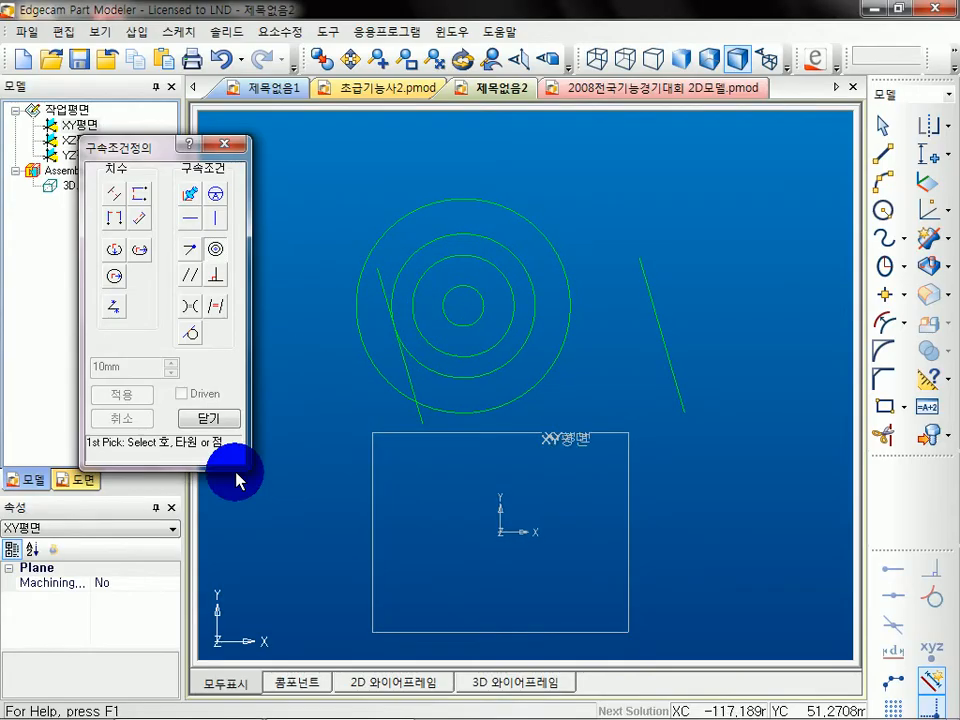
Delete all the sketched lines and circles from the work plane
click(210, 418)
click(335, 210)
key(Delete)
Draw four separate slanted lines around the XY plane outline, one on each side
middle_drag(534, 379, 548, 303)
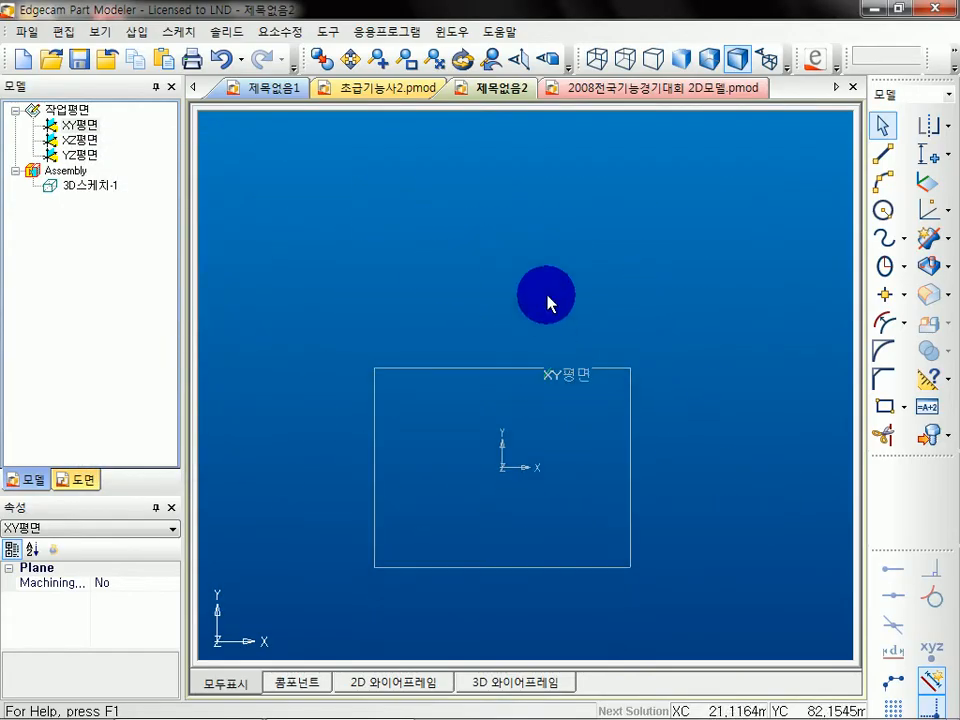
middle_drag(617, 396, 608, 339)
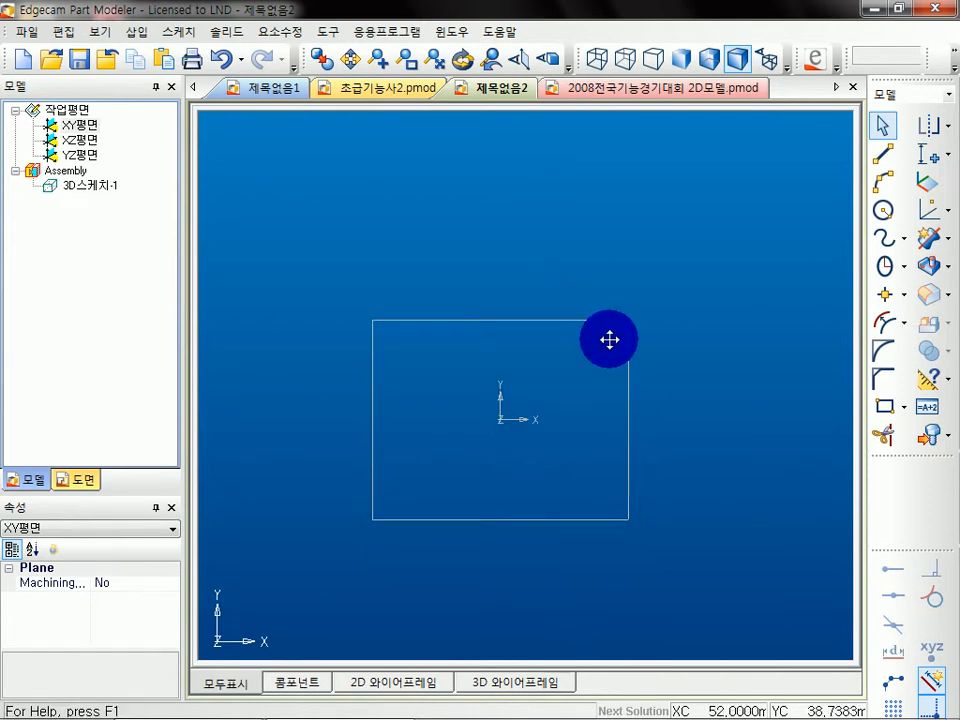
click(883, 153)
click(473, 177)
click(510, 216)
click(346, 337)
click(368, 481)
click(636, 307)
click(614, 462)
click(457, 572)
click(583, 628)
Draw four circles of different sizes around the lines, the lower-right one about 56 mm in radius
click(883, 210)
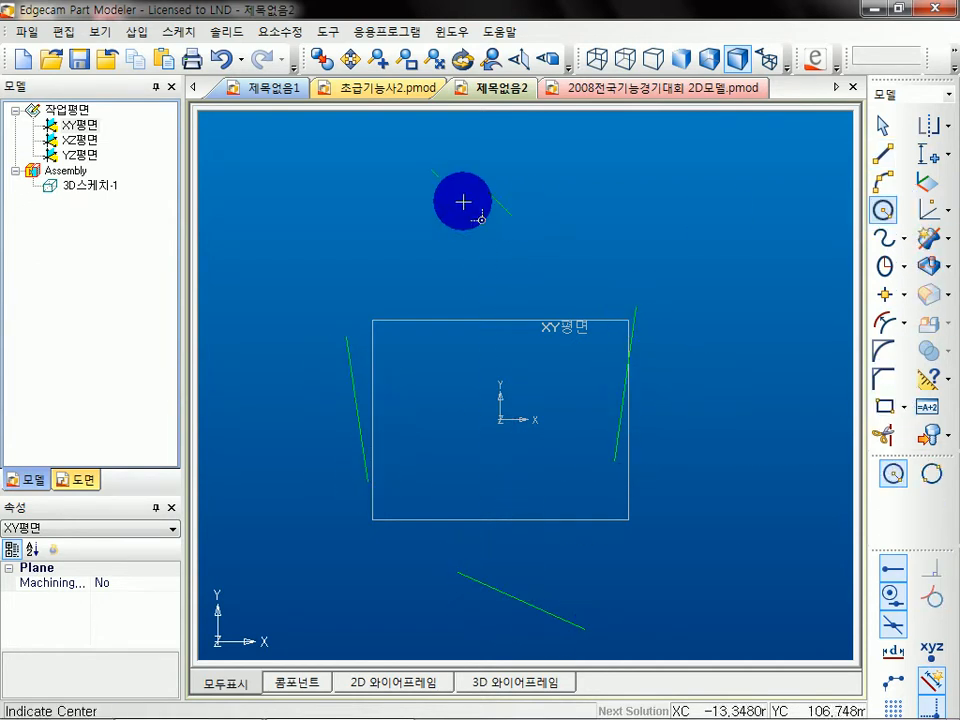
click(315, 216)
click(332, 250)
click(571, 162)
click(619, 240)
middle_drag(619, 509, 622, 403)
click(727, 555)
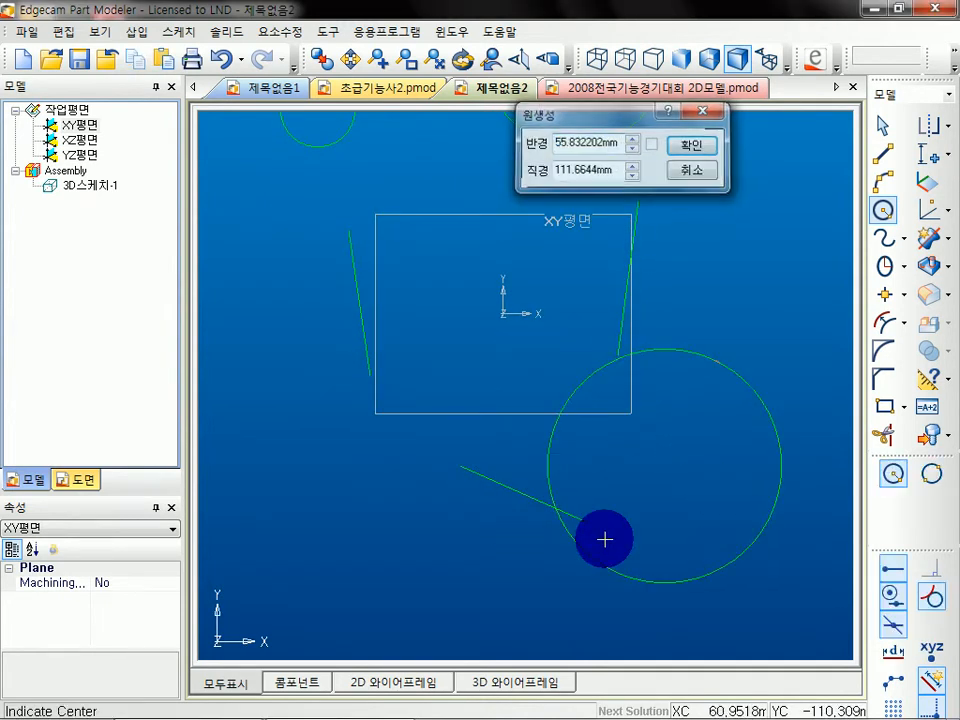
click(328, 493)
click(392, 559)
Apply horizontal constraints to the upper and lower lines
middle_drag(510, 470, 510, 493)
scroll(510, 493, down, 2)
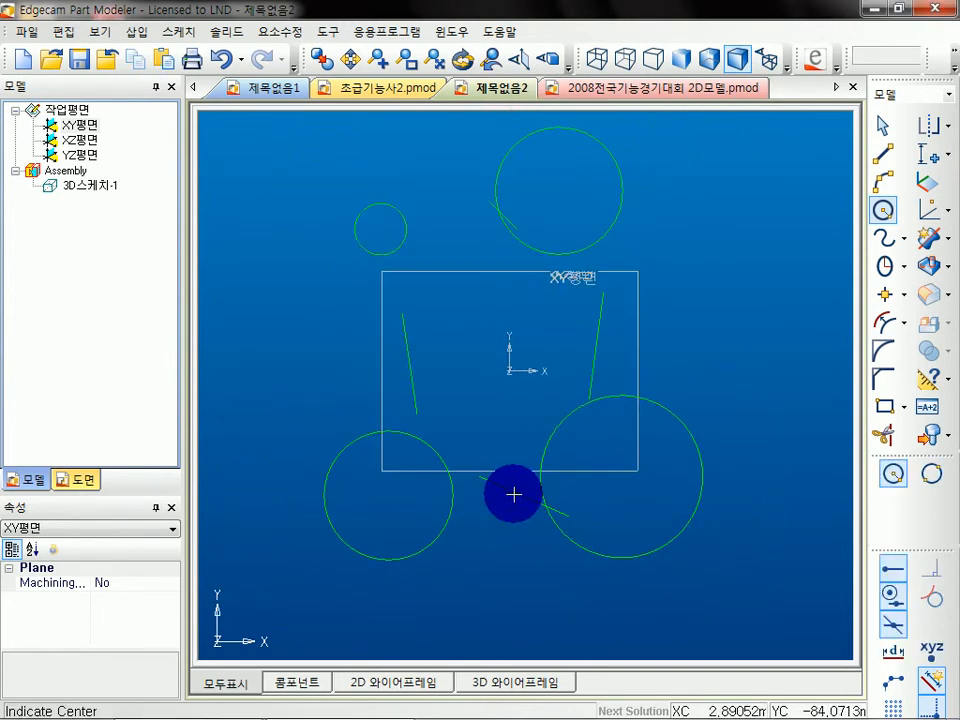
click(928, 154)
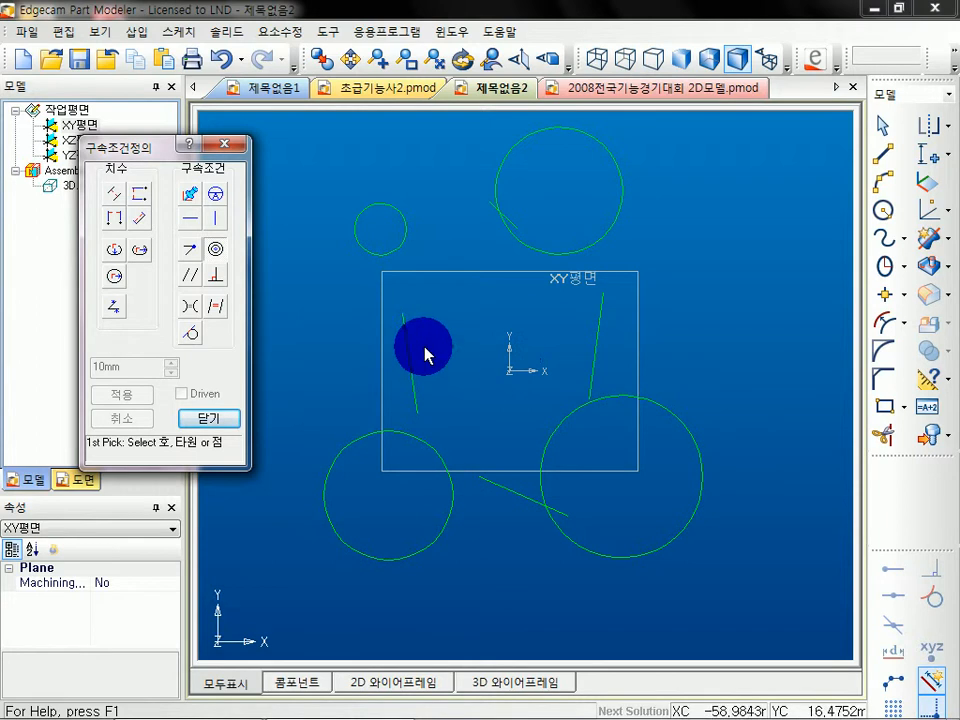
click(189, 220)
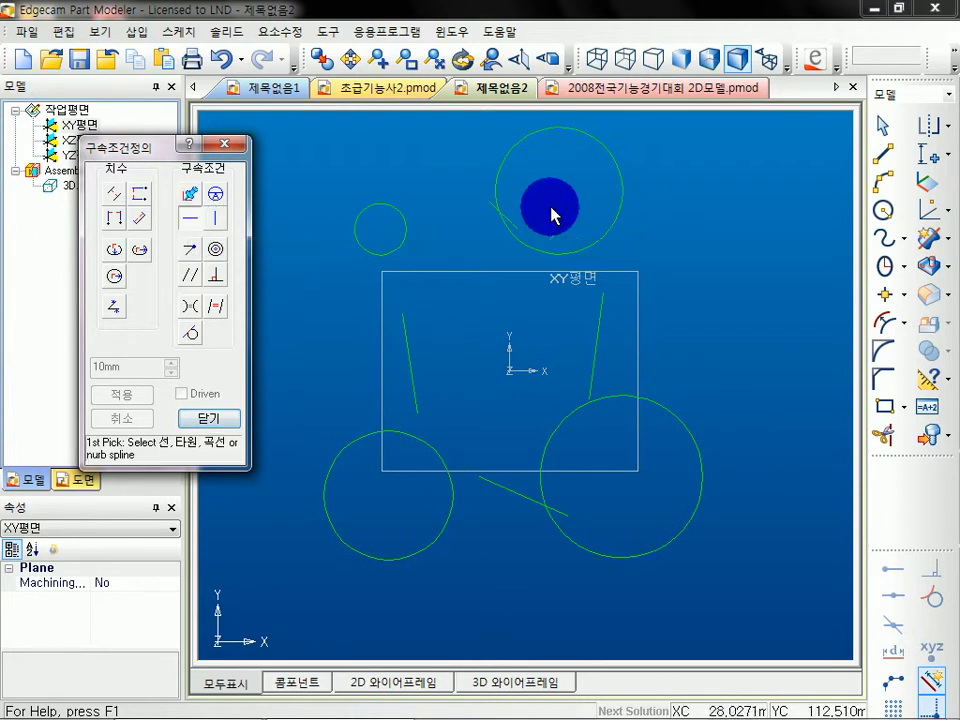
click(515, 228)
click(515, 490)
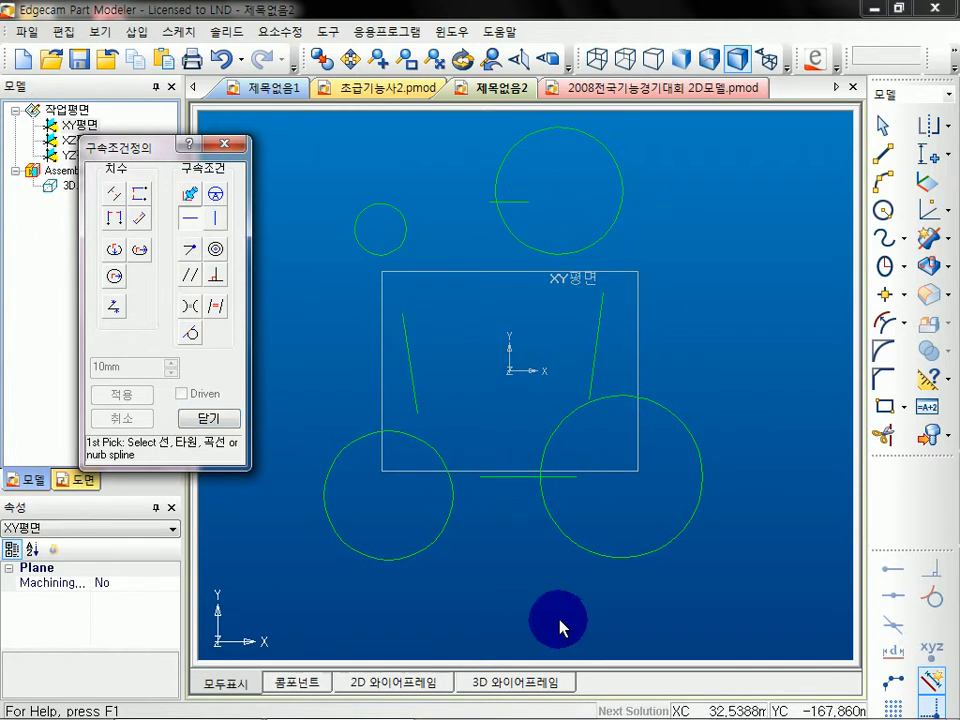
Apply vertical constraints to the left and right lines
click(218, 218)
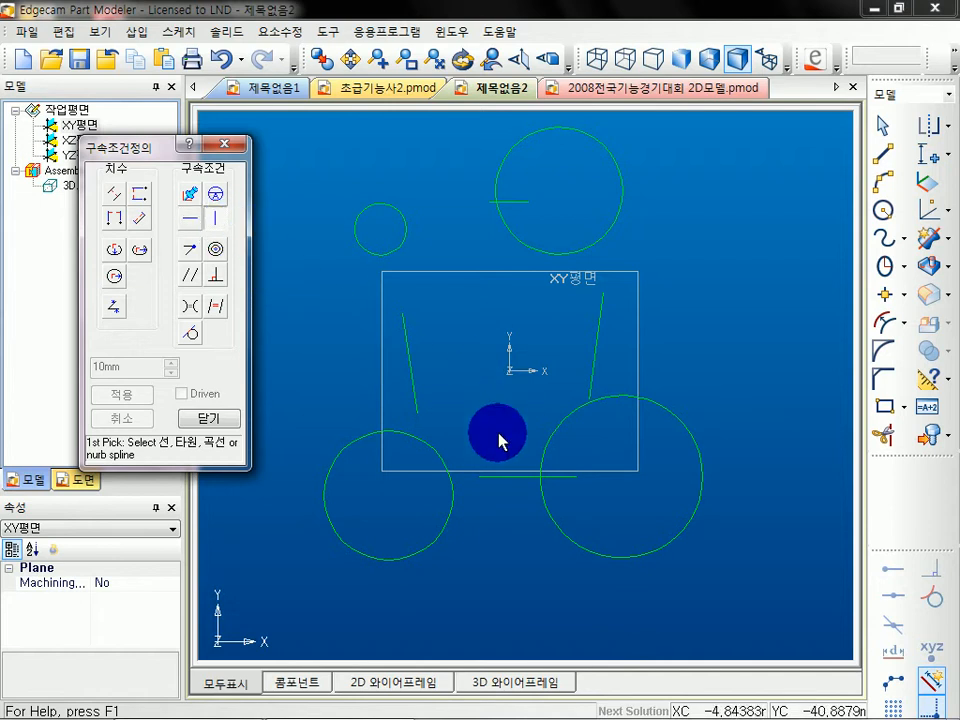
click(413, 376)
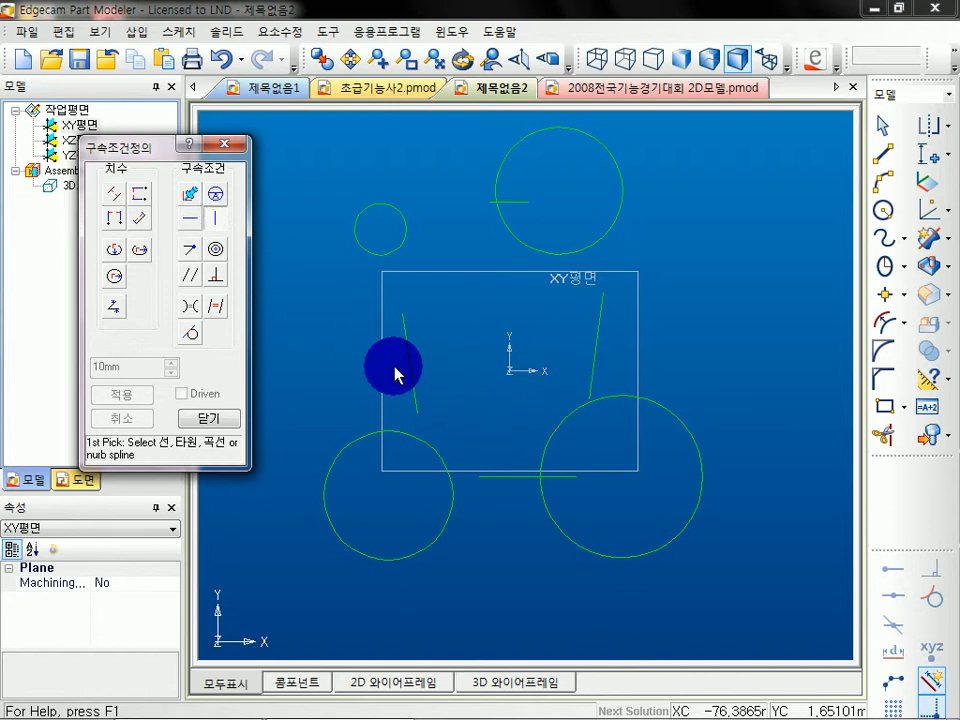
click(598, 350)
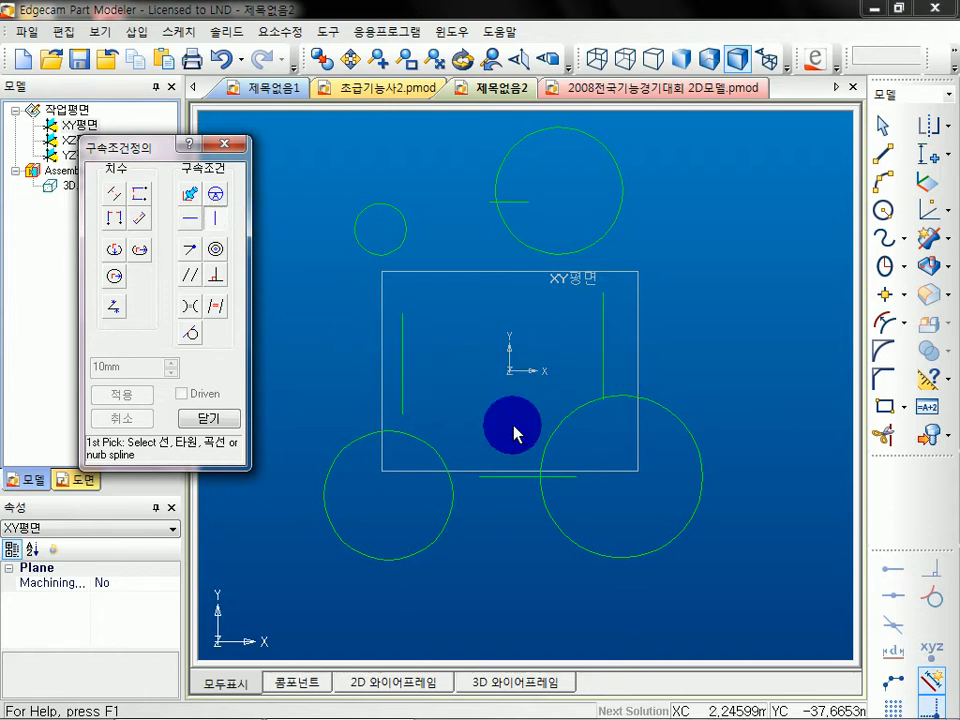
Constrain all four lines to equal length
click(218, 314)
click(512, 202)
click(410, 352)
click(402, 354)
click(500, 477)
click(506, 478)
click(616, 365)
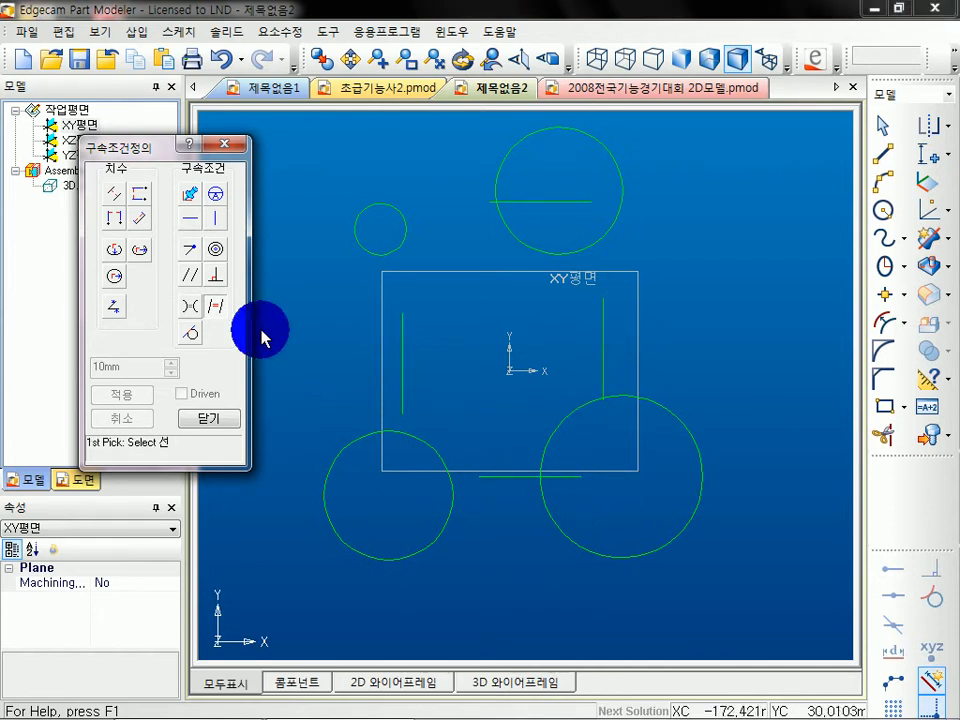
Join the four lines' endpoints into a closed square with coincident constraints, and enlarge the square from its upper-left corner to test the relations
click(189, 249)
click(400, 317)
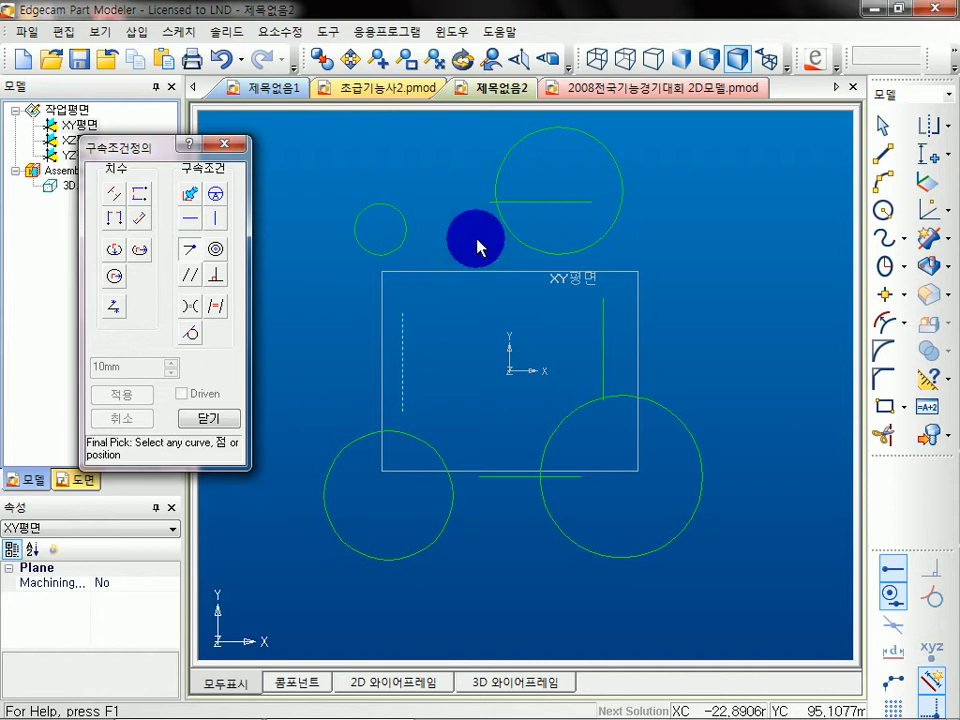
click(490, 202)
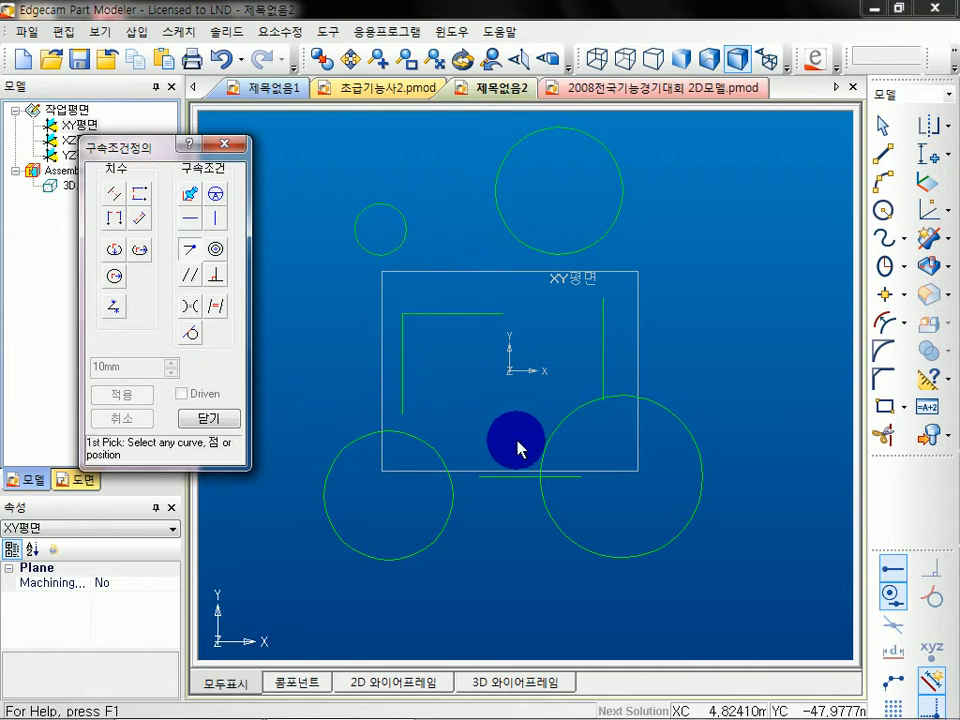
click(500, 316)
click(607, 295)
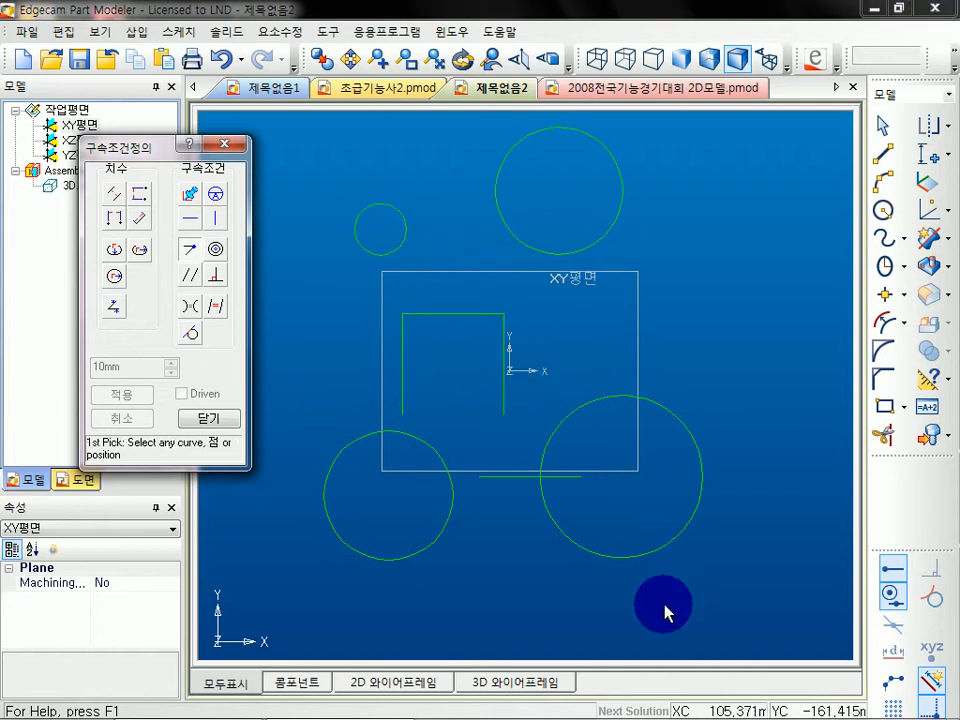
click(579, 480)
click(507, 418)
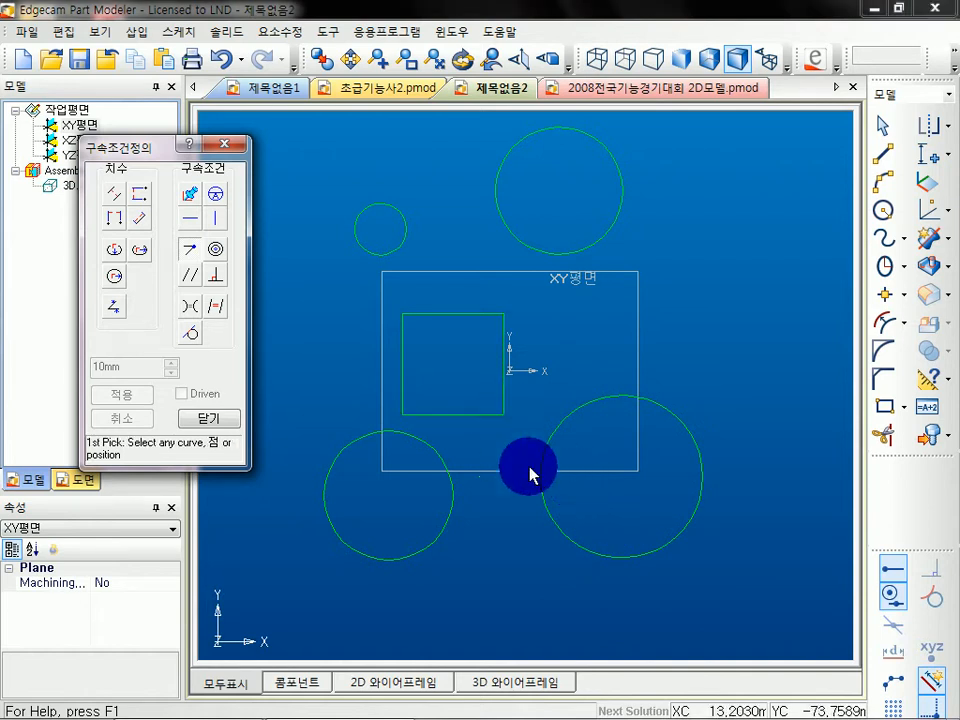
click(209, 420)
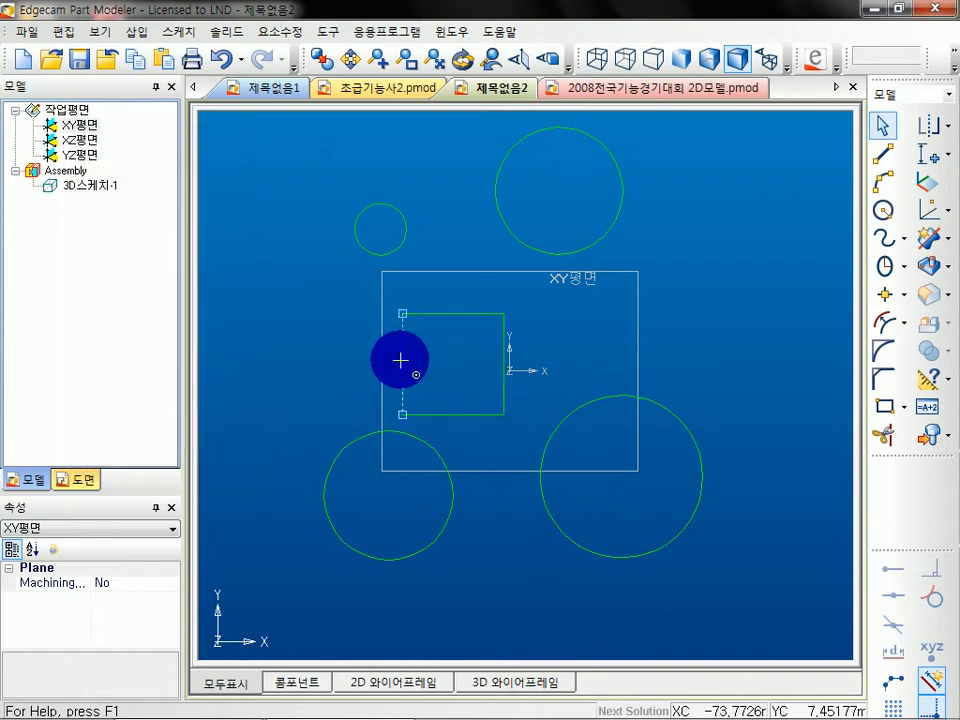
drag(407, 319, 351, 298)
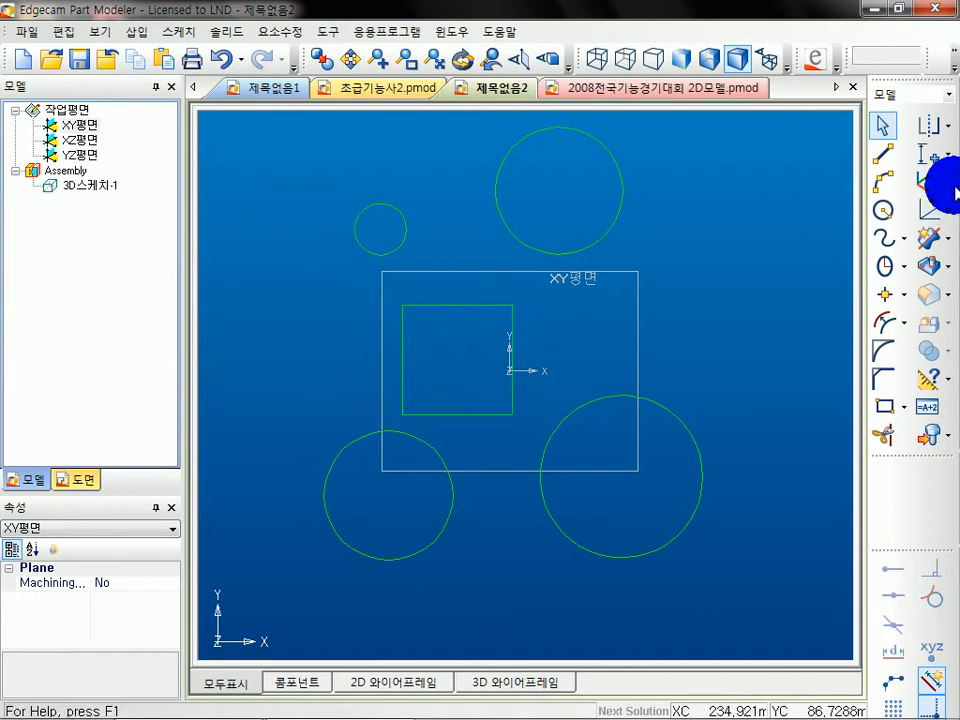
Apply equal-radius constraints so the other three circles match the small upper-left circle
click(929, 158)
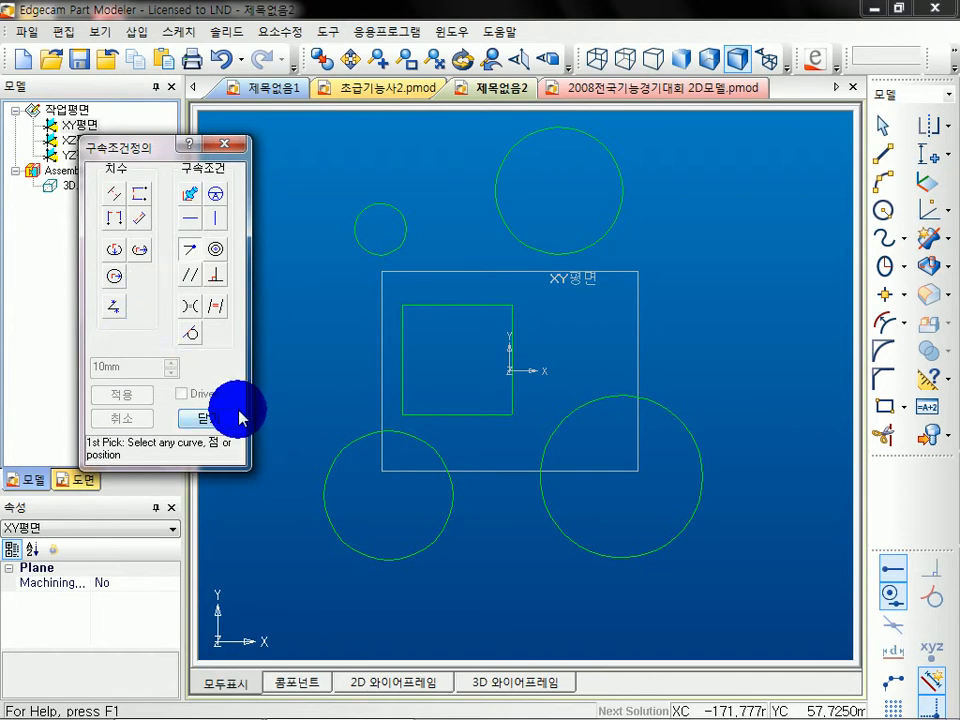
click(190, 333)
click(377, 254)
click(547, 254)
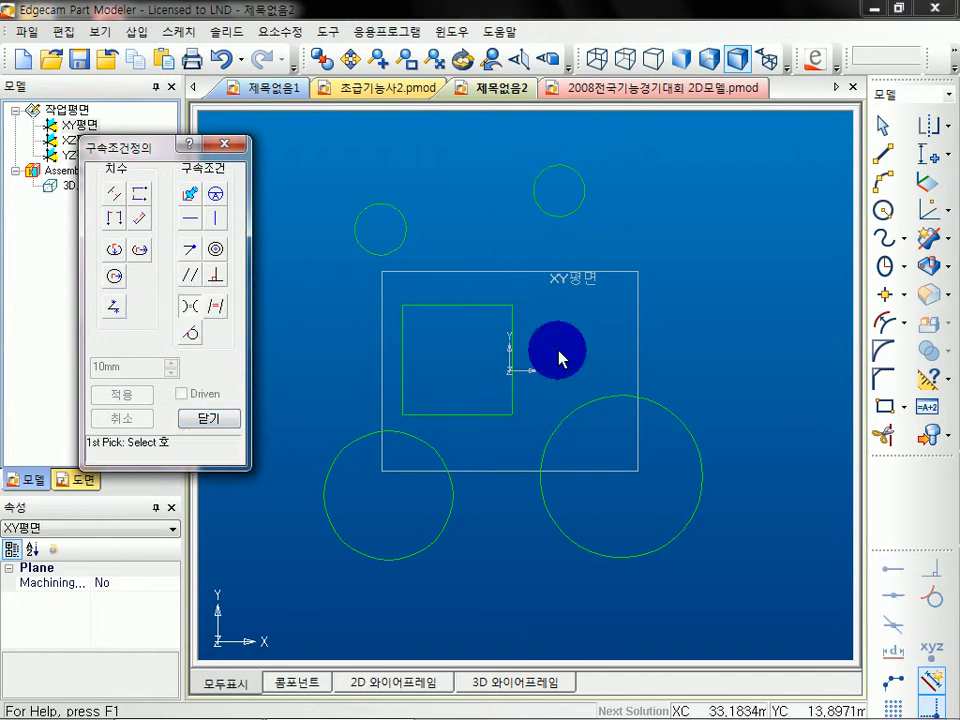
click(570, 212)
click(604, 396)
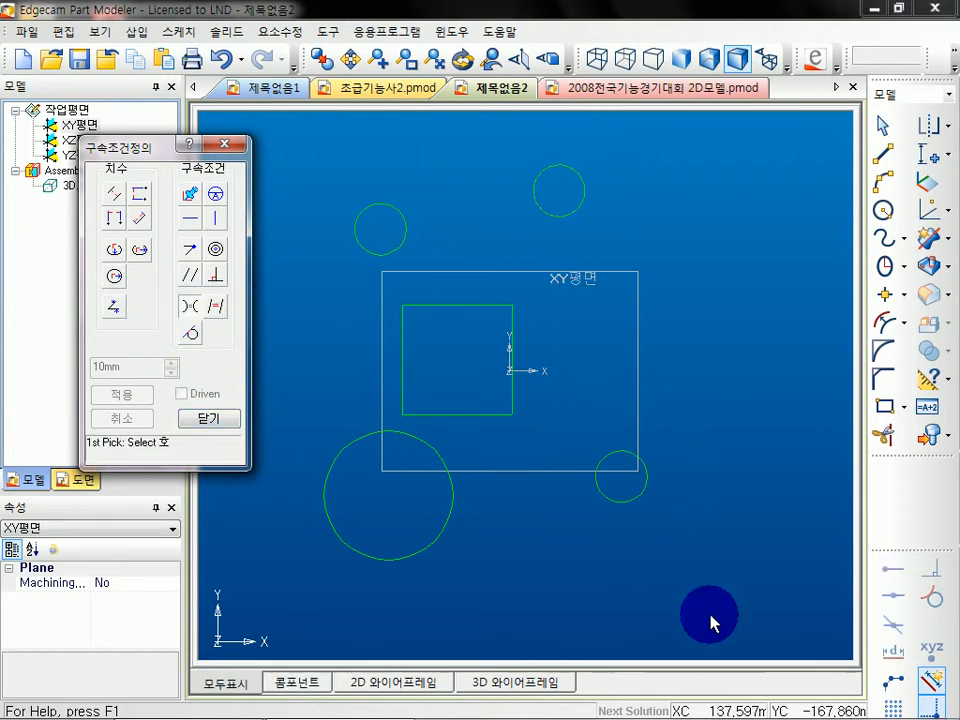
click(617, 453)
click(429, 452)
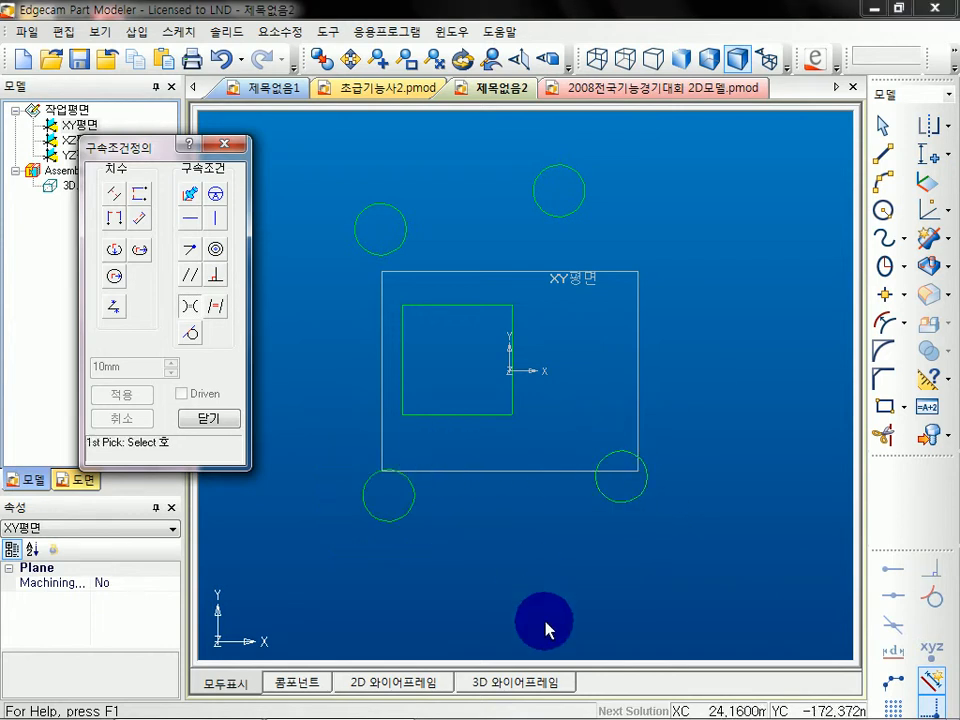
Make the four circles' centres coincident with the corresponding corners of the square
click(188, 250)
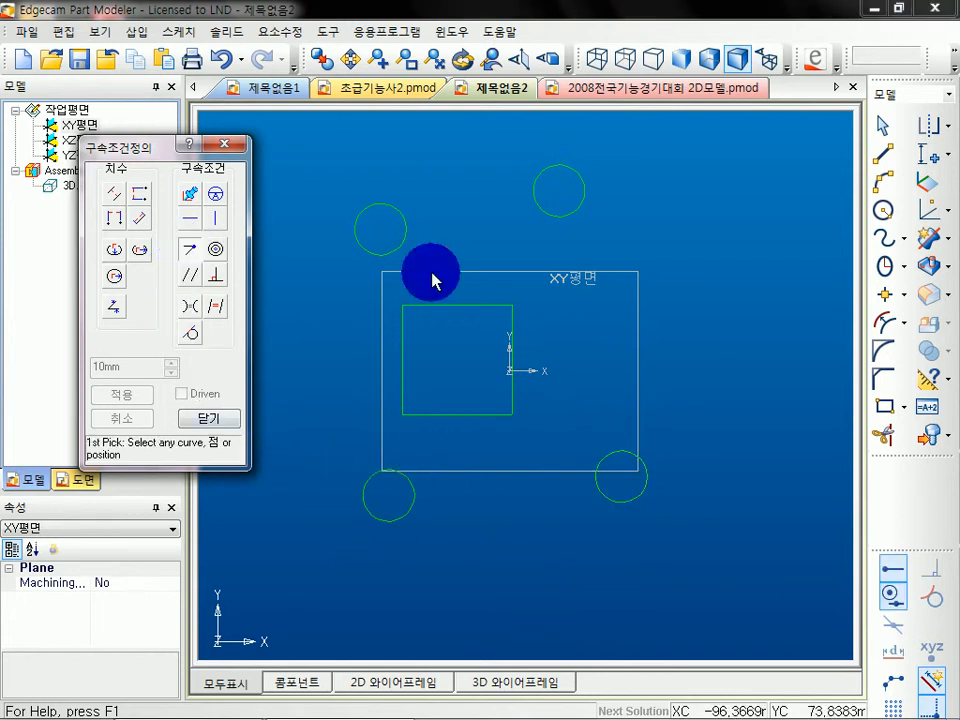
click(380, 231)
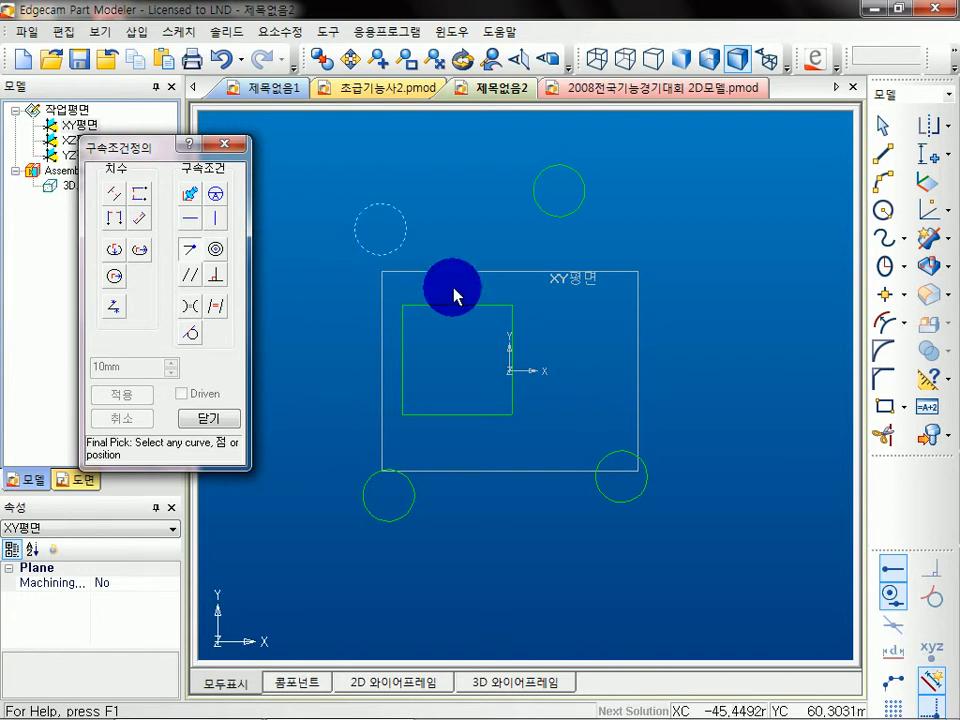
click(402, 307)
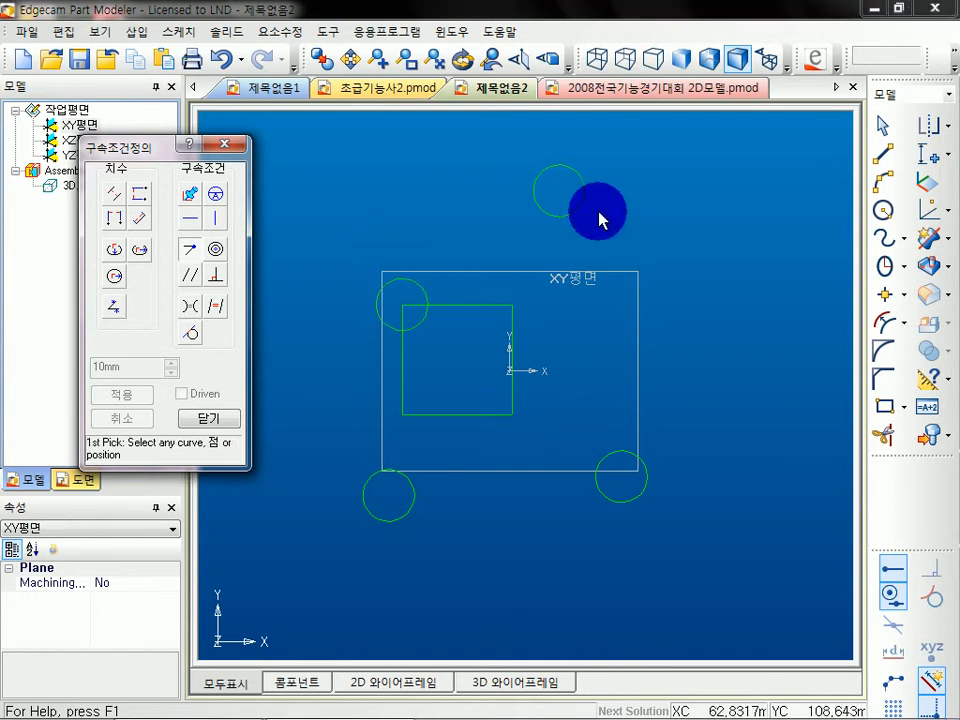
click(558, 192)
click(512, 305)
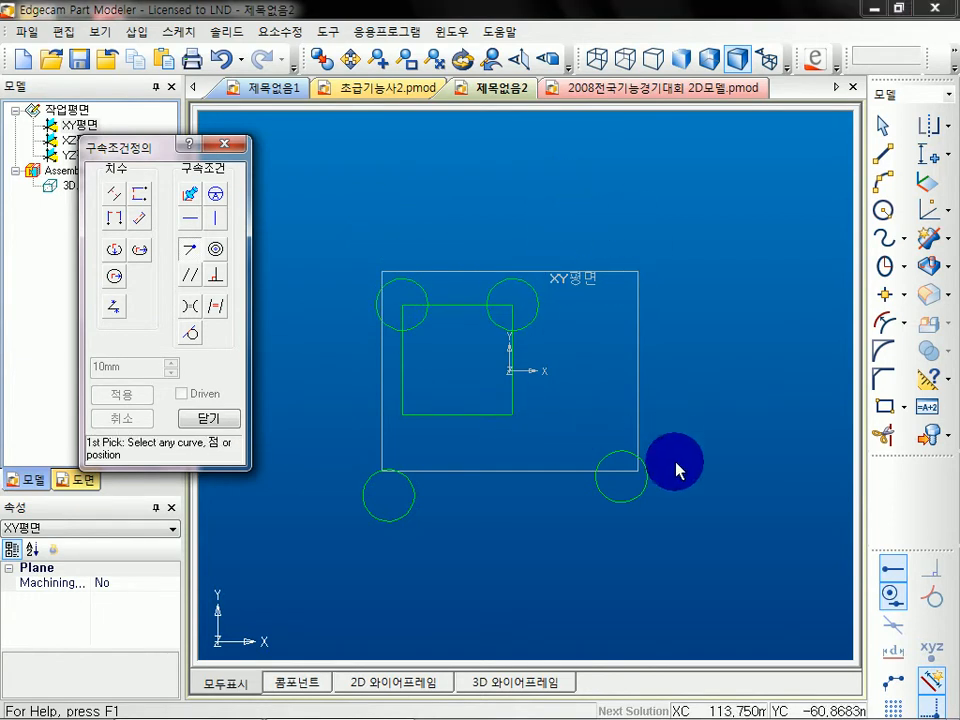
click(622, 476)
click(512, 412)
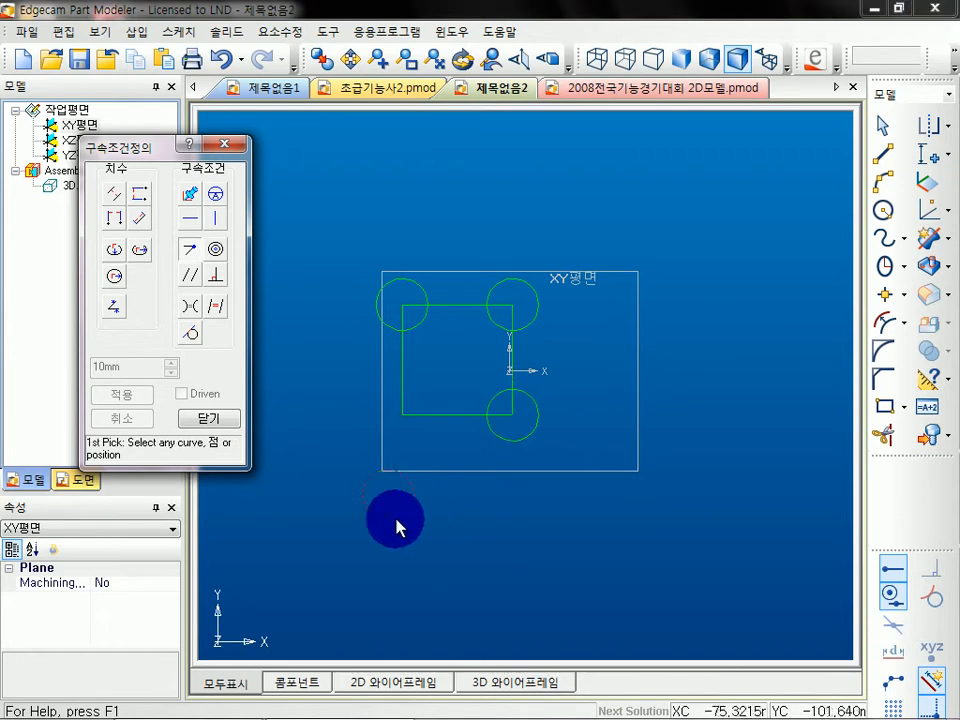
click(386, 500)
click(402, 420)
Add a horizontal dimension of 100 mm between the square's two upper corners, placed above the upper side
middle_drag(504, 442, 534, 430)
scroll(568, 514, up, 3)
click(113, 216)
click(431, 315)
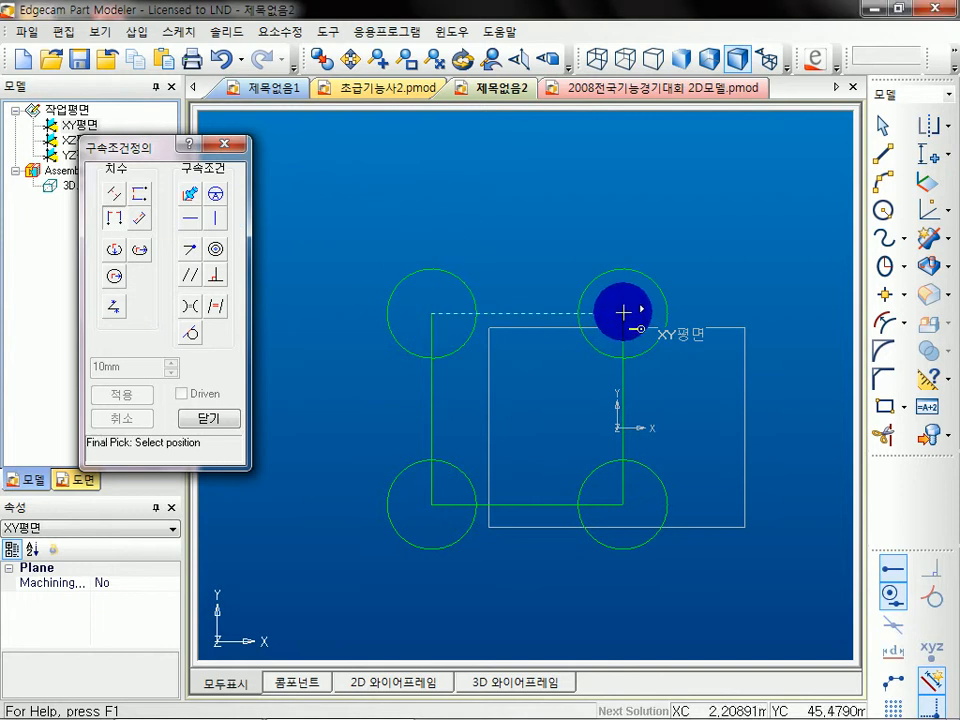
click(623, 313)
click(518, 231)
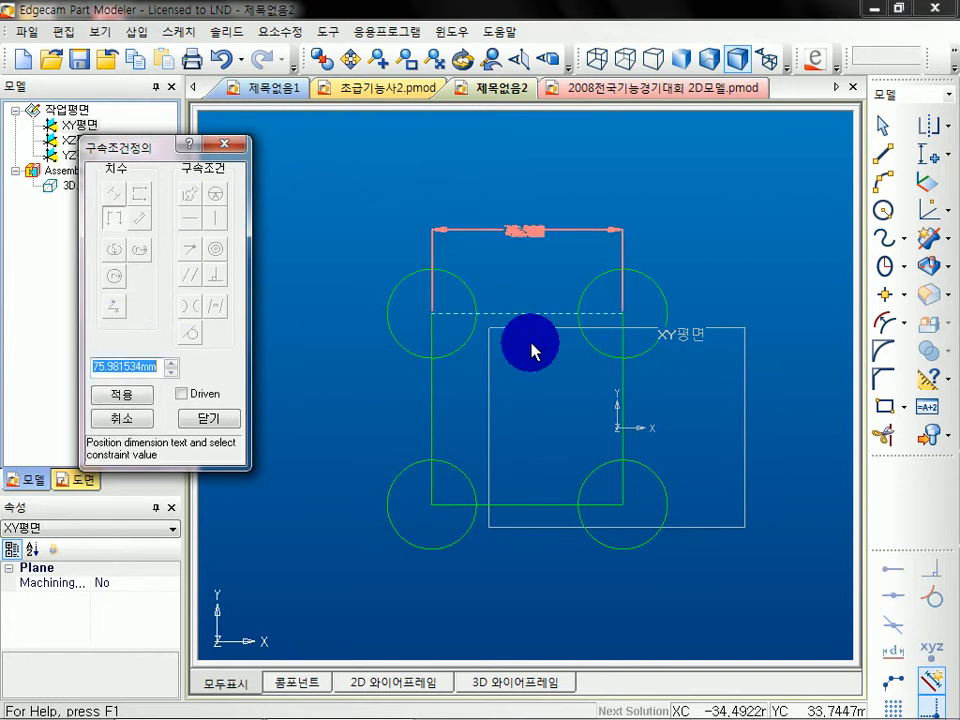
text(100)
key(Return)
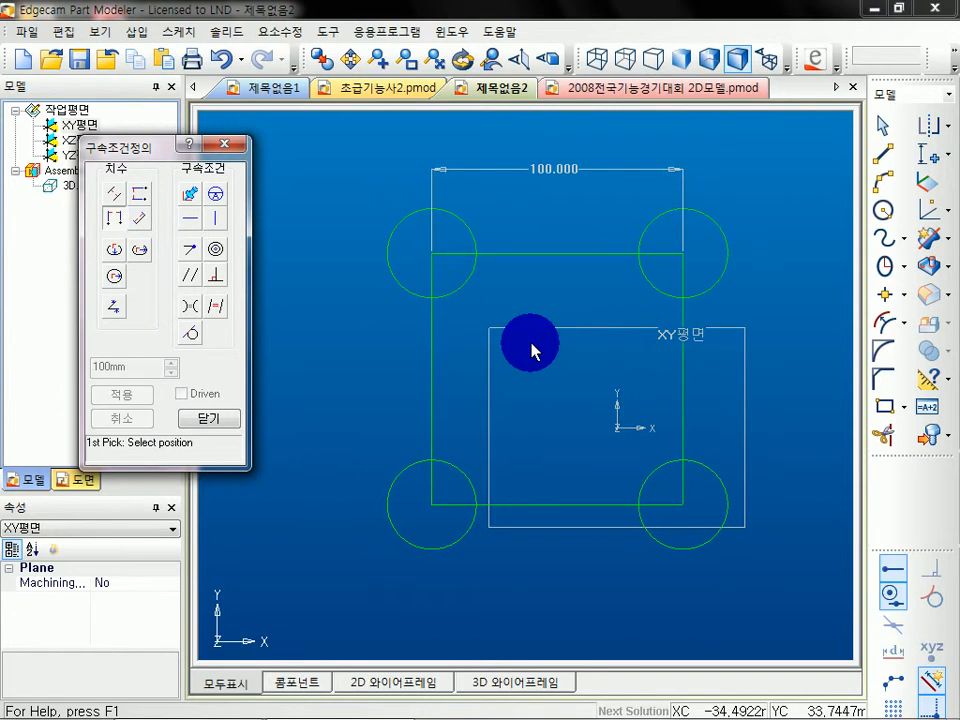
Add a 15 mm radius dimension to the upper-left circle and finish defining constraints
click(112, 277)
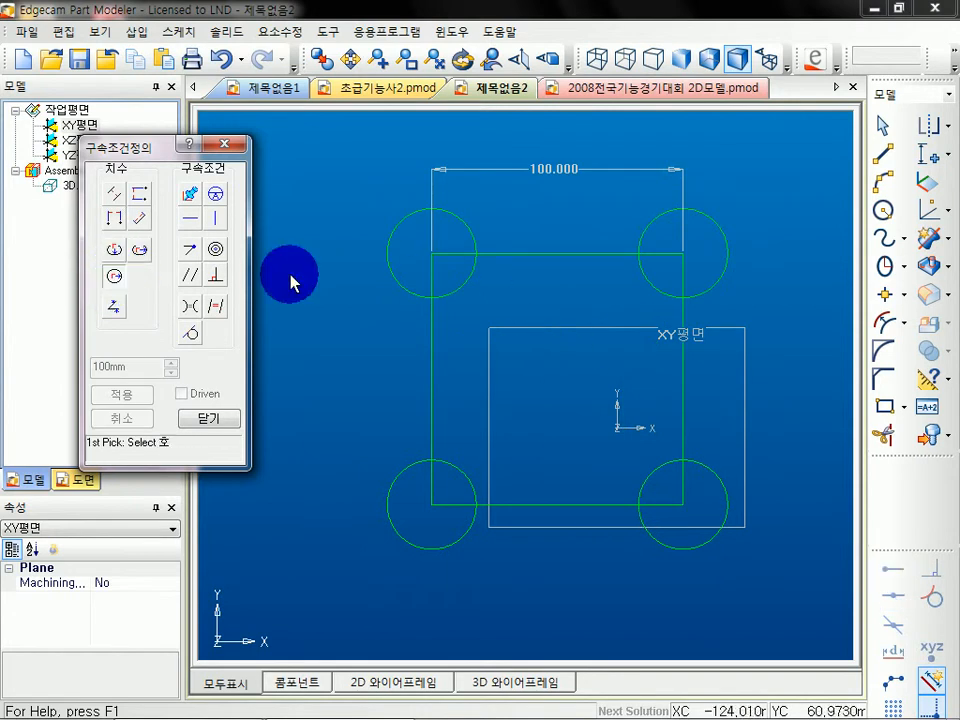
click(394, 222)
click(340, 174)
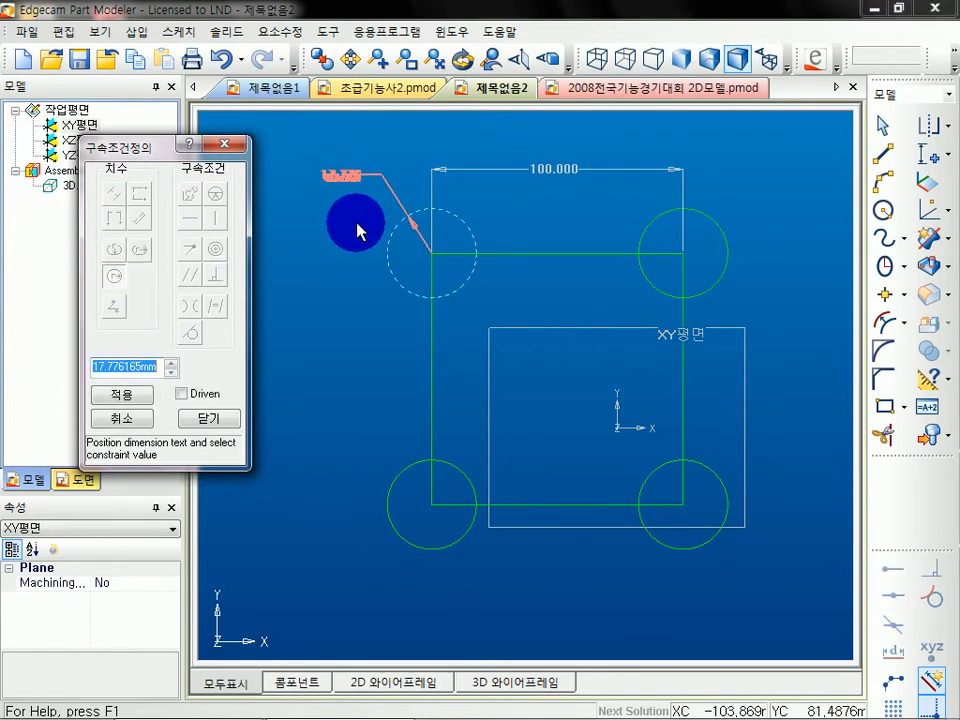
text(15)
key(Return)
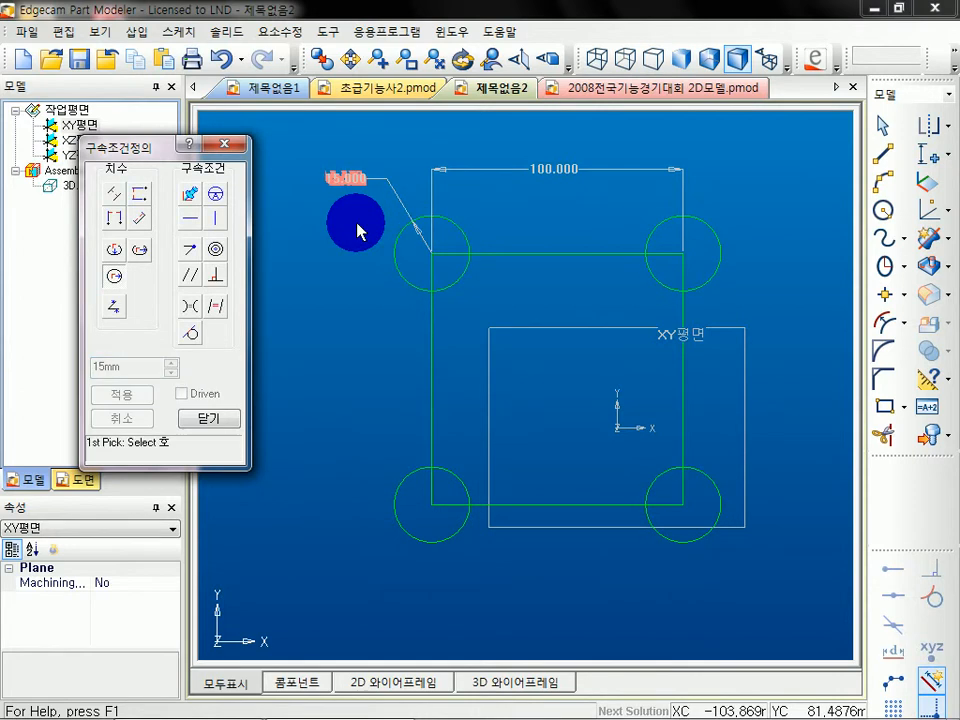
click(213, 418)
Set the square's horizontal dimension to 200 mm
scroll(589, 397, up, 1)
middle_drag(604, 397, 439, 336)
scroll(572, 340, down, 1)
scroll(467, 338, down, 2)
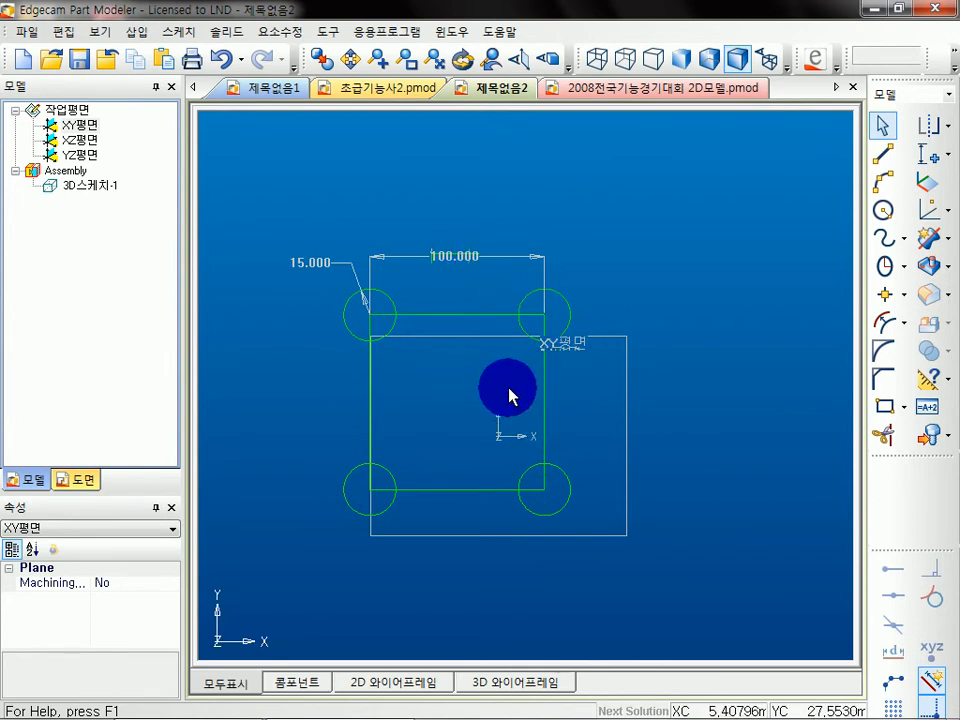
double_click(474, 262)
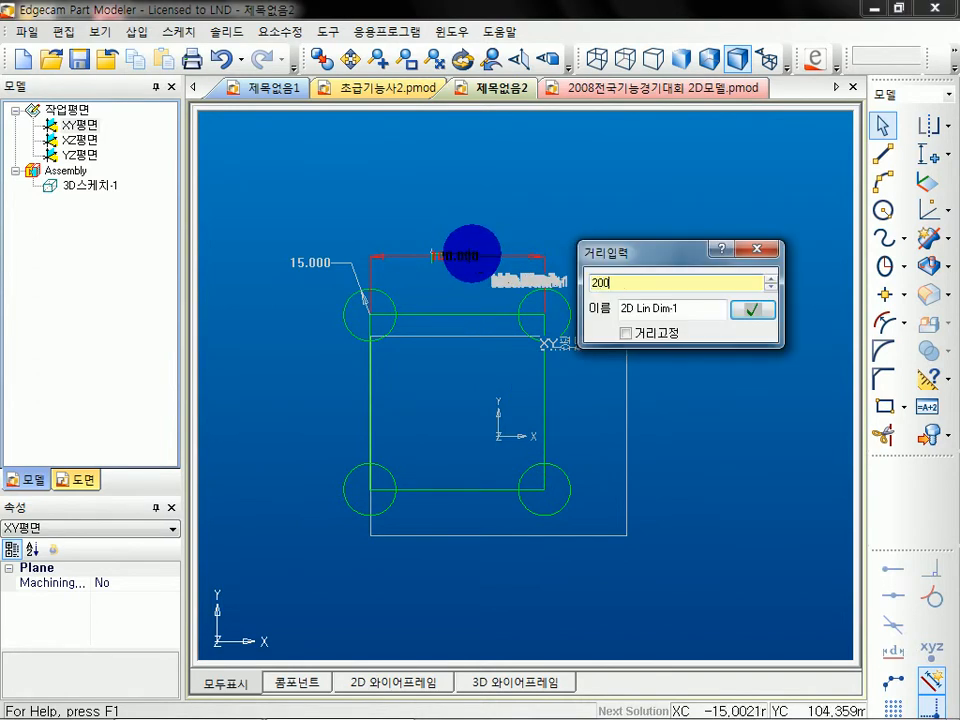
key(Return)
middle_drag(570, 238, 547, 298)
scroll(548, 294, down, 2)
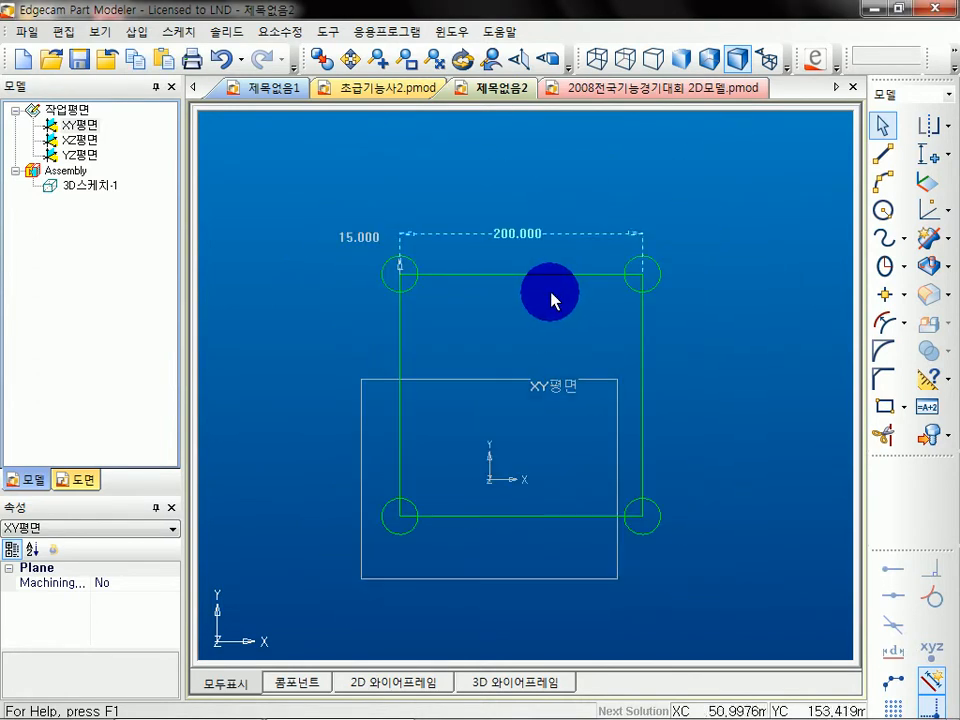
Set the upper-left circle's radius dimension to 30 mm
double_click(358, 247)
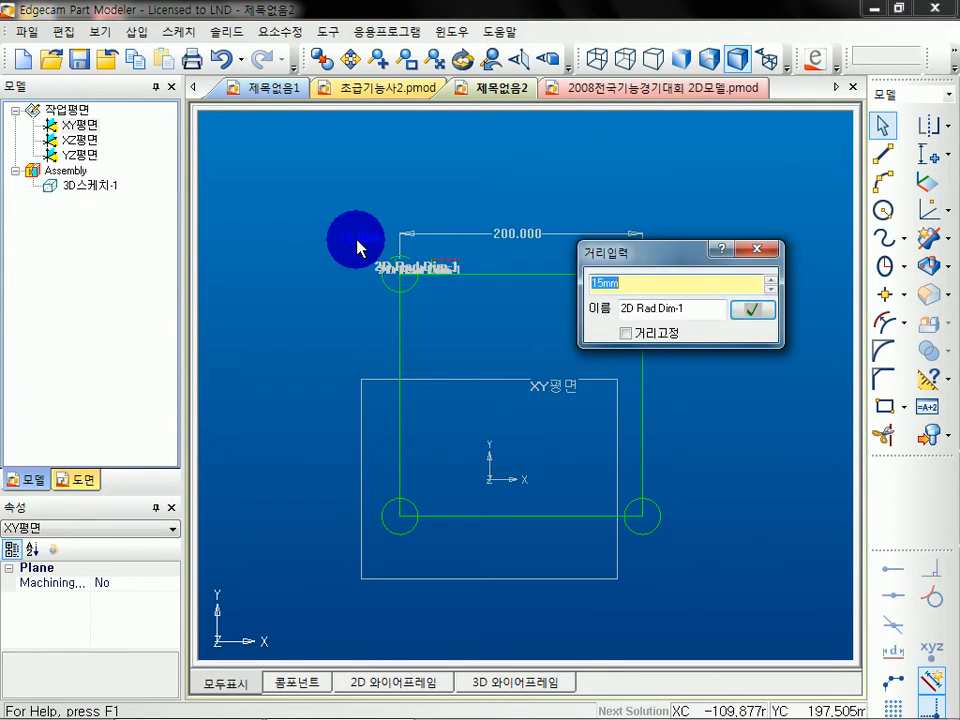
text(30)
key(Return)
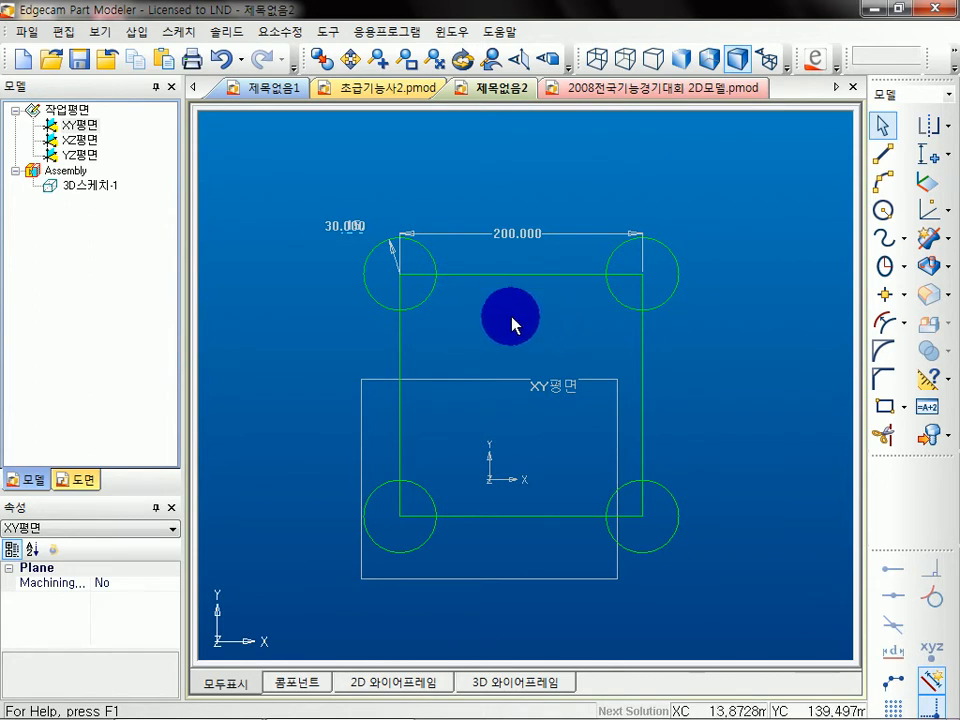
Trim the circle arcs inside the square and the line portions inside the circles, leaving a single outer contour
mouse_move(544, 717)
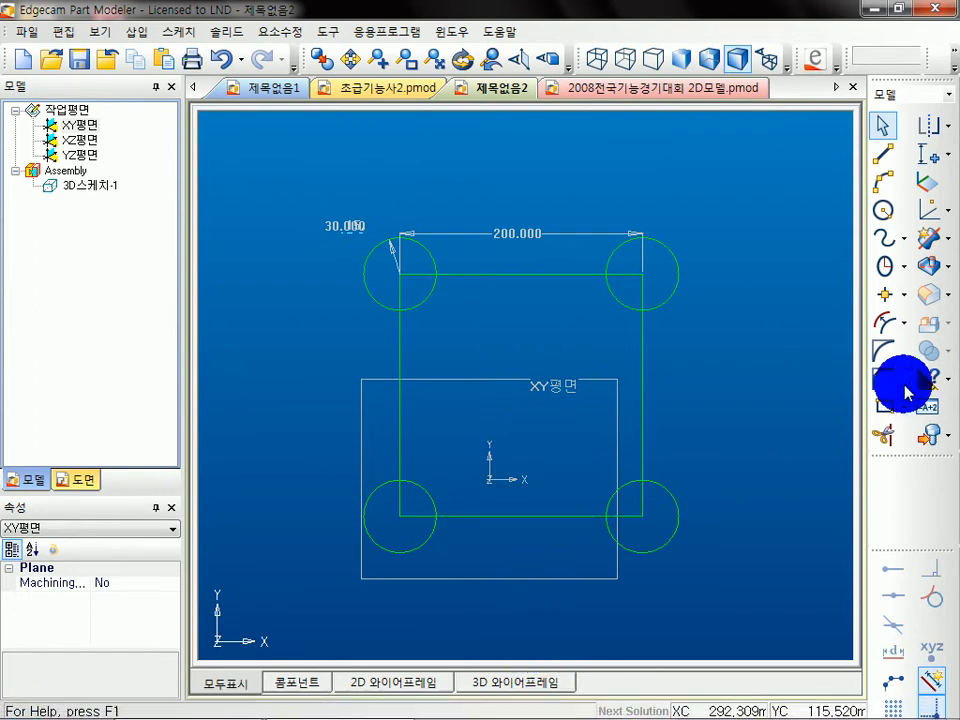
click(883, 433)
click(648, 300)
click(343, 262)
click(365, 255)
click(369, 492)
click(667, 545)
click(514, 517)
click(642, 433)
click(401, 378)
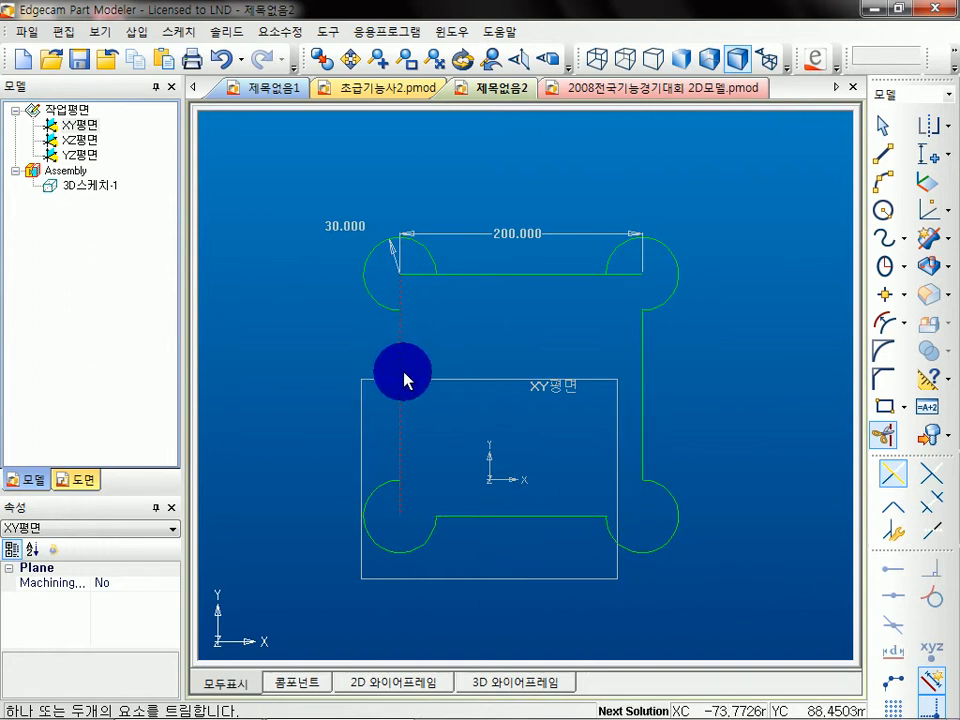
click(491, 274)
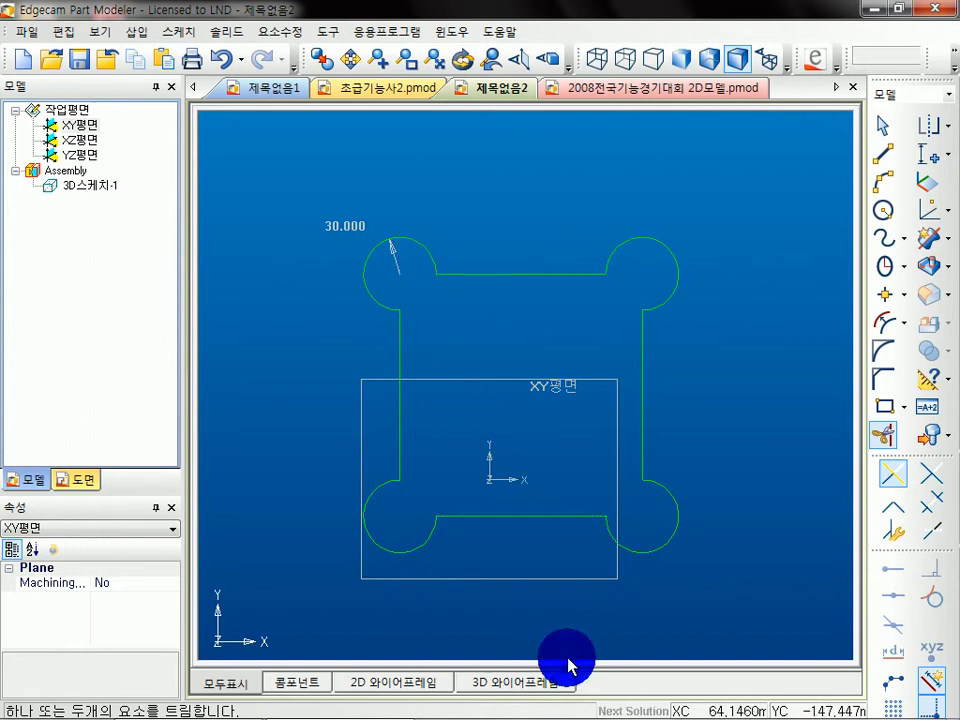
Undo the trims and the last radius change of the corner circles
scroll(688, 500, up, 1)
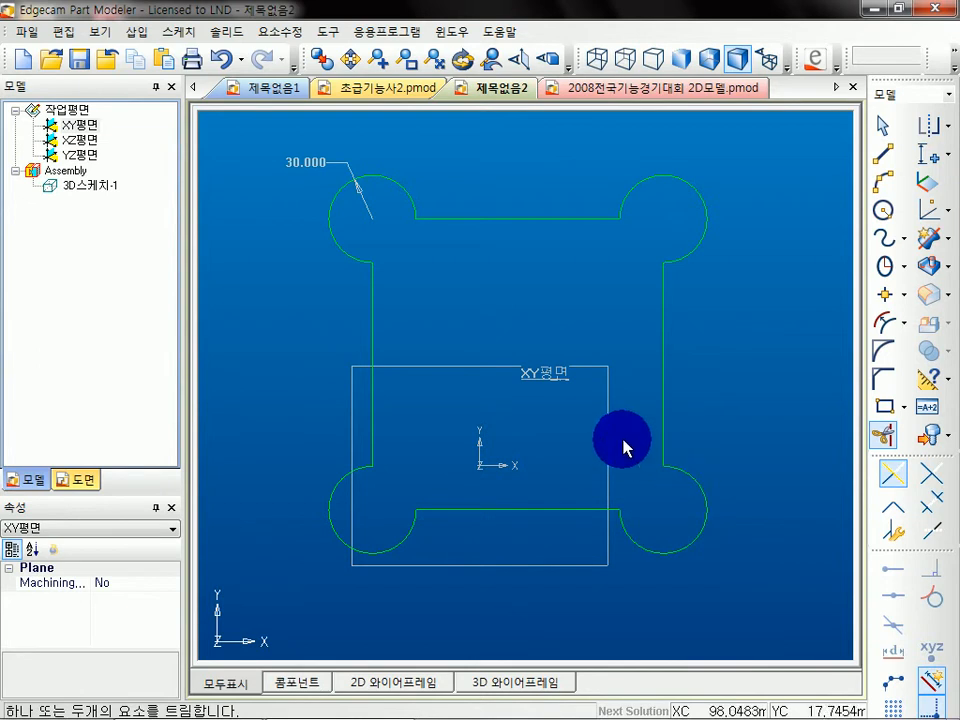
key(Escape)
key(ctrl+z)
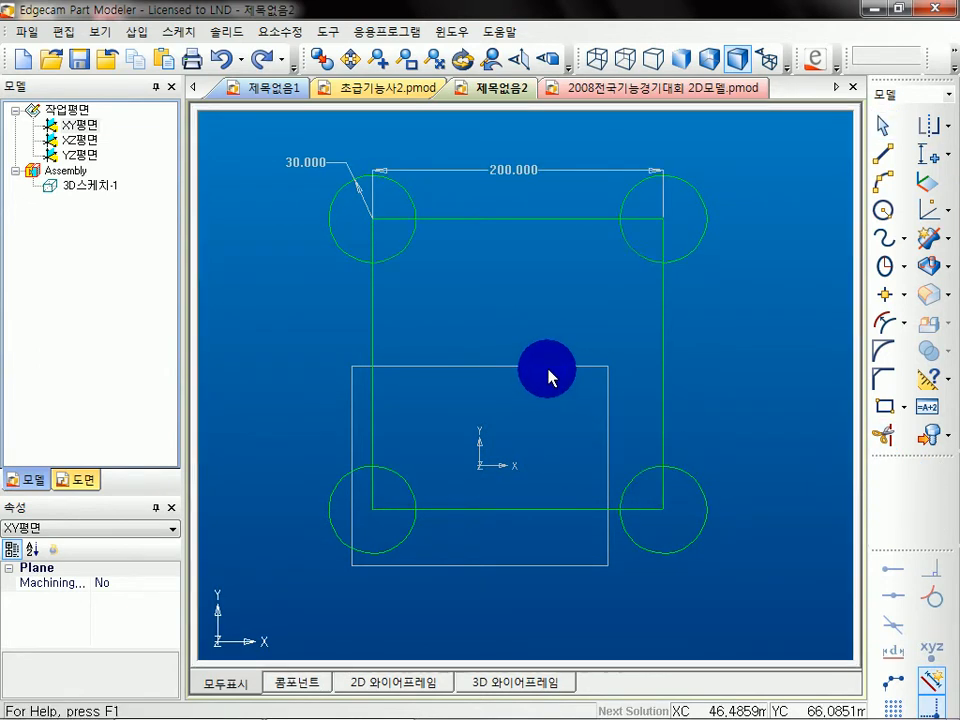
middle_drag(586, 343, 588, 395)
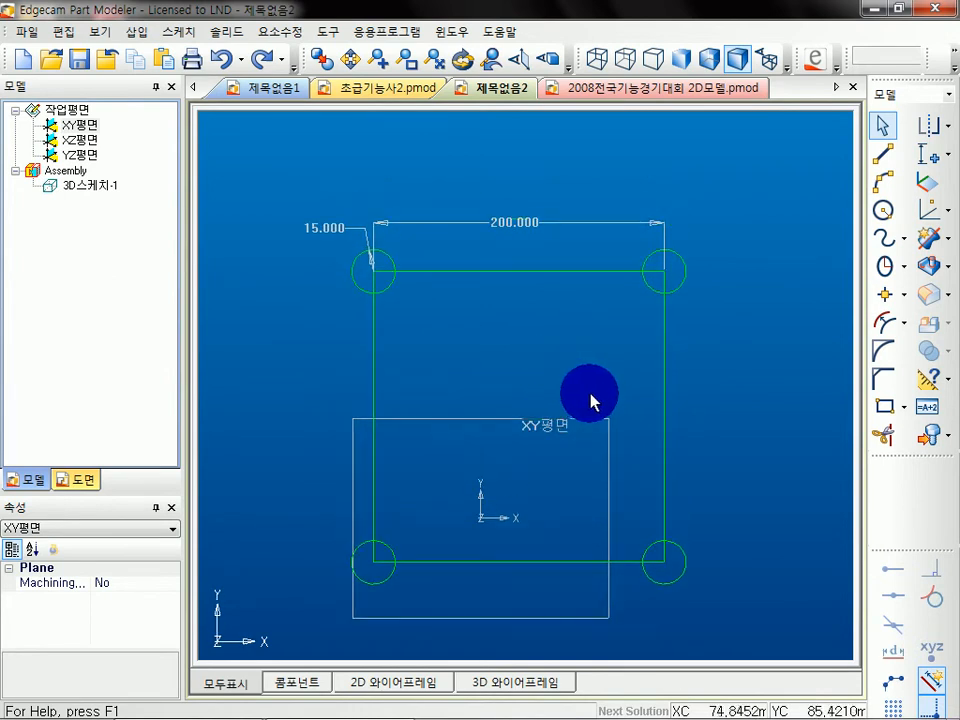
Open the square's right vertical line for 2D constraint editing
middle_drag(658, 430, 630, 418)
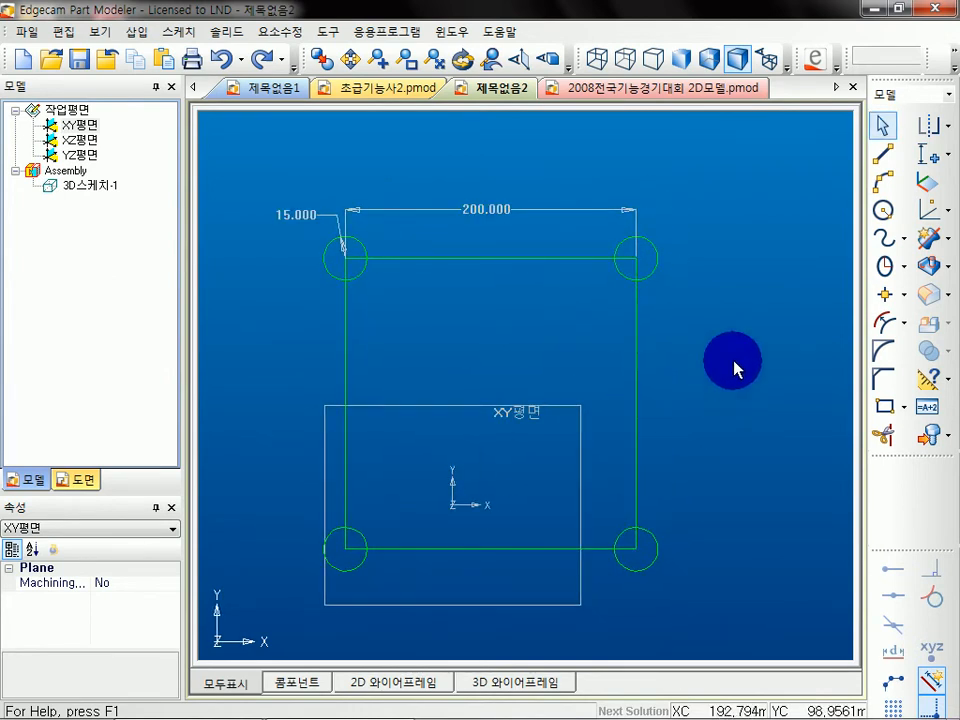
click(637, 358)
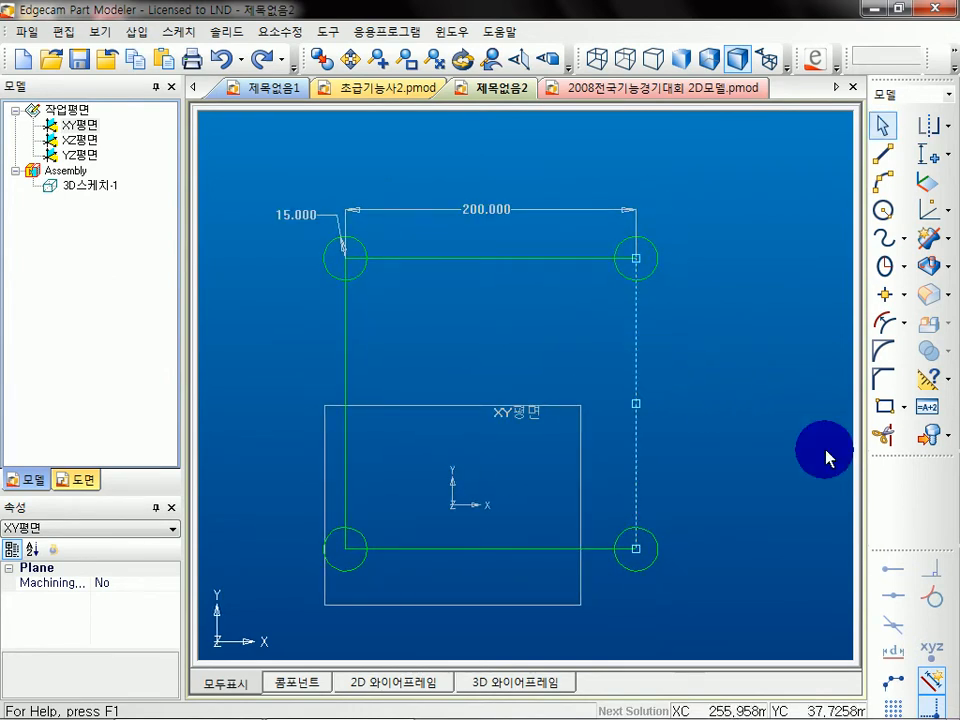
right_click(664, 360)
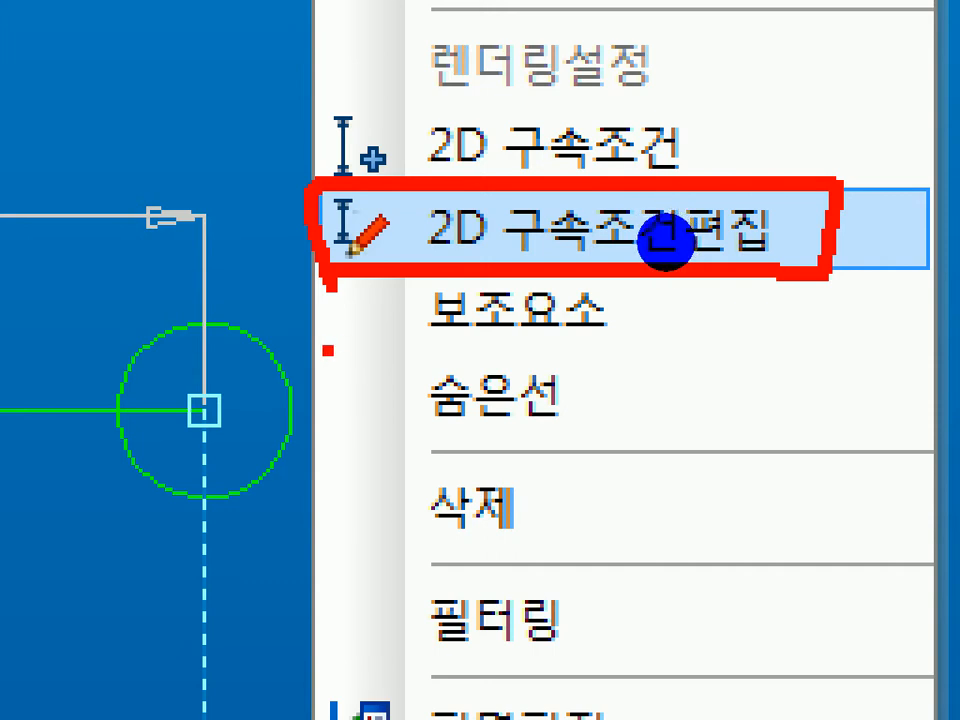
click(665, 240)
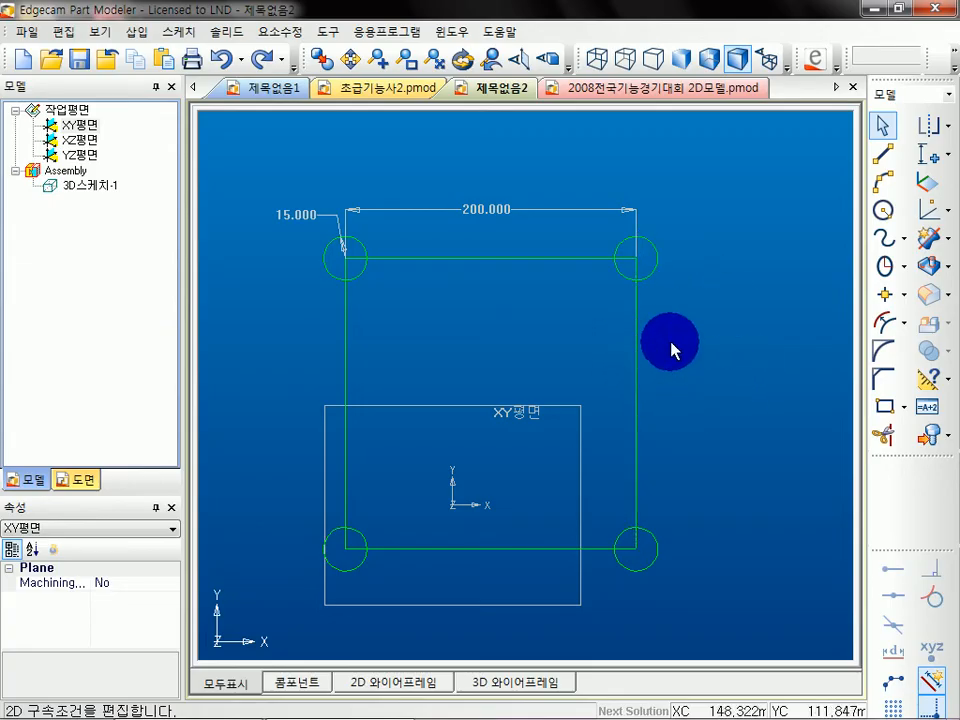
right_click(676, 334)
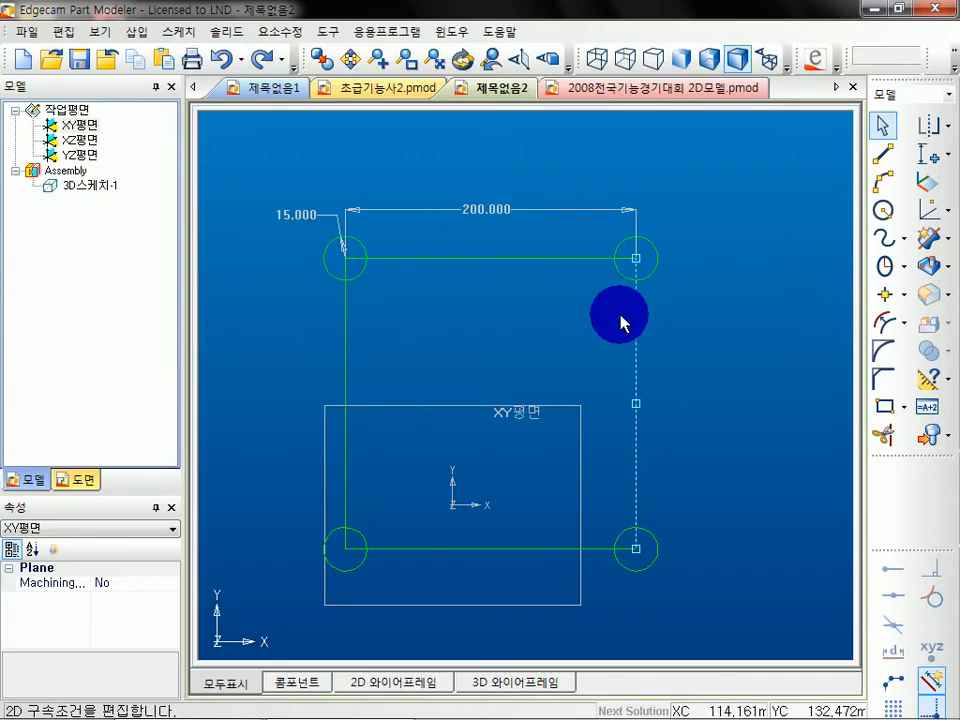
right_click(394, 556)
click(740, 213)
click(636, 222)
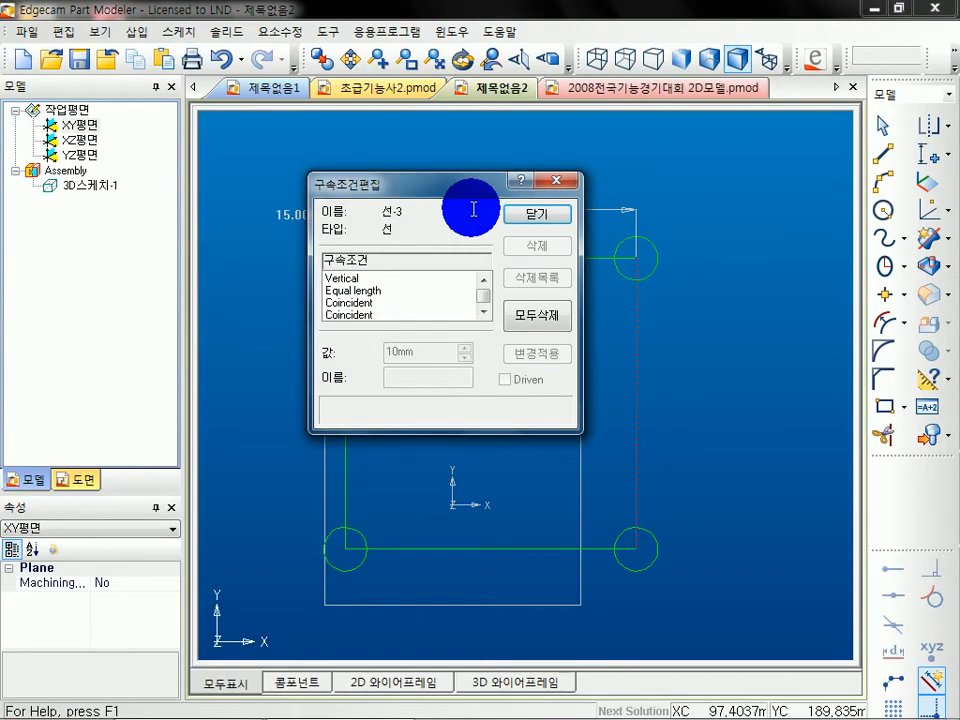
Delete the coincident constraints of the square's right vertical line one by one
drag(450, 188, 385, 192)
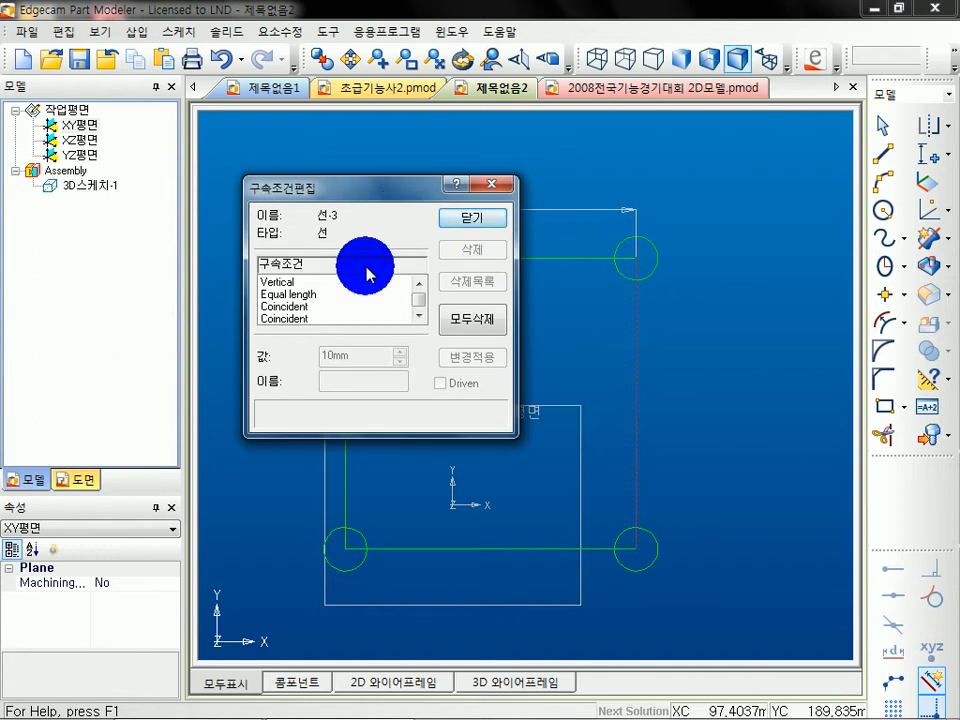
click(287, 284)
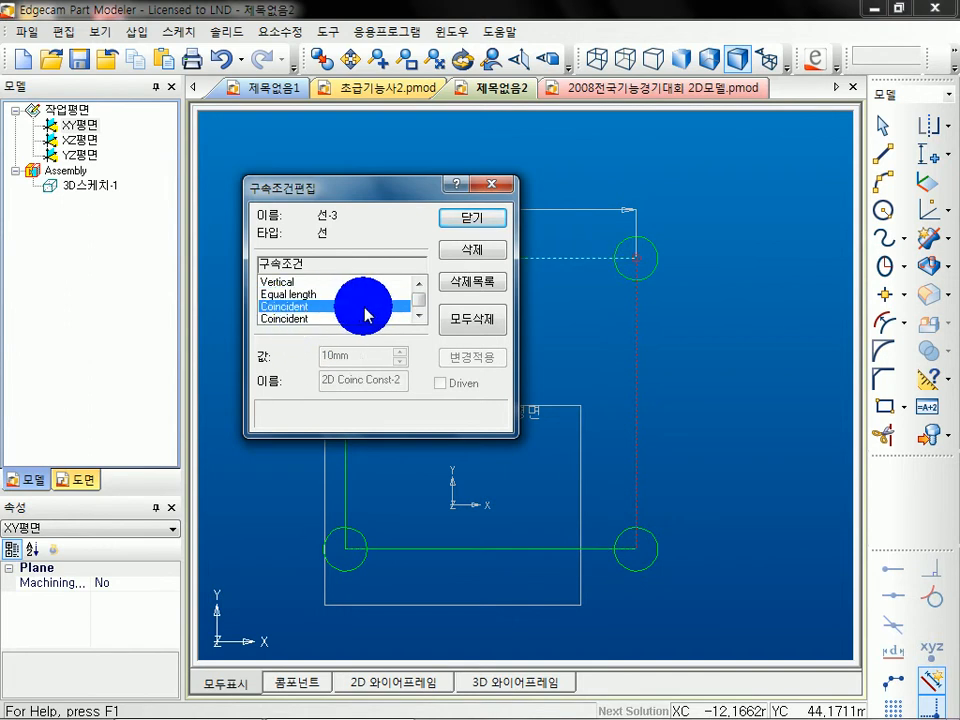
click(418, 317)
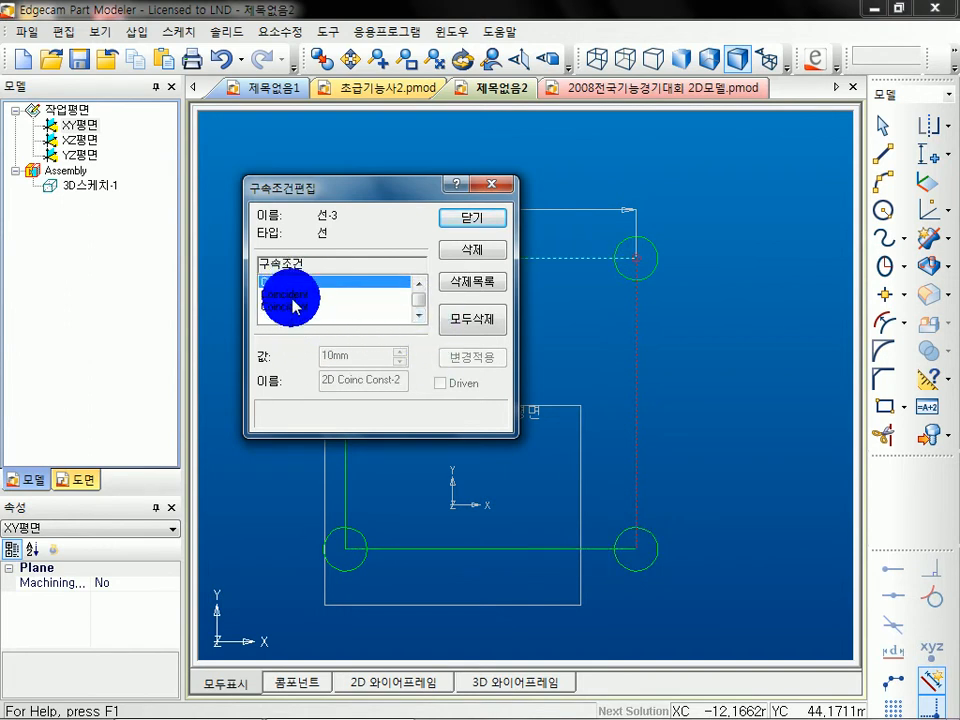
click(326, 307)
click(472, 248)
click(340, 295)
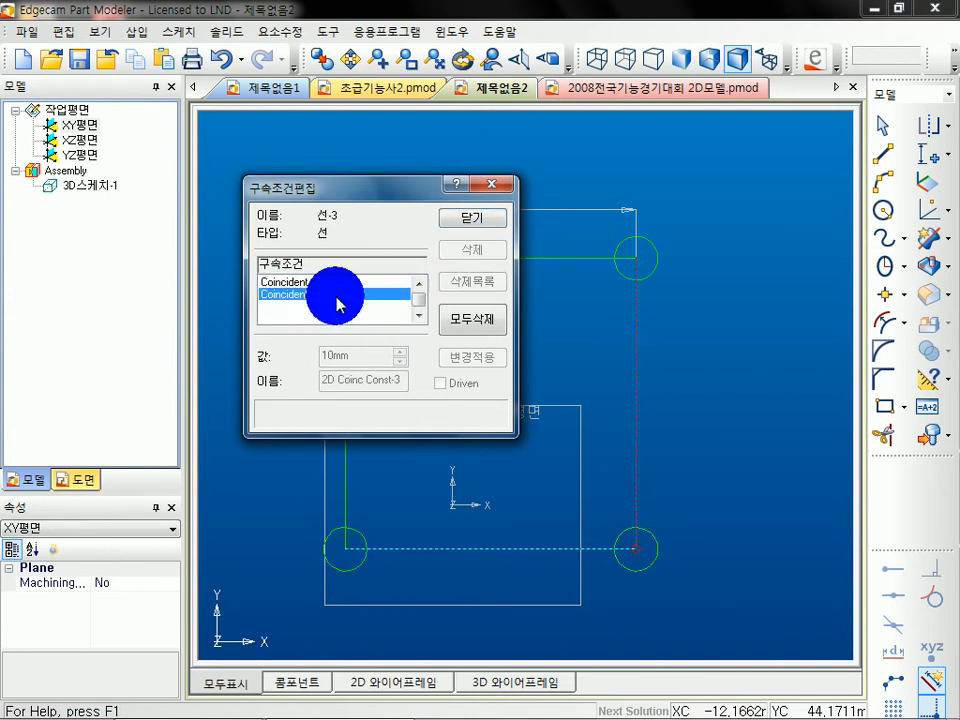
click(468, 243)
click(300, 306)
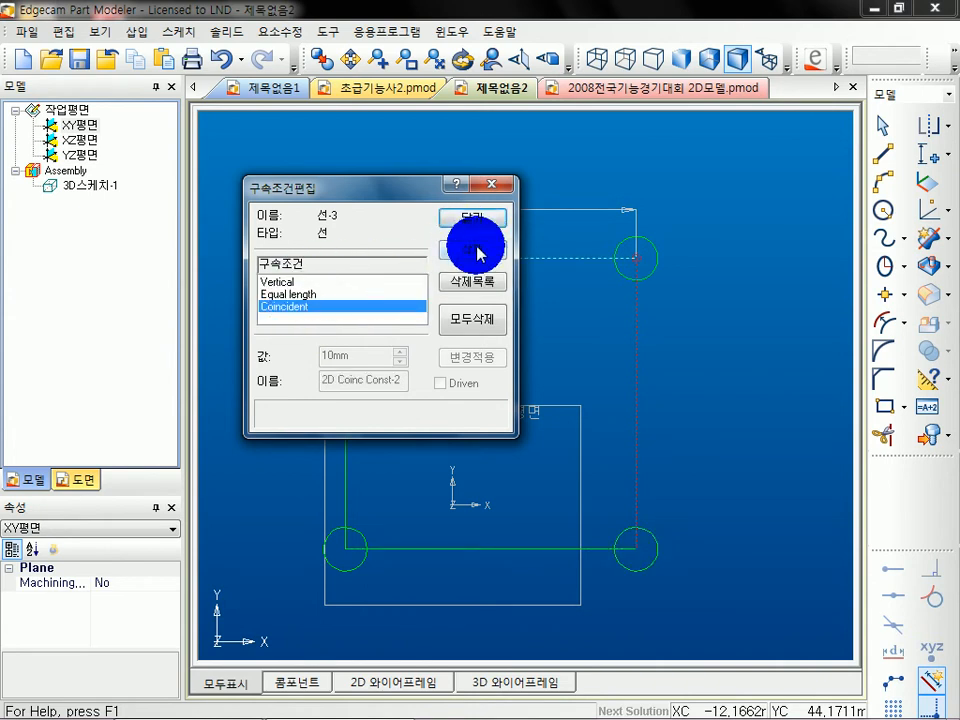
click(475, 247)
Delete the right vertical line's equal length and vertical constraints and close the constraint editor
click(320, 294)
click(472, 248)
click(283, 283)
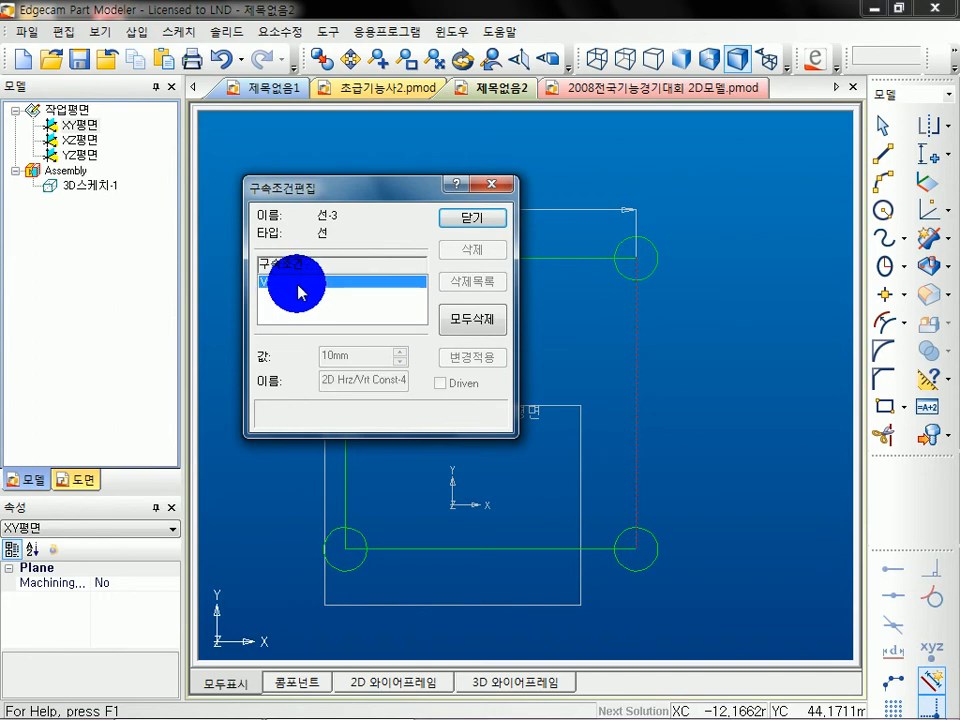
click(463, 250)
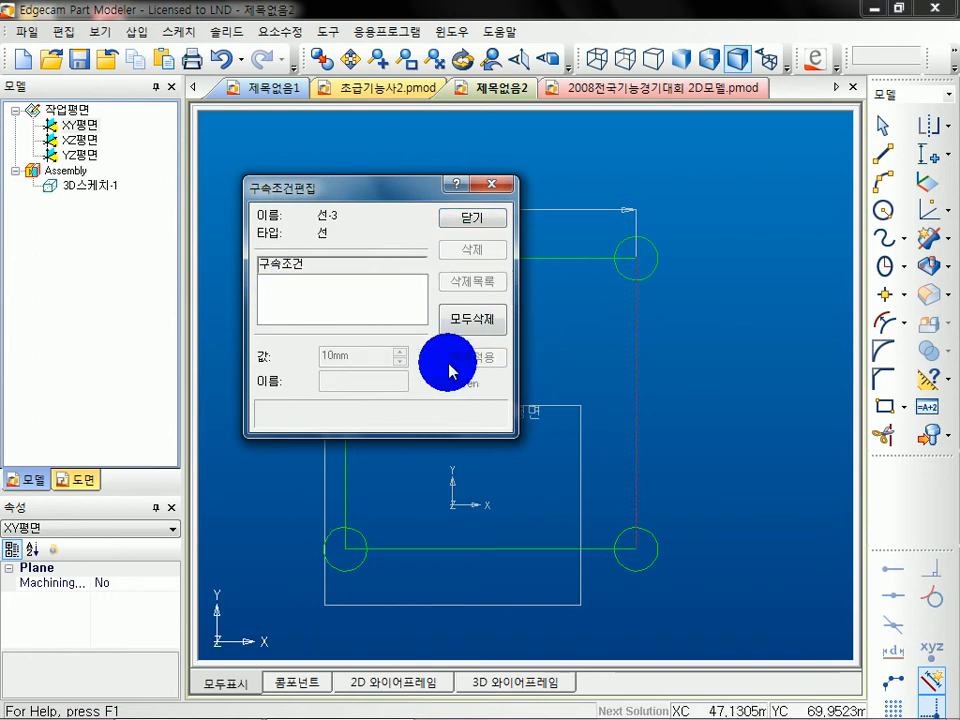
click(471, 218)
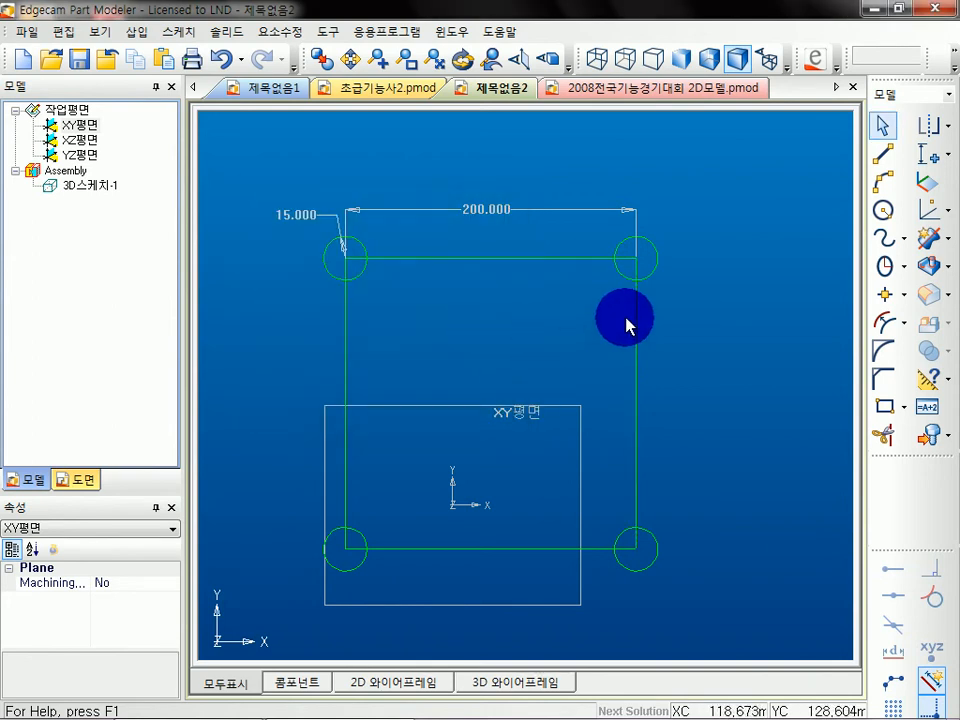
Try moving the detached right line and the upper-right circle, and undo back to the fully constrained square
mouse_move(633, 405)
mouse_down()
mouse_move(703, 401)
mouse_move(727, 316)
mouse_move(654, 364)
mouse_move(645, 394)
mouse_move(739, 394)
mouse_up()
mouse_move(645, 279)
mouse_down()
mouse_move(656, 306)
mouse_move(622, 268)
mouse_move(616, 283)
mouse_up()
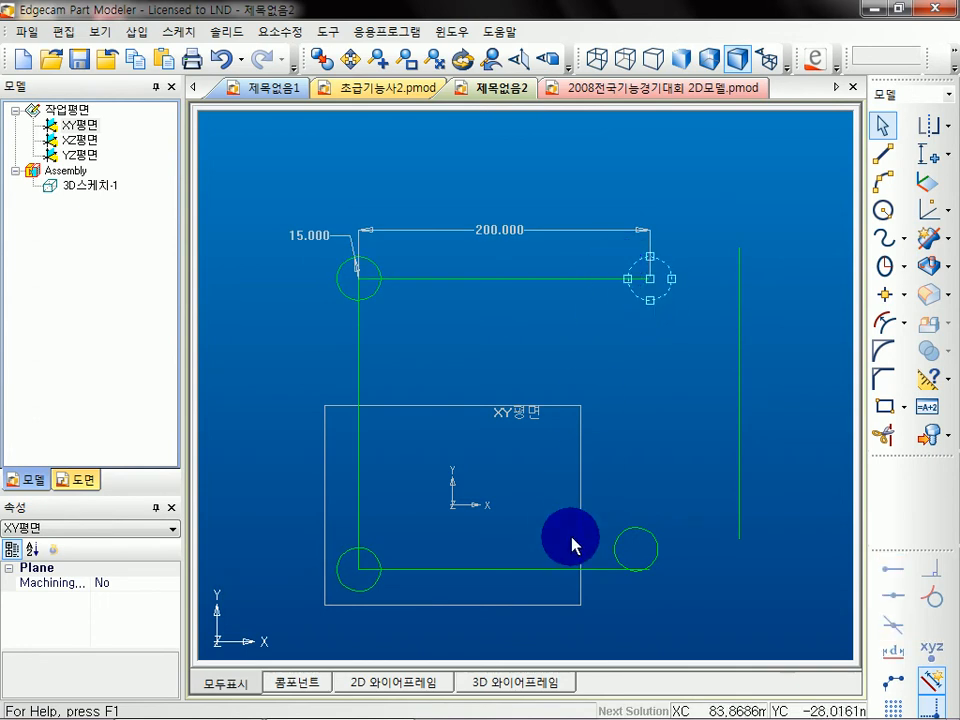
click(617, 435)
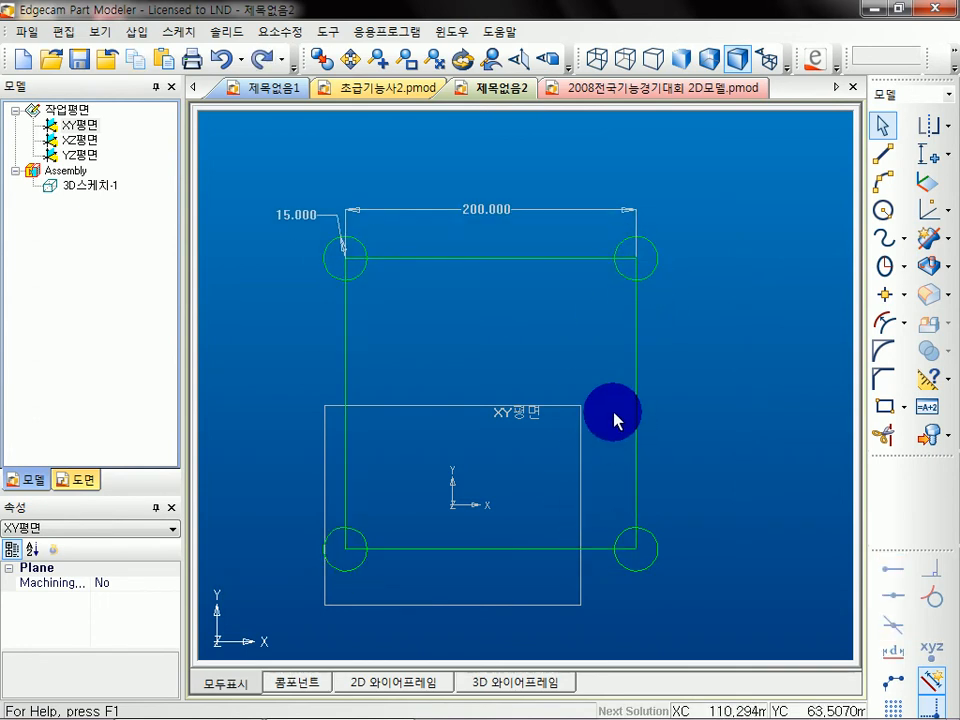
drag(635, 410, 670, 410)
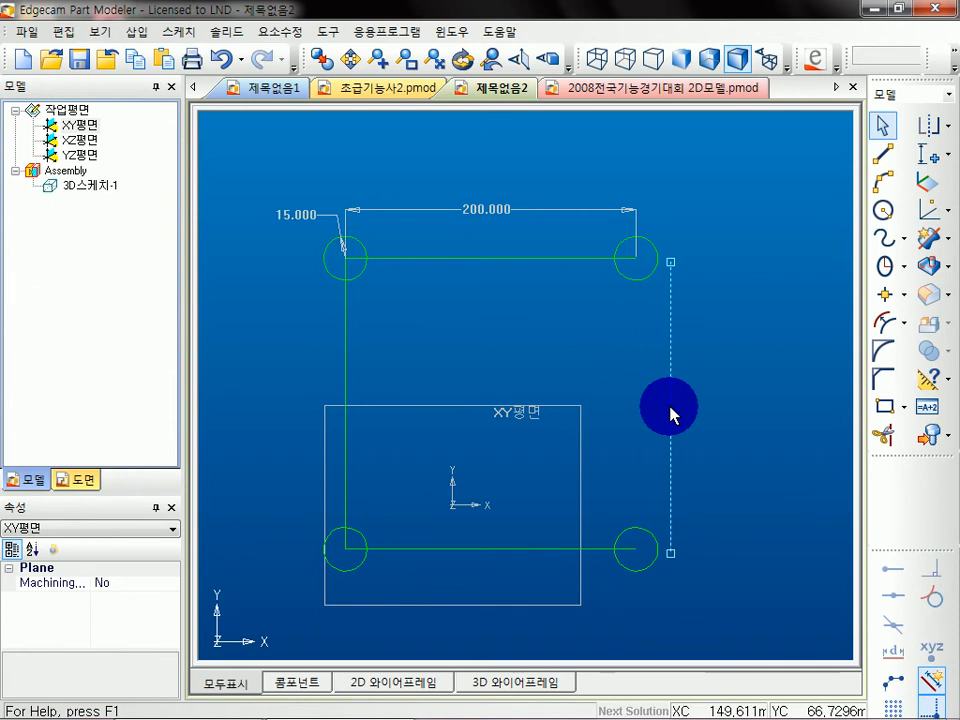
click(634, 406)
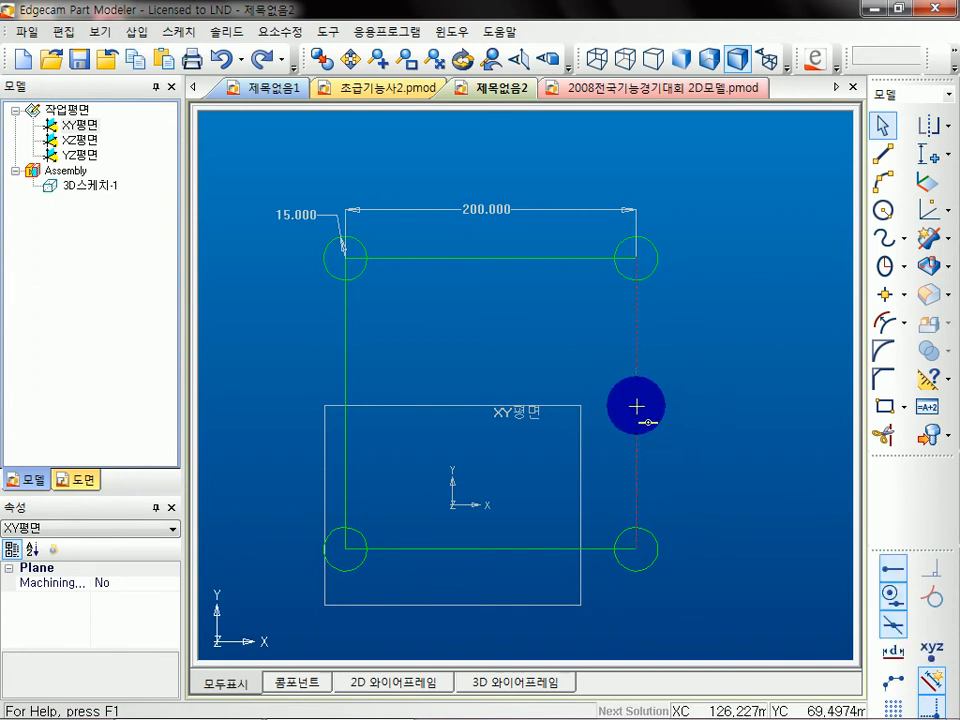
click(656, 418)
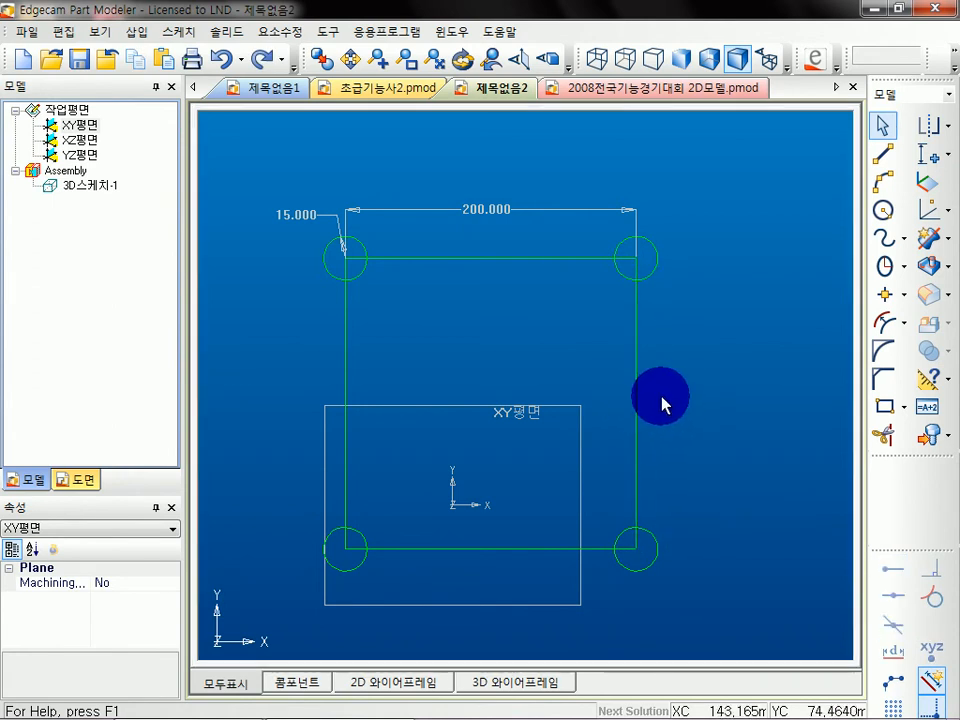
Constrain the lower-right circle's center to the square's lower-right corner, and move the square by its right line to test the link
mouse_move(649, 427)
mouse_down()
mouse_move(679, 401)
mouse_move(596, 414)
mouse_move(624, 390)
mouse_move(698, 442)
mouse_up()
click(929, 181)
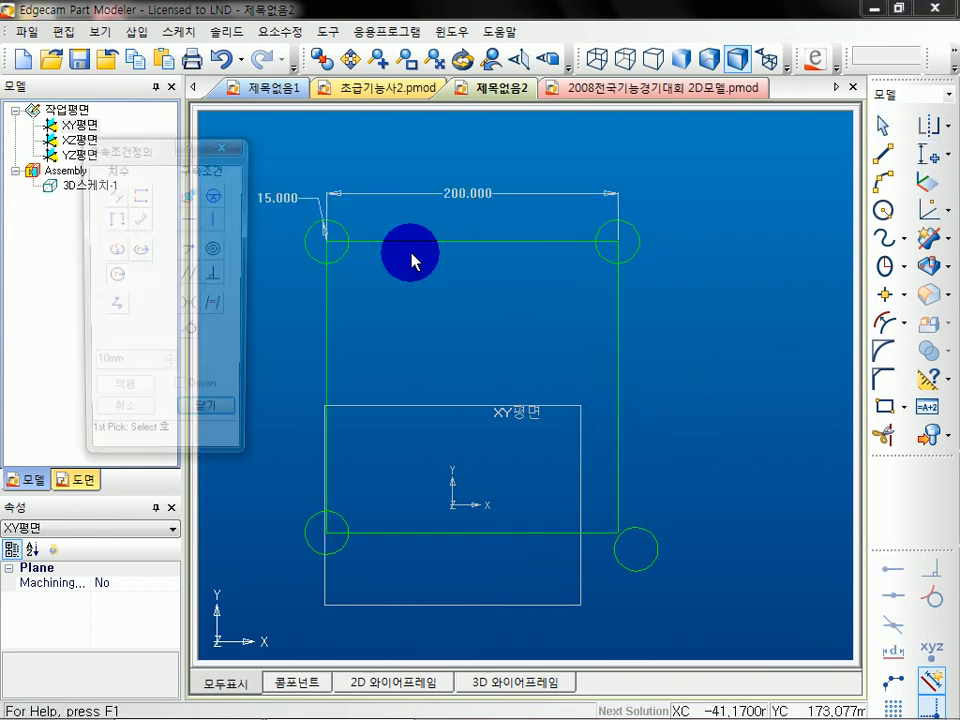
click(633, 551)
click(618, 533)
click(229, 418)
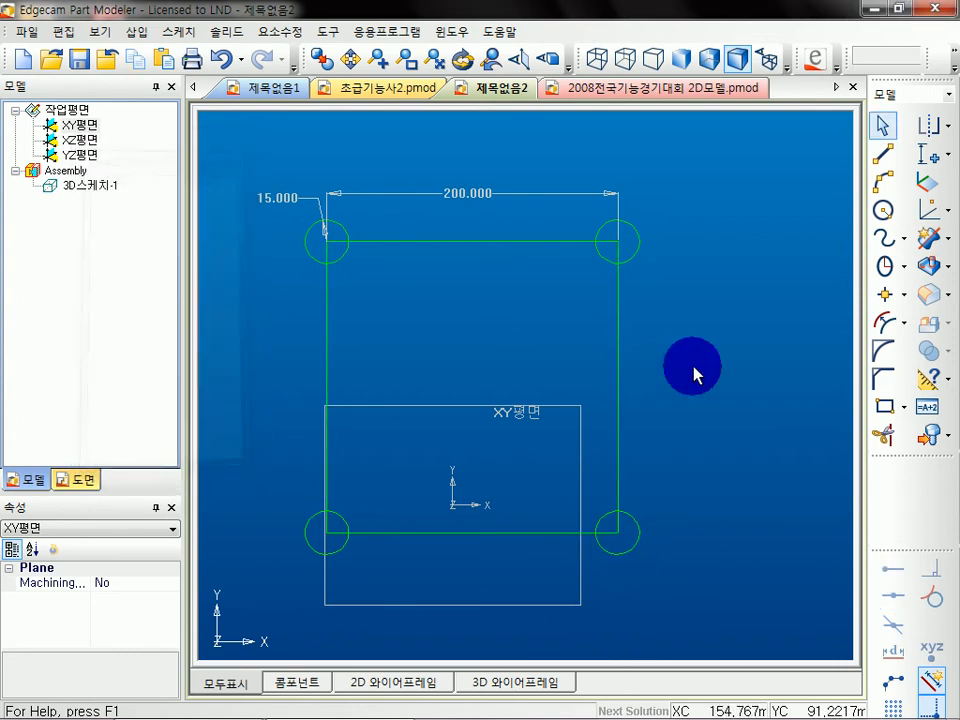
drag(621, 390, 640, 395)
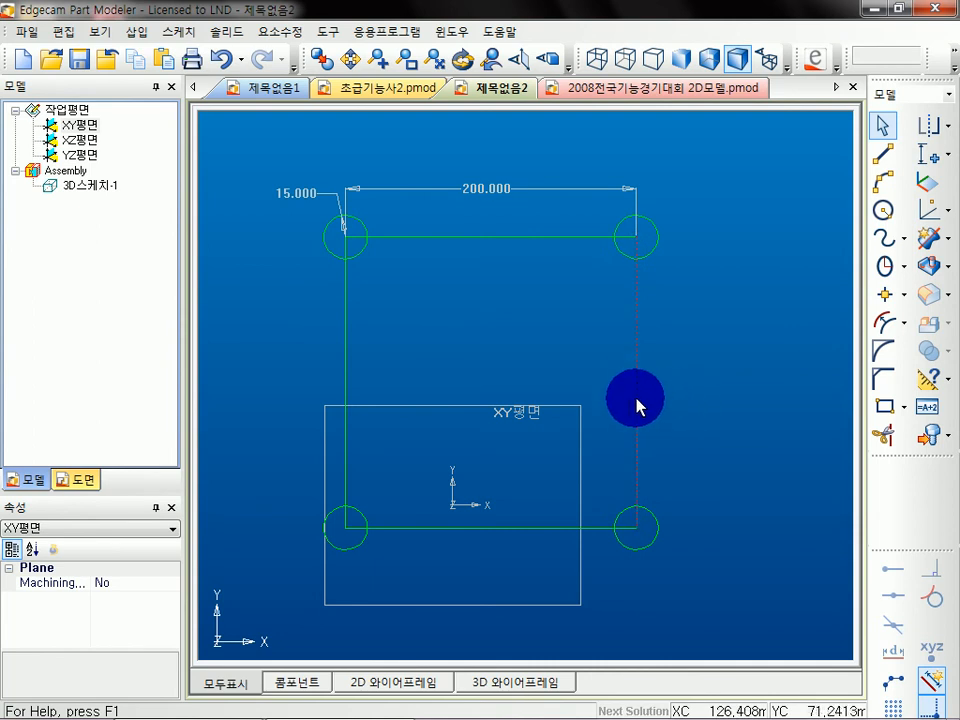
Delete all 2D constraints of the square's right vertical line at once and close the constraint editor
click(635, 382)
right_click(658, 349)
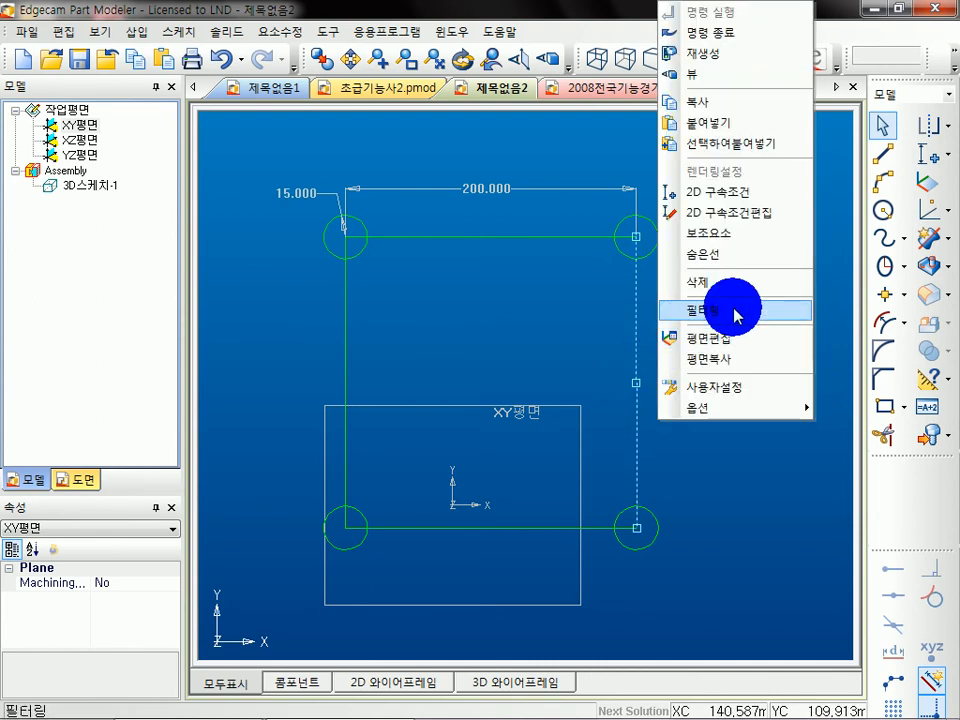
click(720, 214)
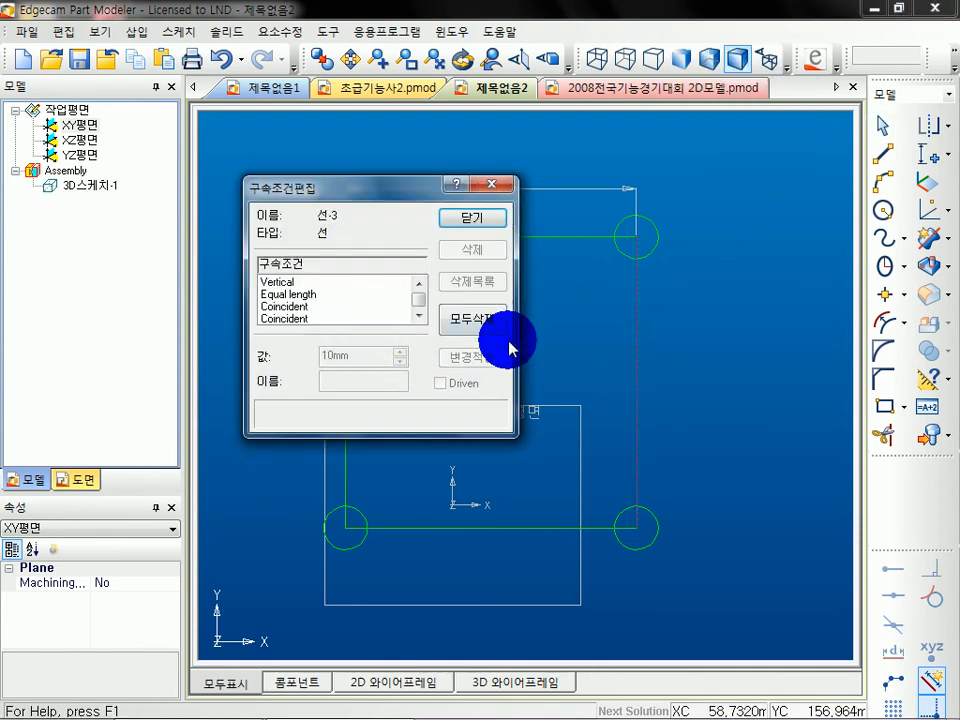
click(482, 321)
click(495, 232)
Move the freed right vertical line away from and back toward the square, leaving it slightly outside the right corners
drag(632, 318, 715, 452)
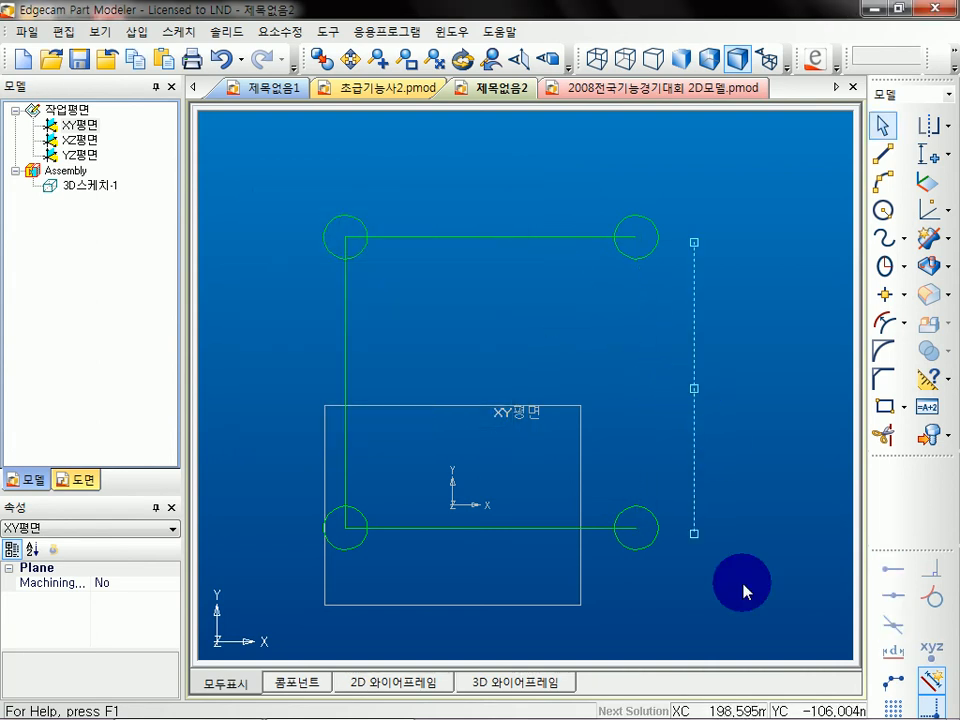
drag(694, 388, 637, 373)
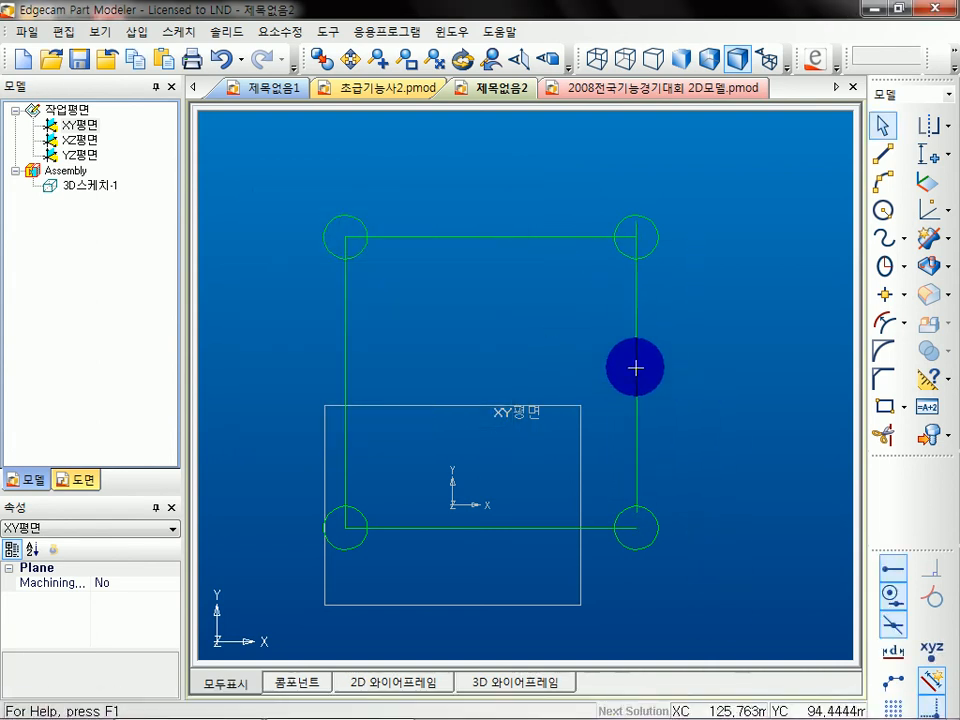
click(637, 373)
click(539, 272)
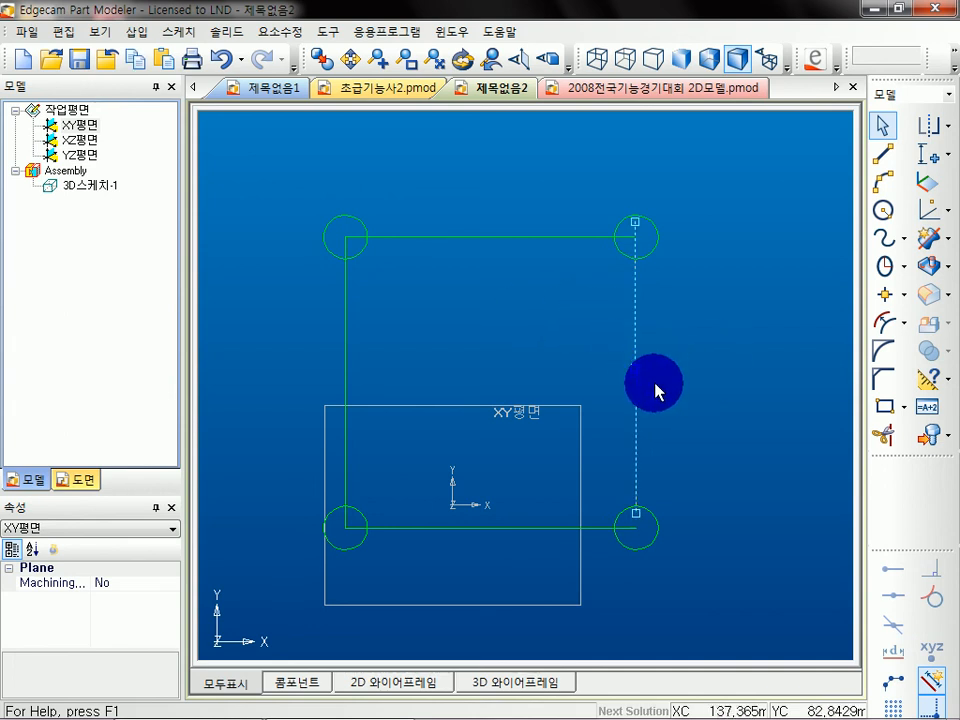
drag(635, 372, 725, 352)
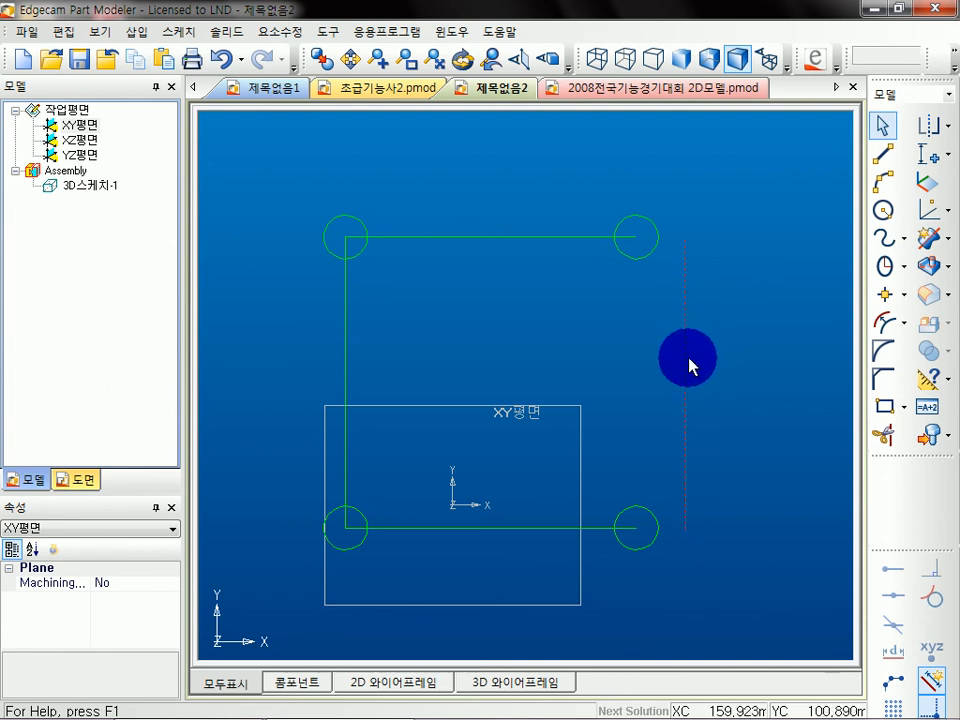
mouse_move(686, 386)
mouse_down()
mouse_move(628, 392)
mouse_move(668, 393)
mouse_up()
click(540, 238)
click(548, 295)
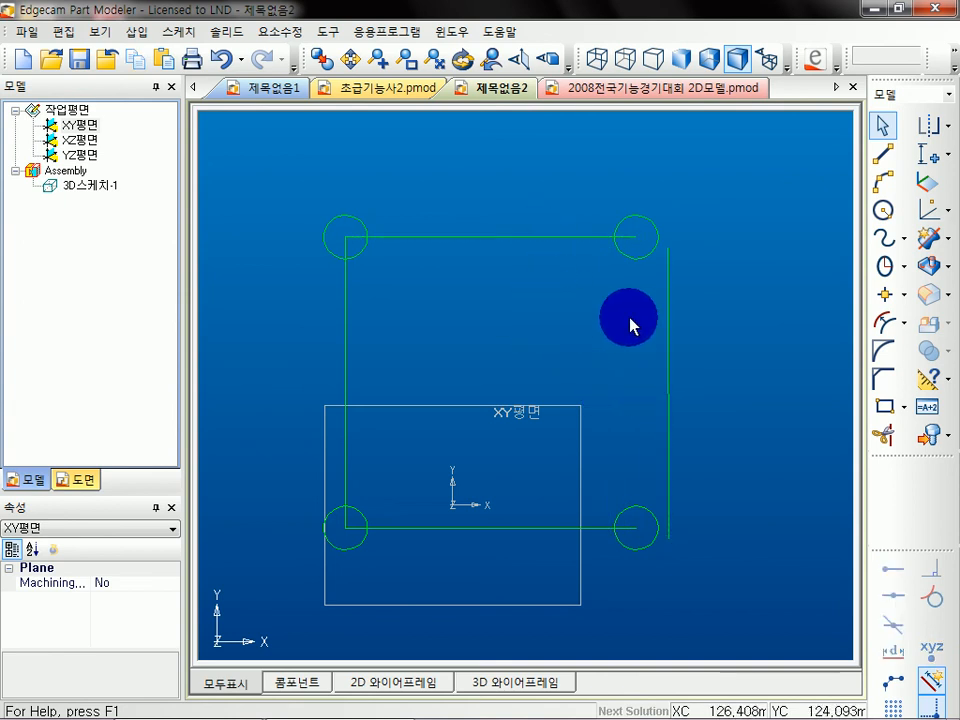
mouse_move(610, 712)
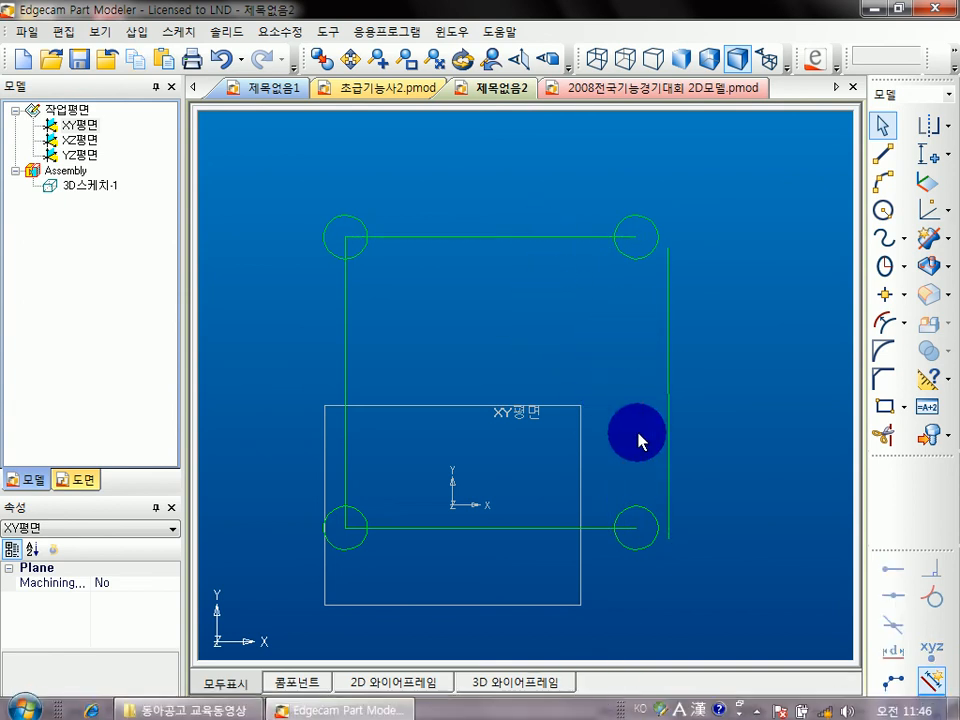
click(760, 706)
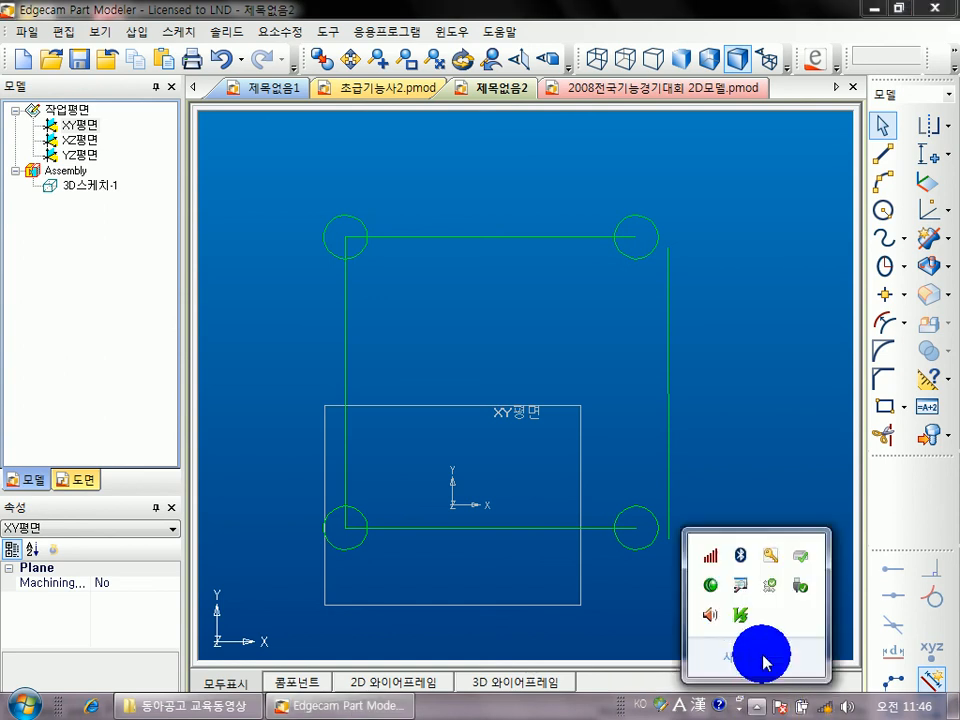
click(710, 582)
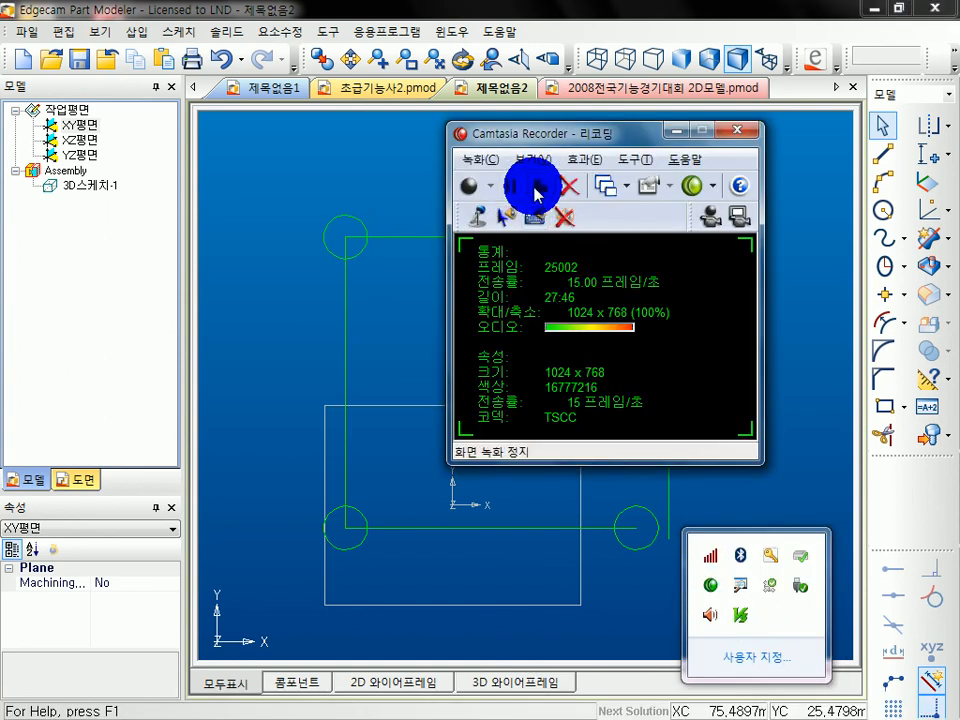